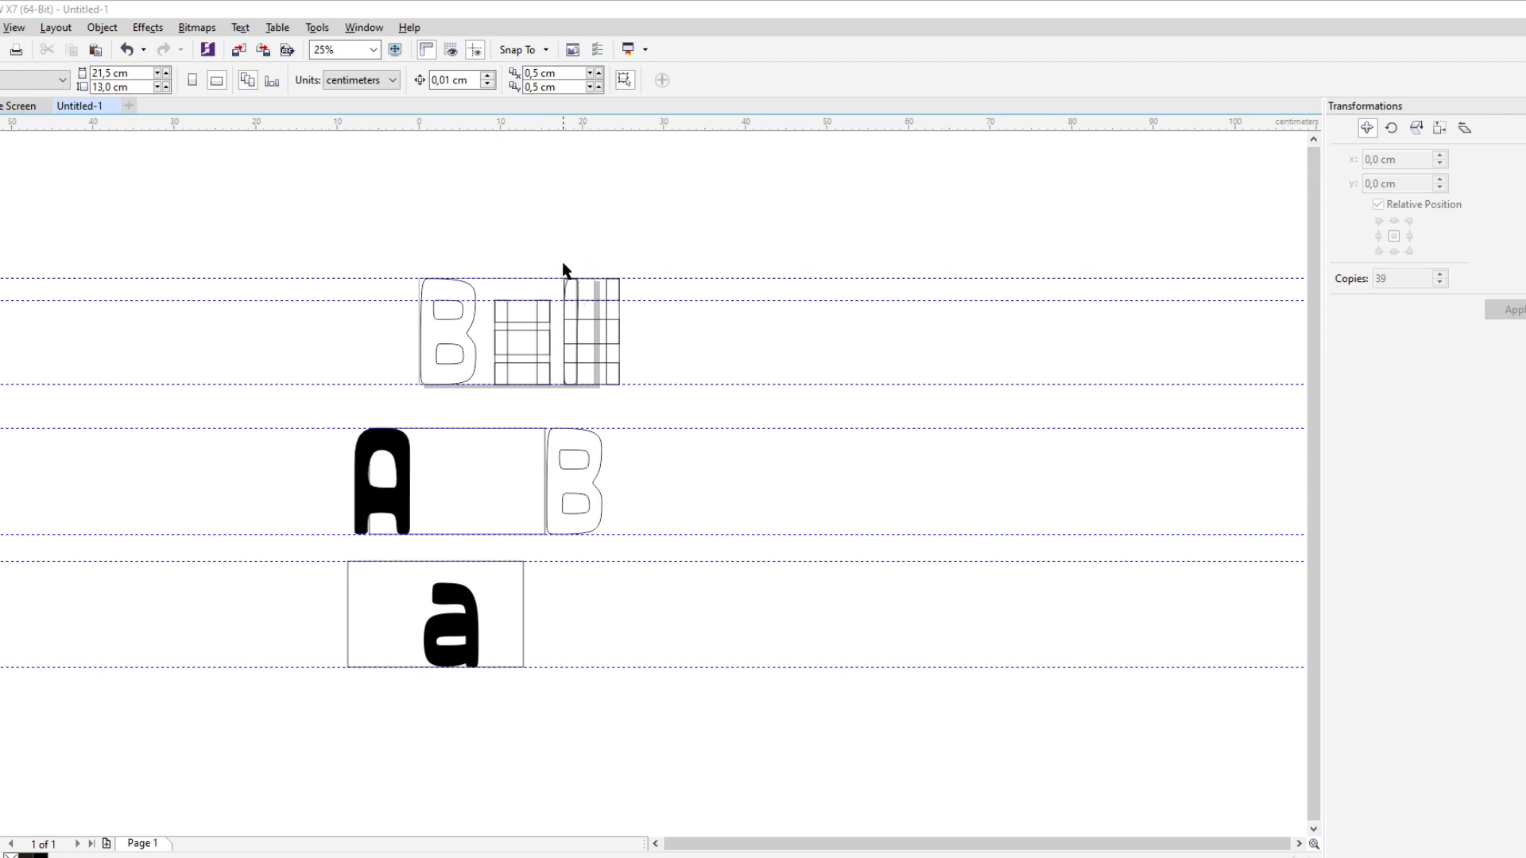
# Draw a tall rectangle about 2.8 cm wide and 13 cm high in the empty space beyond the last grid, spanning the uppermost guideline to the baseline
pyautogui.scroll(2, 565, 268)
pyautogui.scroll(-2, 580, 269)
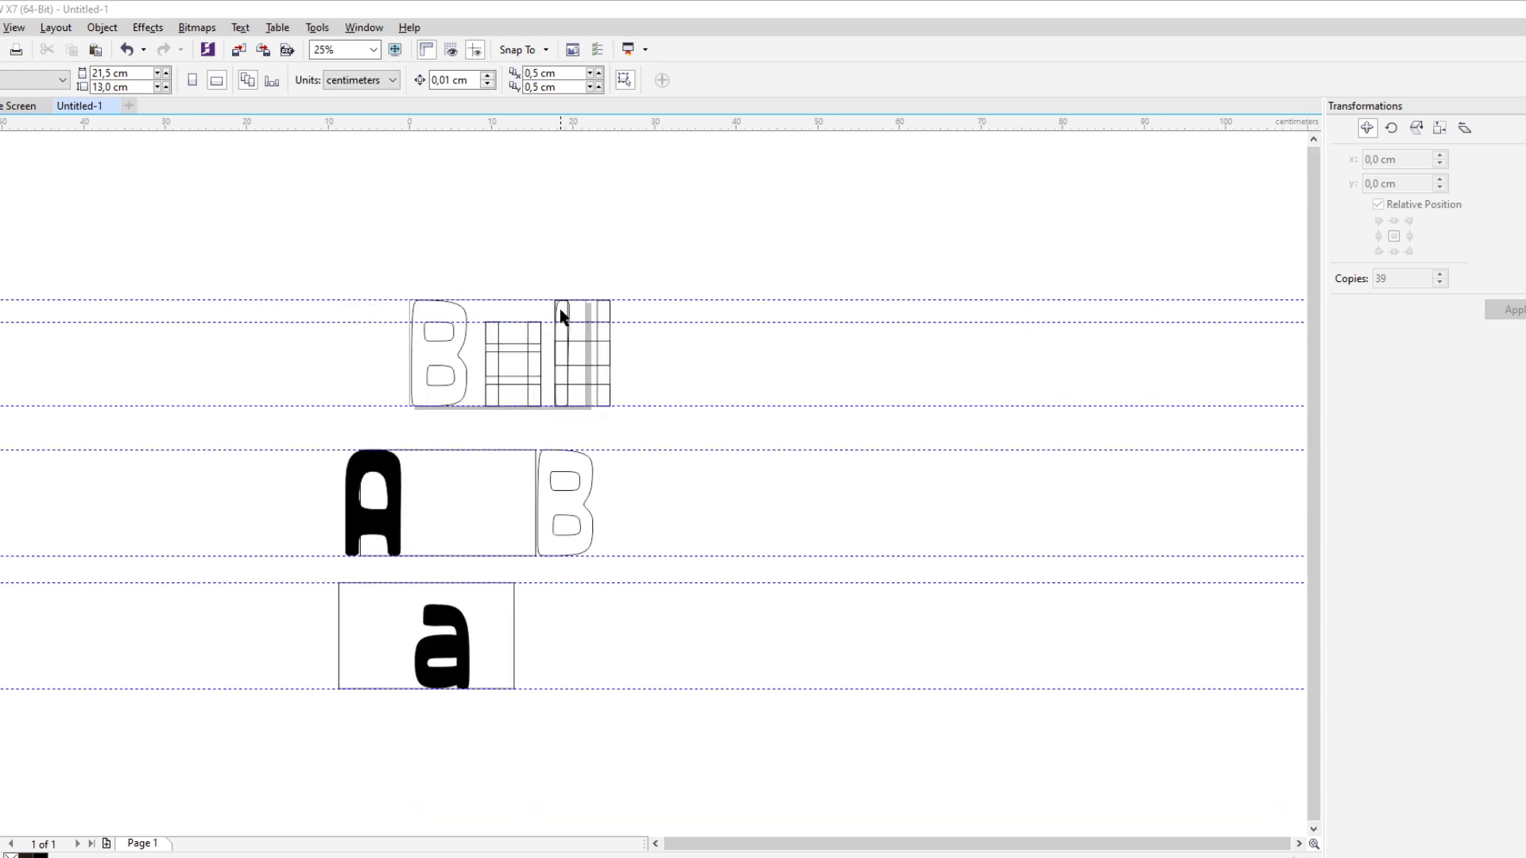
pyautogui.scroll(2, 570, 264)
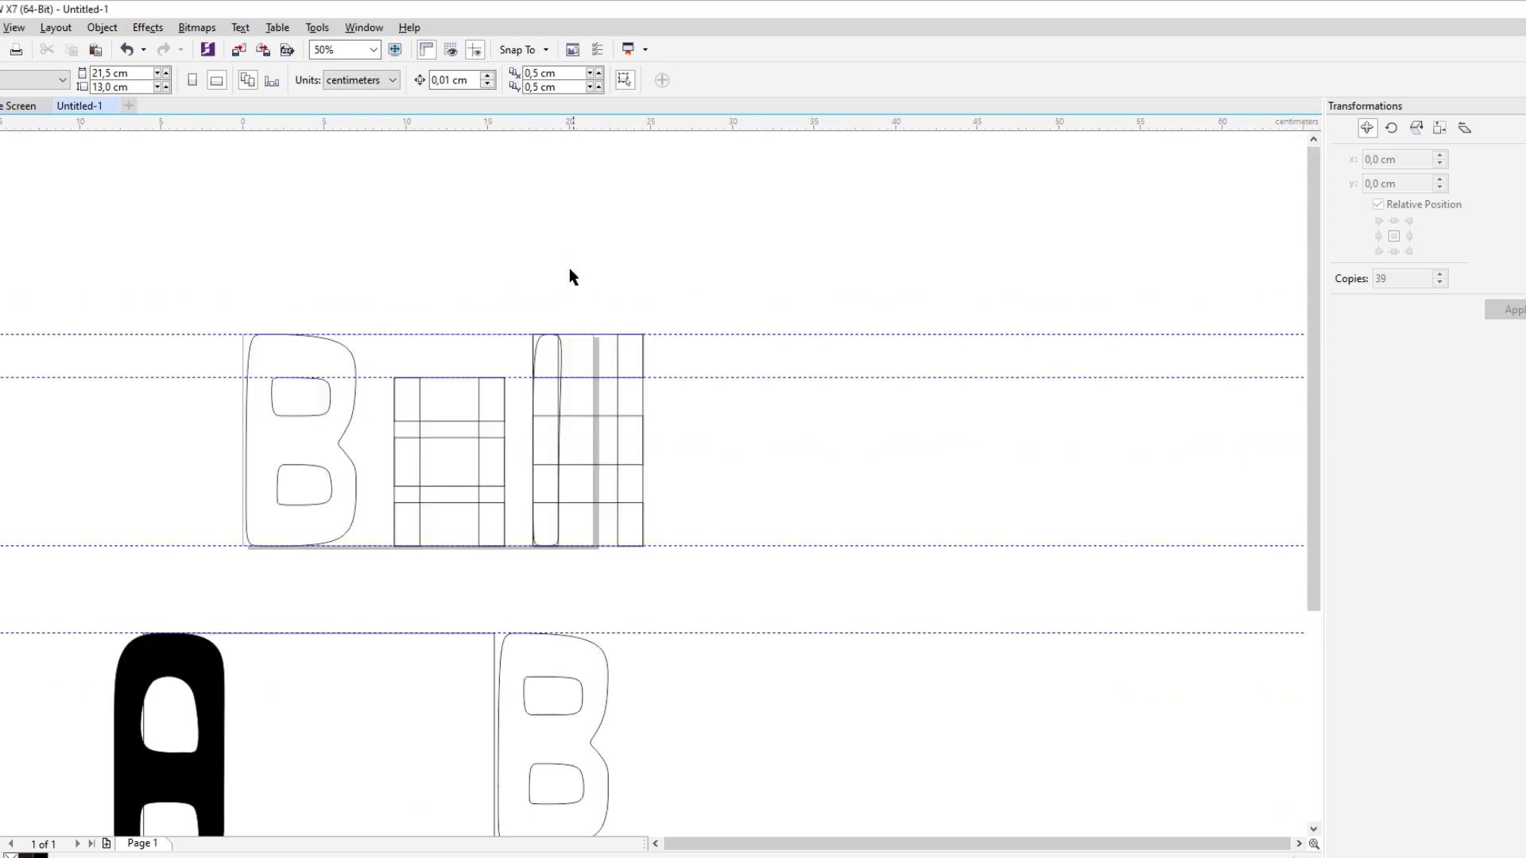
pyautogui.press('F6')
pyautogui.scroll(-1, 512, 341)
pyautogui.scroll(1, 554, 345)
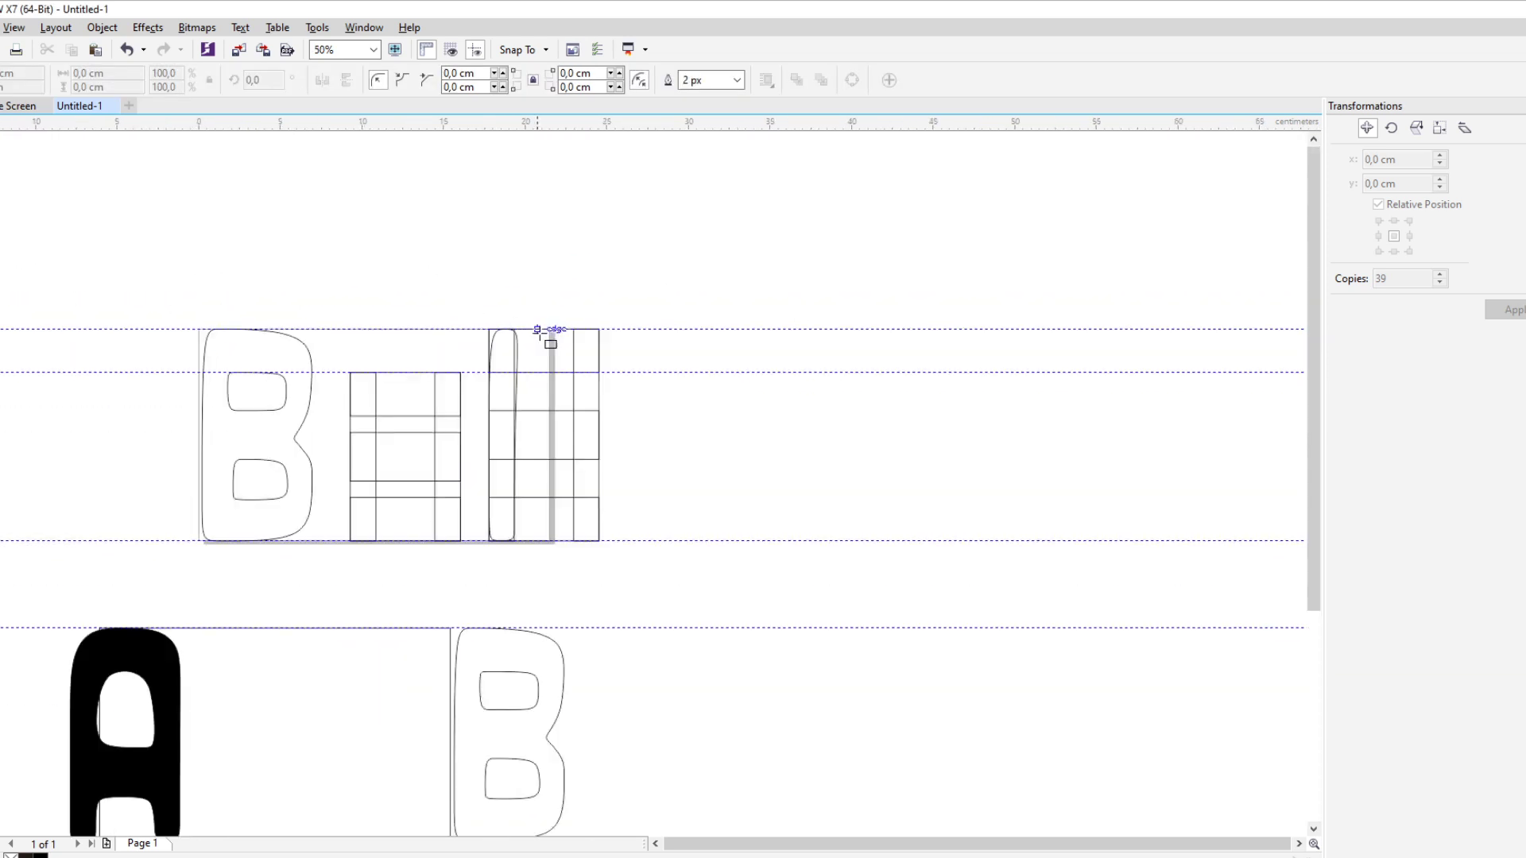
pyautogui.scroll(1, 563, 342)
pyautogui.scroll(-1, 588, 248)
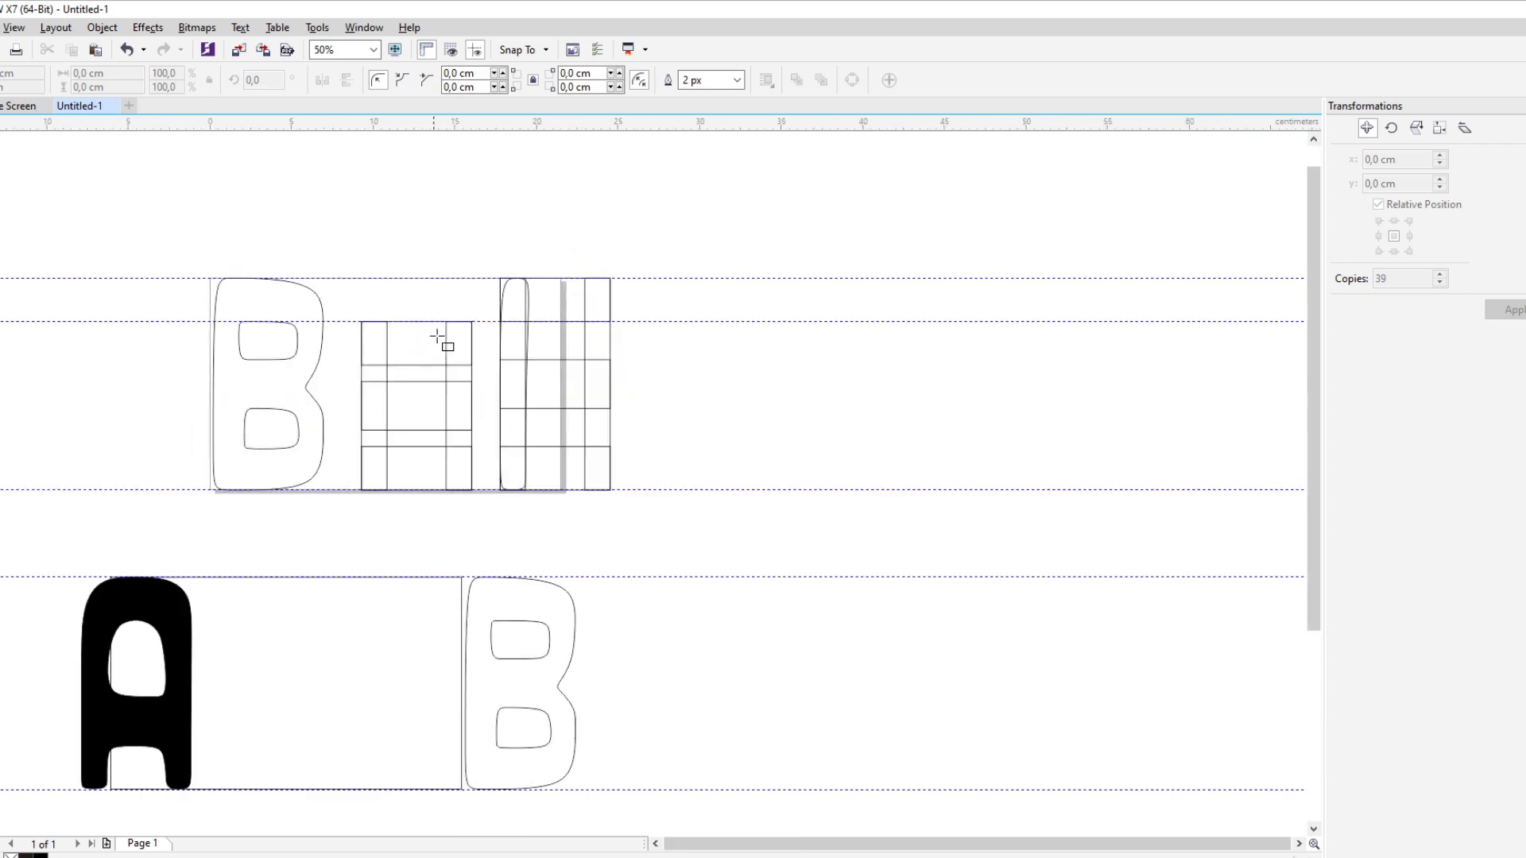
pyautogui.scroll(1, 647, 304)
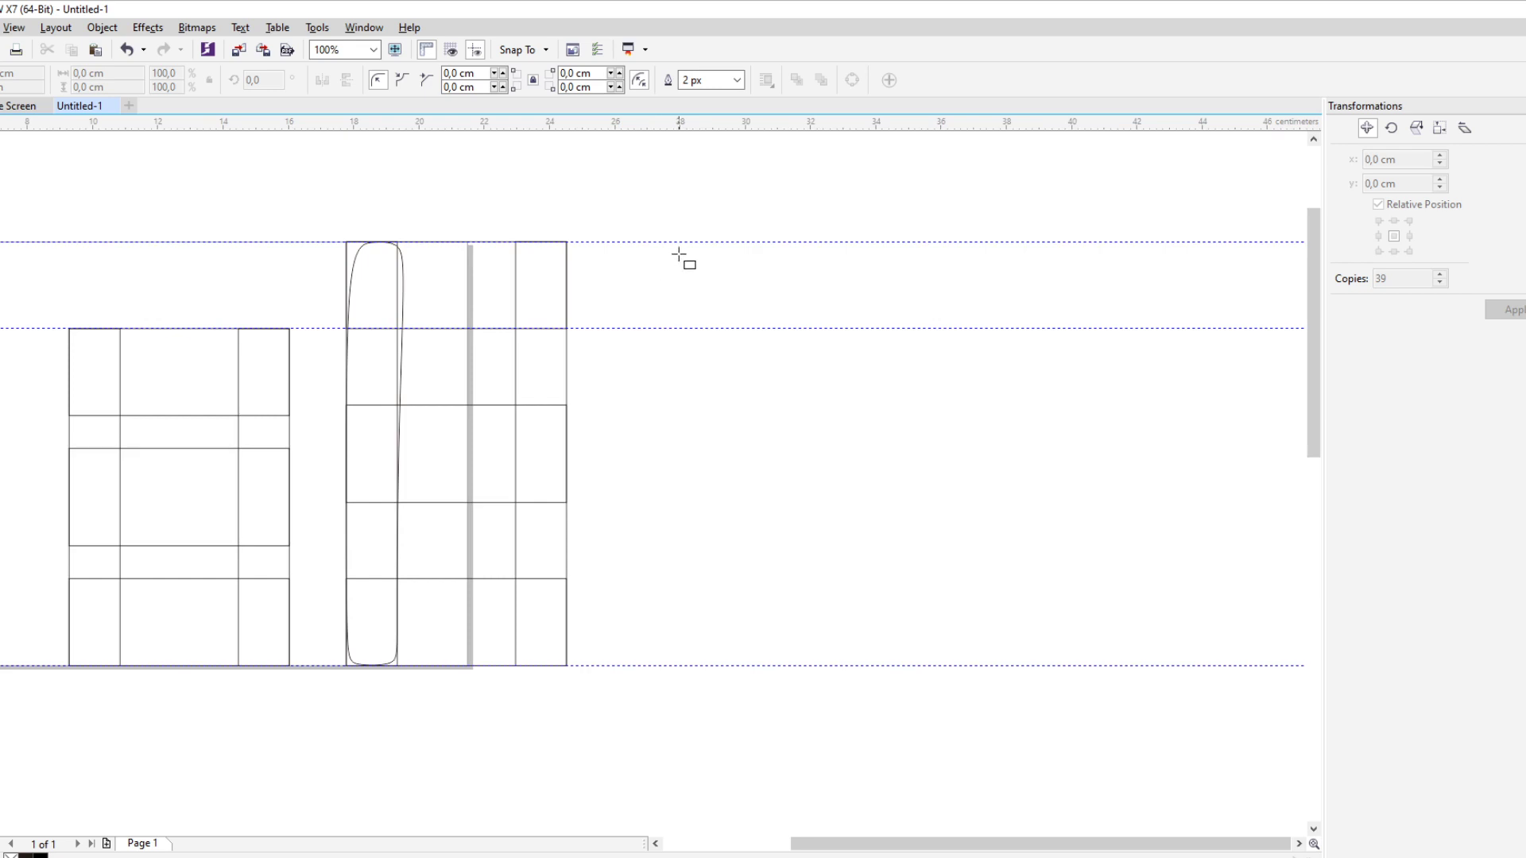
pyautogui.moveTo(684, 242); pyautogui.dragTo(777, 666)
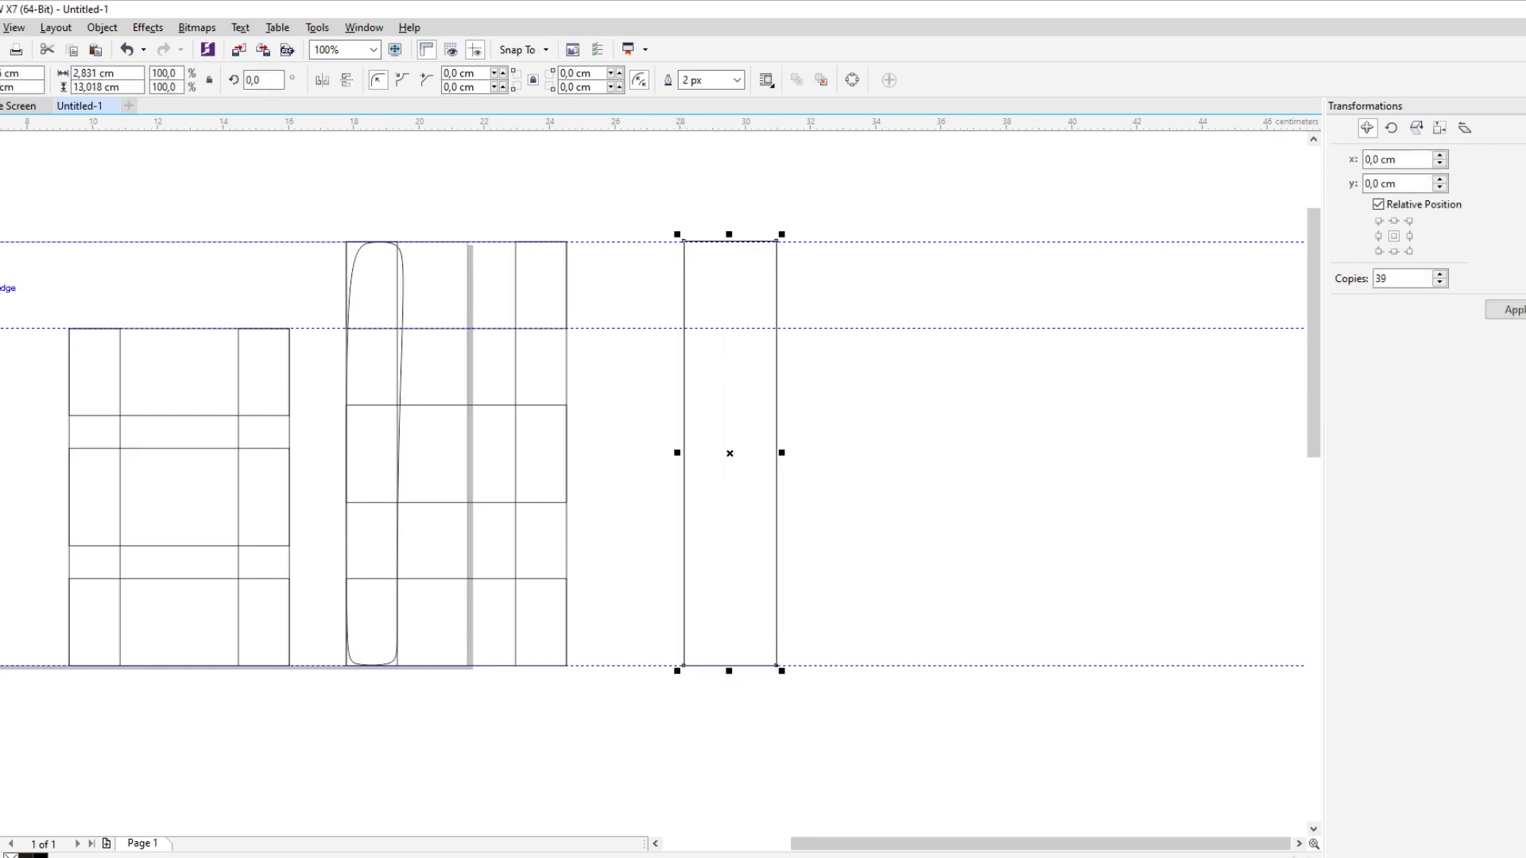
pyautogui.click(724, 184)
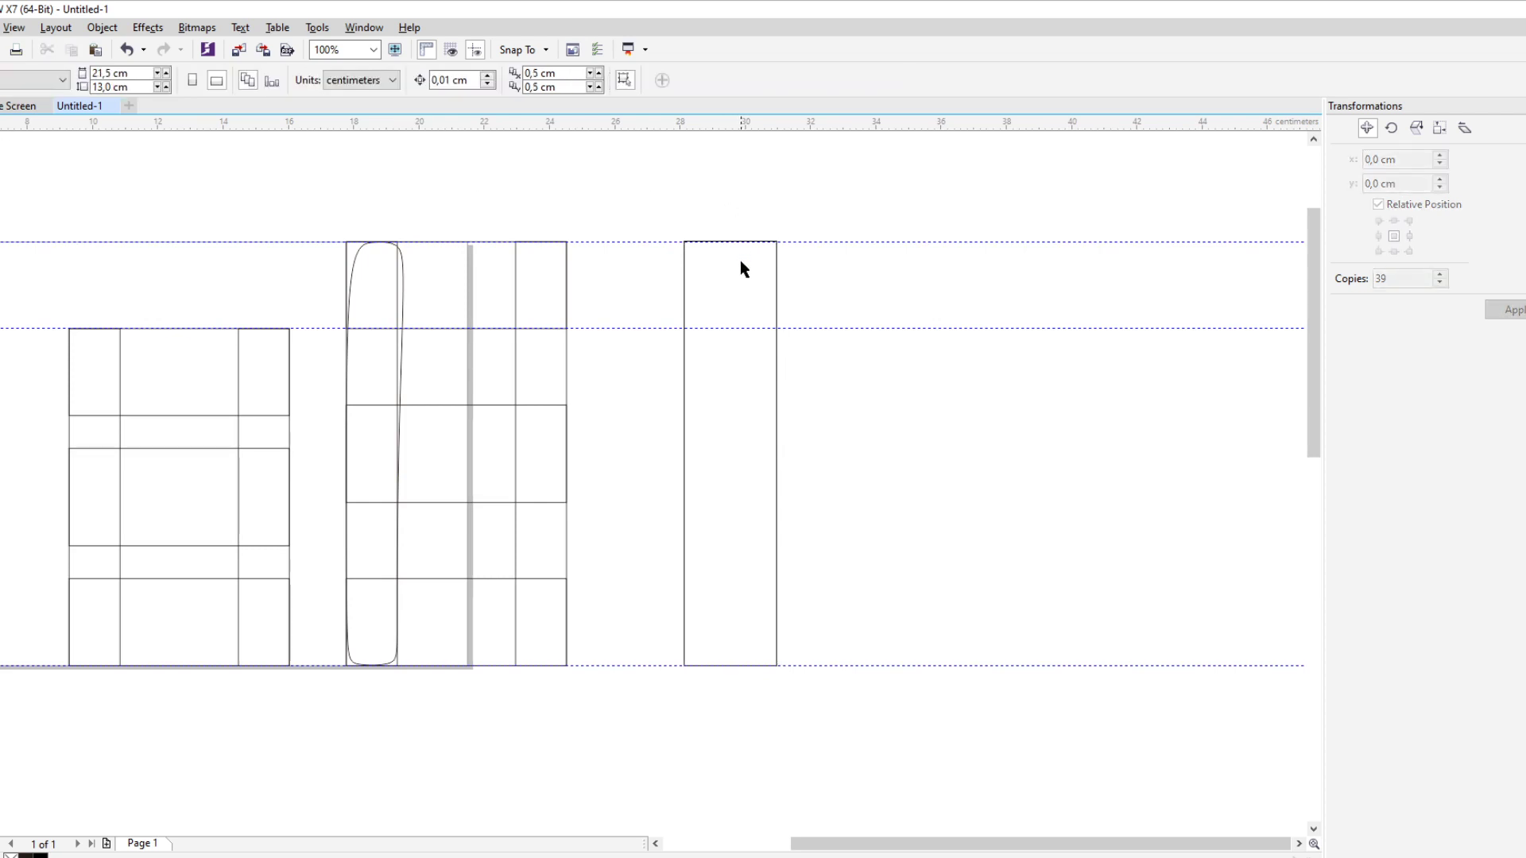
# Narrow the new tall rectangle to about 2.1 cm wide, keeping its left edge in place
pyautogui.click(736, 277)
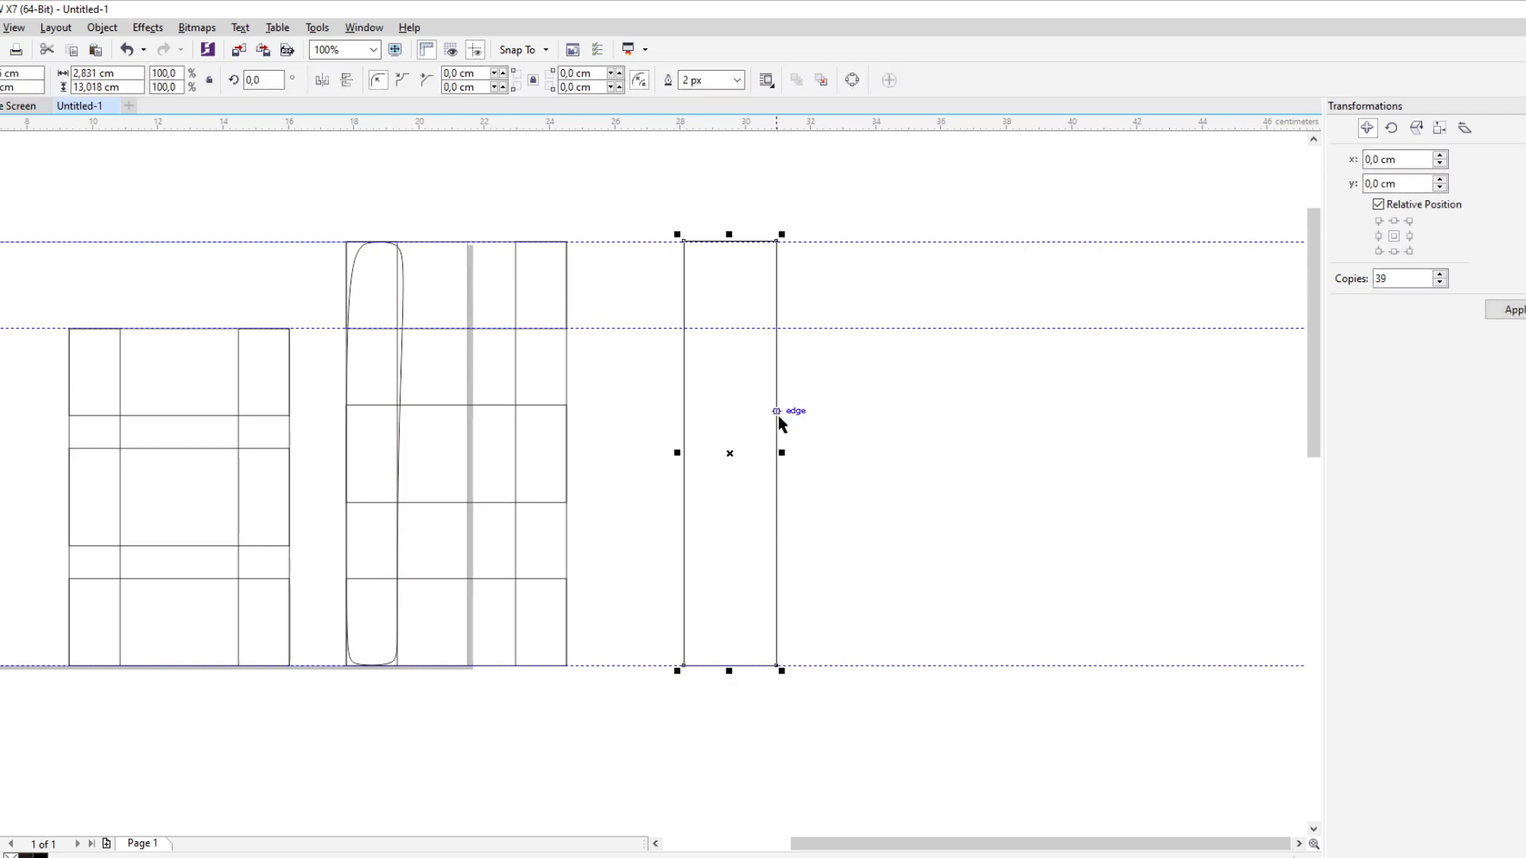
pyautogui.moveTo(783, 454); pyautogui.dragTo(759, 461)
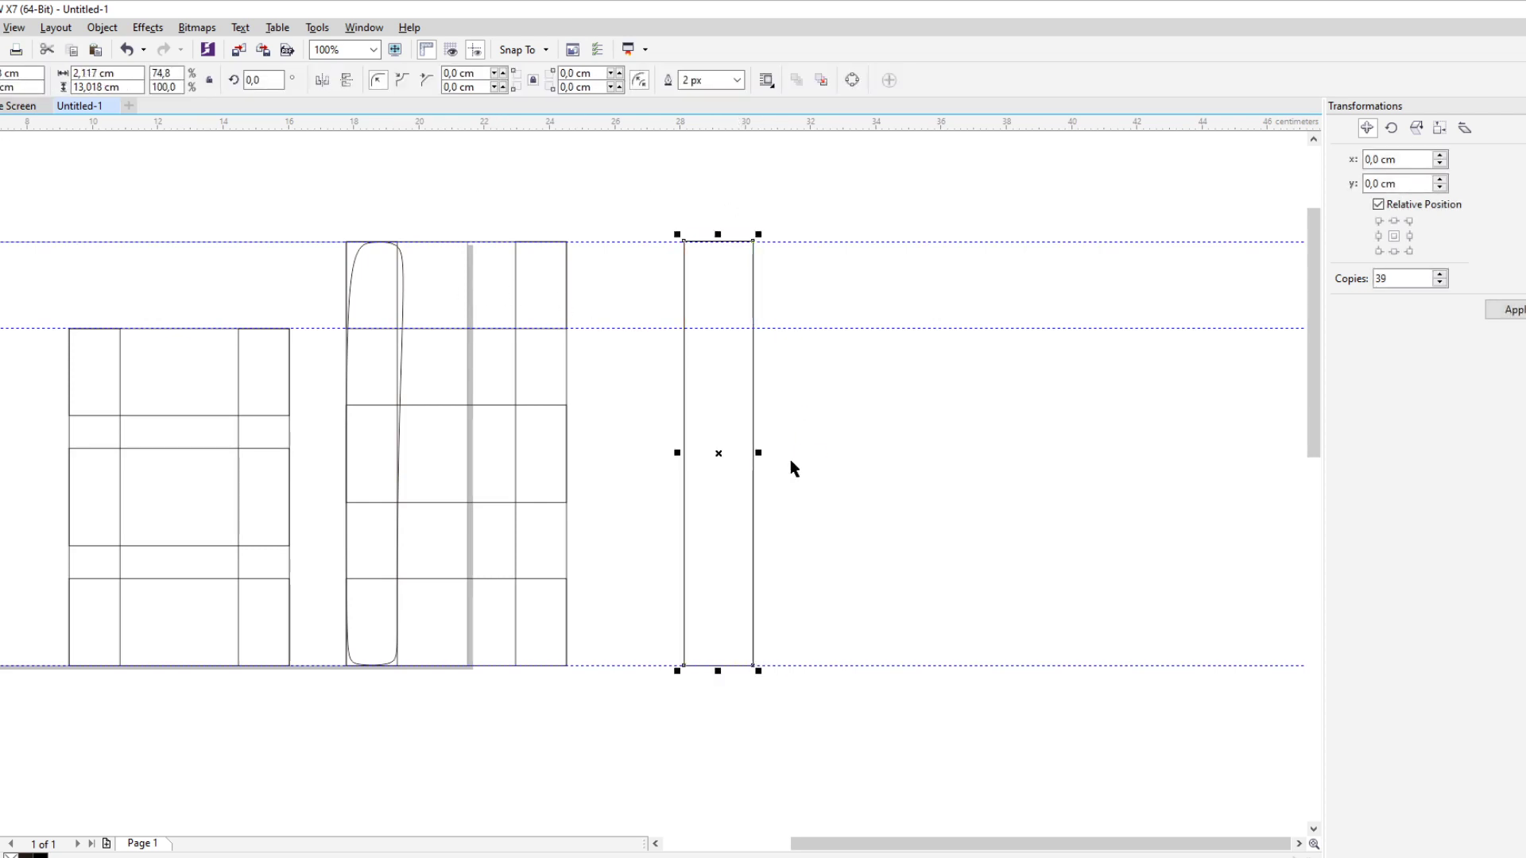
pyautogui.click(823, 454)
pyautogui.scroll(-1, 773, 414)
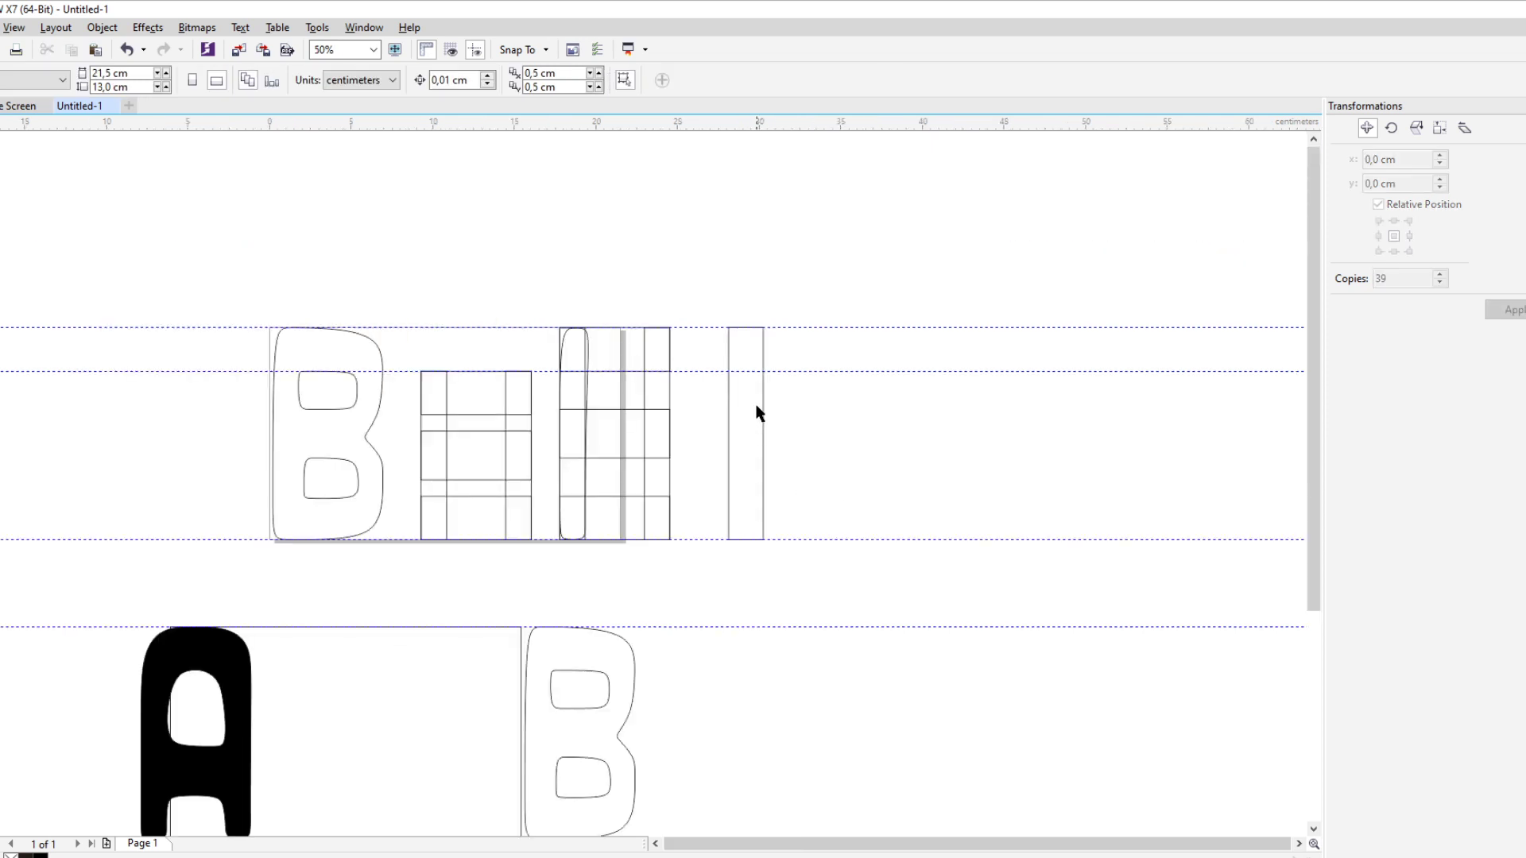
# Duplicate the narrowed tall rectangle to the right of the original
pyautogui.click(739, 354)
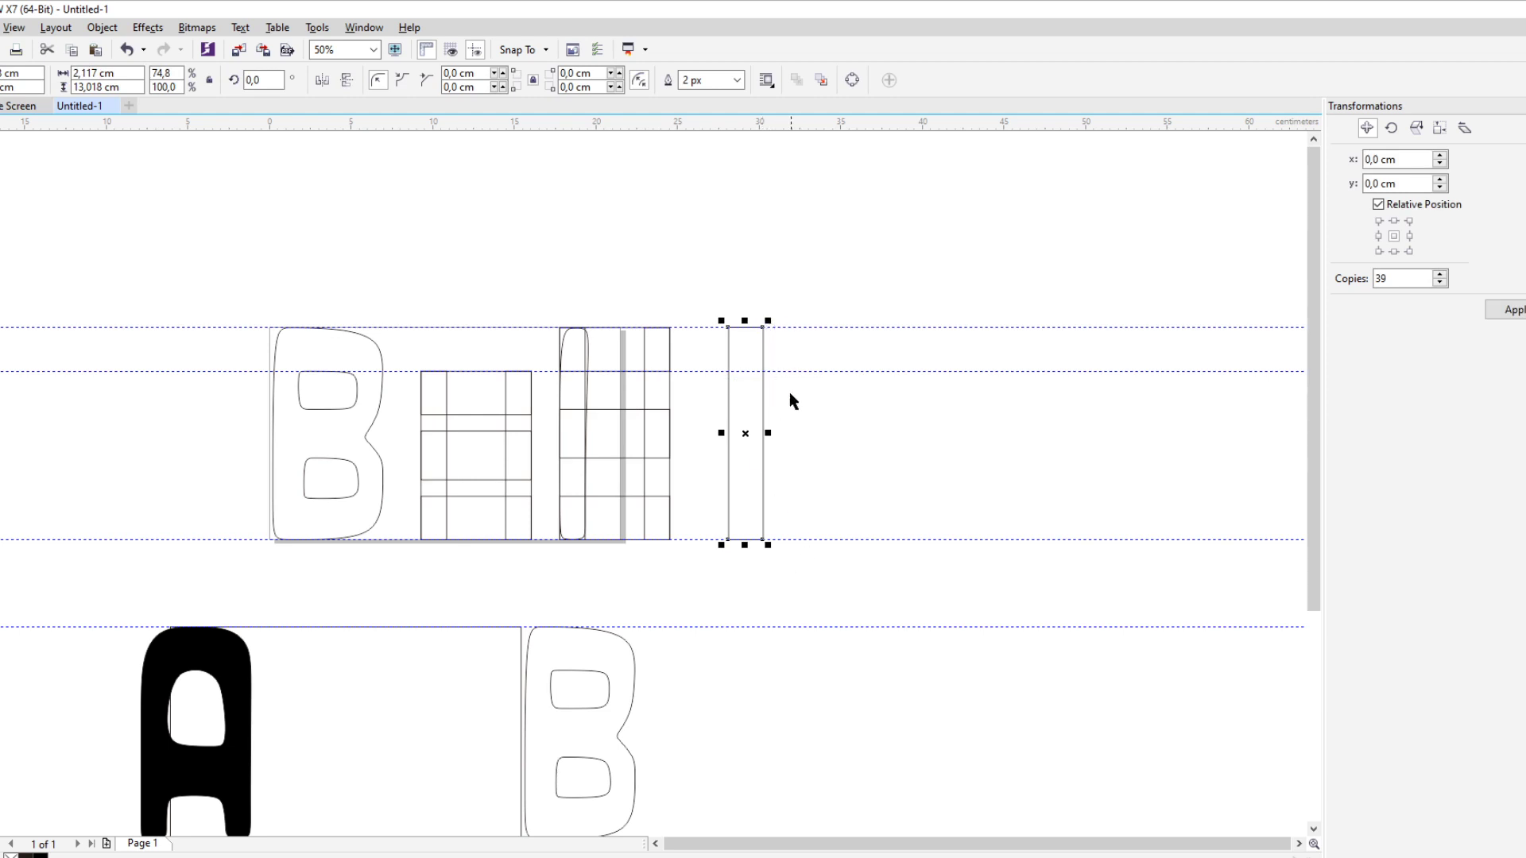
pyautogui.scroll(1, 949, 462)
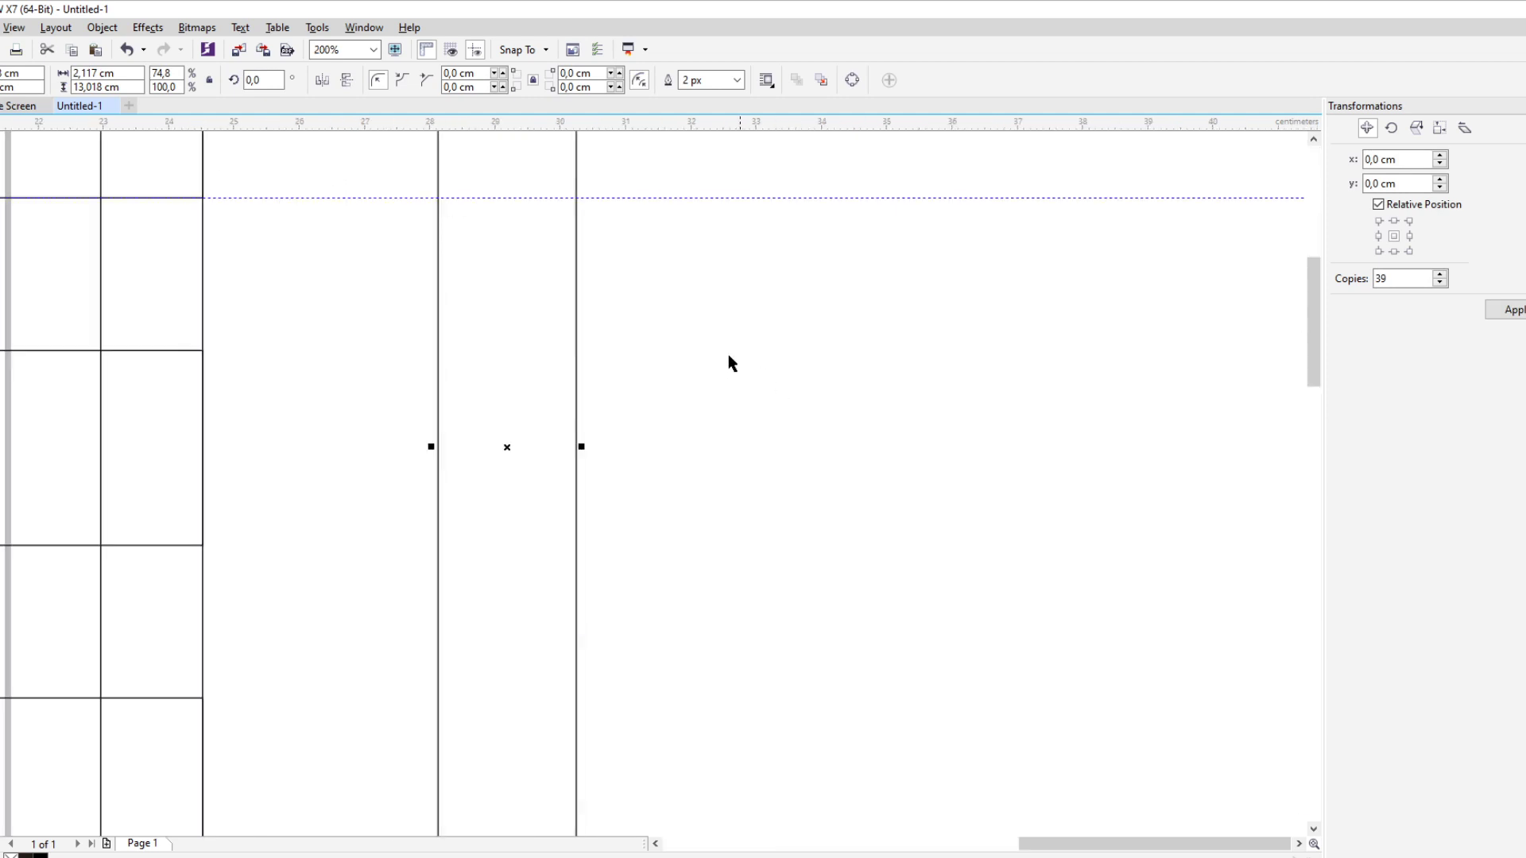
pyautogui.moveTo(545, 233); pyautogui.dragTo(903, 229)
pyautogui.click(962, 264)
# Align the duplicate bar's top edge with the original bar
pyautogui.click(549, 239)
pyautogui.keyDown('shift'); pyautogui.click(556, 230); pyautogui.keyUp('shift')
pyautogui.click(856, 226)
pyautogui.keyDown('shift'); pyautogui.click(535, 232); pyautogui.keyUp('shift')
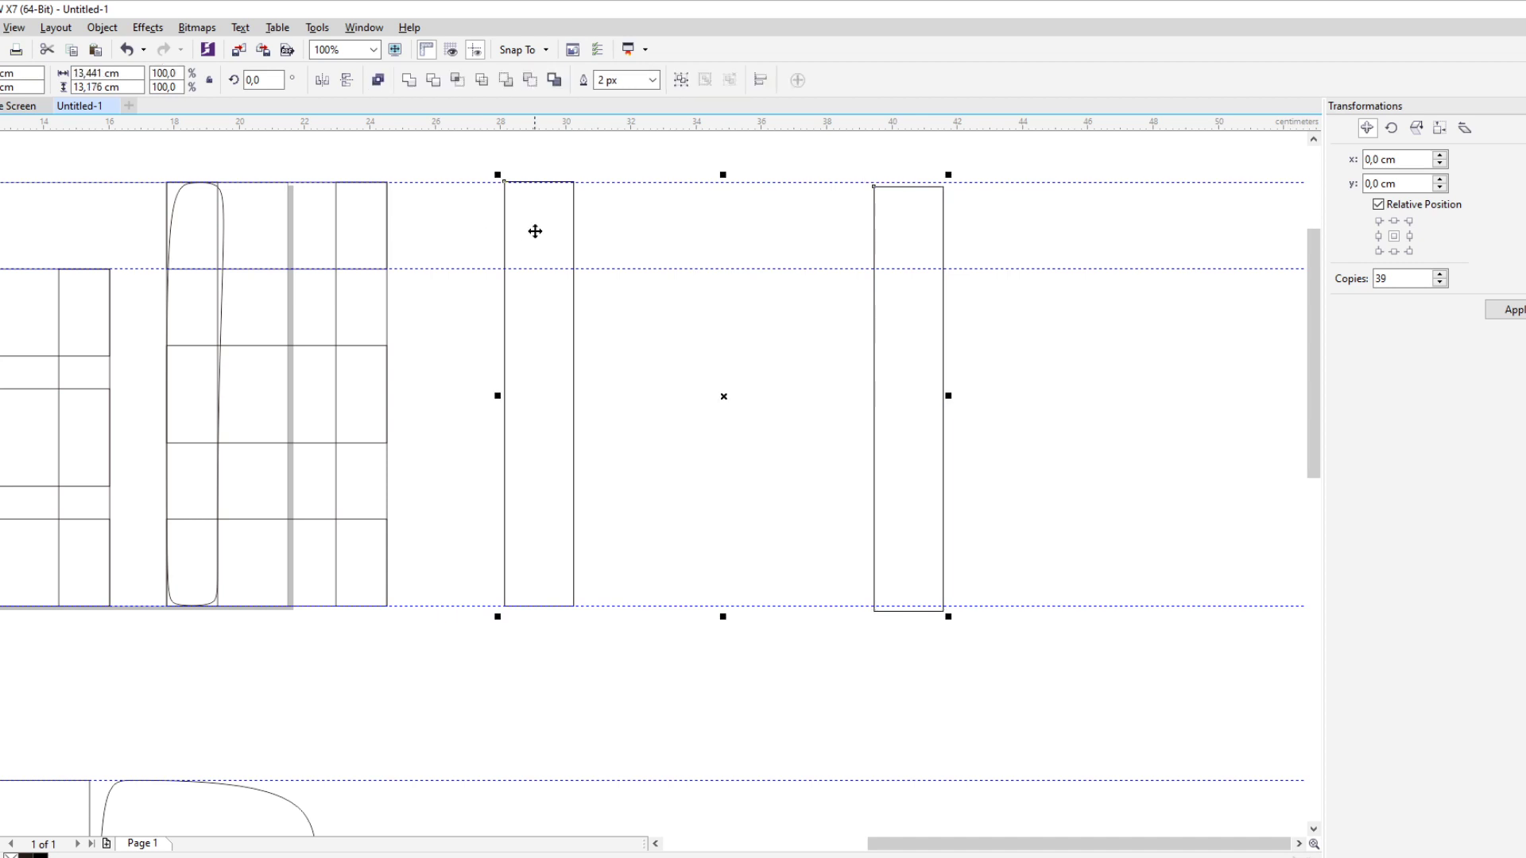
pyautogui.press('t')
pyautogui.click(847, 230)
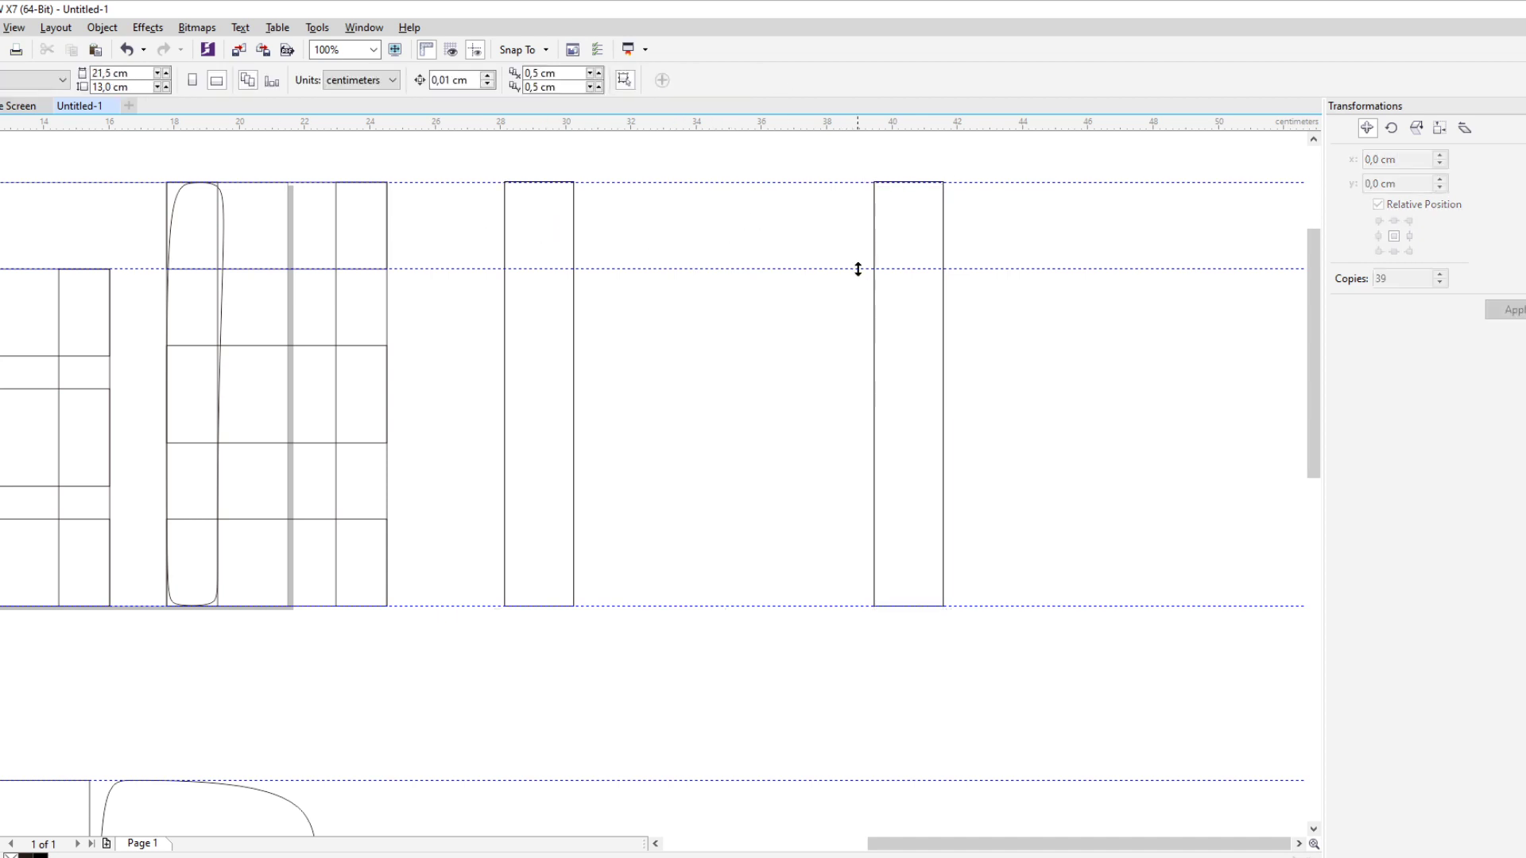
# Move the duplicate bar closer to the original, leaving a gap of about 3.3 cm between them
pyautogui.scroll(-1, 859, 269)
pyautogui.scroll(1, 885, 252)
pyautogui.moveTo(887, 248); pyautogui.dragTo(696, 246)
pyautogui.click(436, 252)
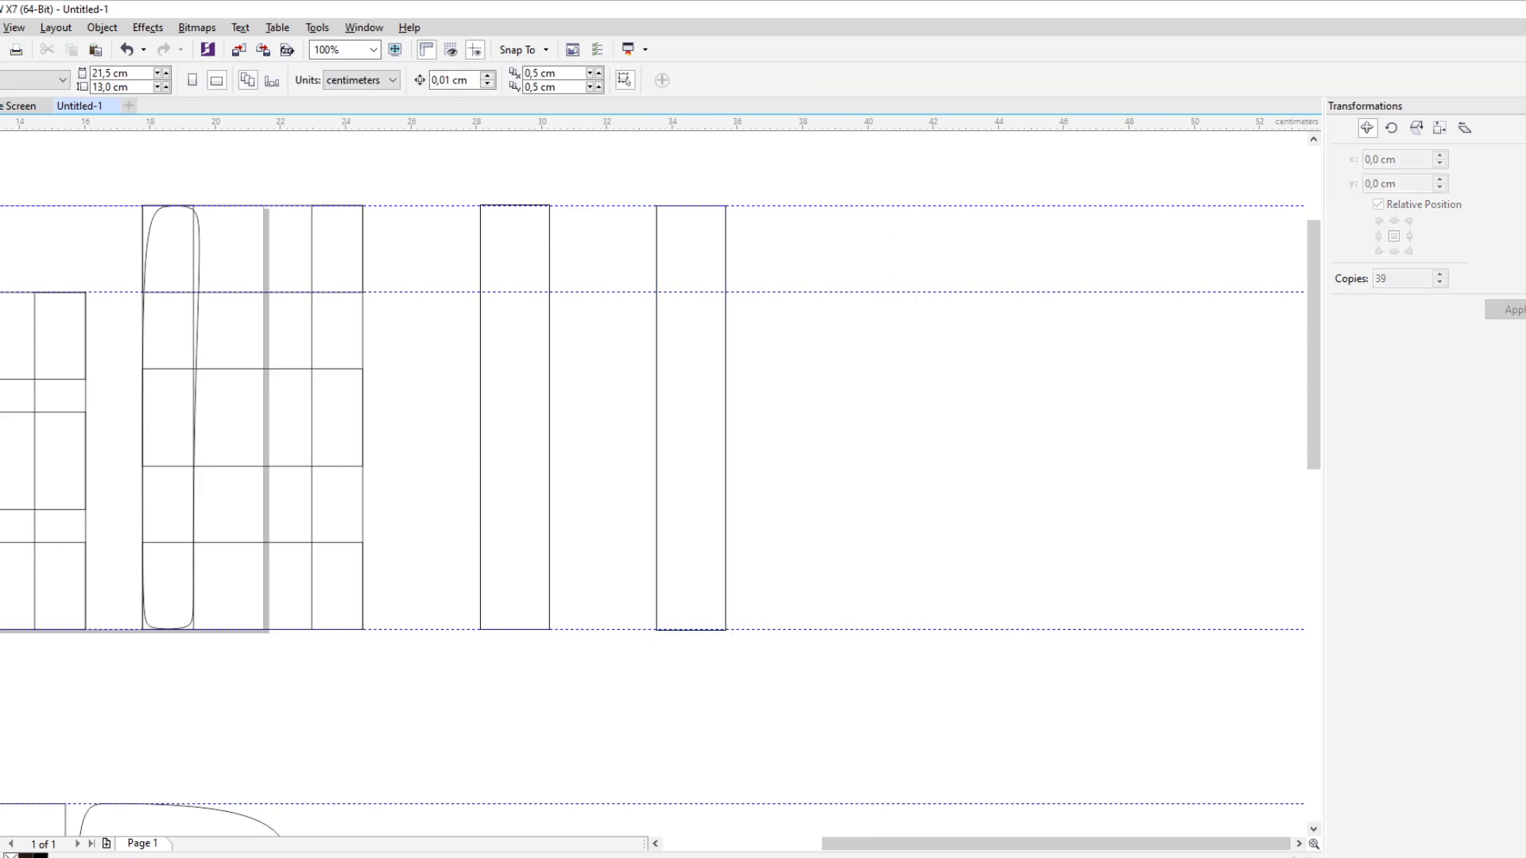
# Try enclosing both bars in a rectangle about 7.5 cm wide and 13 cm high and moving it aside
pyautogui.press('F6')
pyautogui.moveTo(480, 205); pyautogui.dragTo(726, 630)
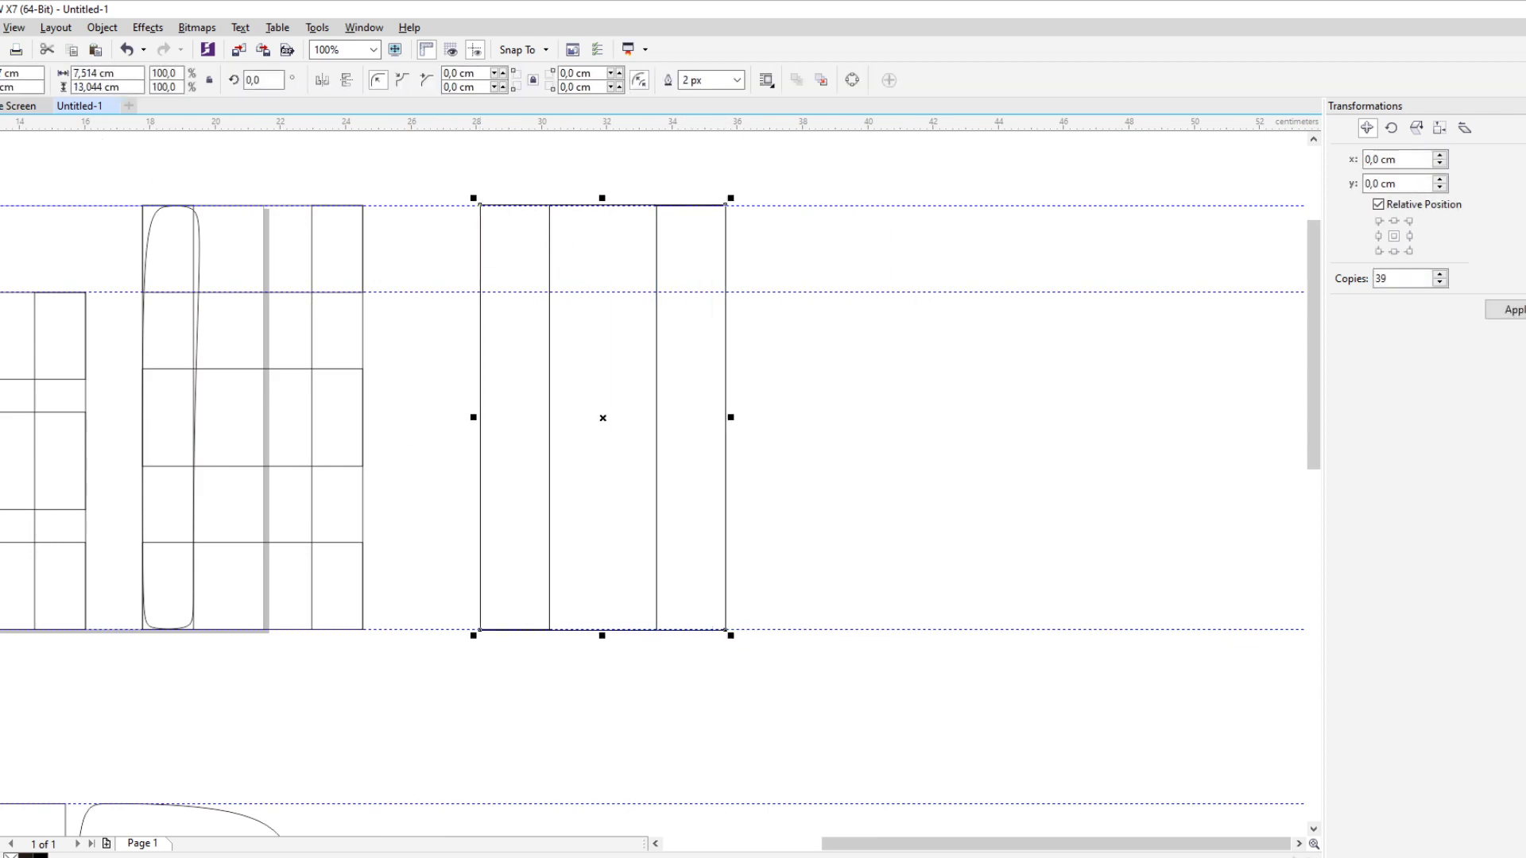
pyautogui.moveTo(595, 365); pyautogui.dragTo(926, 374)
pyautogui.press('Delete')
pyautogui.moveTo(660, 372); pyautogui.dragTo(1027, 375)
# Remove the large spare rectangles beside the two bars
pyautogui.scroll(-2, 720, 331)
pyautogui.scroll(1, 648, 342)
pyautogui.moveTo(658, 351)
pyautogui.mouseDown()
pyautogui.moveTo(808, 351)
pyautogui.moveTo(647, 350)
pyautogui.mouseUp()
pyautogui.click(708, 374)
pyautogui.click(818, 373)
pyautogui.moveTo(845, 351); pyautogui.dragTo(1005, 348)
pyautogui.click(618, 338)
pyautogui.press('Delete')
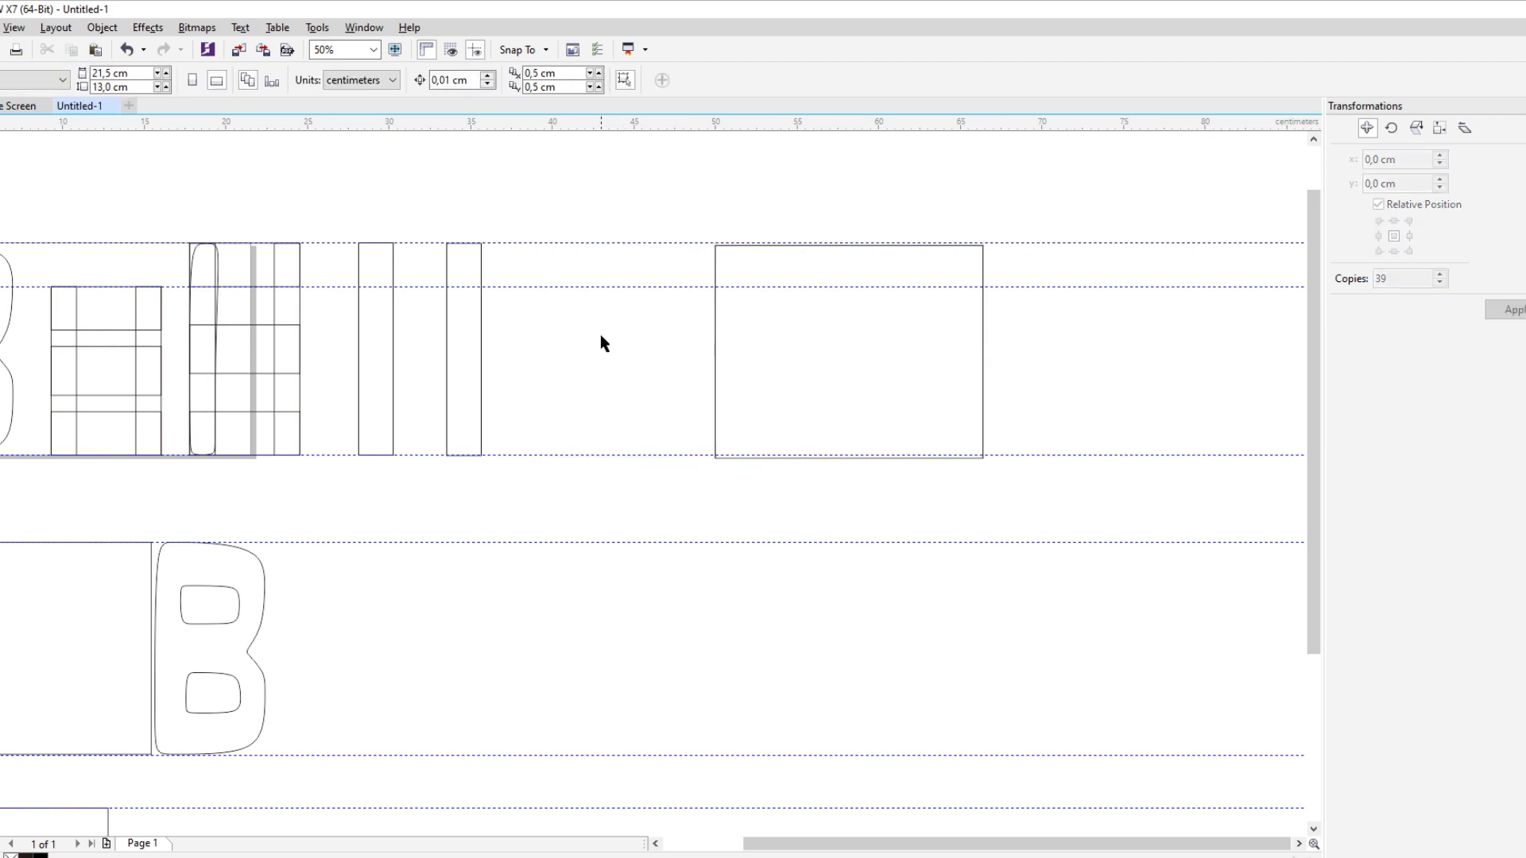
pyautogui.press('Tab')
pyautogui.press('Delete')
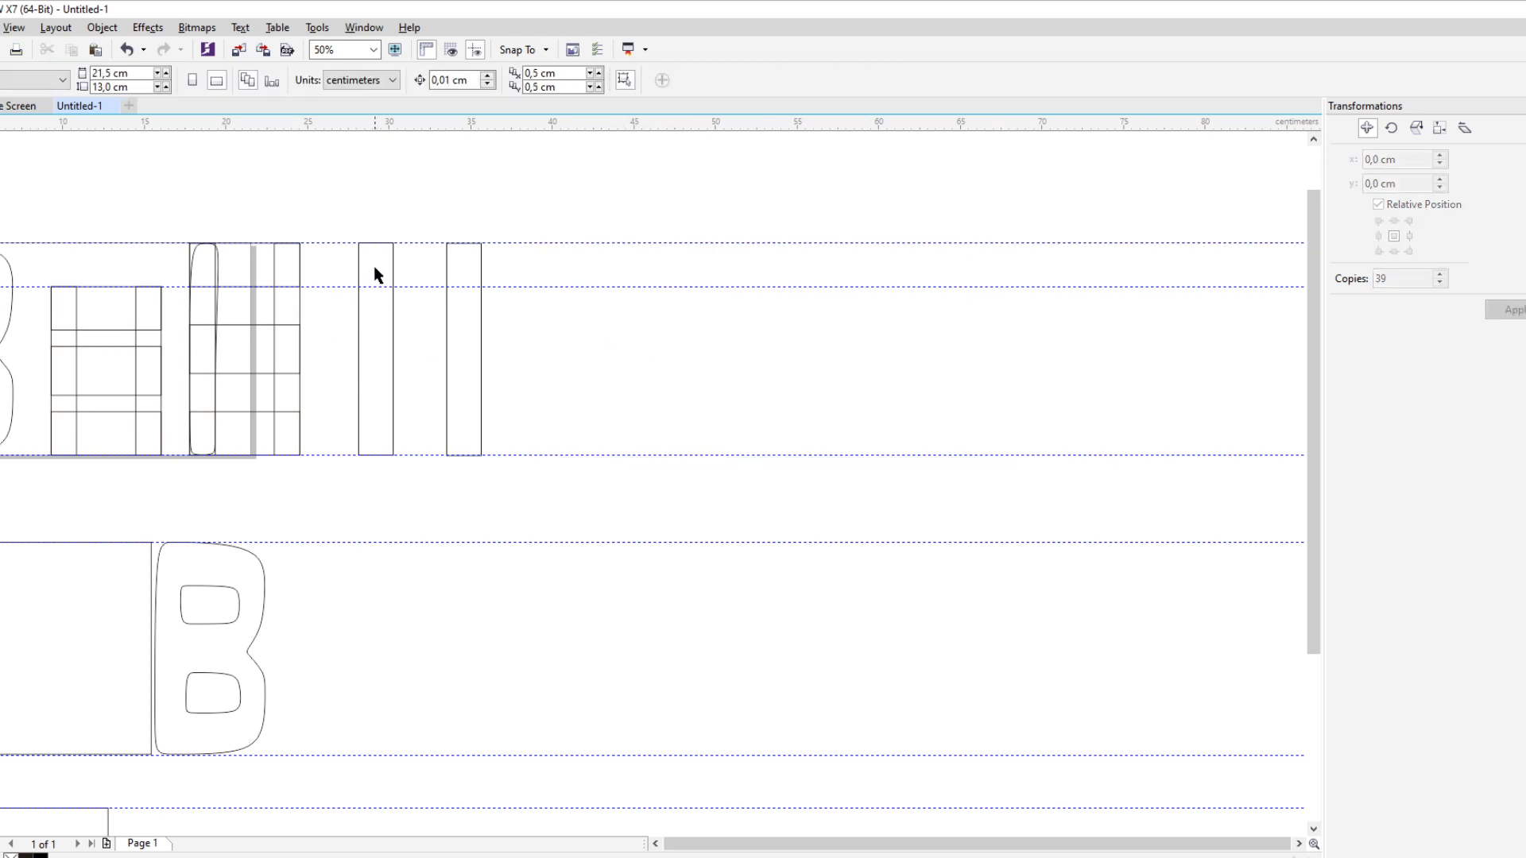
# Duplicate the second bar to the right and rotate the copy by 90 degrees
pyautogui.press('F6')
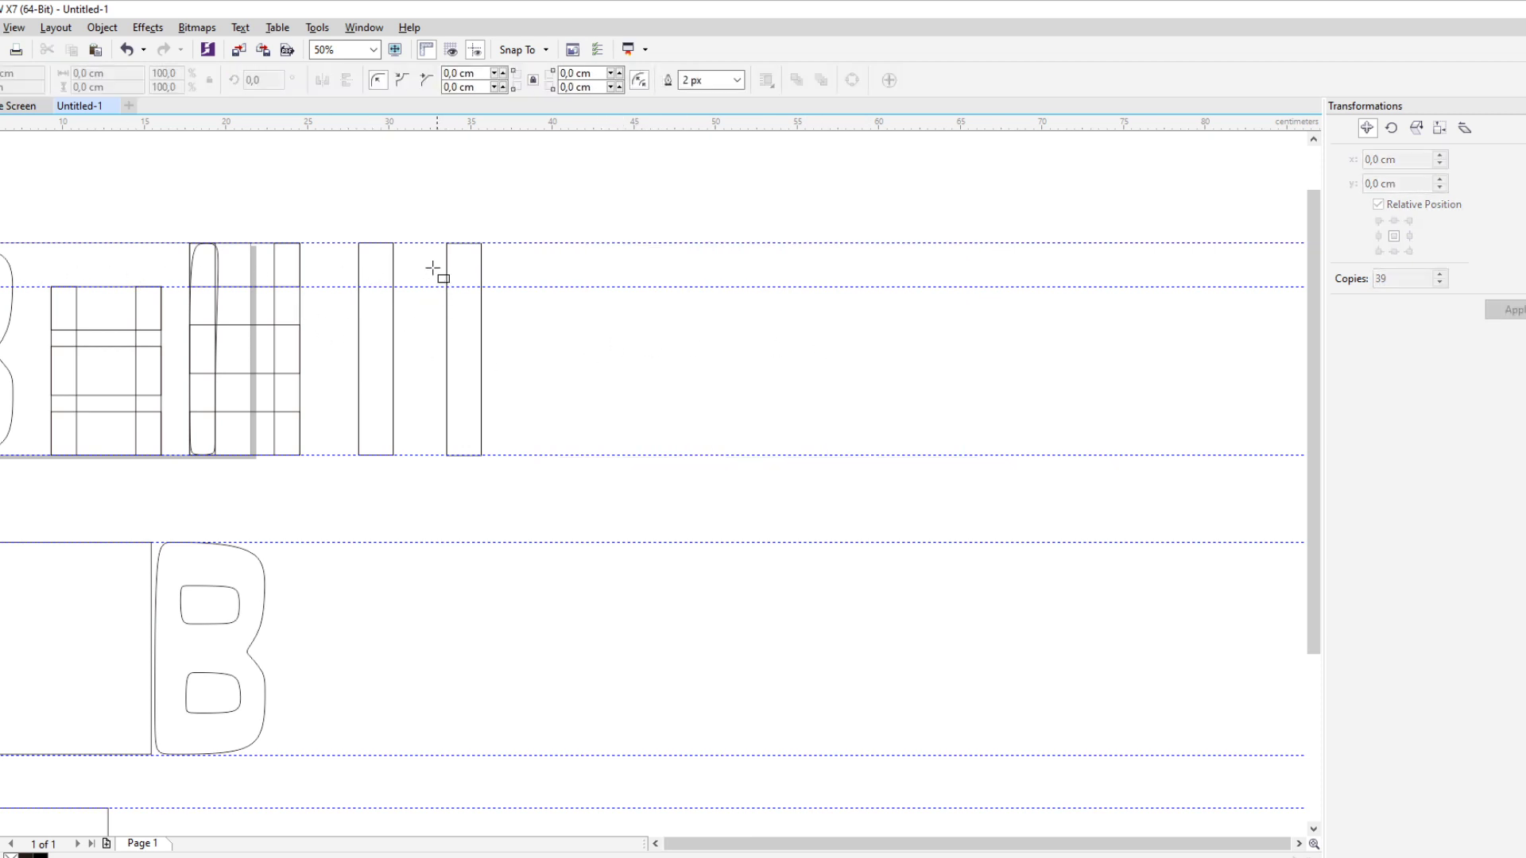
pyautogui.scroll(3, 380, 249)
pyautogui.scroll(-2, 390, 297)
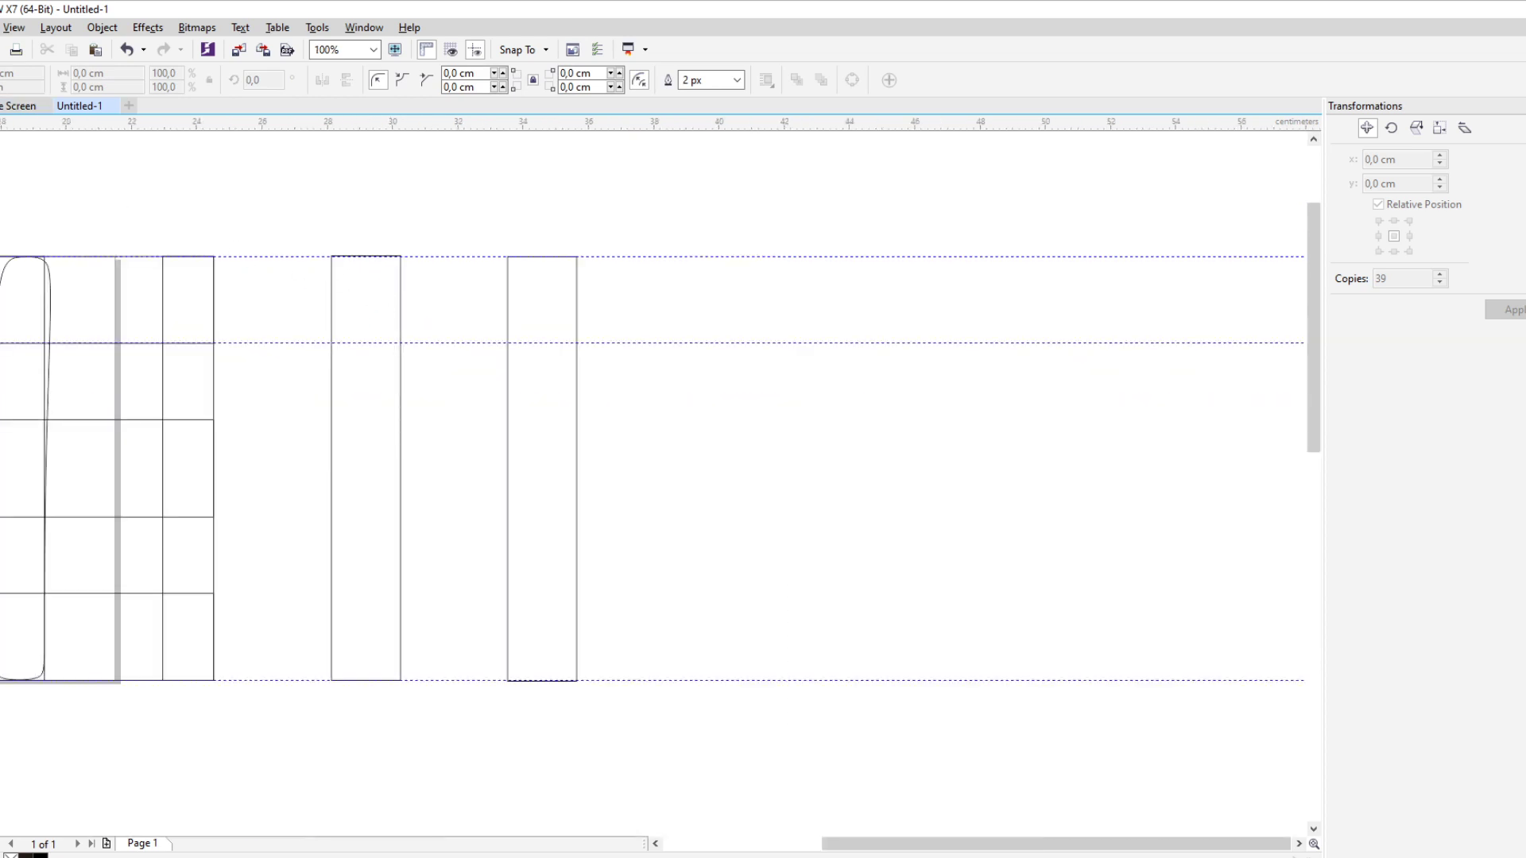
pyautogui.press('space')
pyautogui.moveTo(577, 322); pyautogui.dragTo(768, 304)
pyautogui.click(817, 336)
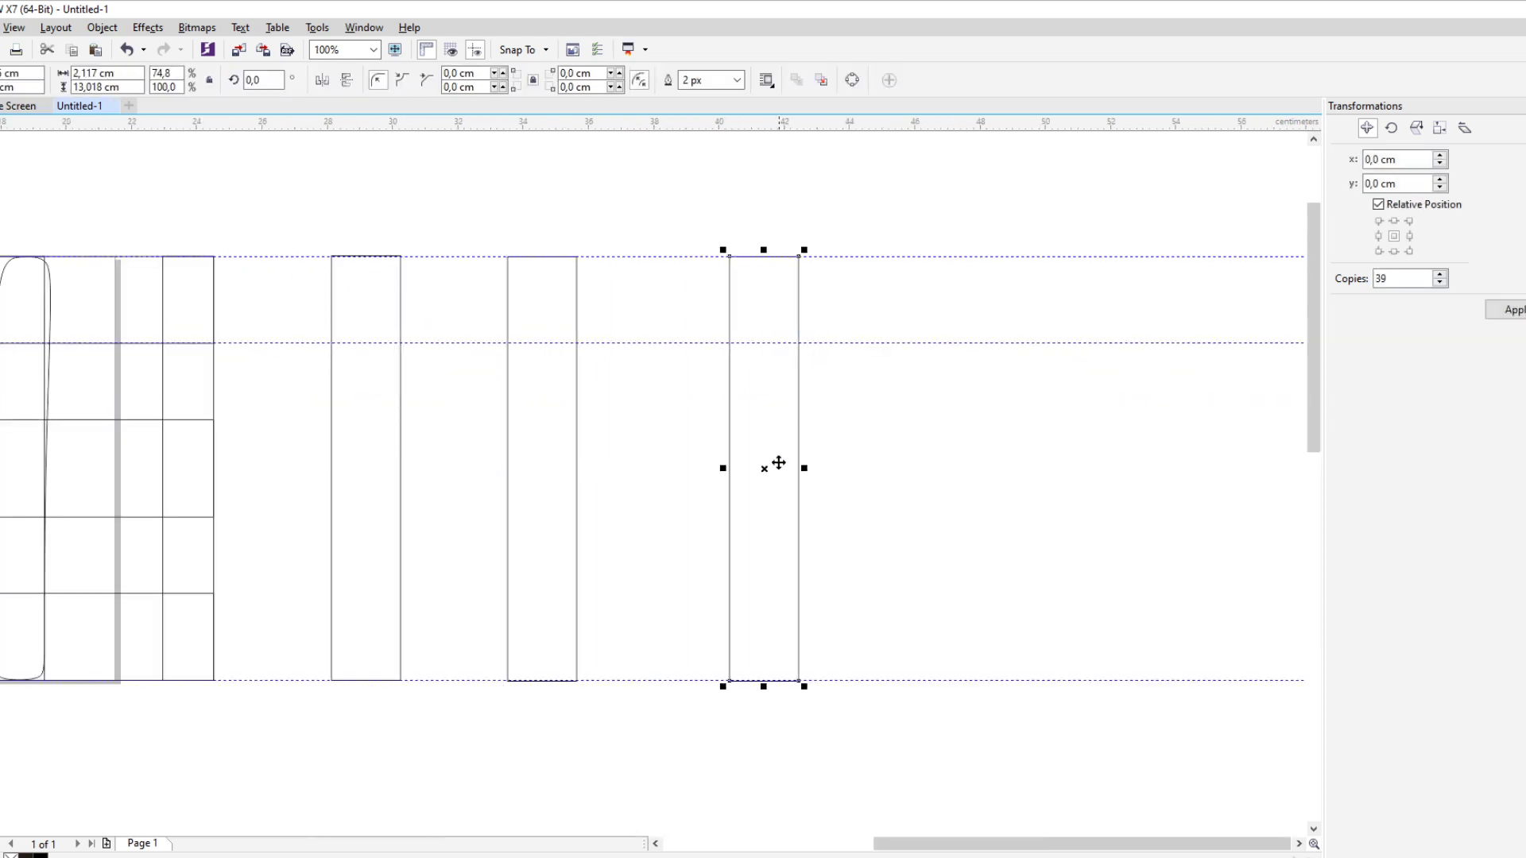
pyautogui.click(262, 79)
pyautogui.write('90')
pyautogui.press('Return')
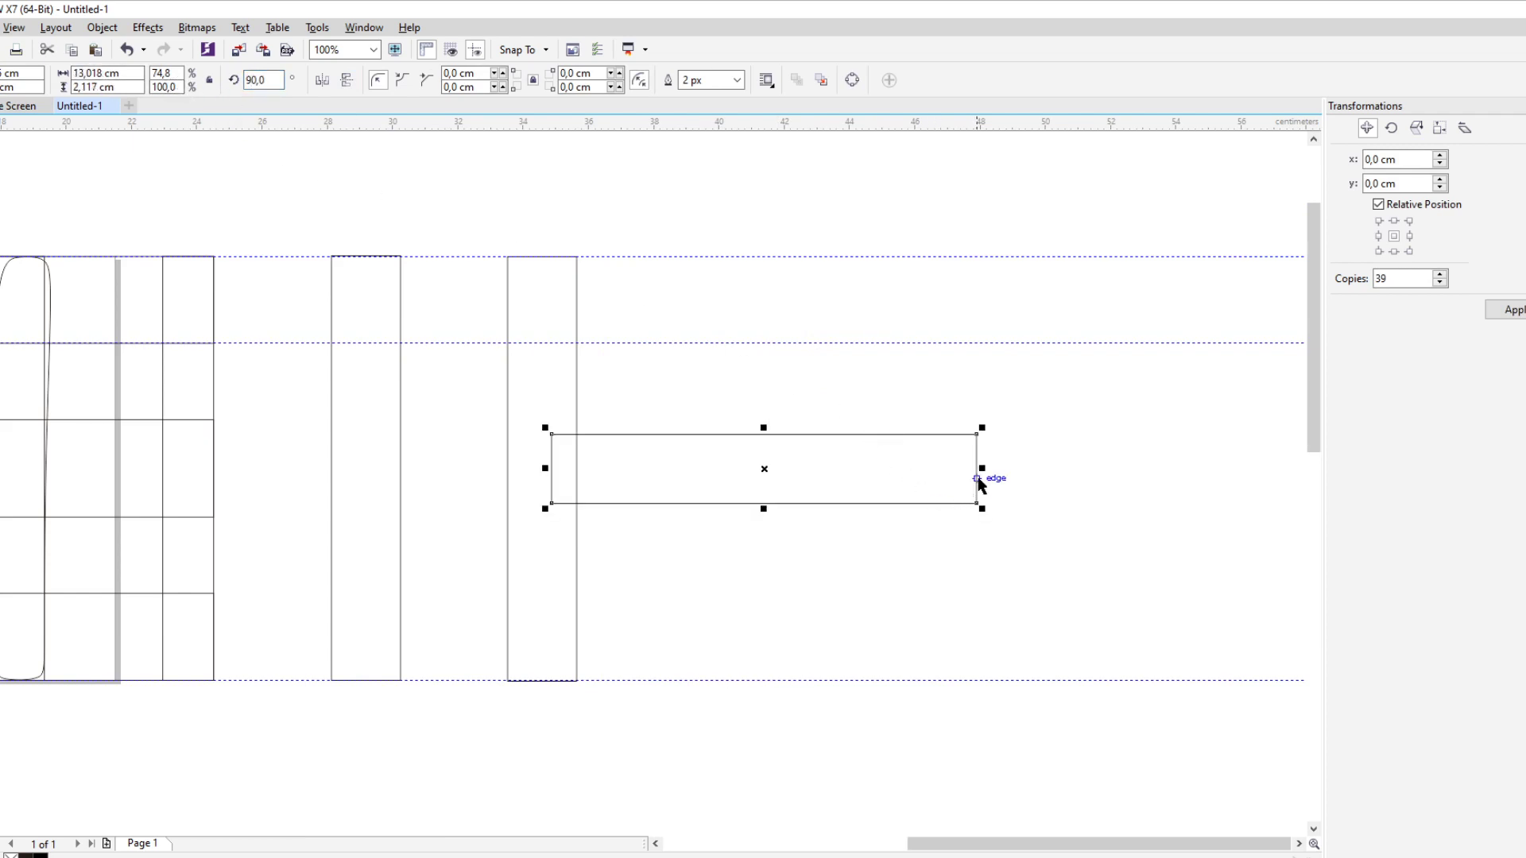
# Place the rotated copy across the tops of the two bars and shrink it to about 6.7 cm wide and 1.4 cm high
pyautogui.moveTo(982, 470); pyautogui.dragTo(817, 471)
pyautogui.moveTo(684, 468); pyautogui.dragTo(533, 312)
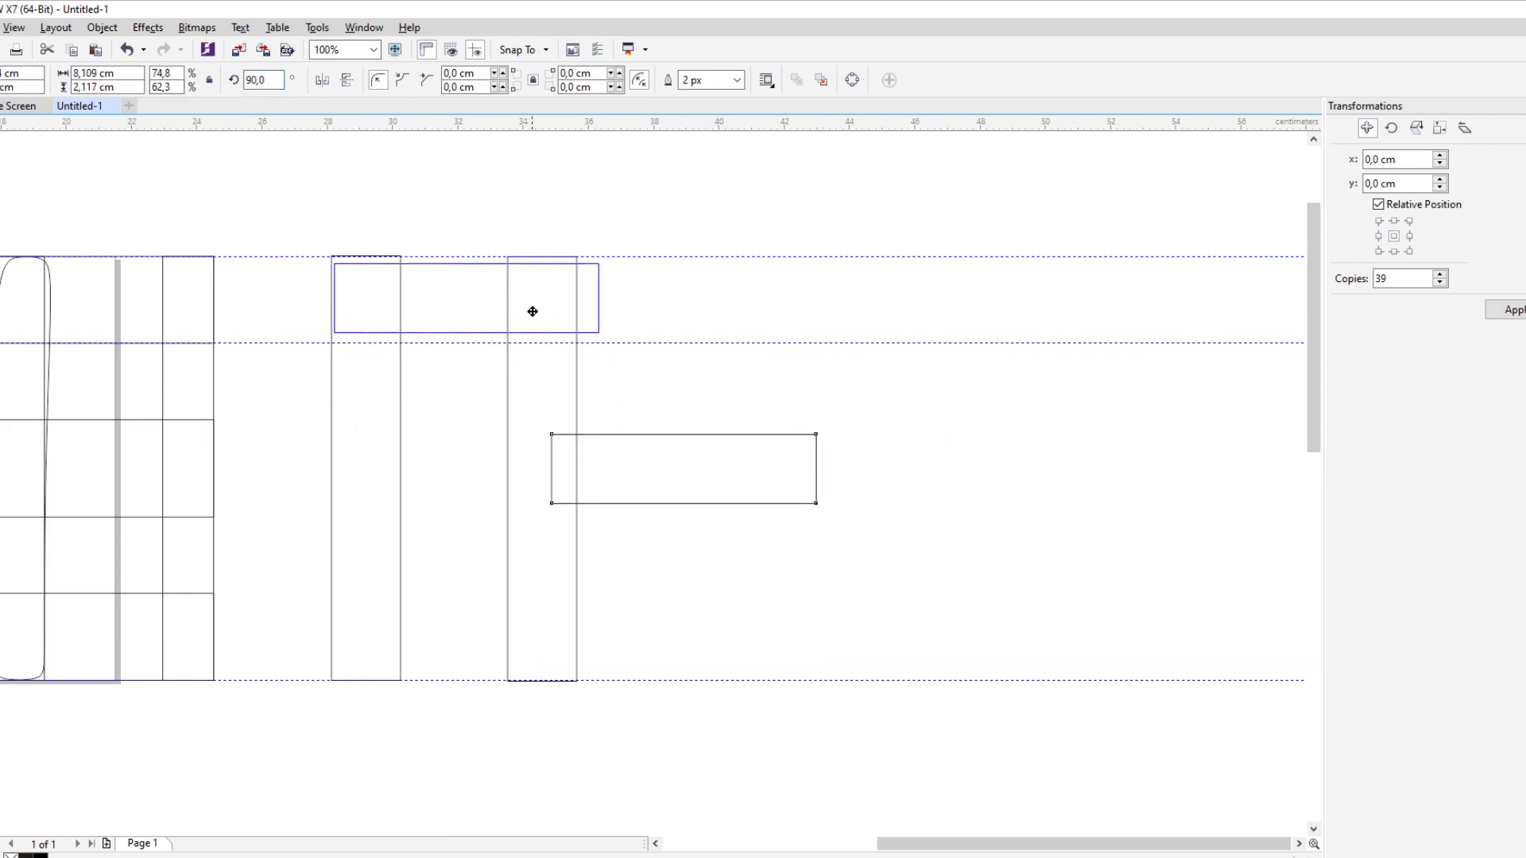
pyautogui.scroll(2, 425, 287)
pyautogui.moveTo(612, 485); pyautogui.dragTo(608, 388)
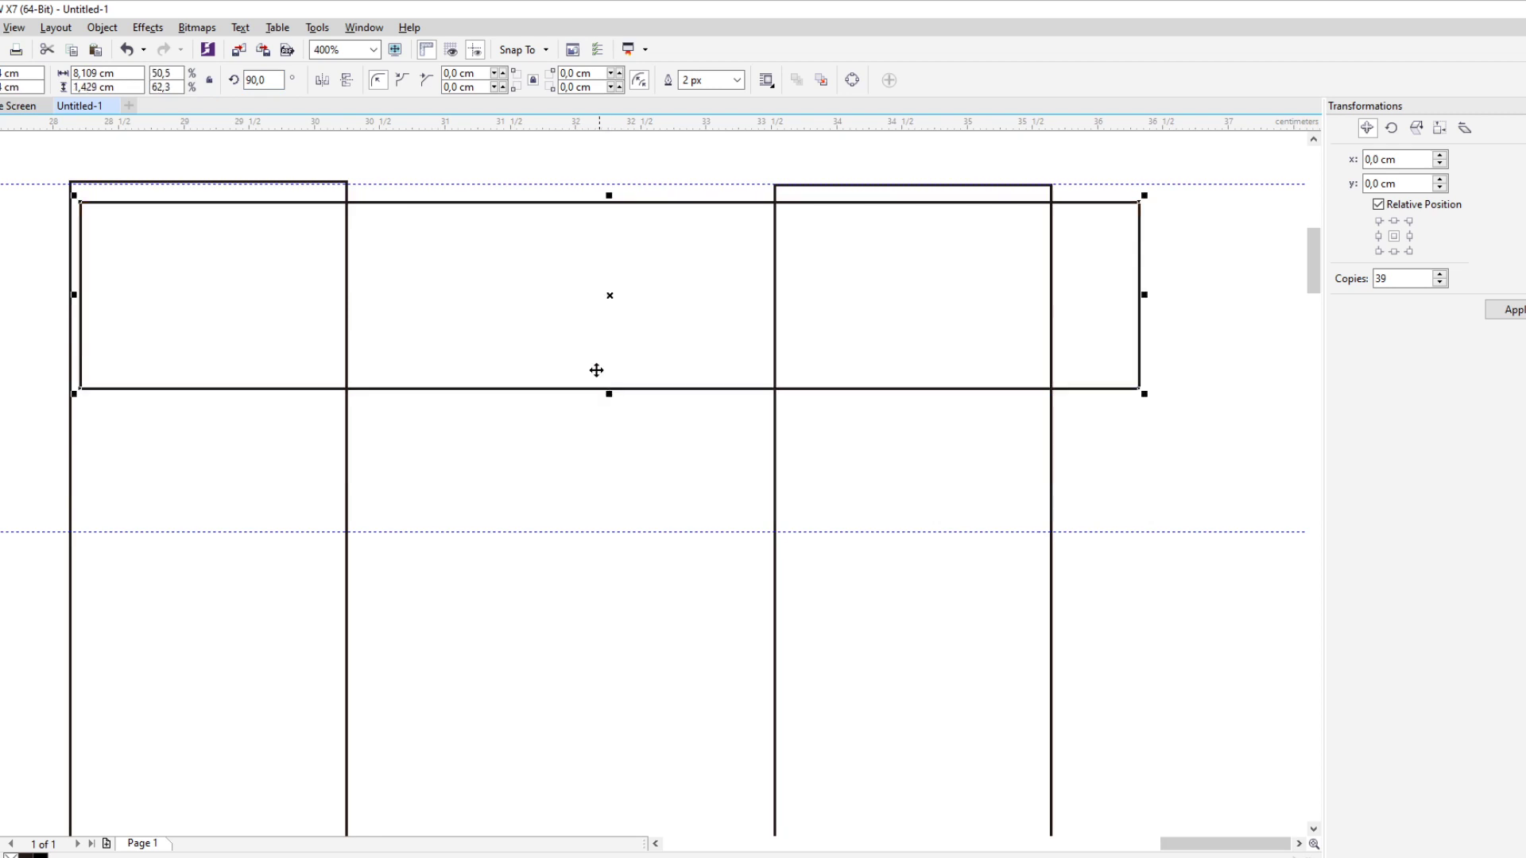
pyautogui.scroll(-1, 596, 368)
pyautogui.moveTo(867, 286); pyautogui.dragTo(775, 287)
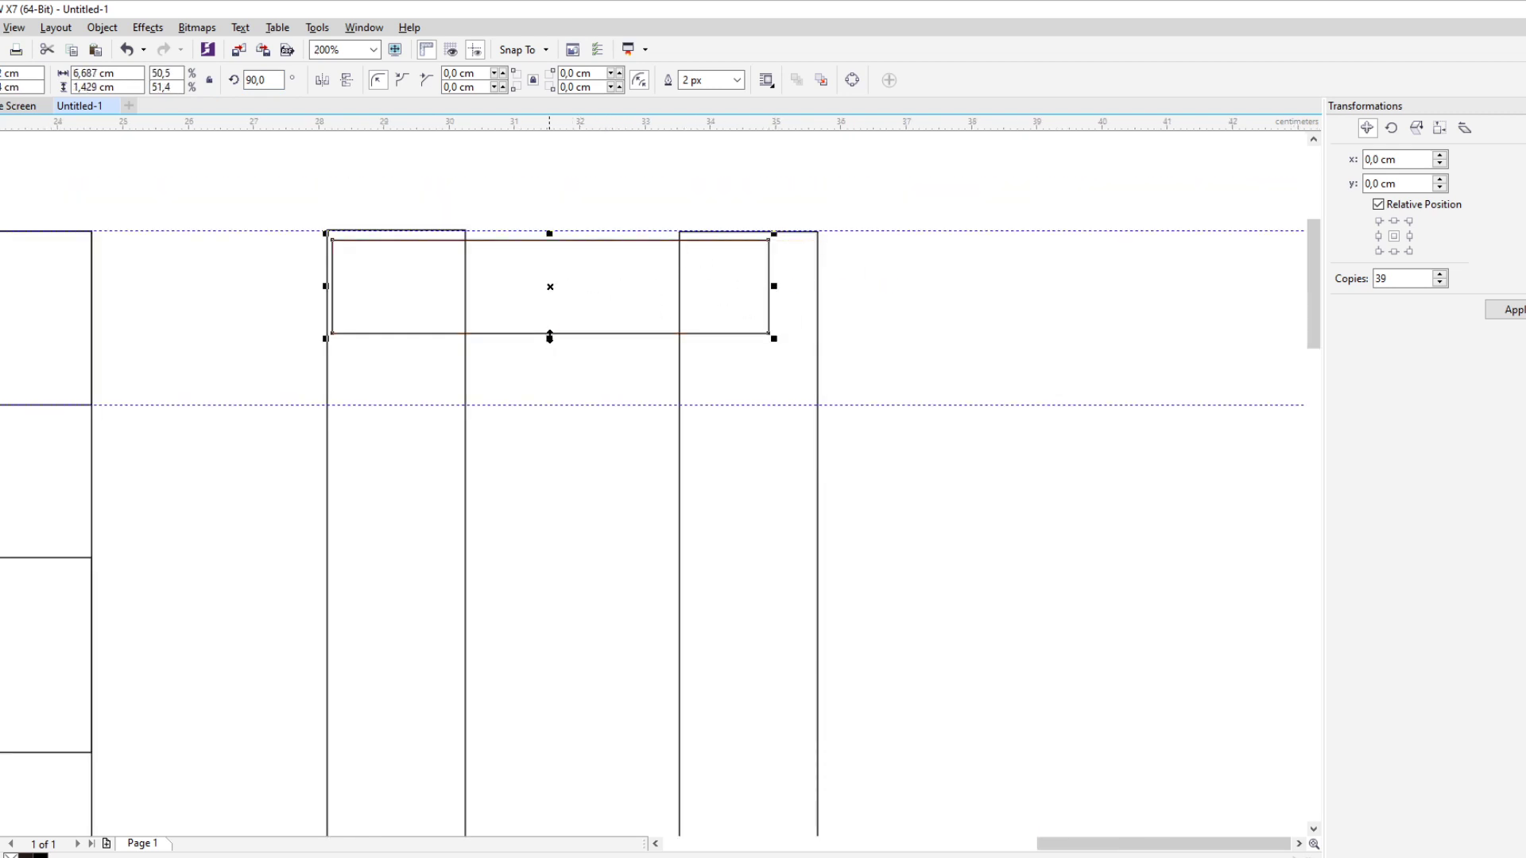
# Increase the crossbar's height to about 3 cm, centre it horizontally on the second bar and align their top edges
pyautogui.moveTo(550, 337); pyautogui.dragTo(580, 438)
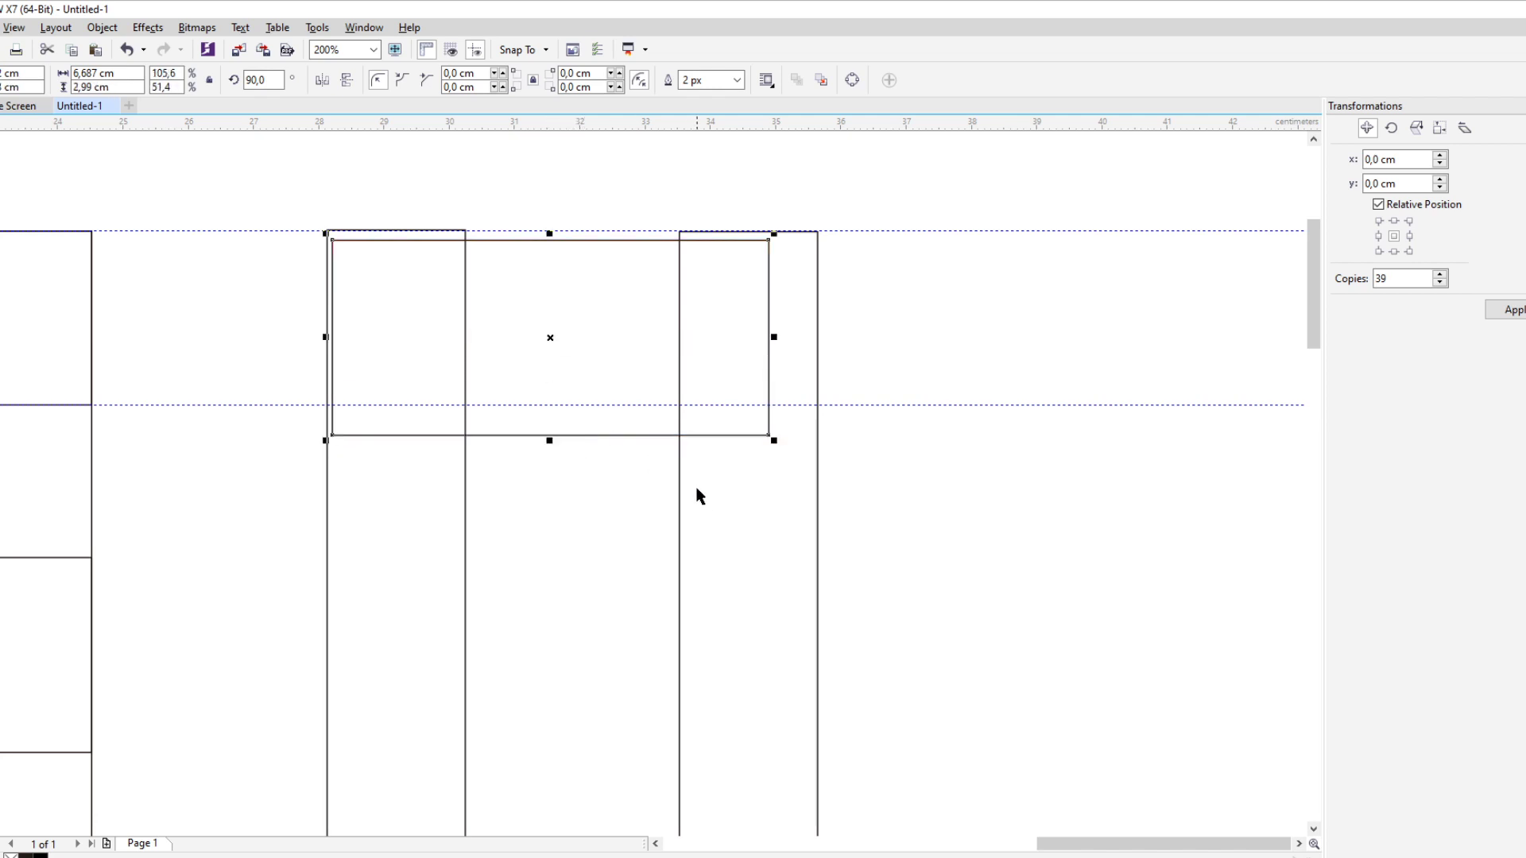
pyautogui.keyDown('shift'); pyautogui.click(710, 497); pyautogui.keyUp('shift')
pyautogui.press('c')
pyautogui.press('t')
pyautogui.click(1056, 261)
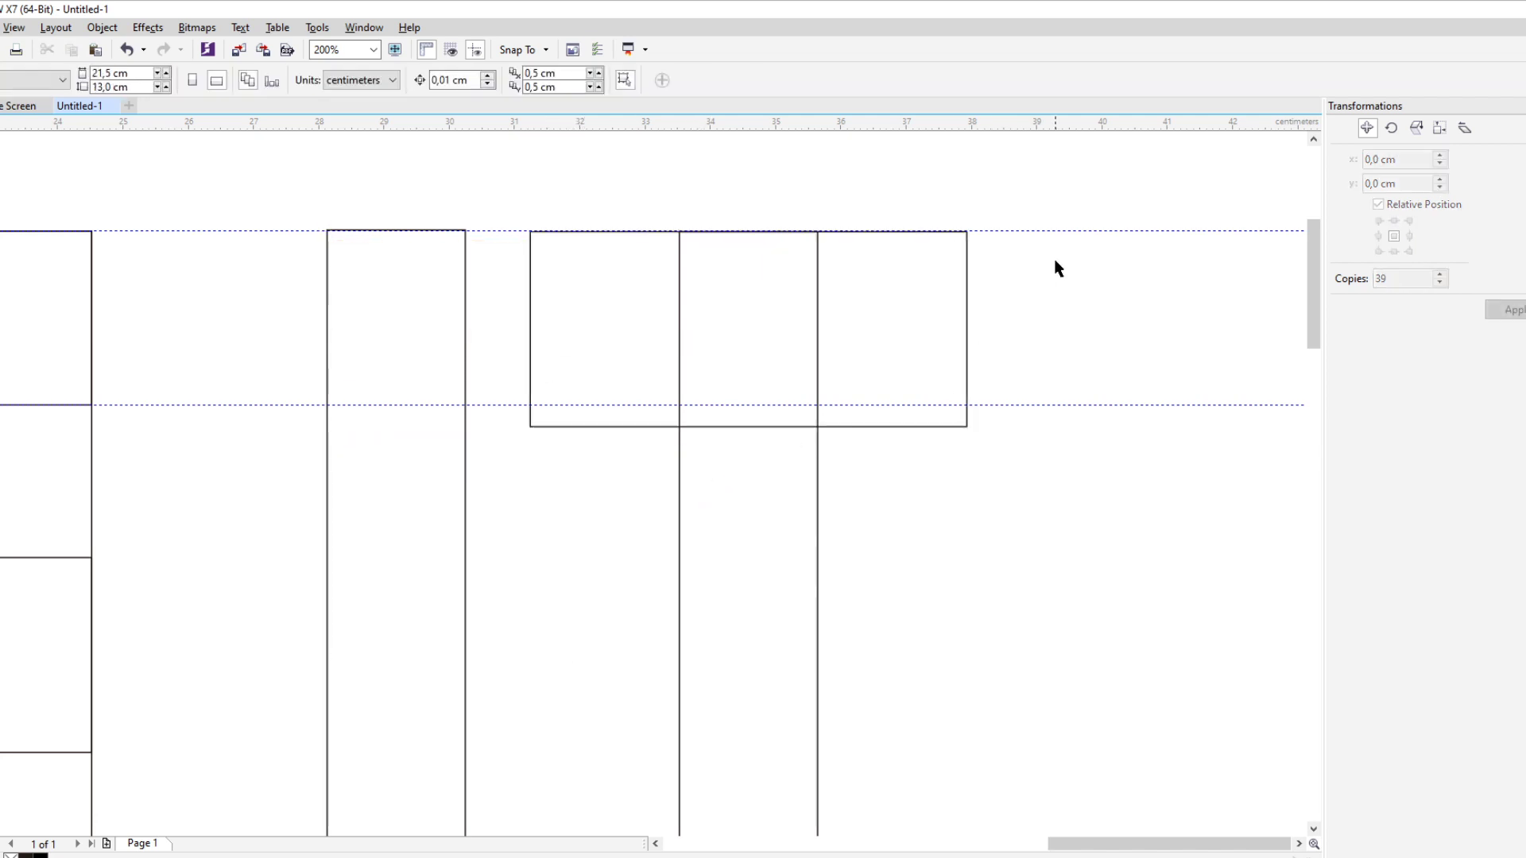
# Delete the horizontal crossbar rectangle
pyautogui.scroll(-2, 641, 430)
pyautogui.click(652, 438)
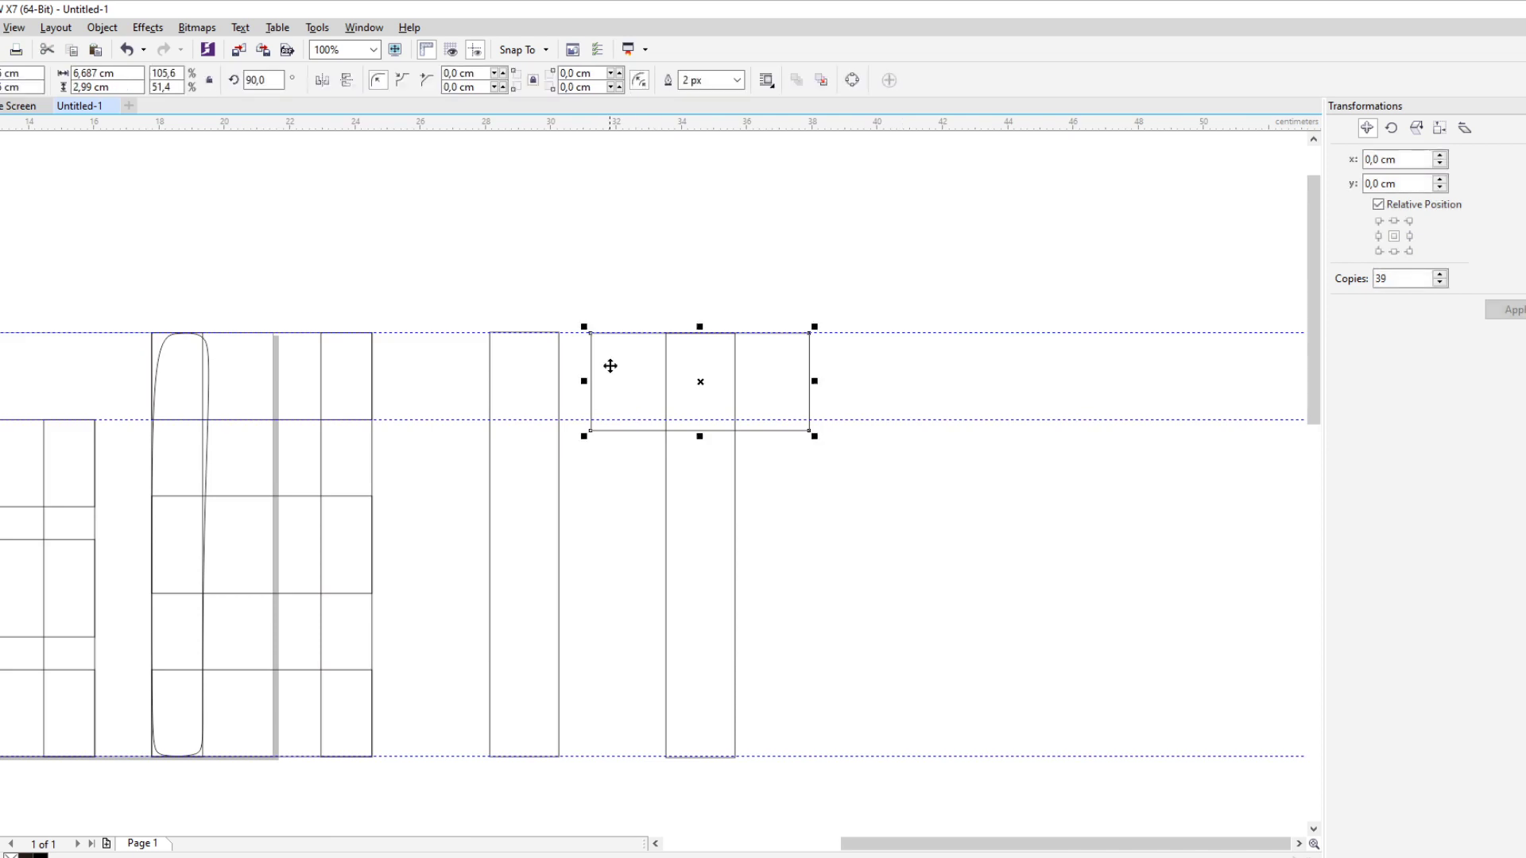
pyautogui.press('Delete')
# Move the rounded stem outline off the taller grid to the upper part of the shorter grid
pyautogui.scroll(-1, 740, 385)
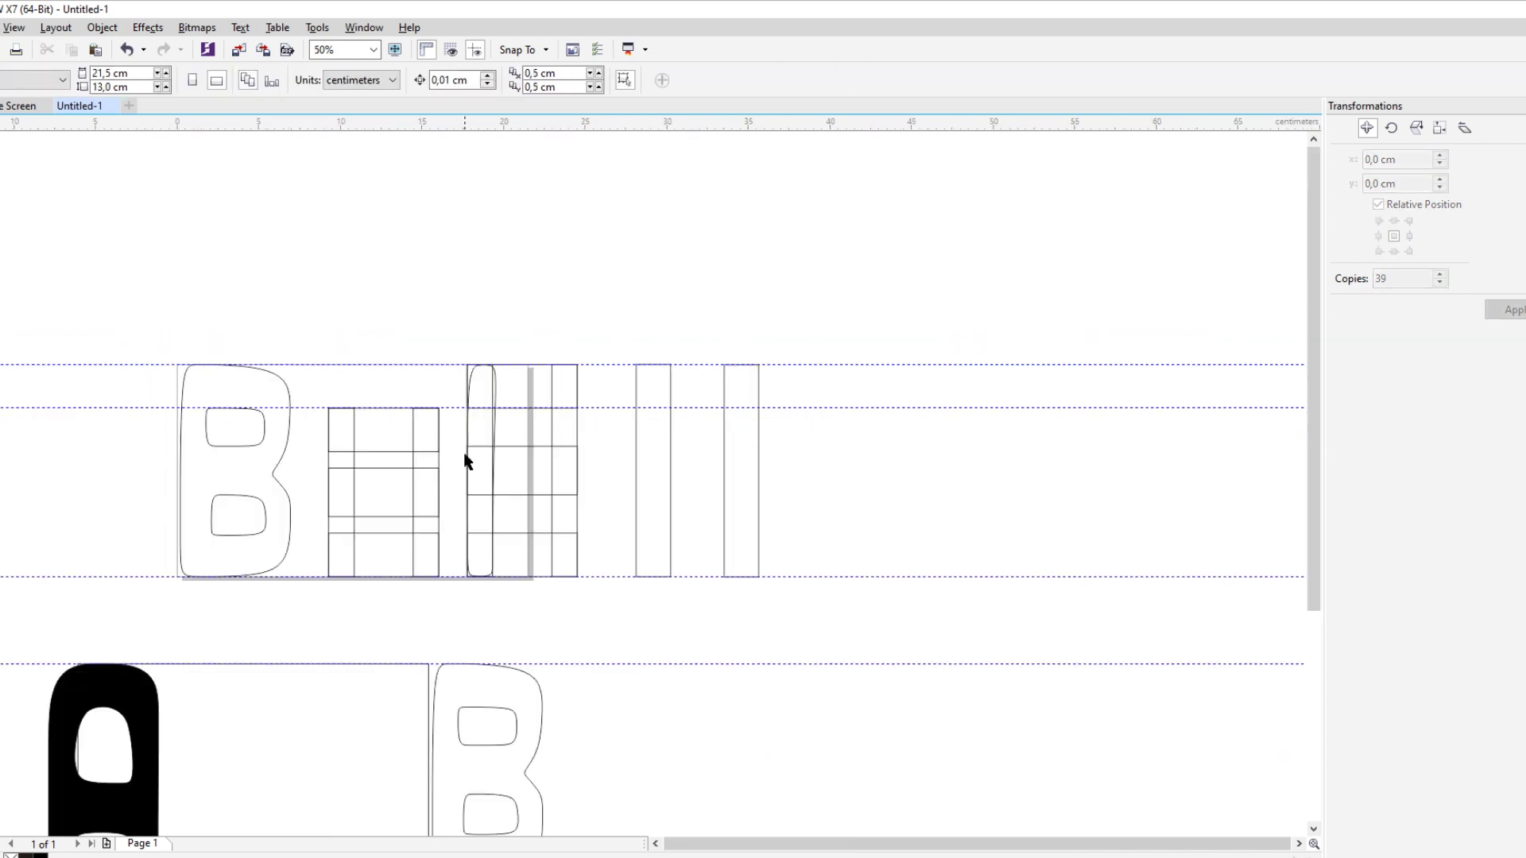
pyautogui.scroll(1, 581, 445)
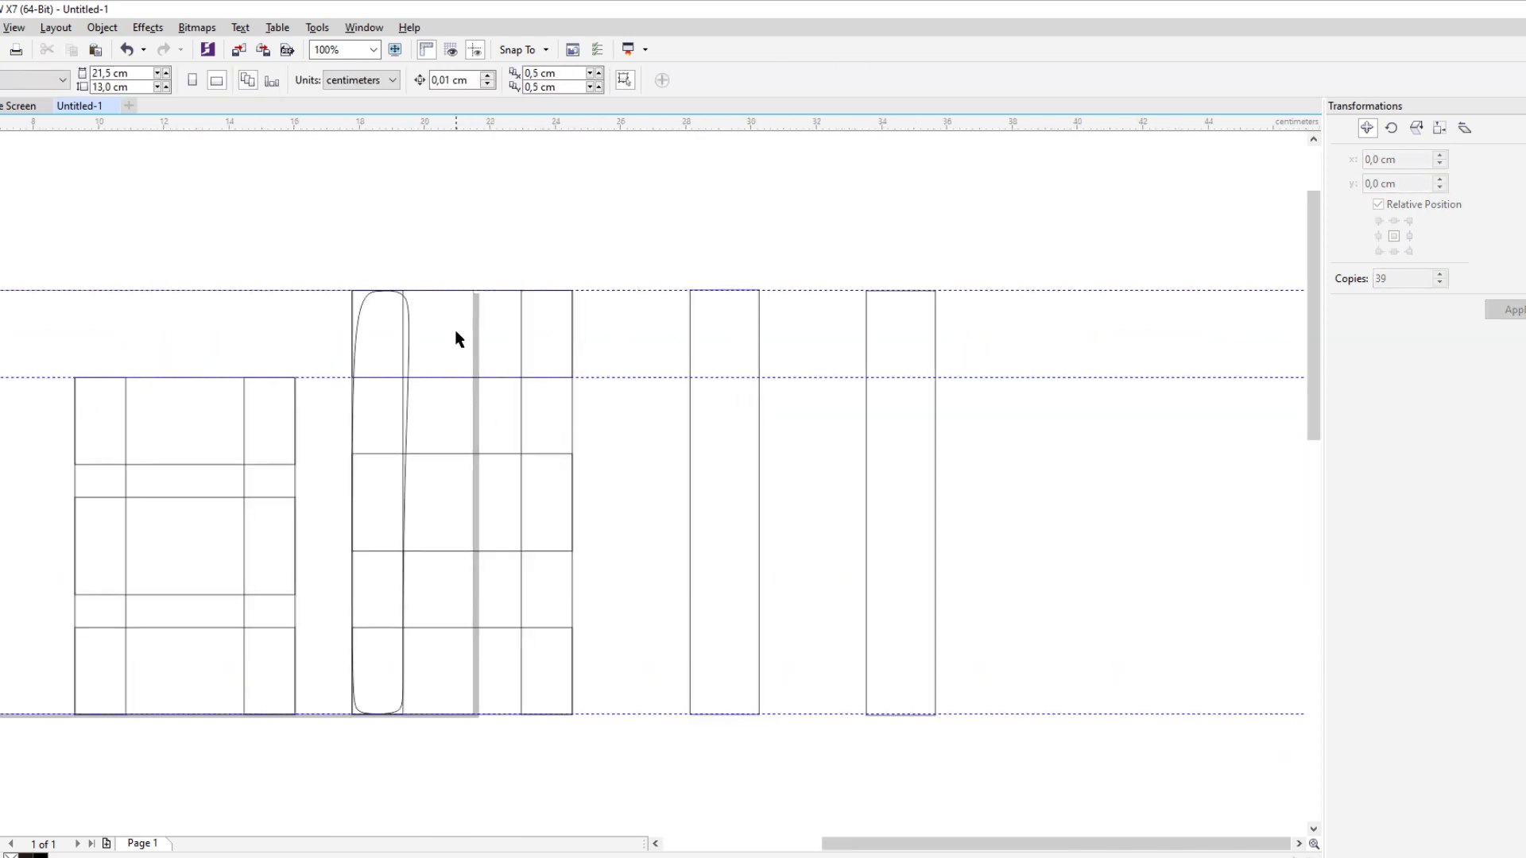
pyautogui.click(517, 317)
pyautogui.click(570, 279)
pyautogui.click(397, 329)
pyautogui.moveTo(397, 330); pyautogui.dragTo(155, 226)
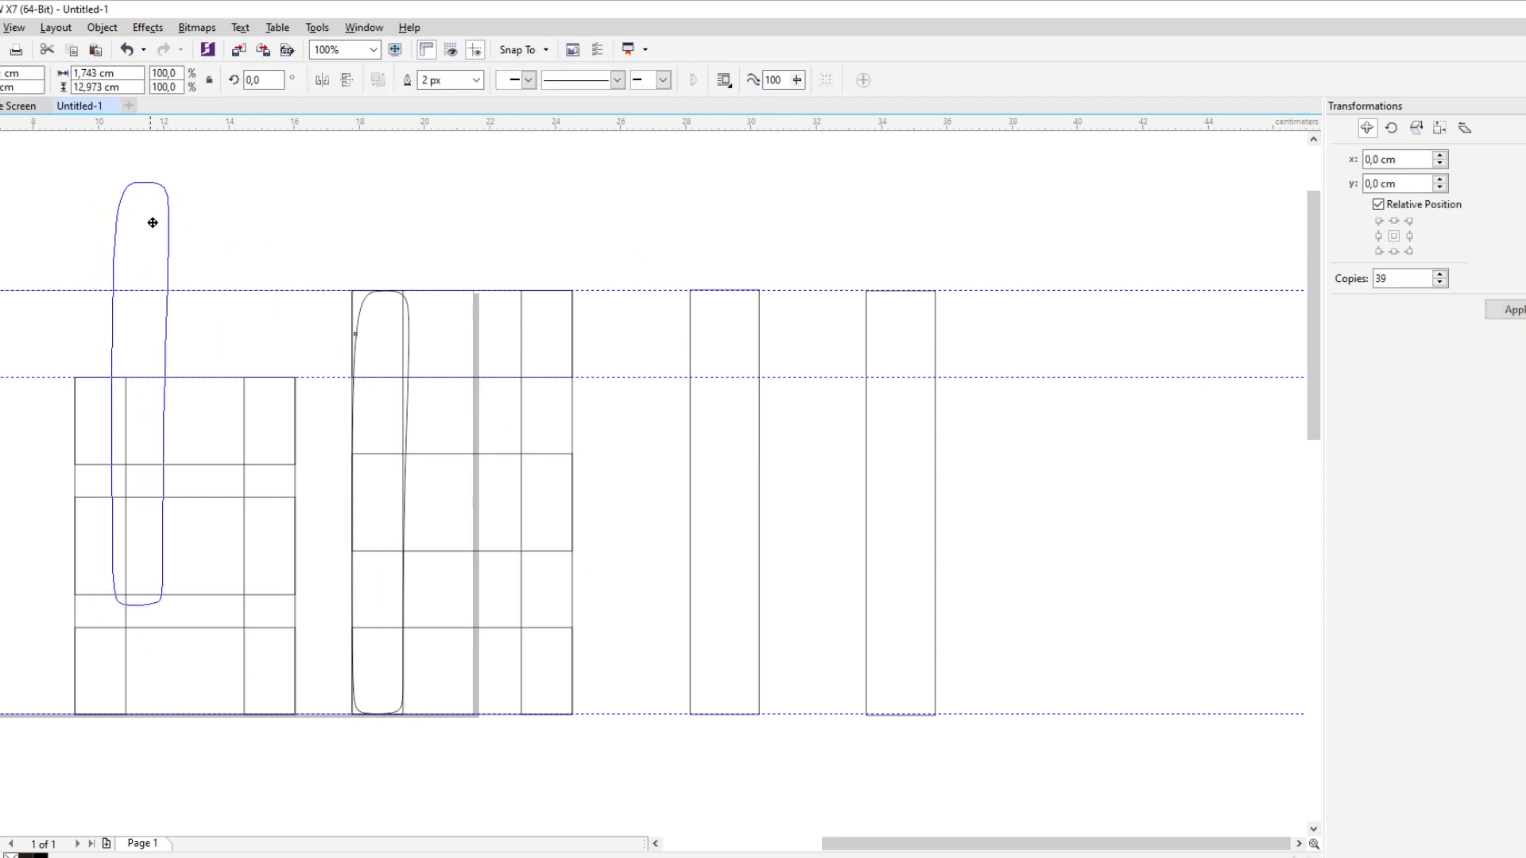
# Ungroup the taller grid into its separate rectangles
pyautogui.scroll(-1, 522, 307)
pyautogui.scroll(1, 521, 318)
pyautogui.click(521, 326)
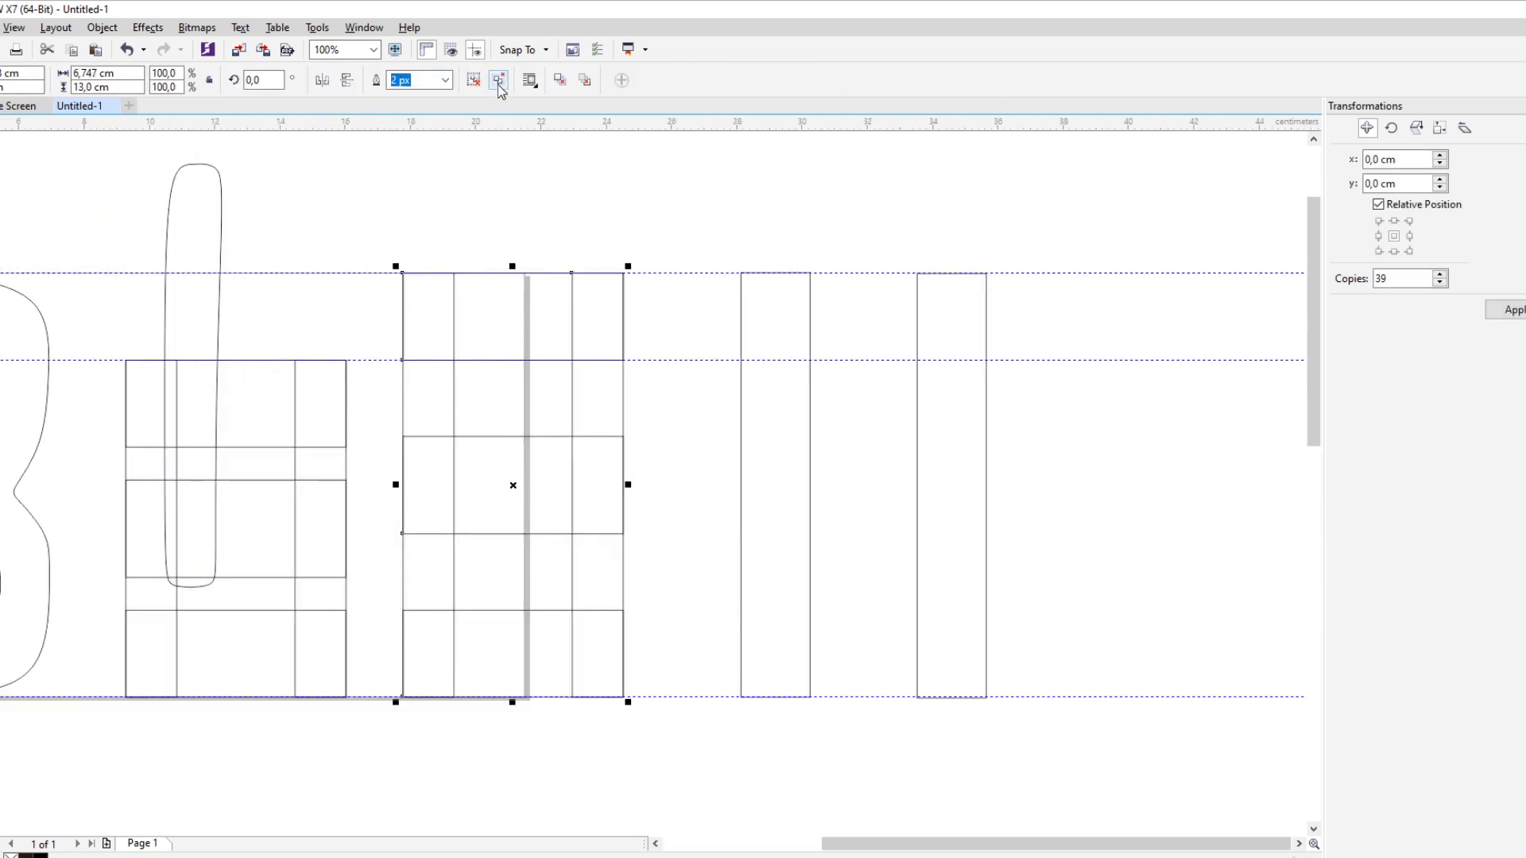
pyautogui.click(517, 306)
# Try moving the taller grid's left and right column rectangles out to the right, and undo the moves
pyautogui.moveTo(432, 410); pyautogui.dragTo(760, 405)
pyautogui.hotkey('ctrl', 'z')
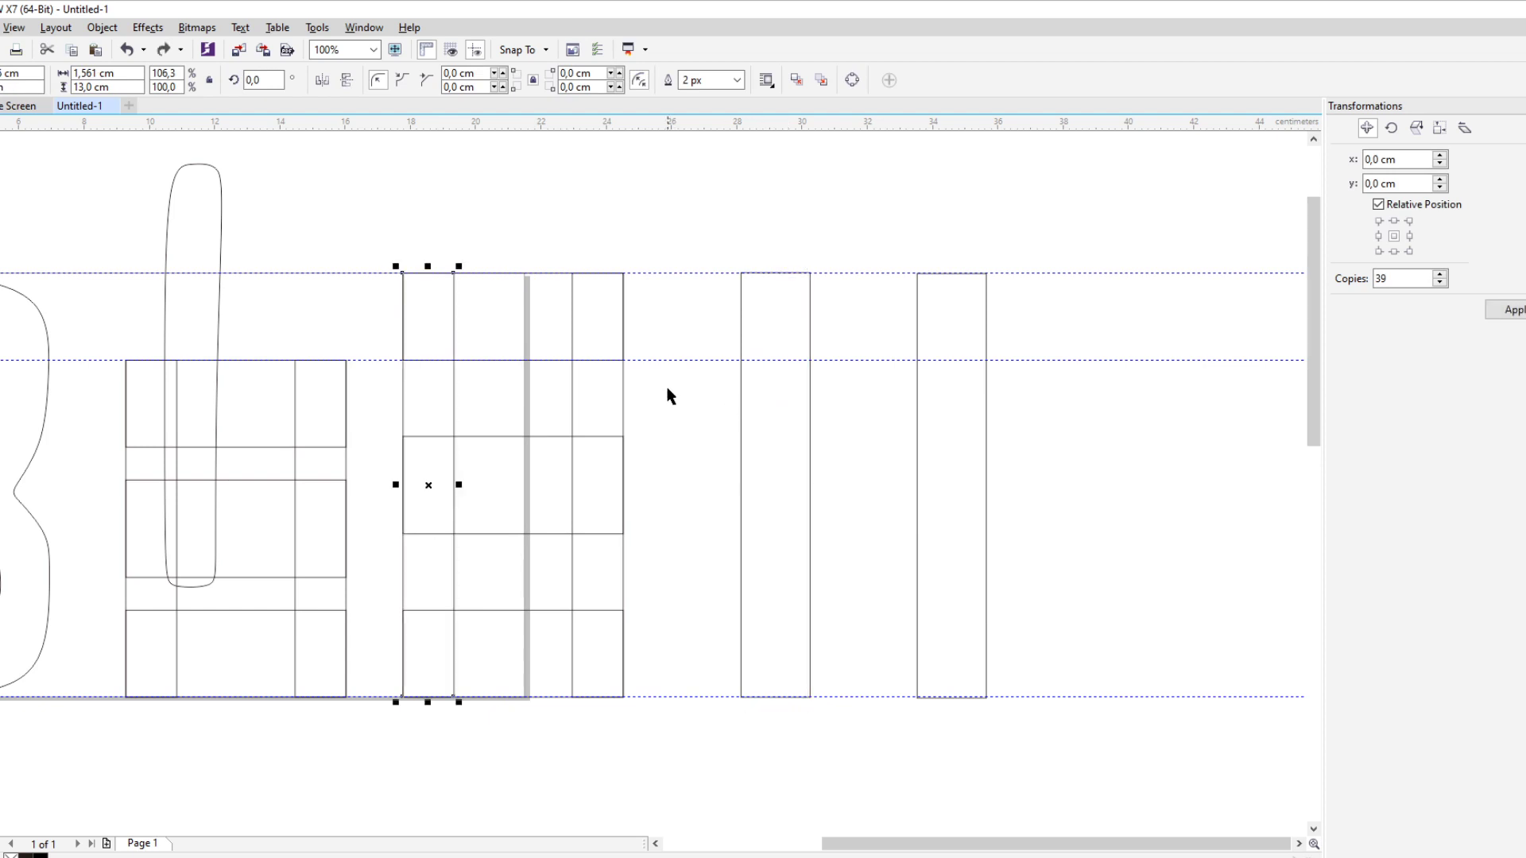
pyautogui.keyDown('shift'); pyautogui.click(598, 391); pyautogui.keyUp('shift')
pyautogui.scroll(-1, 599, 405)
pyautogui.moveTo(599, 405); pyautogui.dragTo(1109, 262)
pyautogui.hotkey('ctrl', 'z')
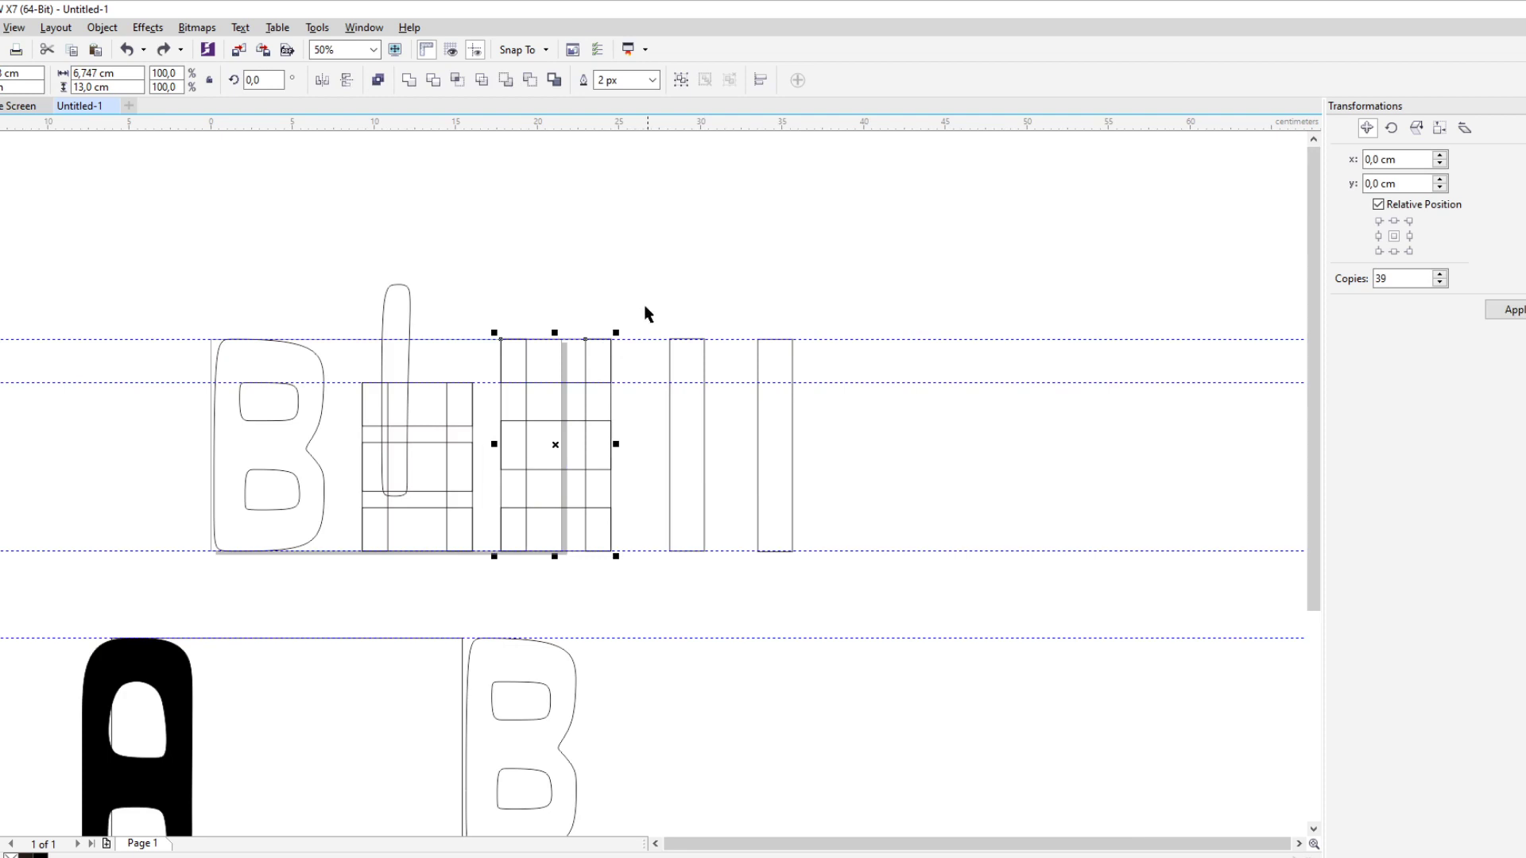
pyautogui.scroll(1, 597, 309)
pyautogui.click(597, 321)
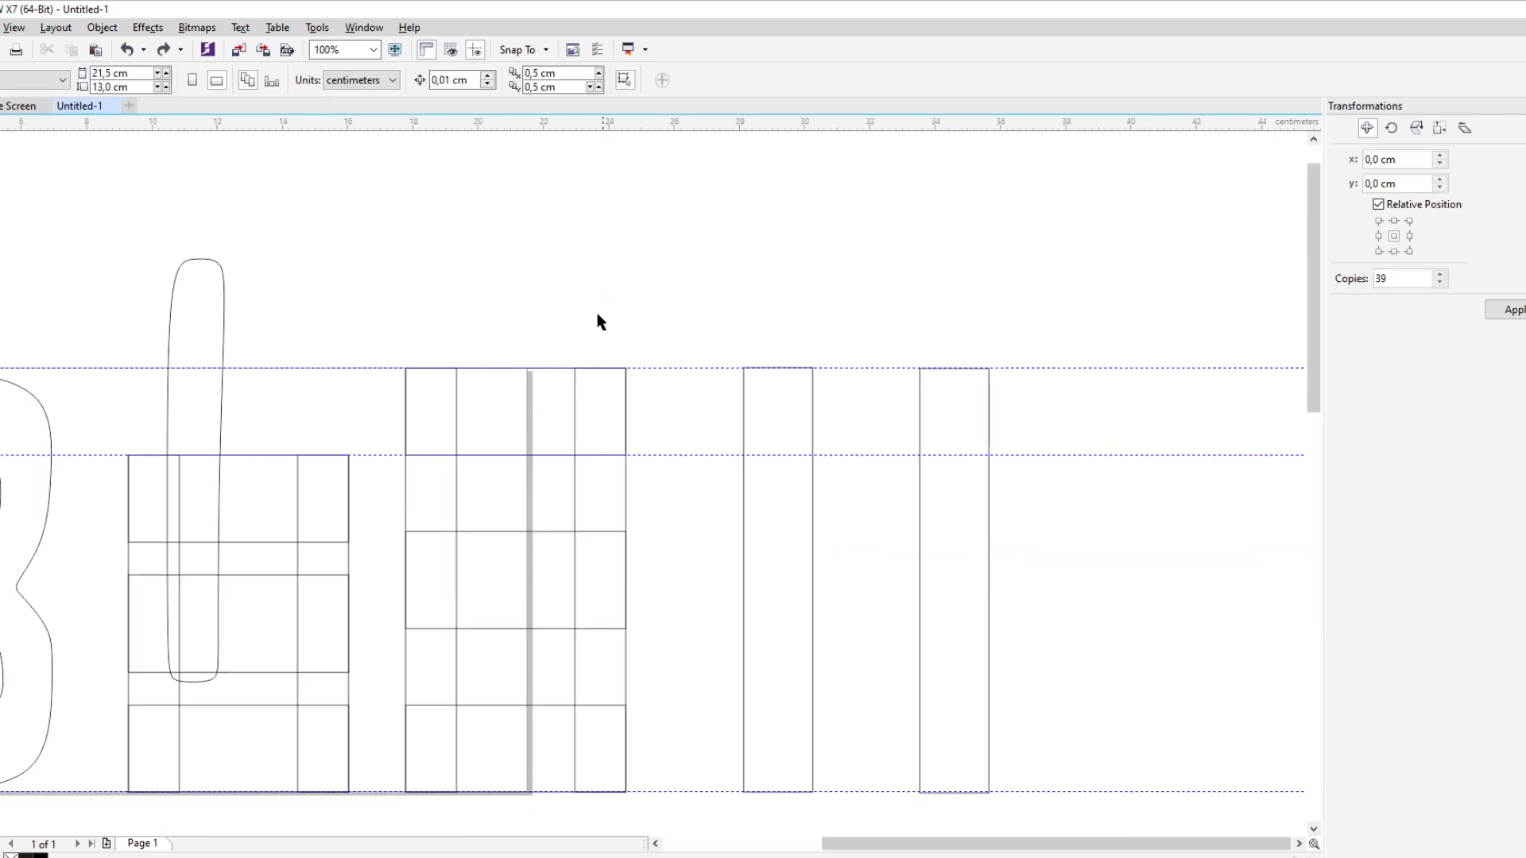
# Move the rounded stem outline off the shorter grid to the right of the two tall standalone rectangles
pyautogui.click(529, 370)
pyautogui.scroll(-1, 531, 370)
pyautogui.click(528, 480)
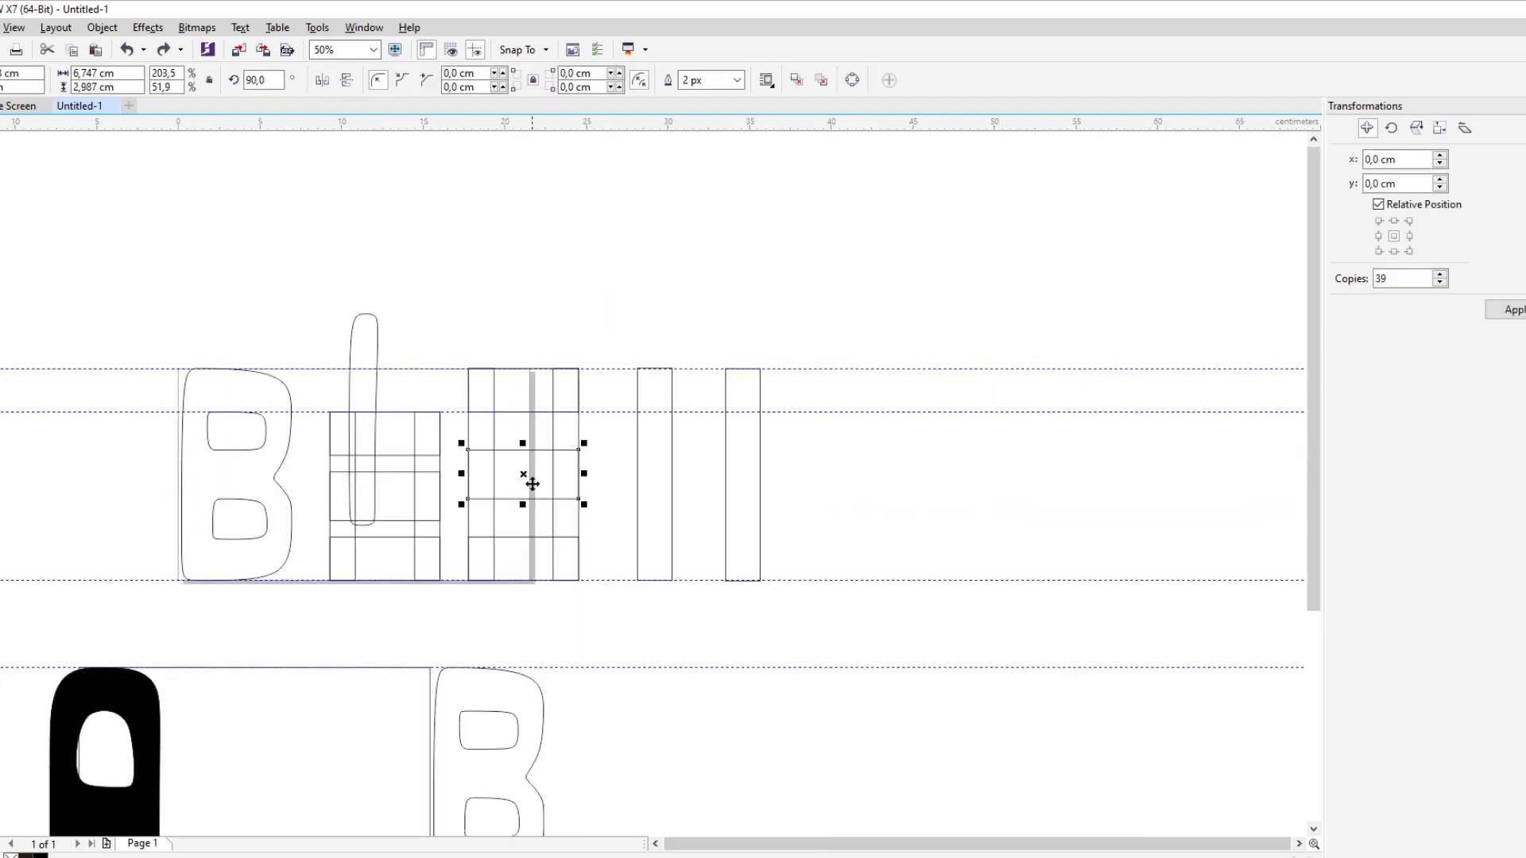
pyautogui.click(528, 562)
pyautogui.click(542, 344)
pyautogui.moveTo(372, 365); pyautogui.dragTo(707, 294)
pyautogui.scroll(-2, 525, 310)
pyautogui.scroll(2, 510, 294)
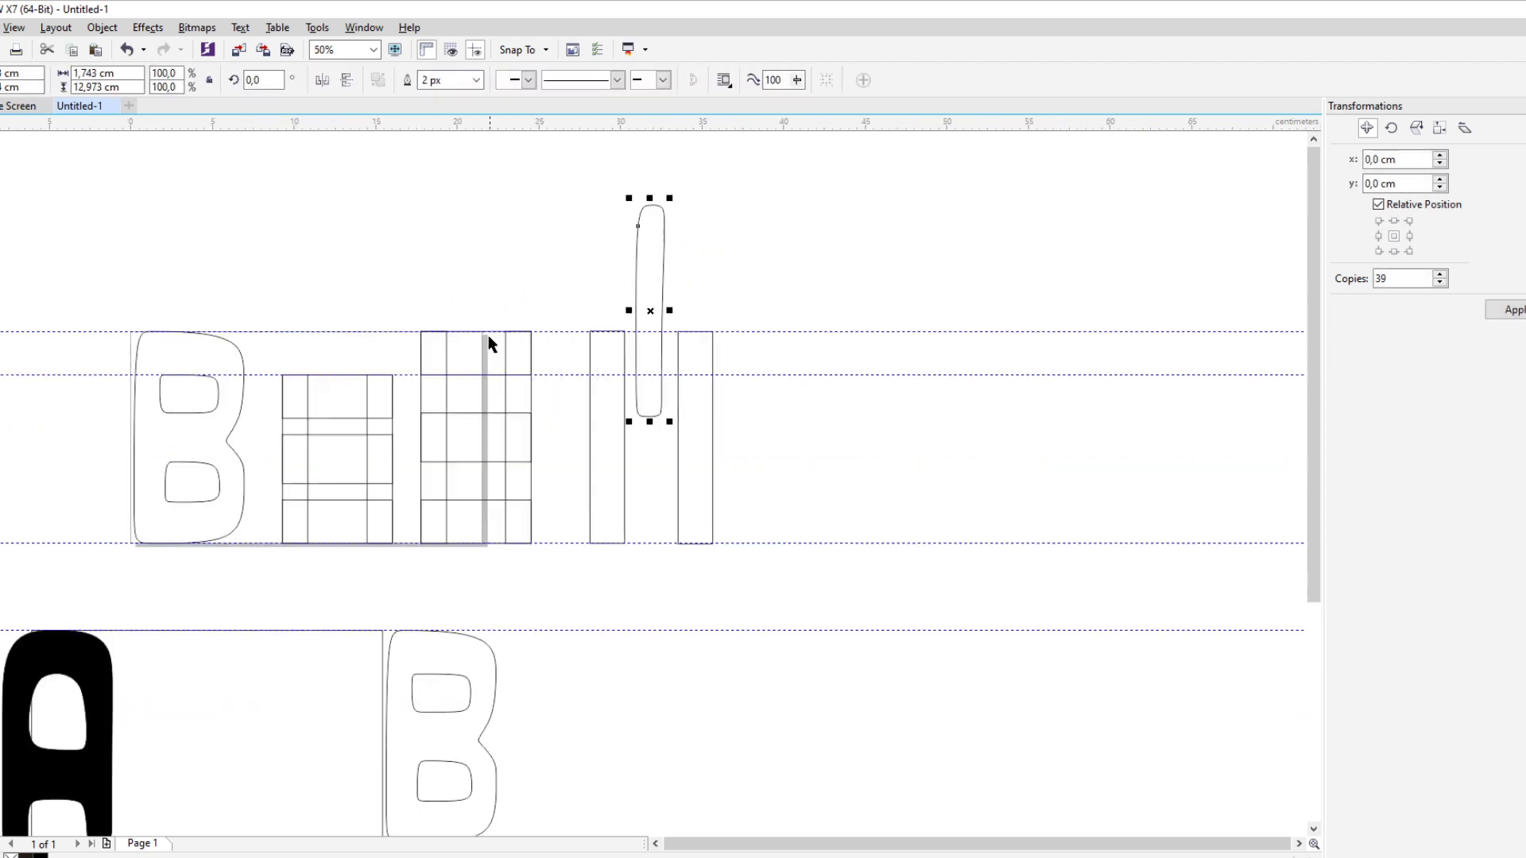
pyautogui.moveTo(655, 249); pyautogui.dragTo(784, 254)
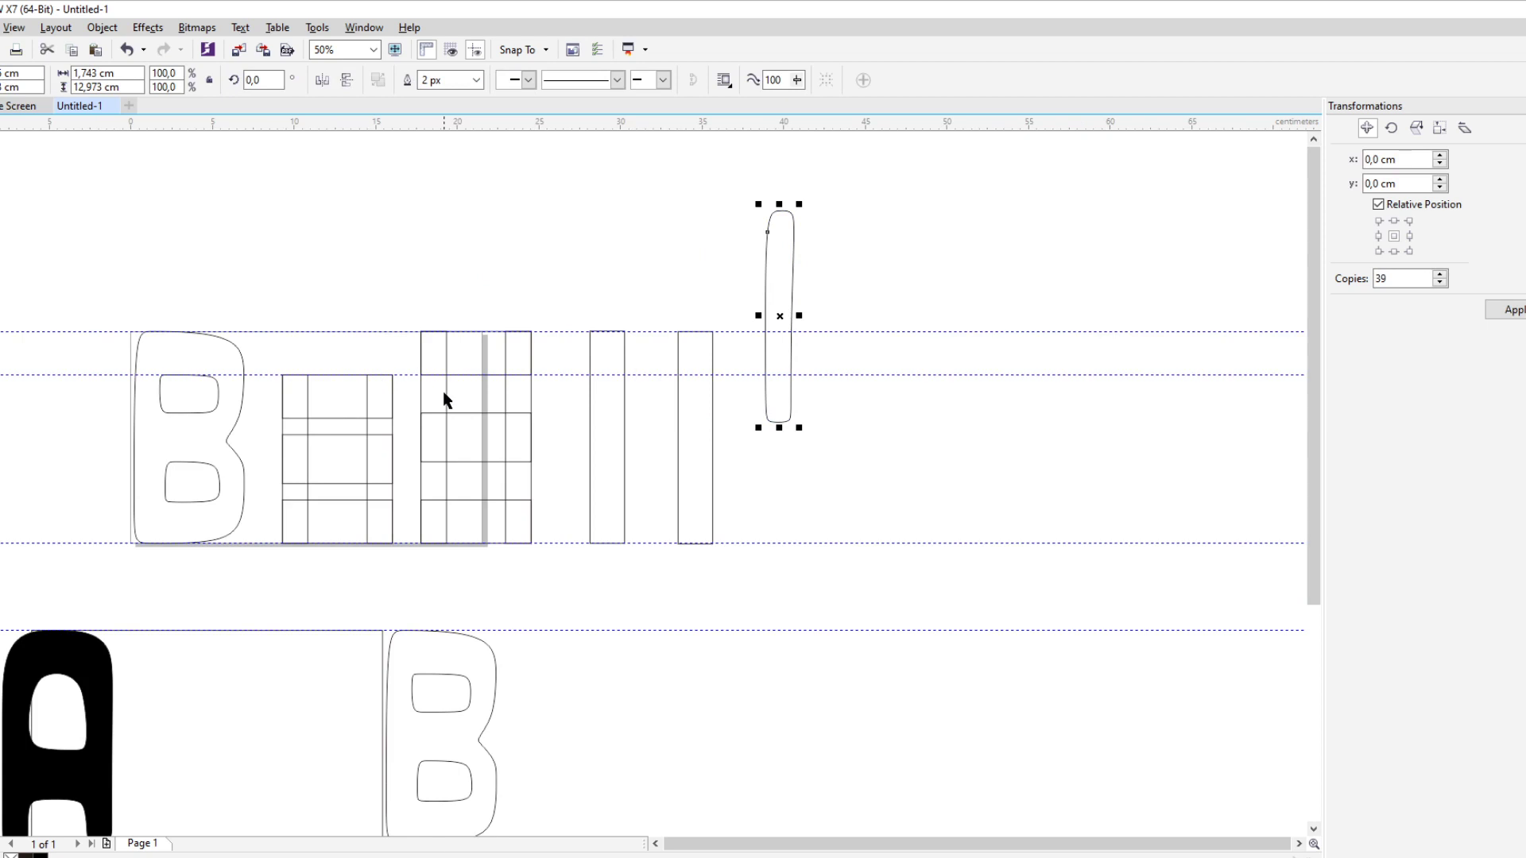
# Draw two overlapping rectangles on the taller grid: about 8.4 by 8.0 cm from its top-left corner, and about 7.6 by 6.1 cm from the inner intersection
pyautogui.press('F6')
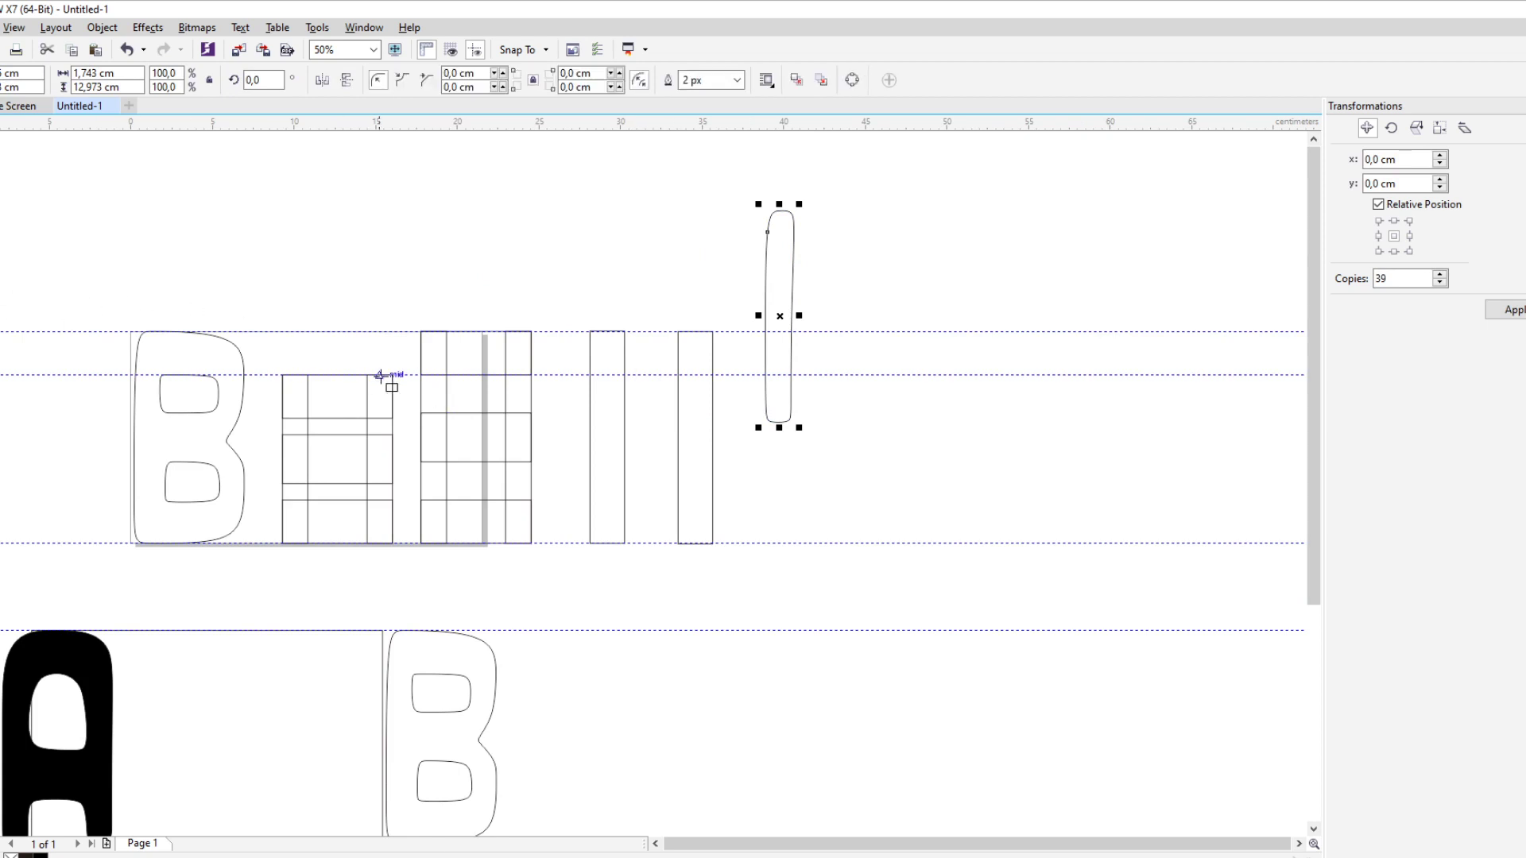
pyautogui.scroll(2, 434, 357)
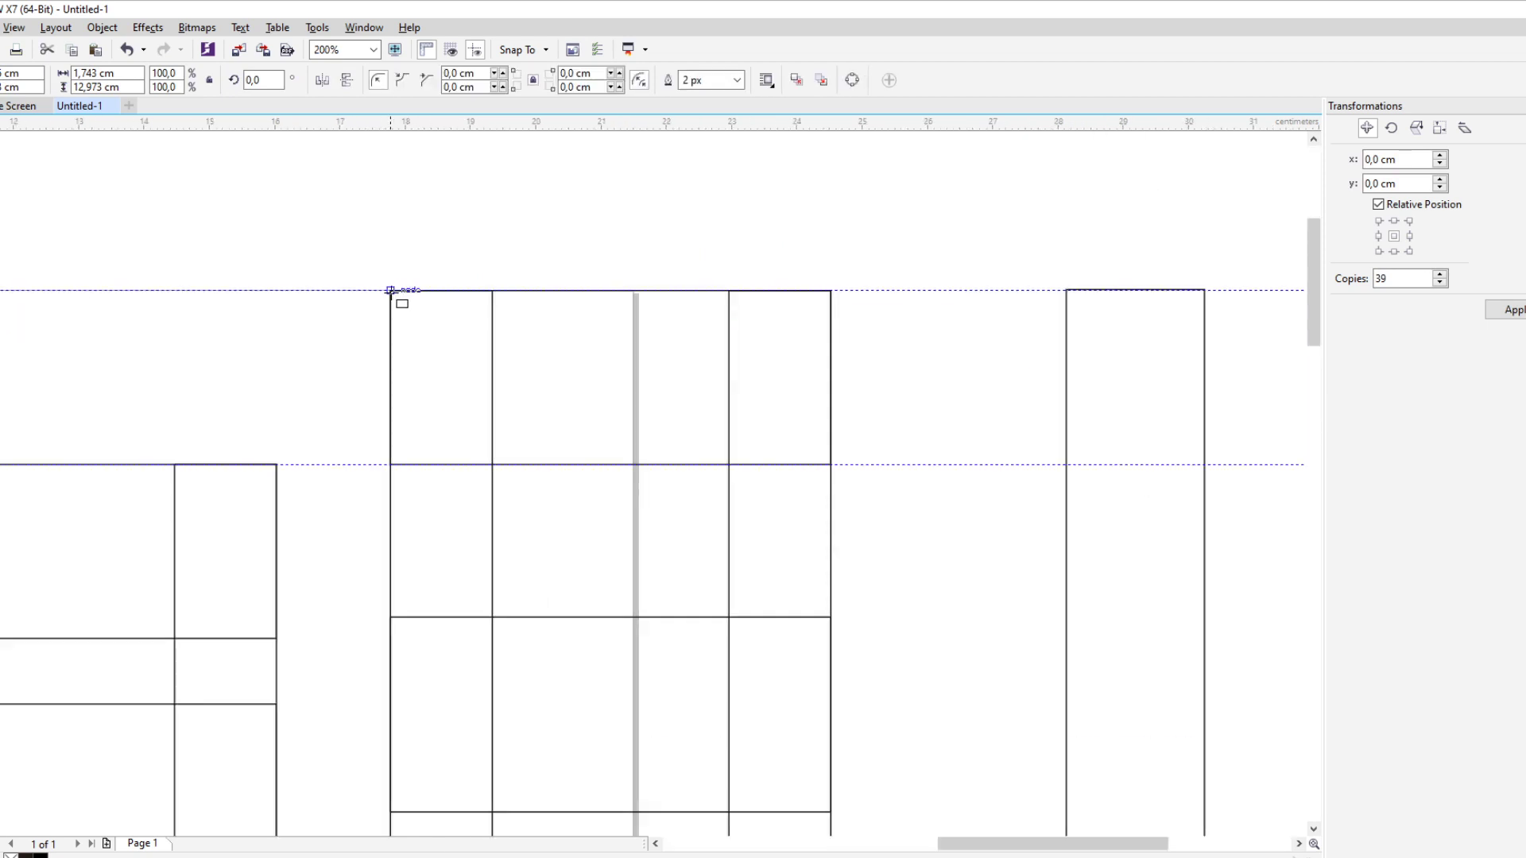
pyautogui.moveTo(391, 290); pyautogui.dragTo(944, 821)
pyautogui.scroll(-1, 580, 556)
pyautogui.scroll(1, 508, 442)
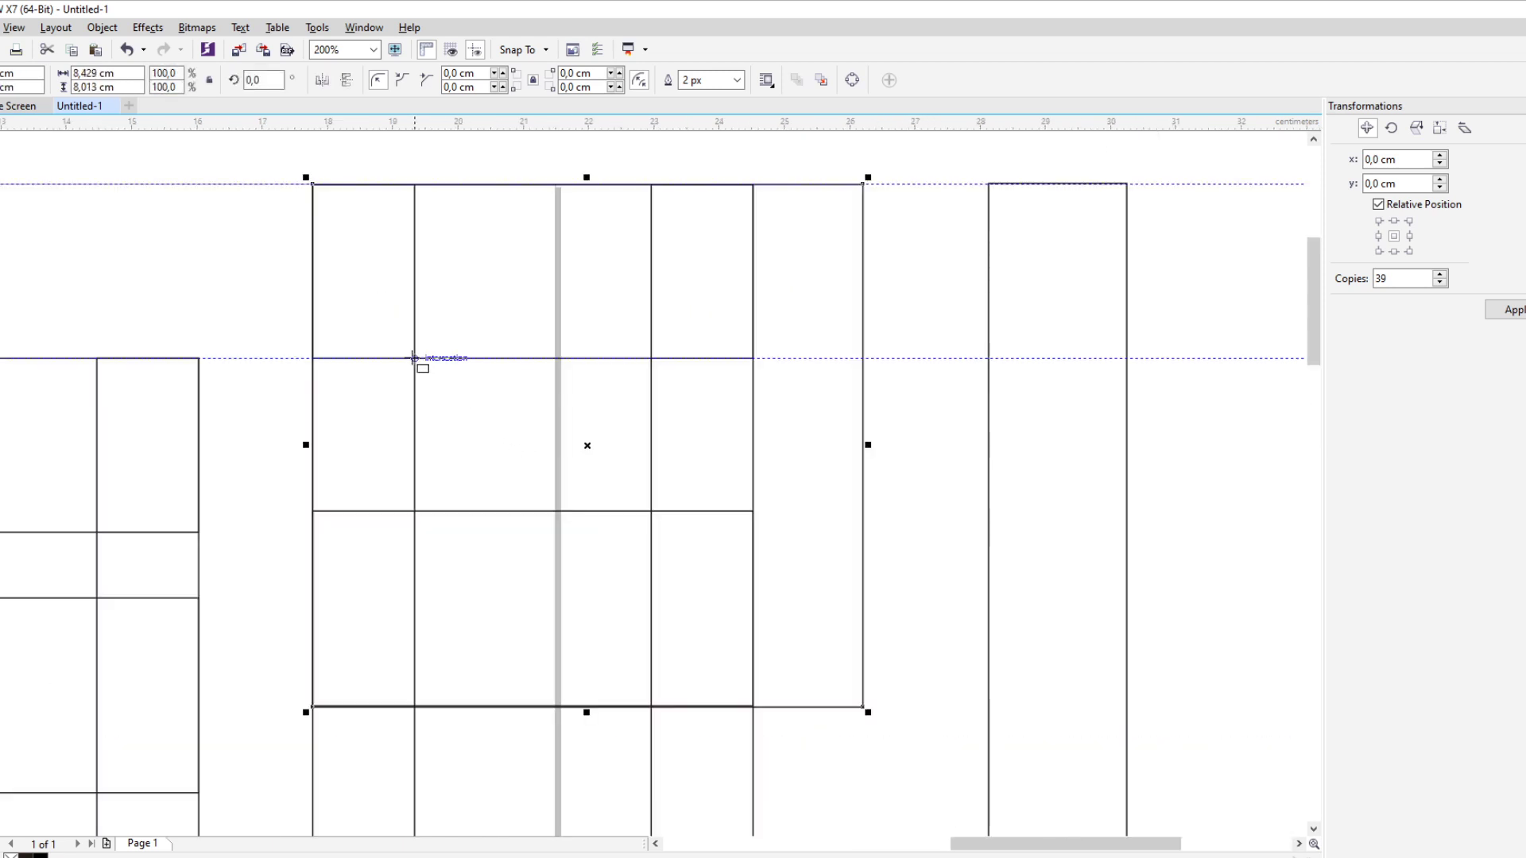
pyautogui.moveTo(414, 359); pyautogui.dragTo(909, 758)
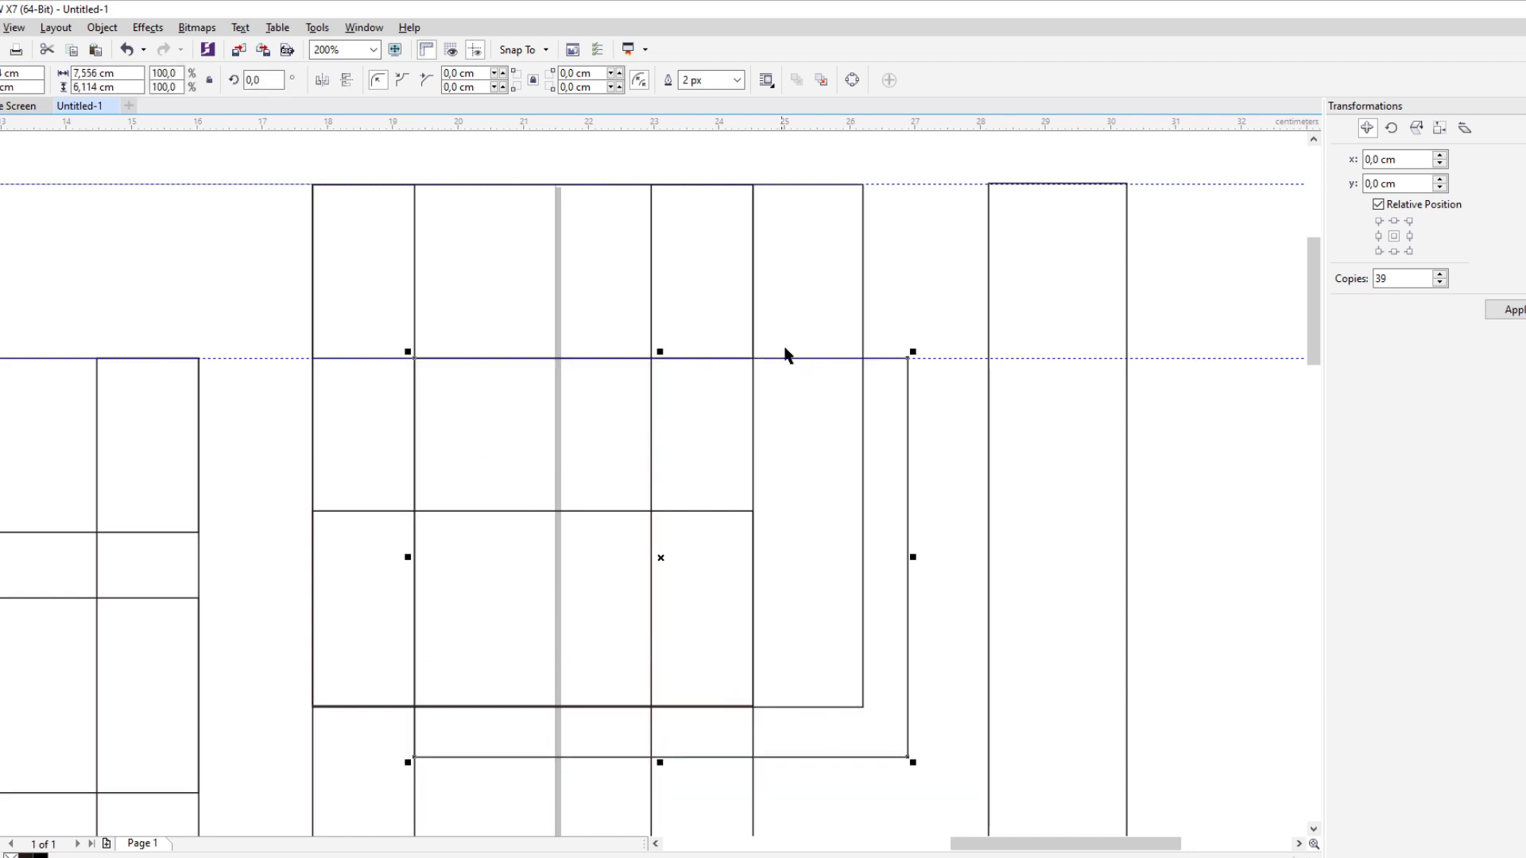
# Try filling the larger overlapping rectangle with cyan, and undo the fill
pyautogui.click(850, 398)
pyautogui.click(909, 291)
pyautogui.click(860, 302)
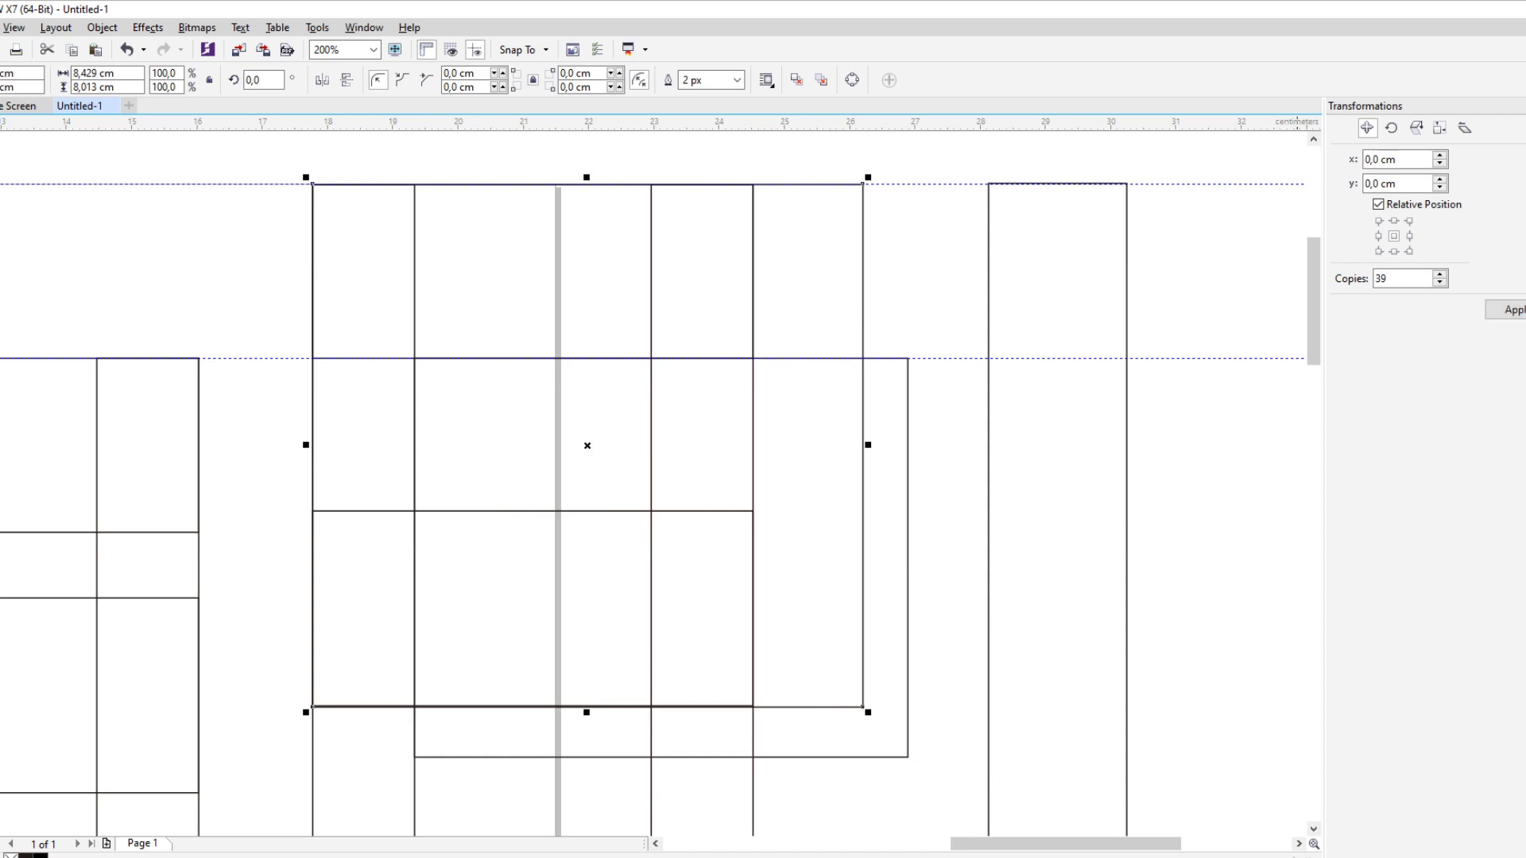
pyautogui.click(1523, 306)
pyautogui.press('Tab')
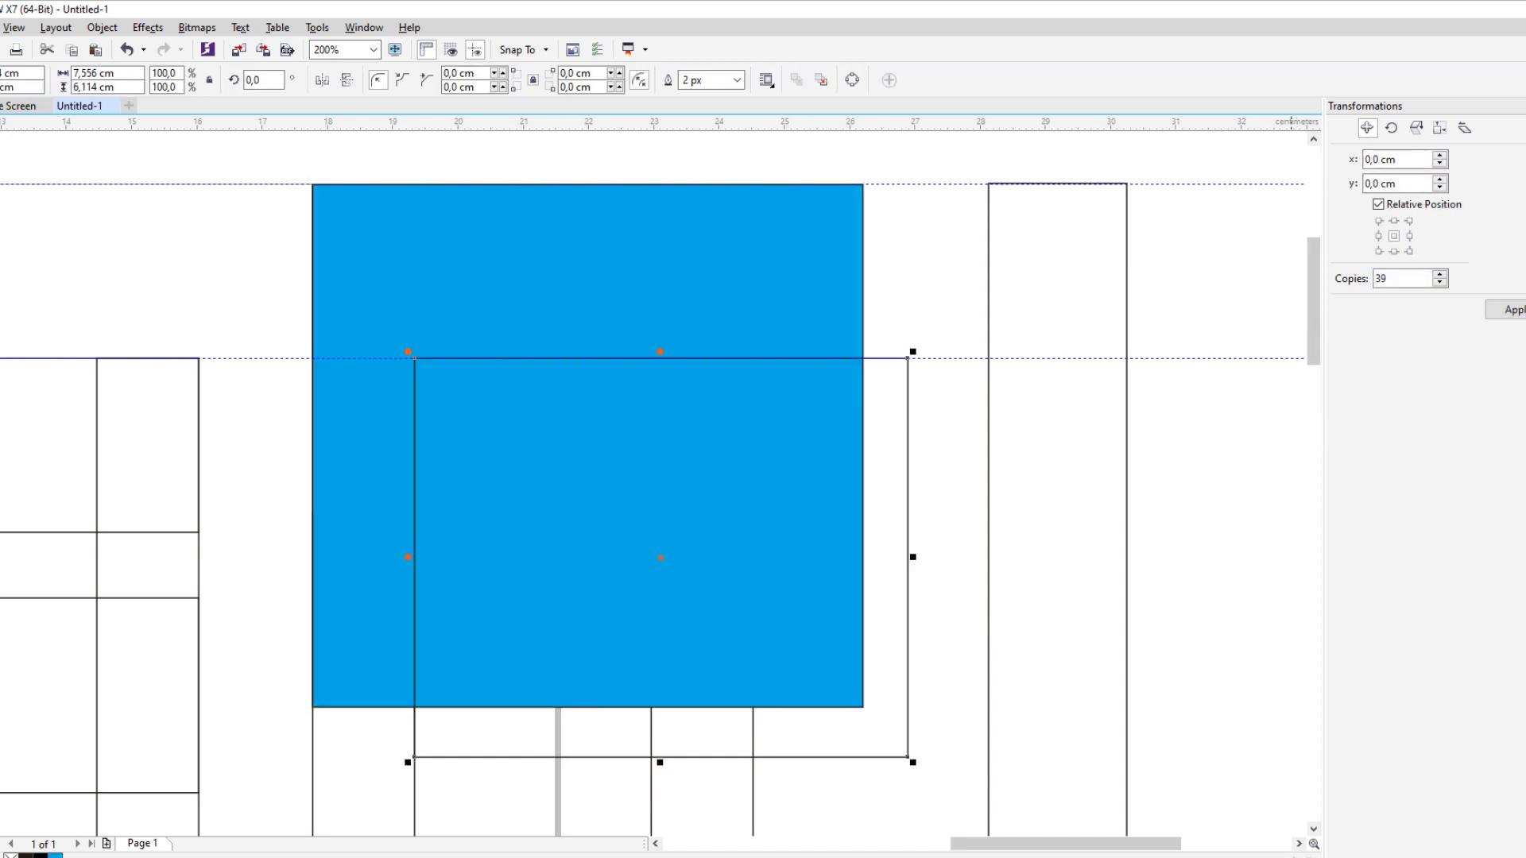
pyautogui.hotkey('ctrl', 'z')
pyautogui.hotkey('ctrl', 'z')
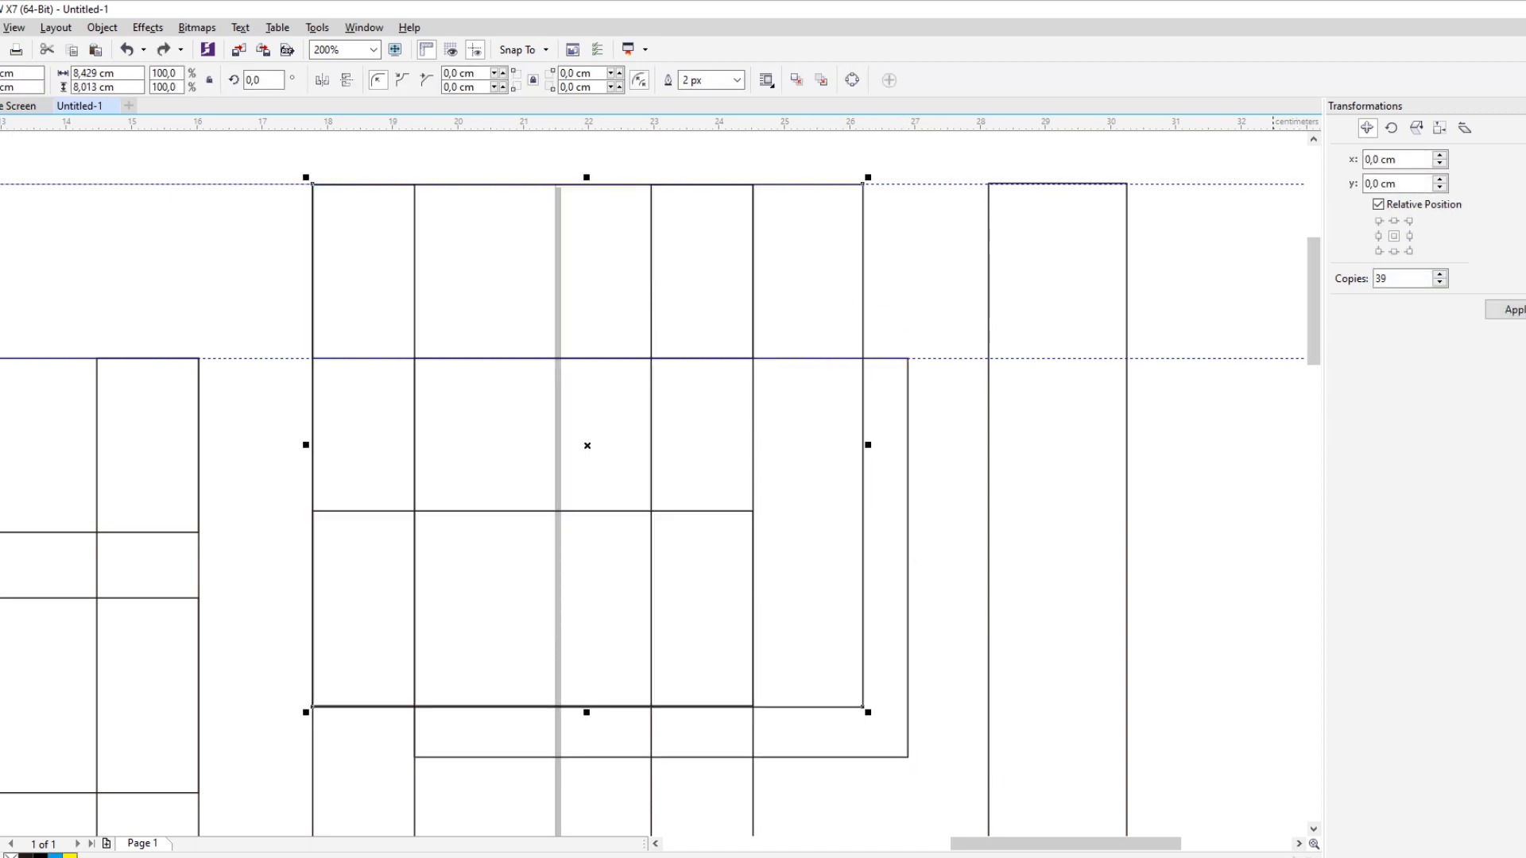
# Color the larger overlapping rectangle's outline cyan and the smaller one's outline magenta
pyautogui.rightClick(1523, 314)
pyautogui.click(912, 319)
pyautogui.click(896, 415)
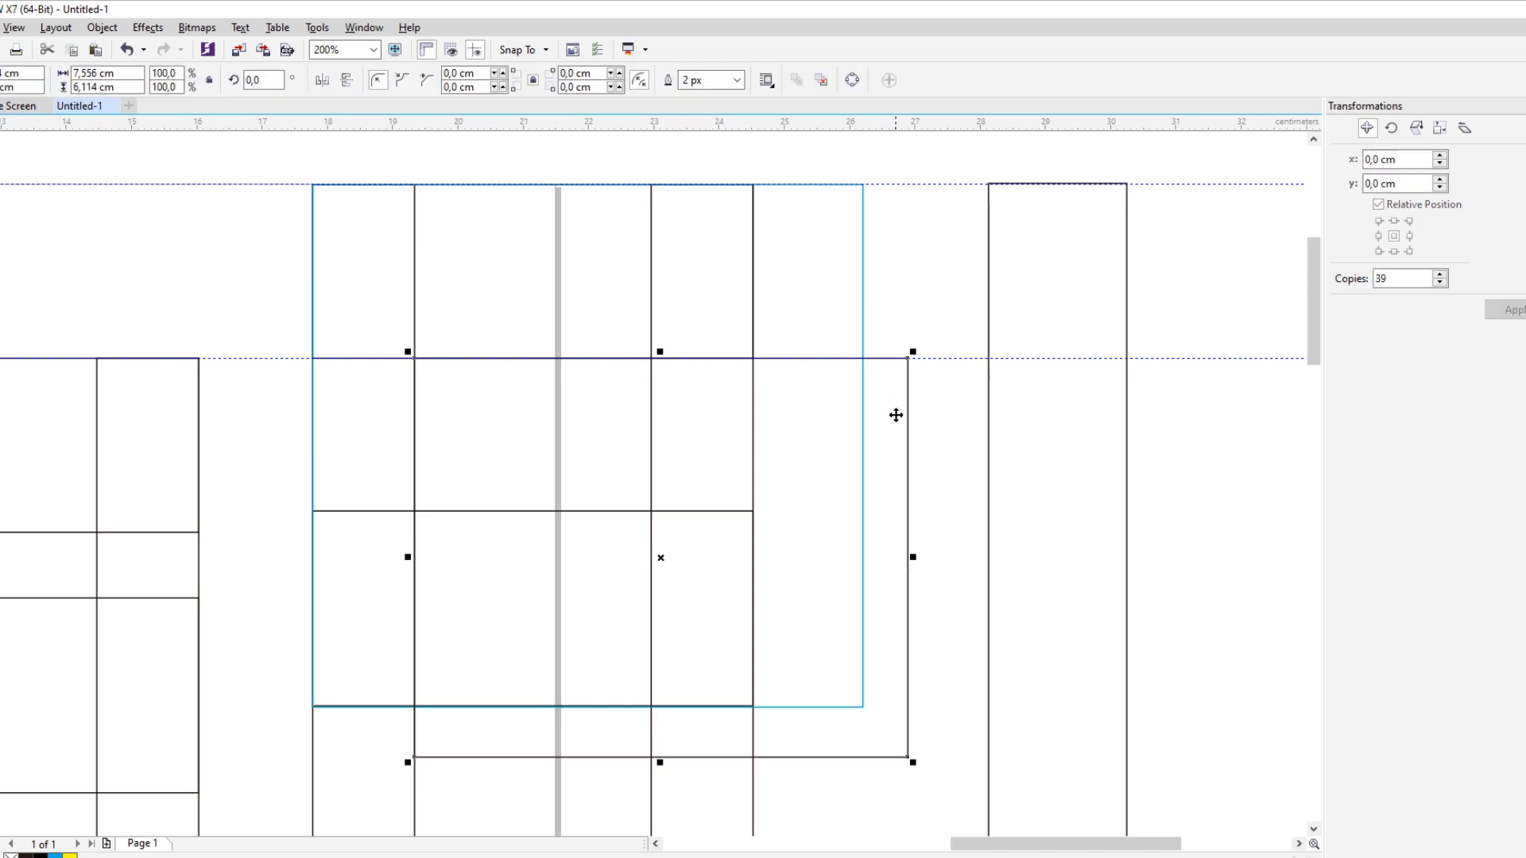
pyautogui.rightClick(70, 855)
pyautogui.rightClick(84, 856)
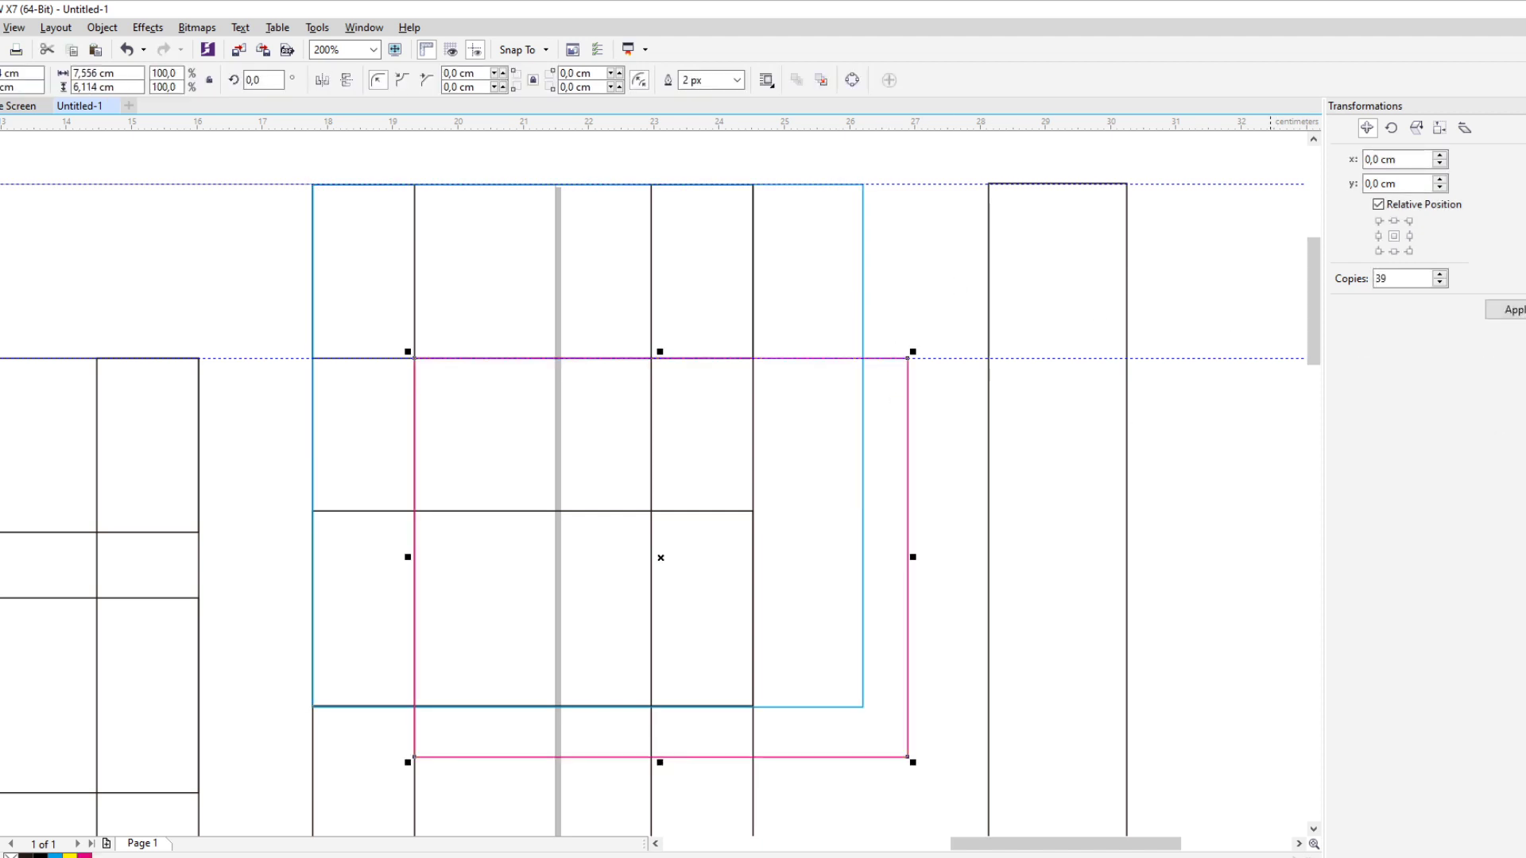
# Round the corners of the cyan and magenta rectangles, using a radius of about 1.4 cm for the magenta one
pyautogui.click(372, 231)
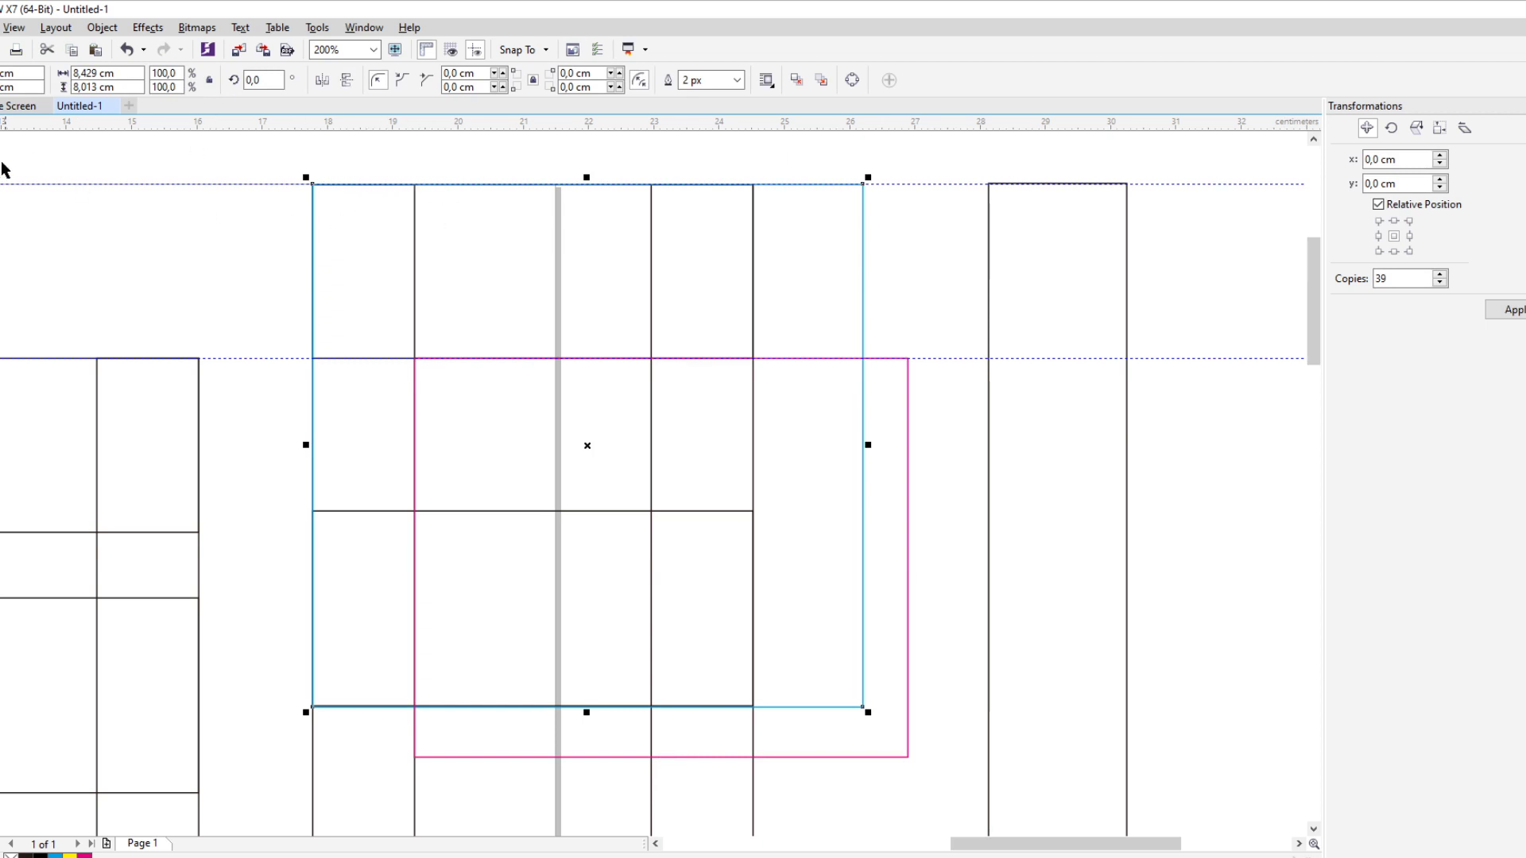
pyautogui.press('F10')
pyautogui.moveTo(313, 183); pyautogui.dragTo(480, 449)
pyautogui.click(442, 369)
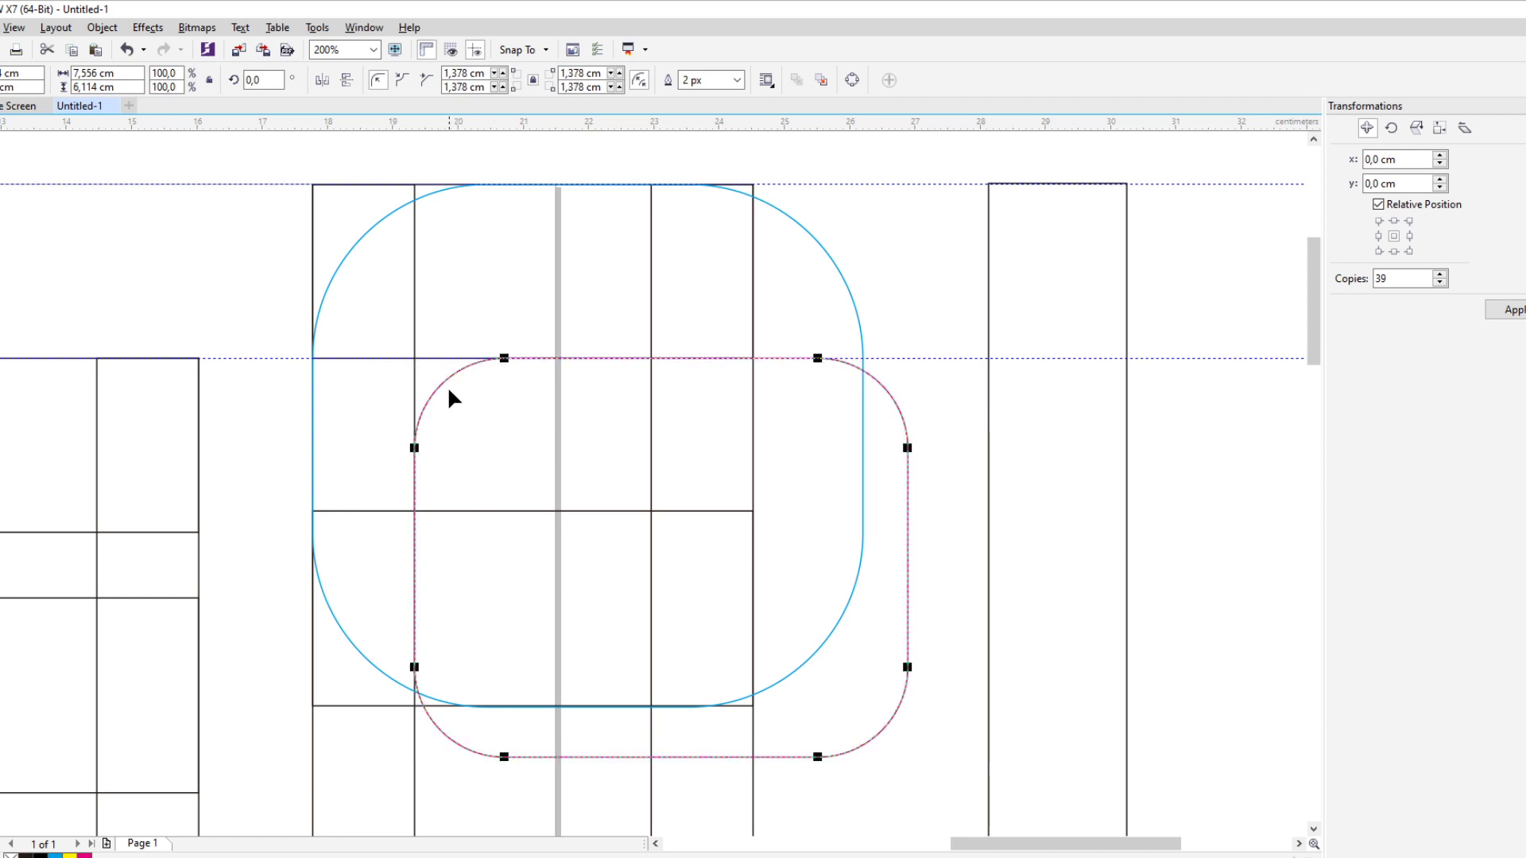
pyautogui.press('space')
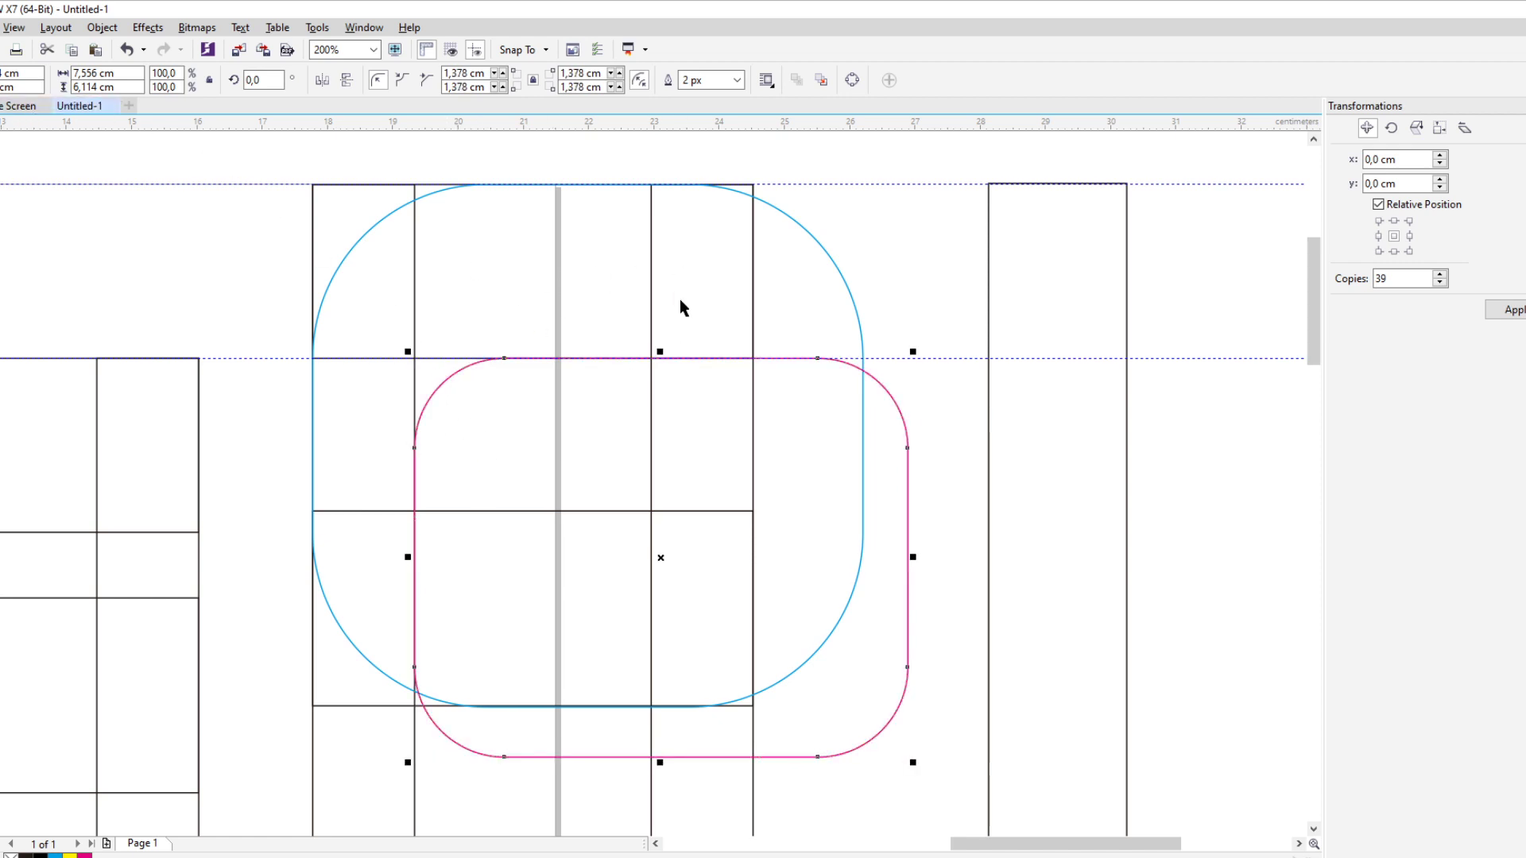
# Shift the rounded cyan rectangle slightly to the right and cut the magenta one out of it with Back Minus Front
pyautogui.click(914, 299)
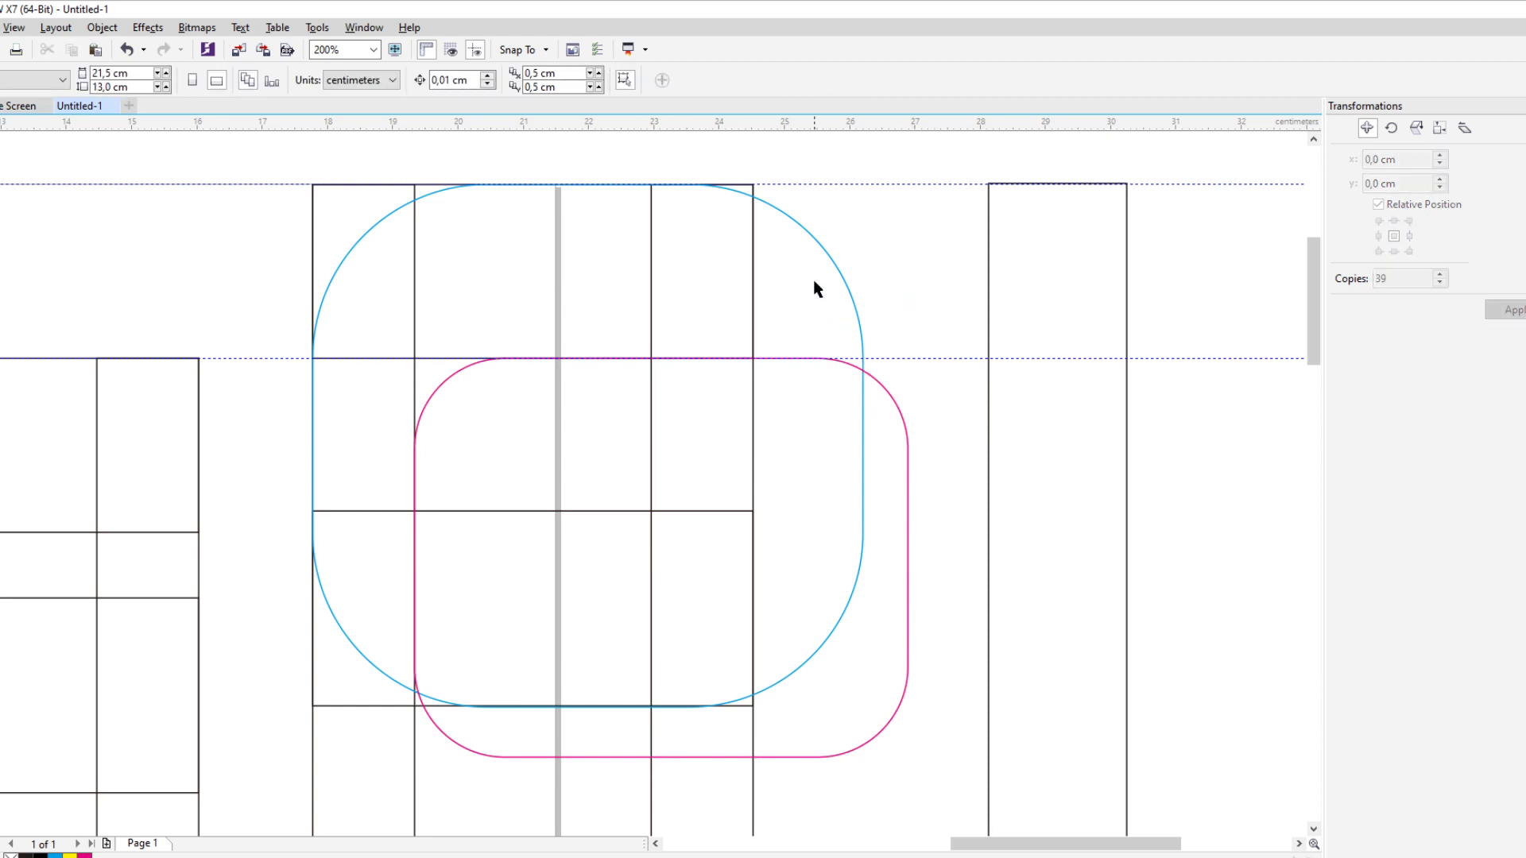
pyautogui.moveTo(829, 260); pyautogui.dragTo(842, 249)
pyautogui.hotkey('ctrl', 'z')
pyautogui.click(790, 403)
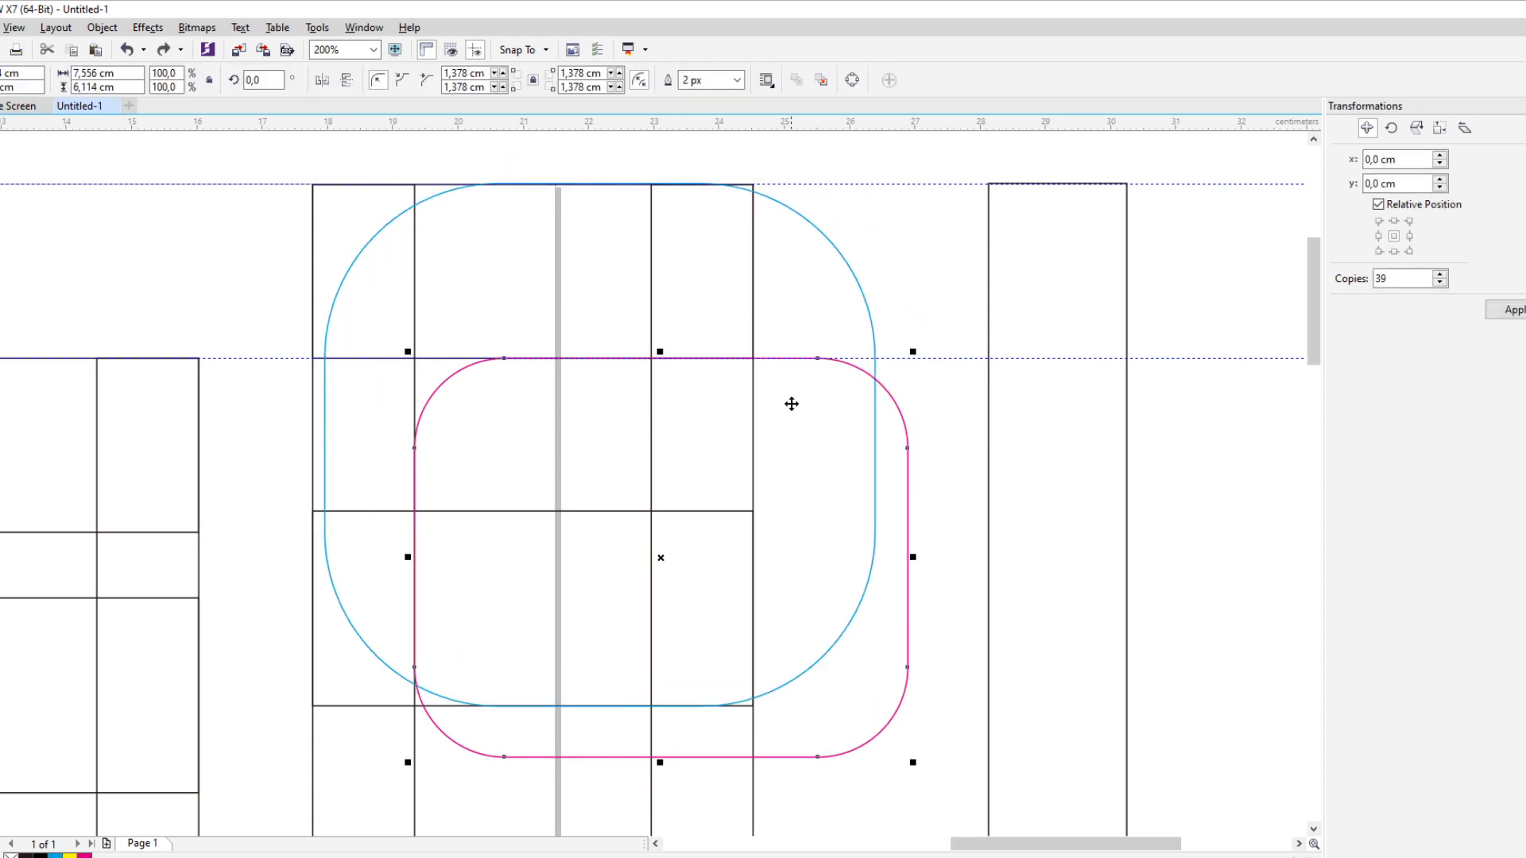
pyautogui.keyDown('shift'); pyautogui.click(809, 283); pyautogui.keyUp('shift')
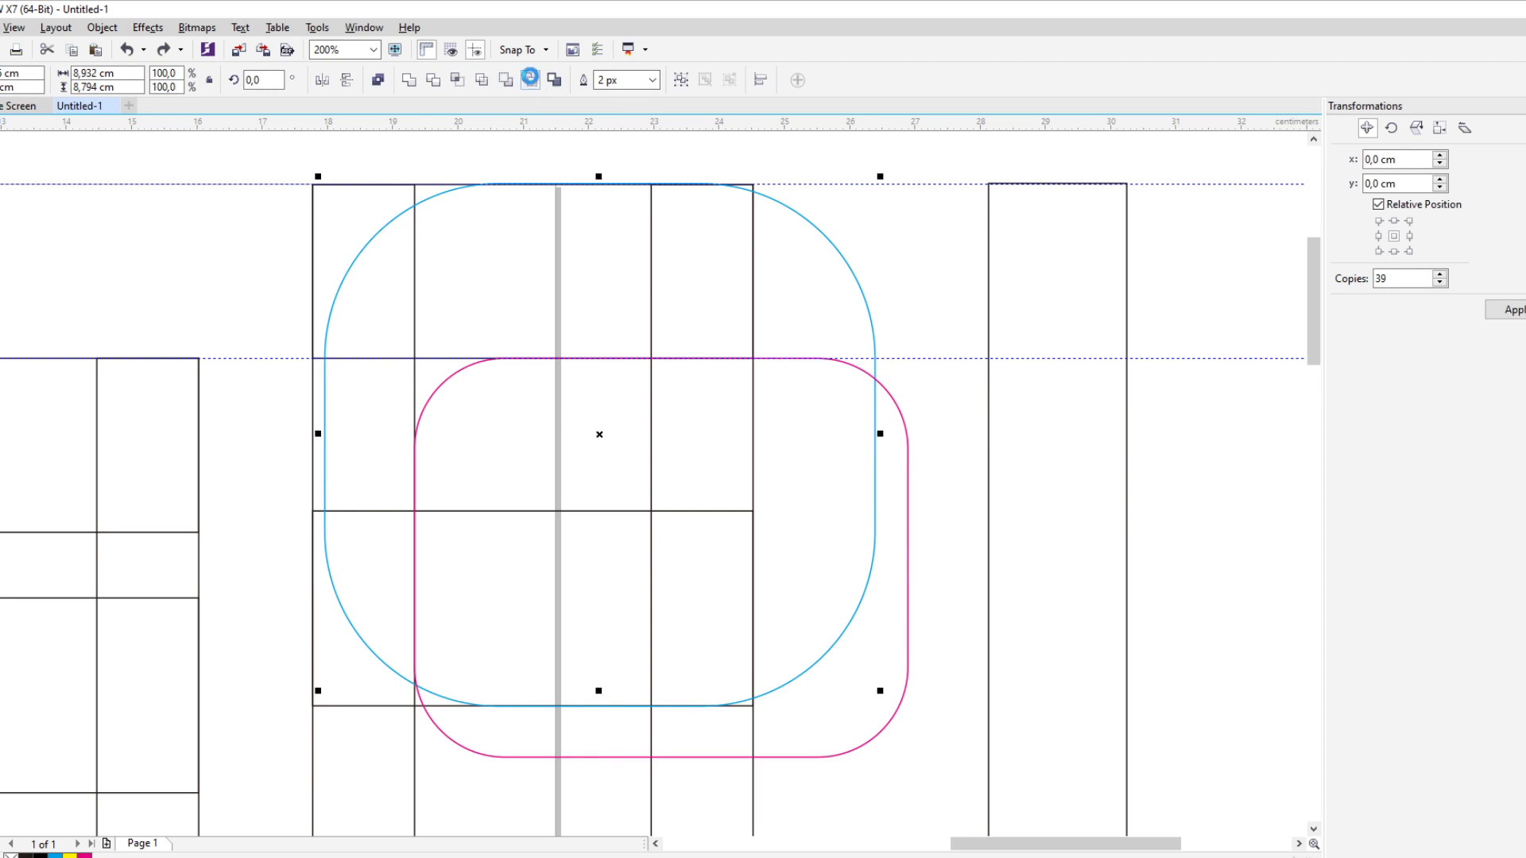
pyautogui.click(532, 80)
pyautogui.scroll(-1, 681, 306)
pyautogui.scroll(1, 647, 272)
pyautogui.scroll(-1, 493, 351)
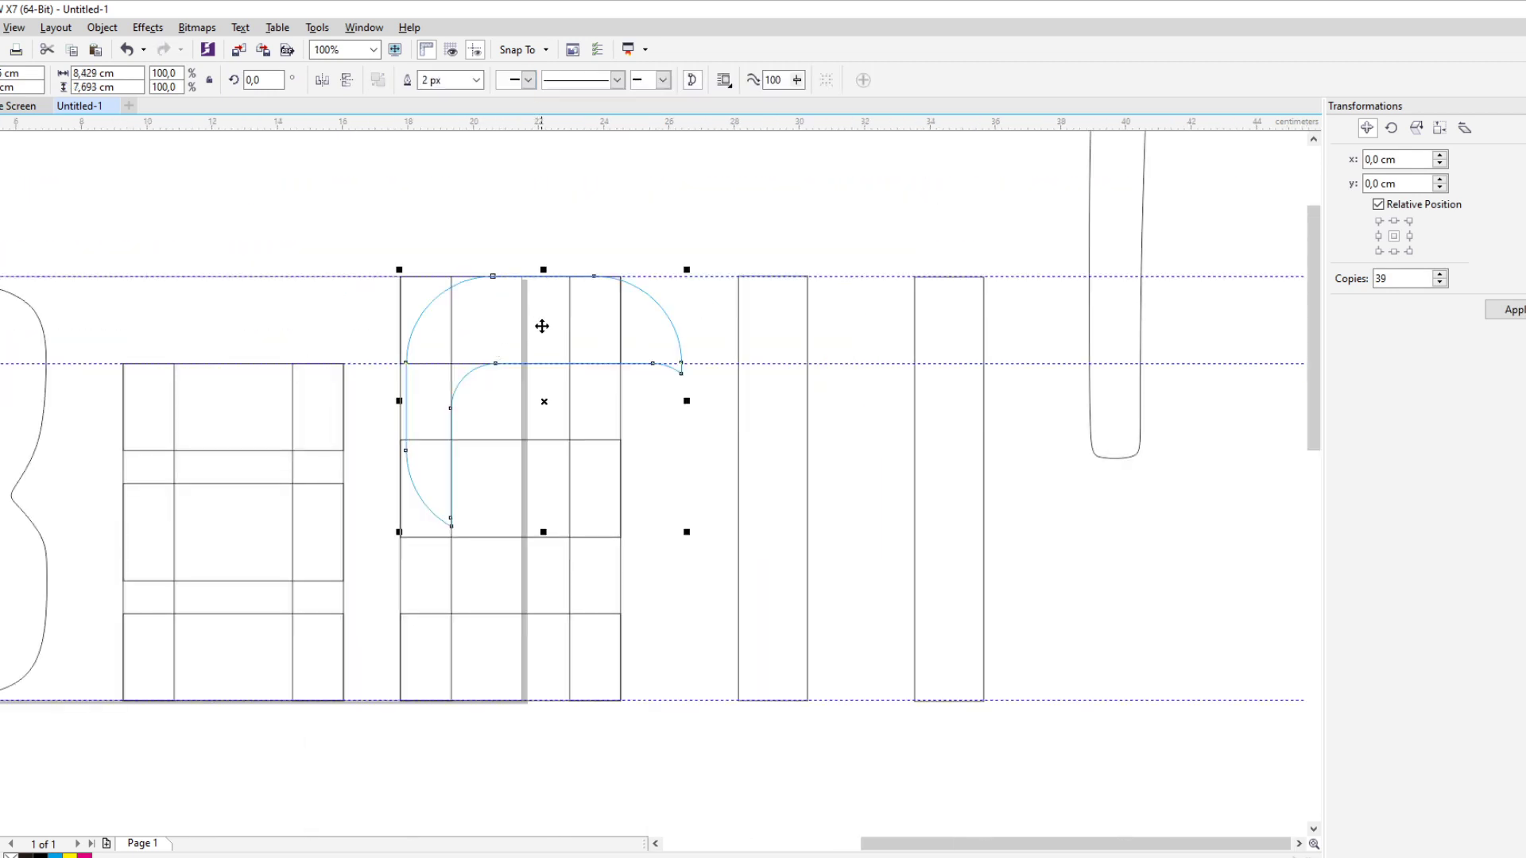
# Try moving the curved cyan shape up off the taller grid, and undo the moves
pyautogui.moveTo(546, 322); pyautogui.dragTo(532, 208)
pyautogui.scroll(1, 525, 211)
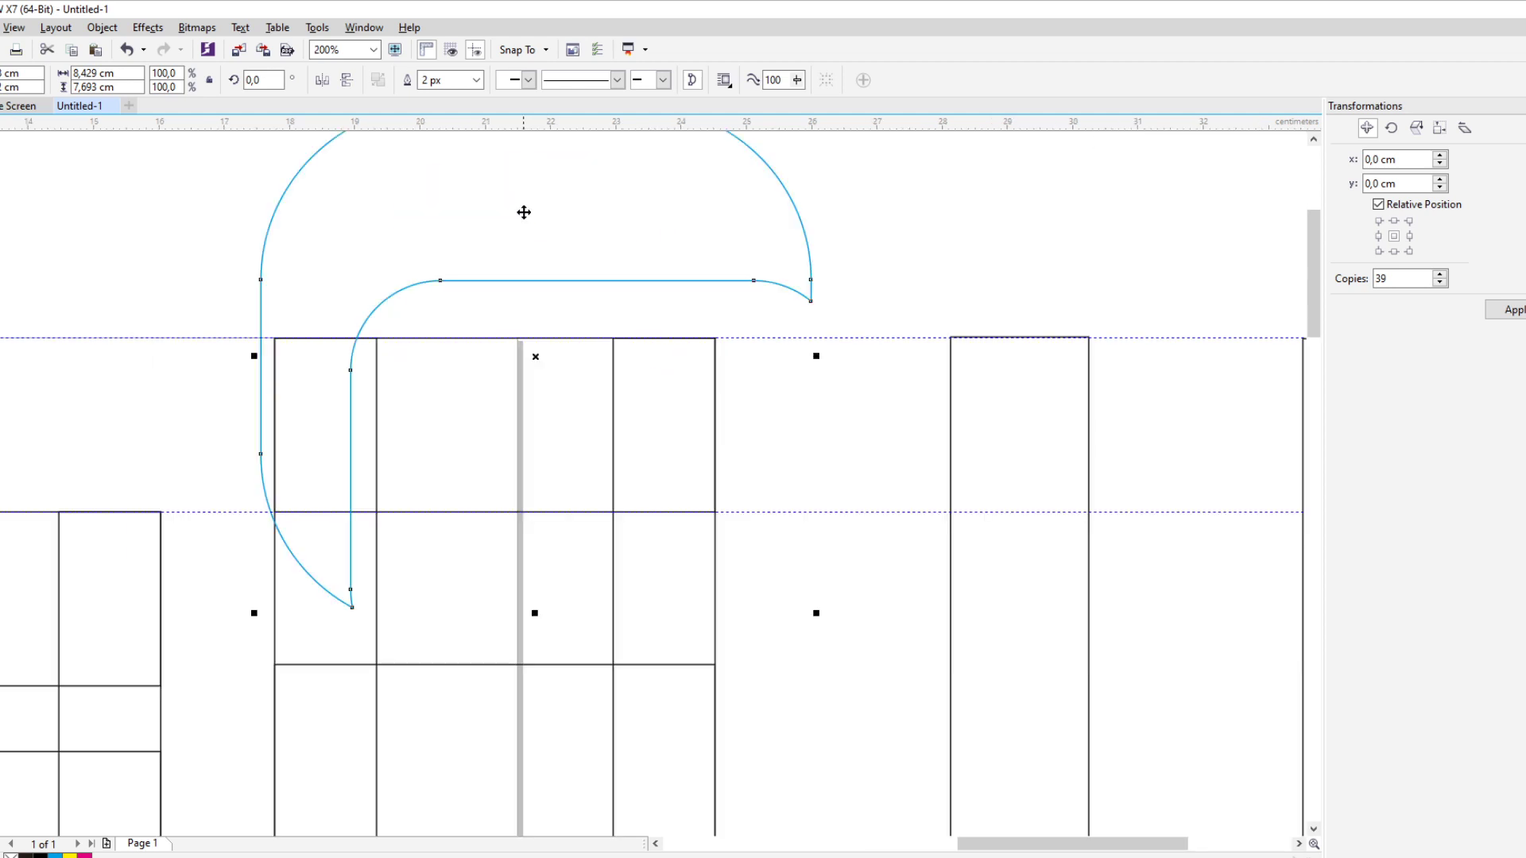
pyautogui.hotkey('ctrl', 'z')
pyautogui.scroll(-1, 503, 388)
pyautogui.click(492, 344)
pyautogui.moveTo(480, 422); pyautogui.dragTo(465, 358)
pyautogui.hotkey('ctrl', 'z')
# Draw a rectangle about 7.8 by 7.8 cm over the cyan shape's right end and cut that end off with Back Minus Front
pyautogui.press('F6')
pyautogui.scroll(1, 592, 417)
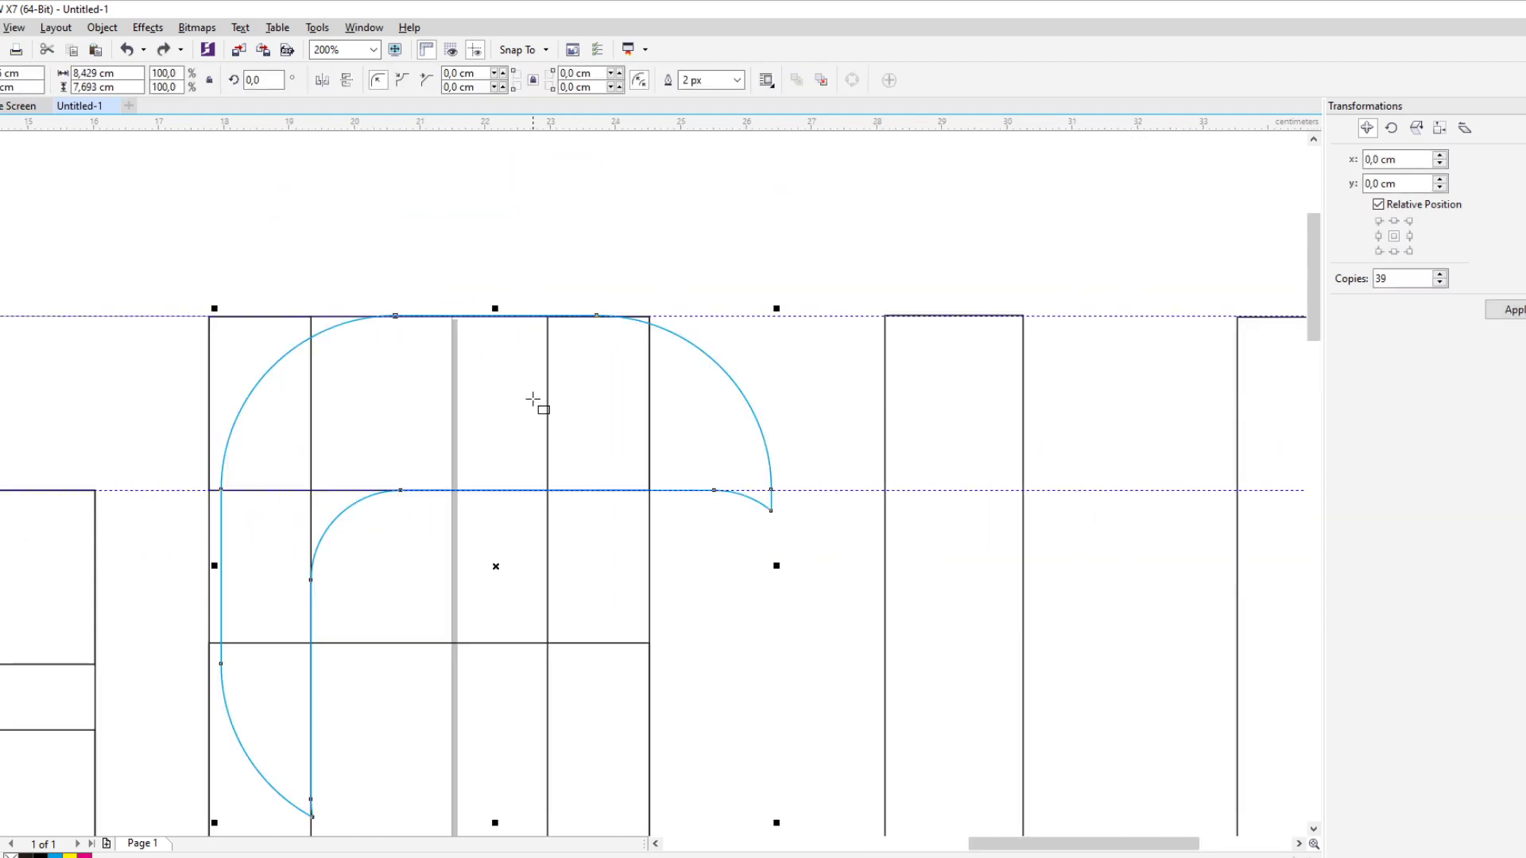
pyautogui.moveTo(486, 215); pyautogui.dragTo(995, 728)
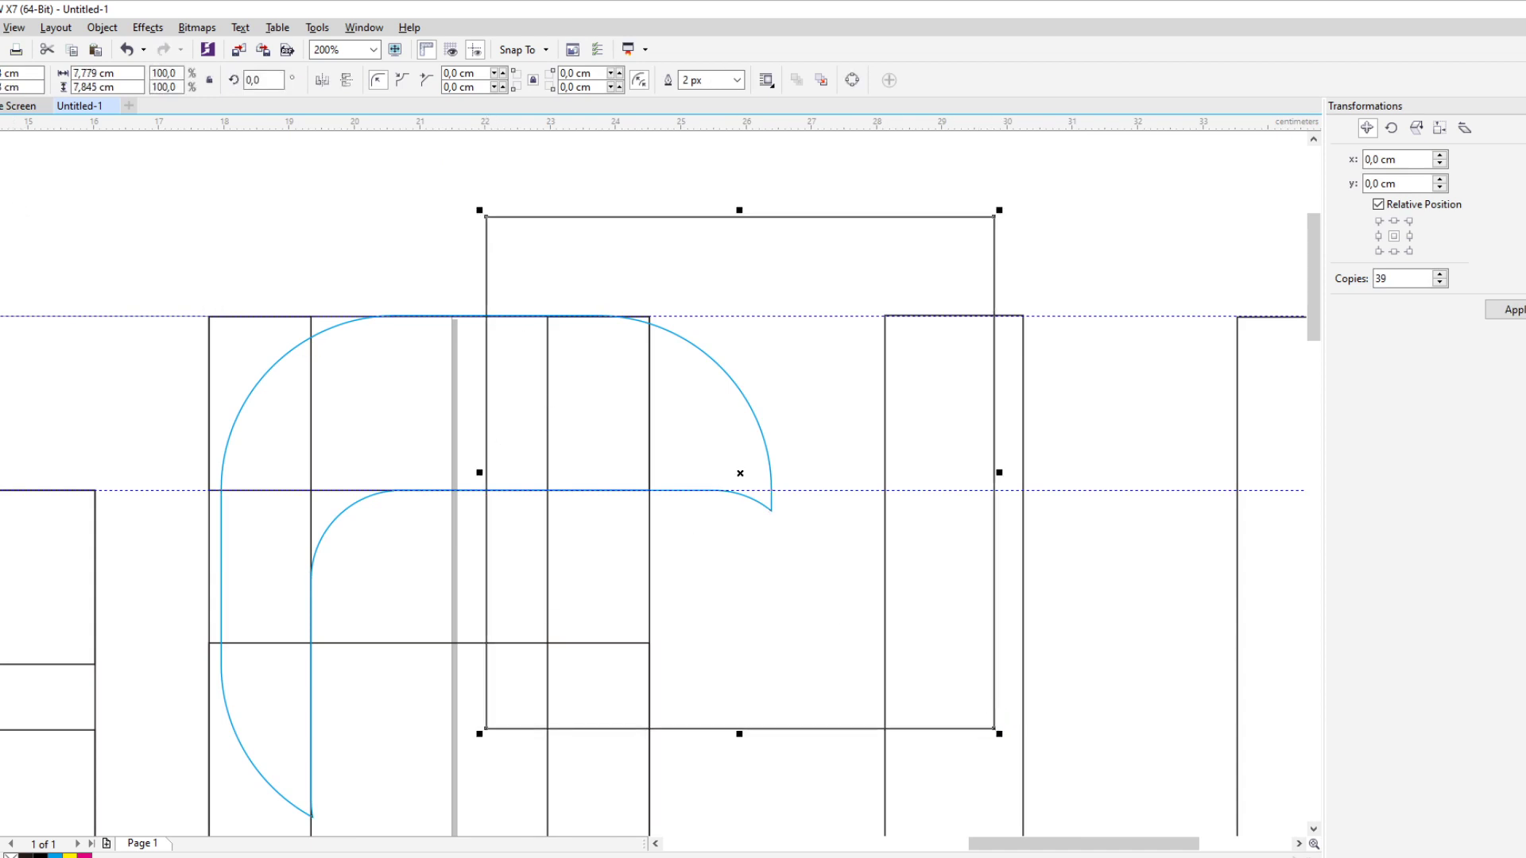
pyautogui.keyDown('shift'); pyautogui.click(333, 390); pyautogui.keyUp('shift')
pyautogui.click(528, 83)
pyautogui.click(519, 281)
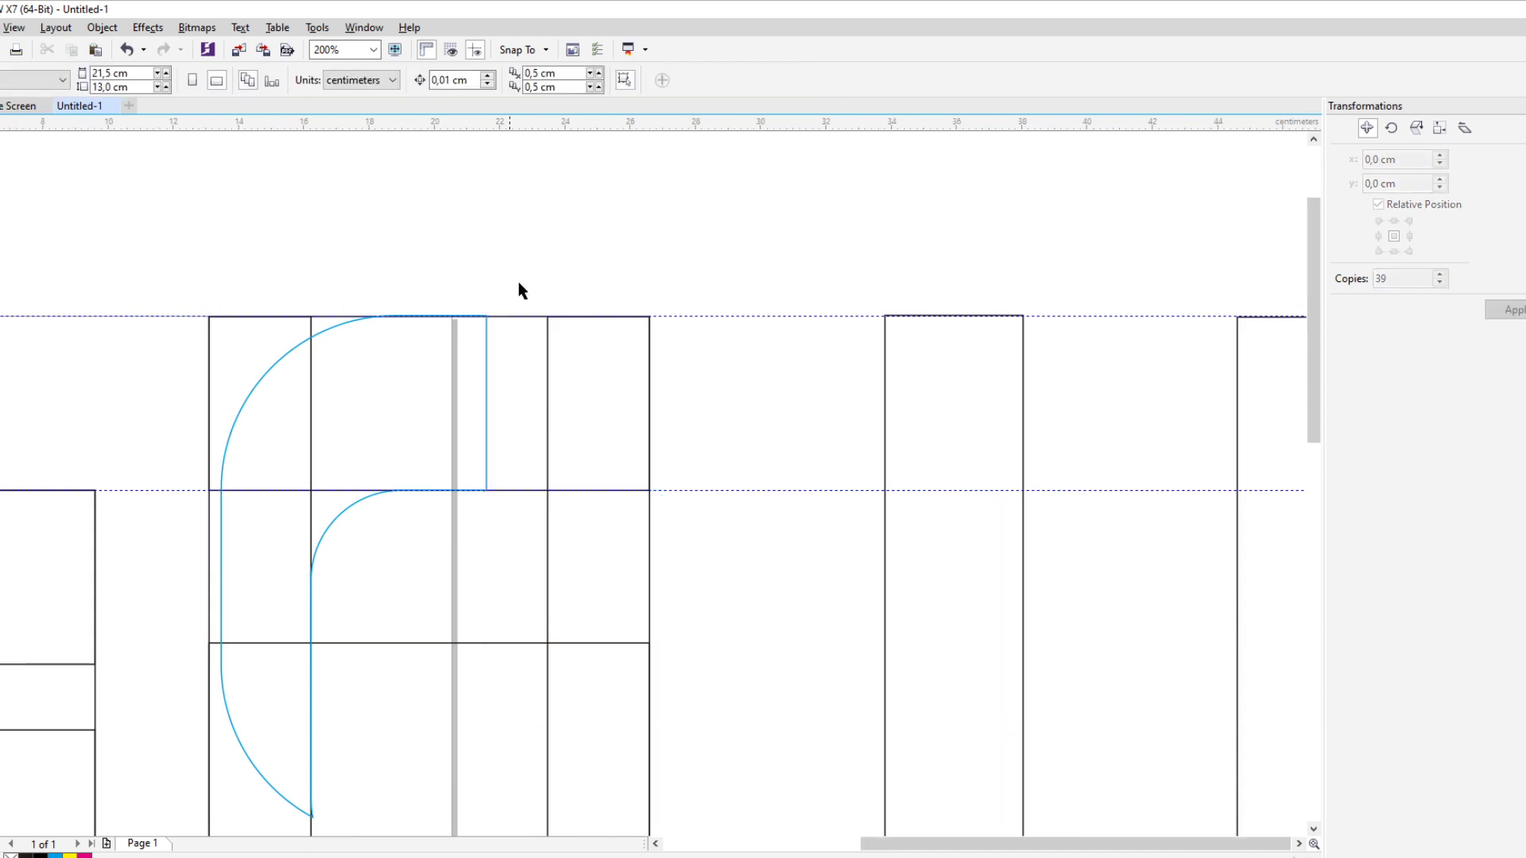
# Draw a rectangle about 4.4 by 3.4 cm over the lower end of the cyan shape's stem
pyautogui.scroll(-1, 518, 282)
pyautogui.scroll(1, 399, 380)
pyautogui.press('F6')
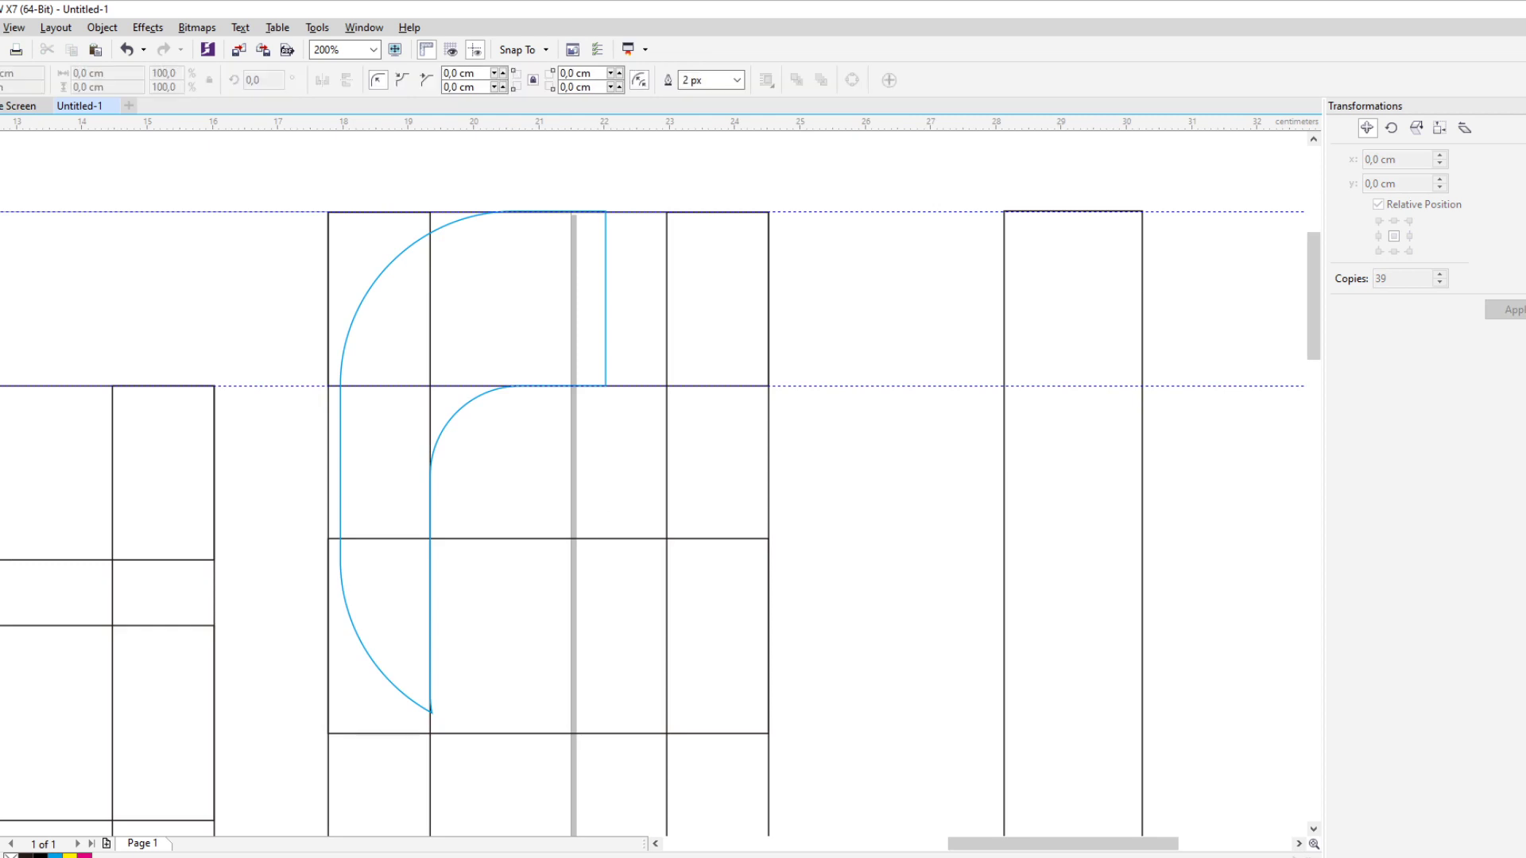
pyautogui.moveTo(257, 498); pyautogui.dragTo(547, 721)
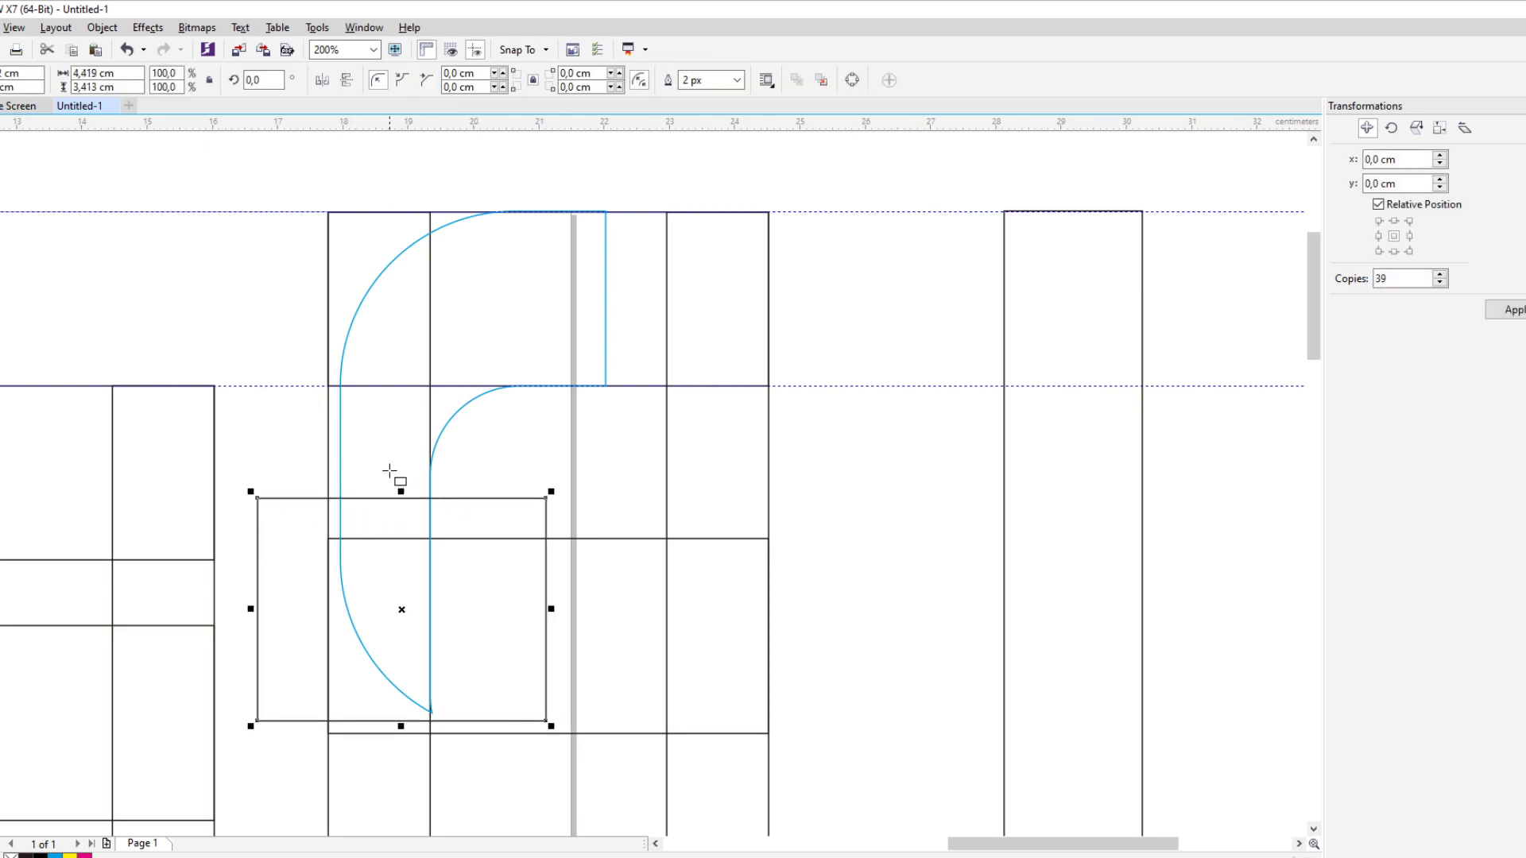
pyautogui.scroll(1, 401, 481)
pyautogui.scroll(-1, 401, 482)
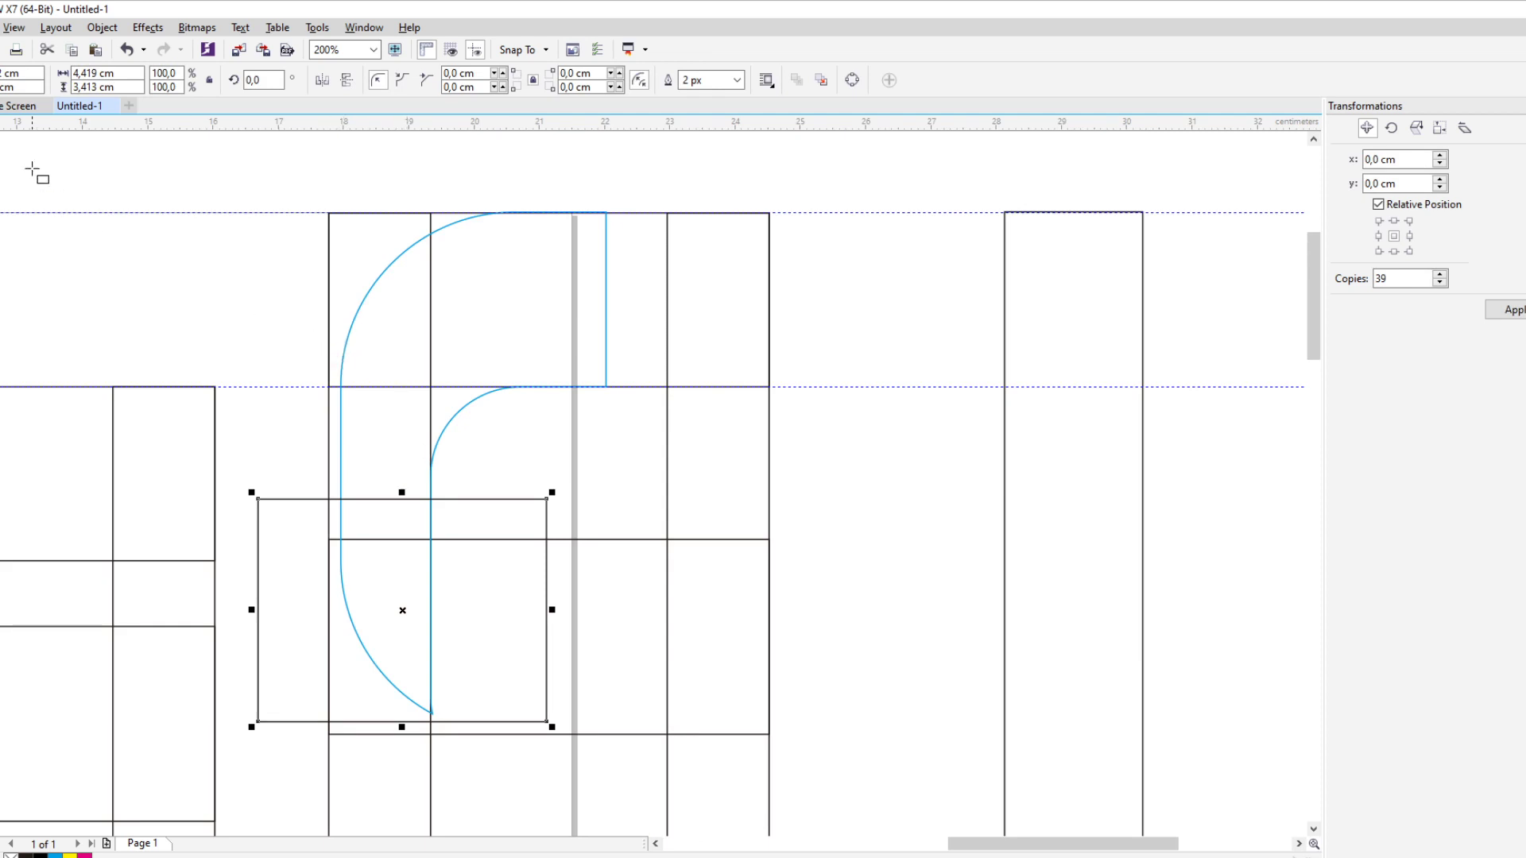
# Delete the curved cyan shape and the small rectangle from the taller grid
pyautogui.moveTo(532, 302); pyautogui.dragTo(411, 299)
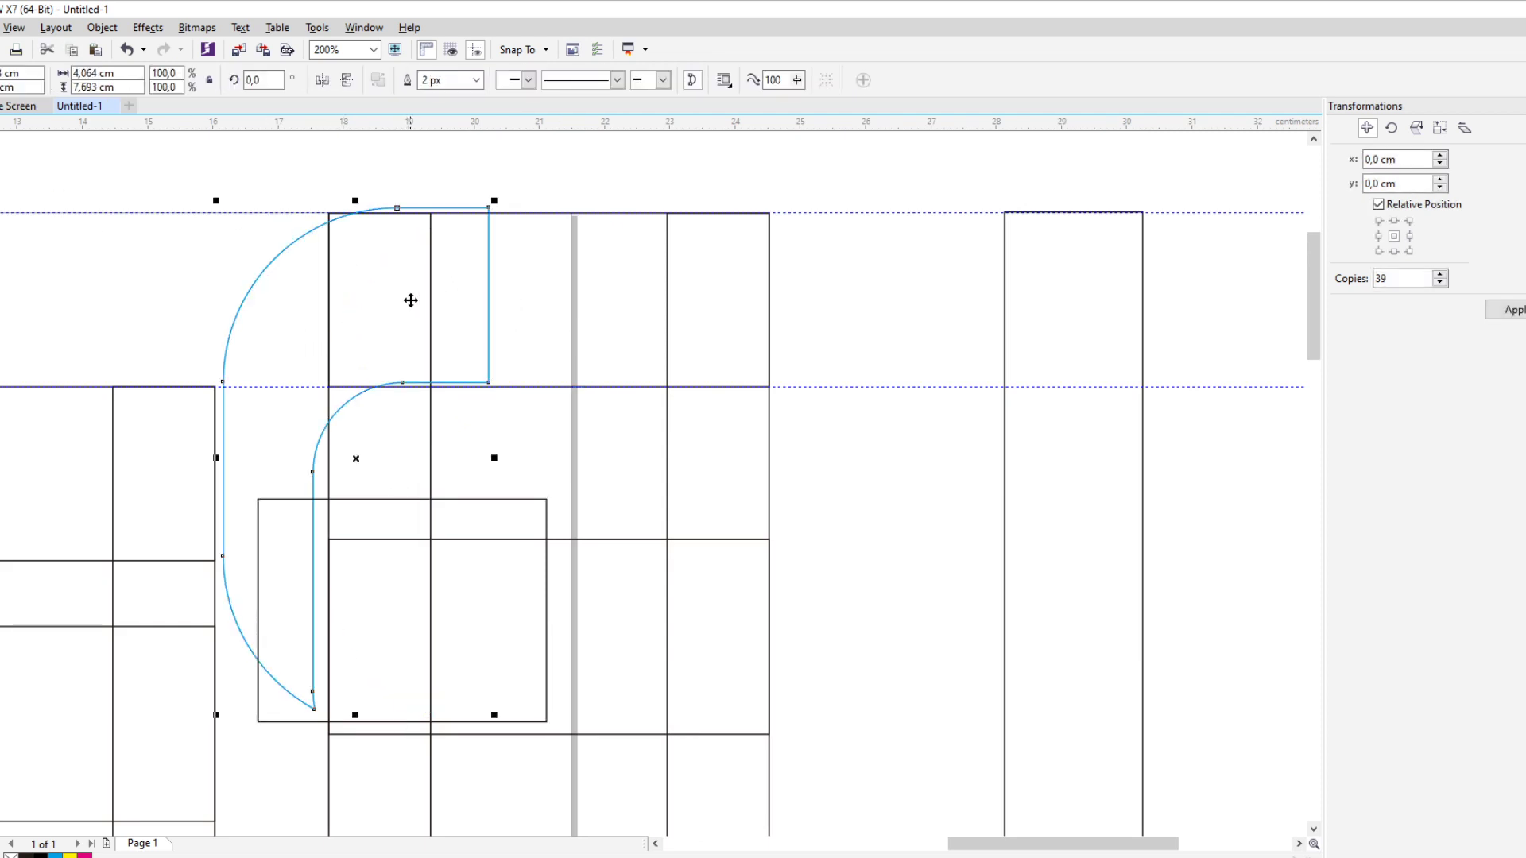
pyautogui.hotkey('ctrl', 'z')
pyautogui.scroll(-2, 428, 338)
pyautogui.press('Delete')
pyautogui.scroll(2, 495, 349)
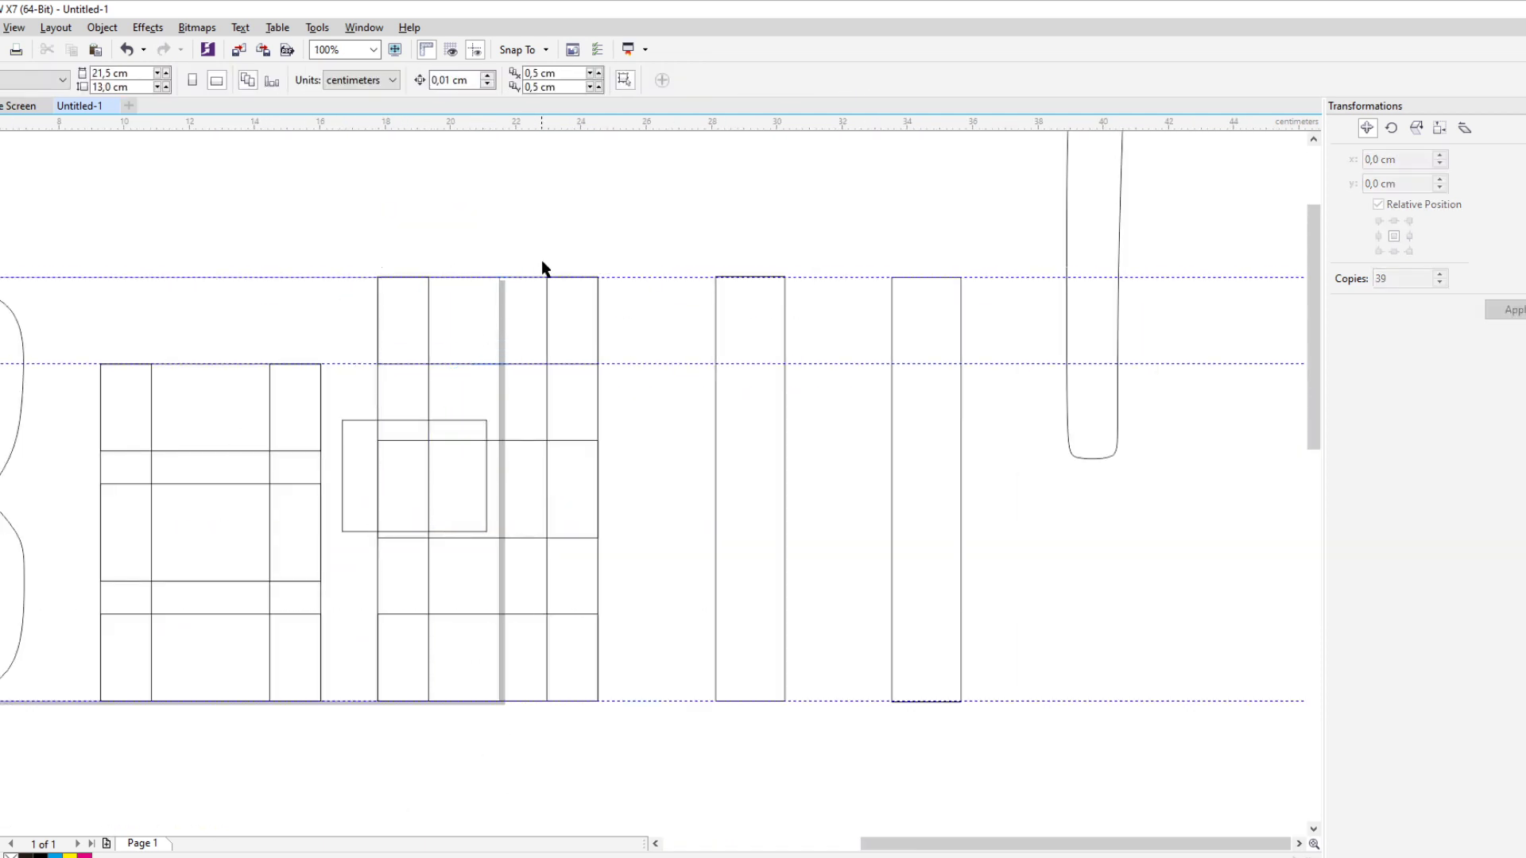
pyautogui.scroll(2, 487, 337)
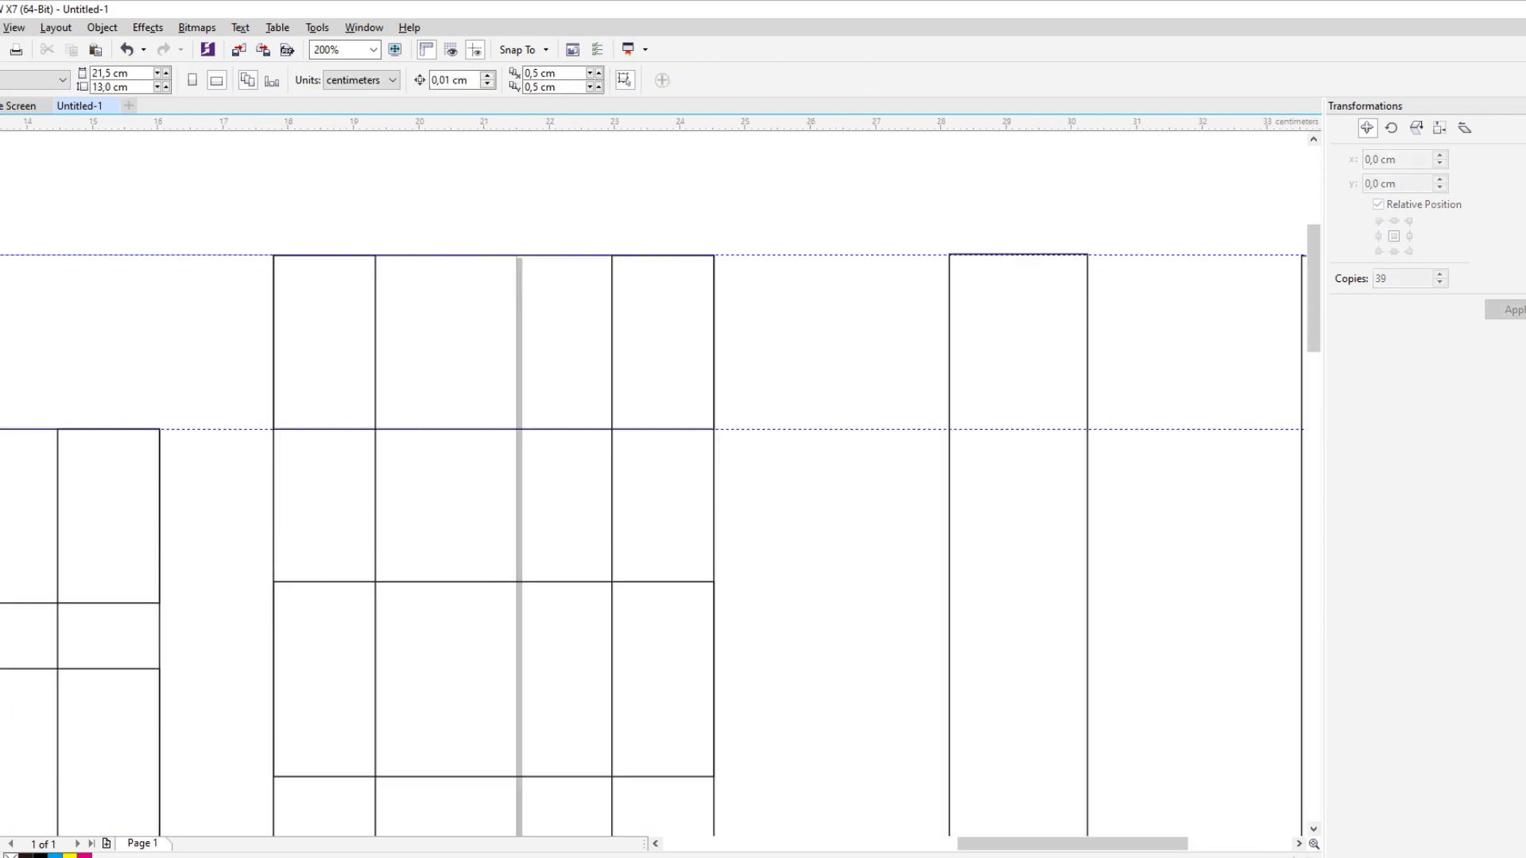
# Draw two new rectangles on the taller grid: about 7.9 by 8.2 cm from its top-left corner and about 9.5 by 7.7 cm from the inner intersection
pyautogui.press('F6')
pyautogui.moveTo(274, 255); pyautogui.dragTo(793, 790)
pyautogui.moveTo(372, 429); pyautogui.dragTo(994, 854)
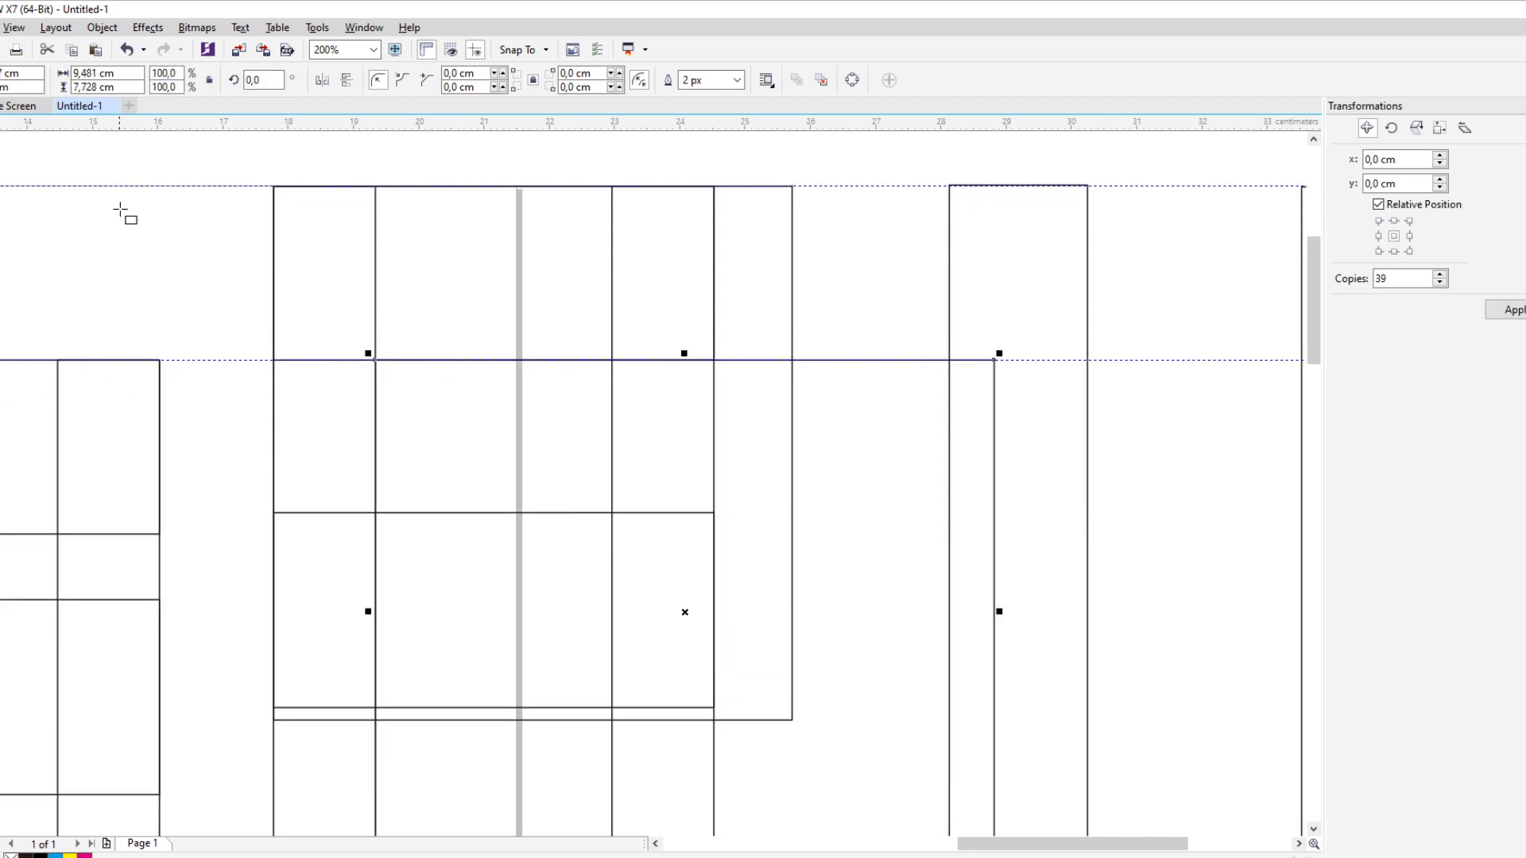
# Round the inner rectangle's corners to about 1.4 cm and the outer rectangle's corners to about 2.4 cm
pyautogui.press('F10')
pyautogui.moveTo(375, 361); pyautogui.dragTo(431, 454)
pyautogui.click(309, 217)
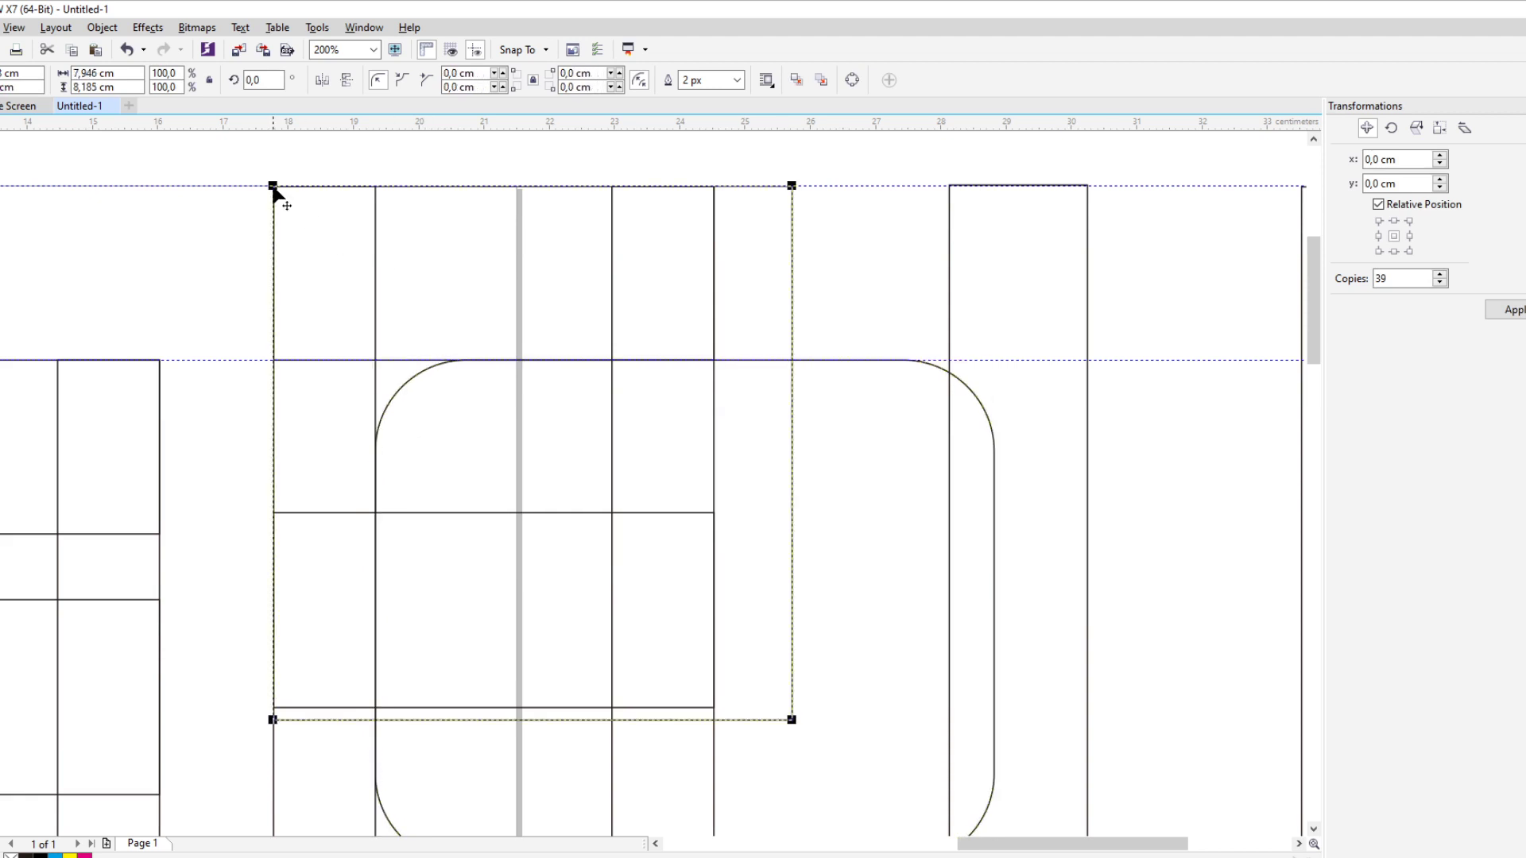
pyautogui.moveTo(273, 187); pyautogui.dragTo(347, 337)
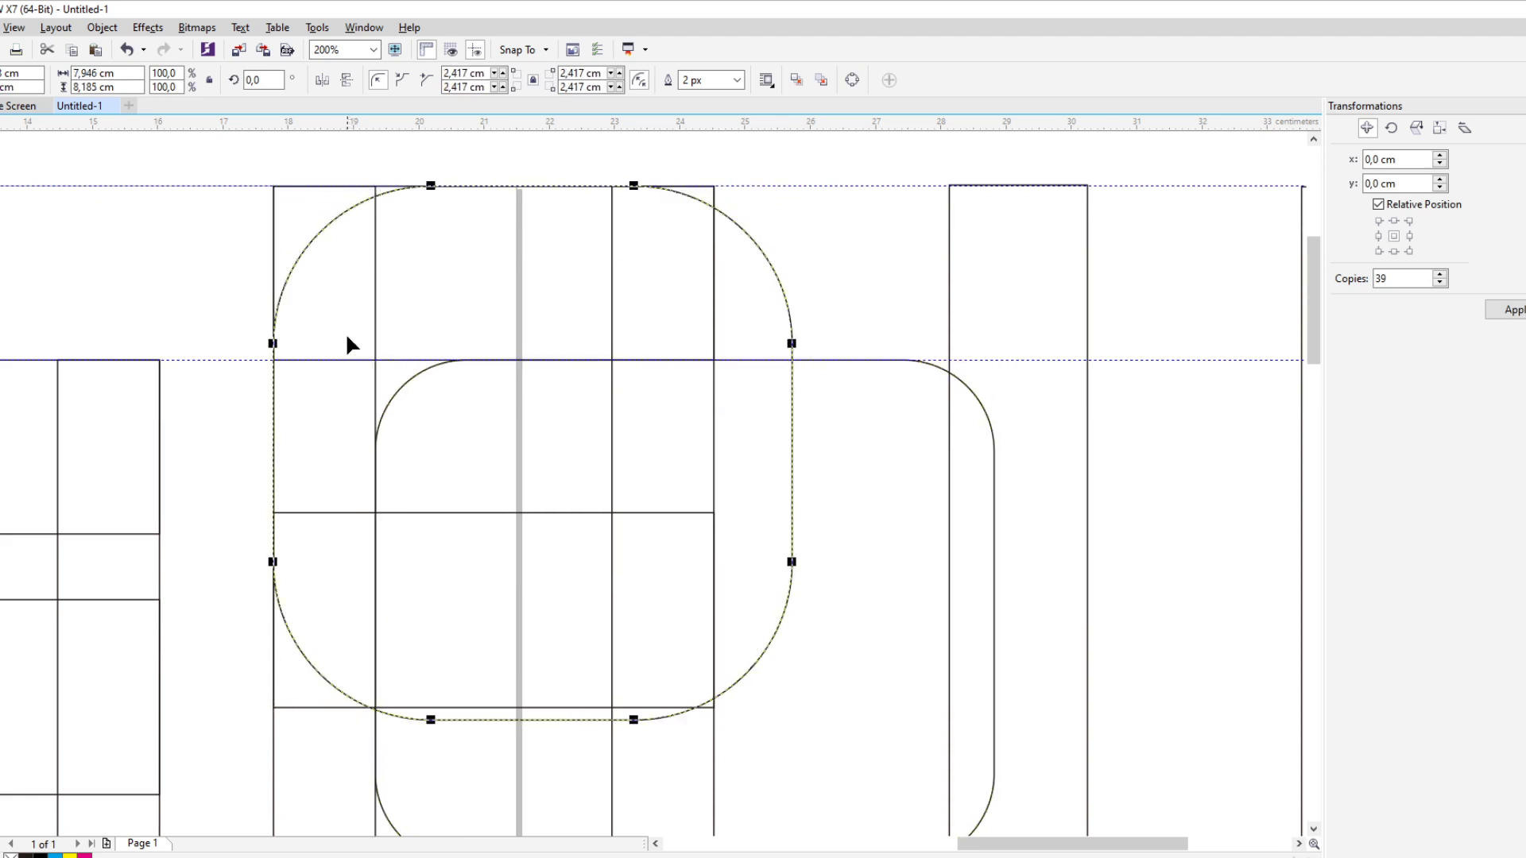
pyautogui.press('space')
# Cut the inner rounded rectangle out of the outer one with Back Minus Front and fill the resulting shape black
pyautogui.click(864, 388)
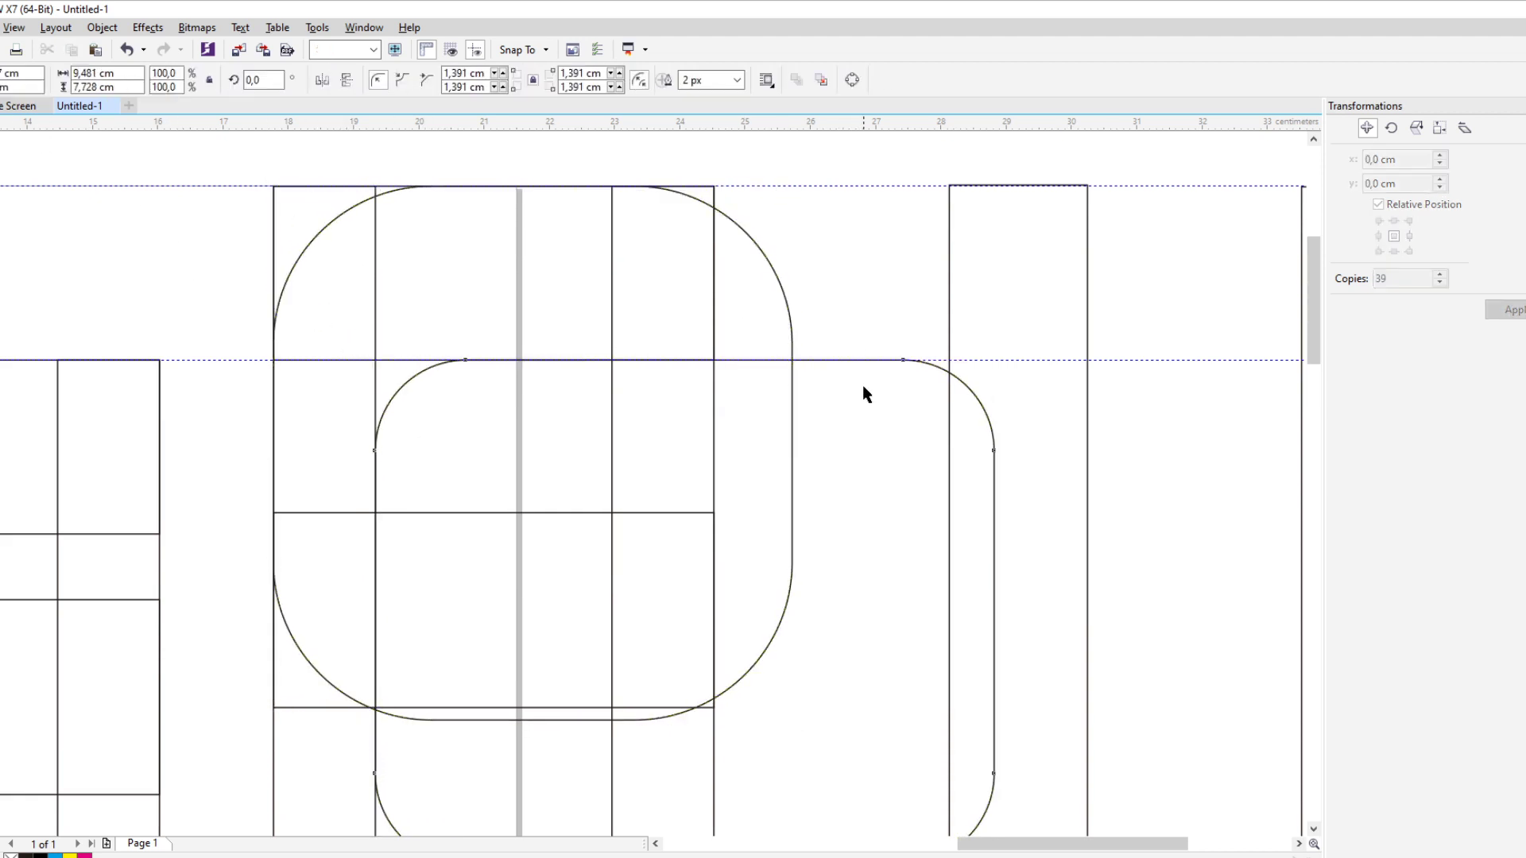
pyautogui.keyDown('shift'); pyautogui.click(712, 224); pyautogui.keyUp('shift')
pyautogui.click(526, 79)
pyautogui.click(764, 303)
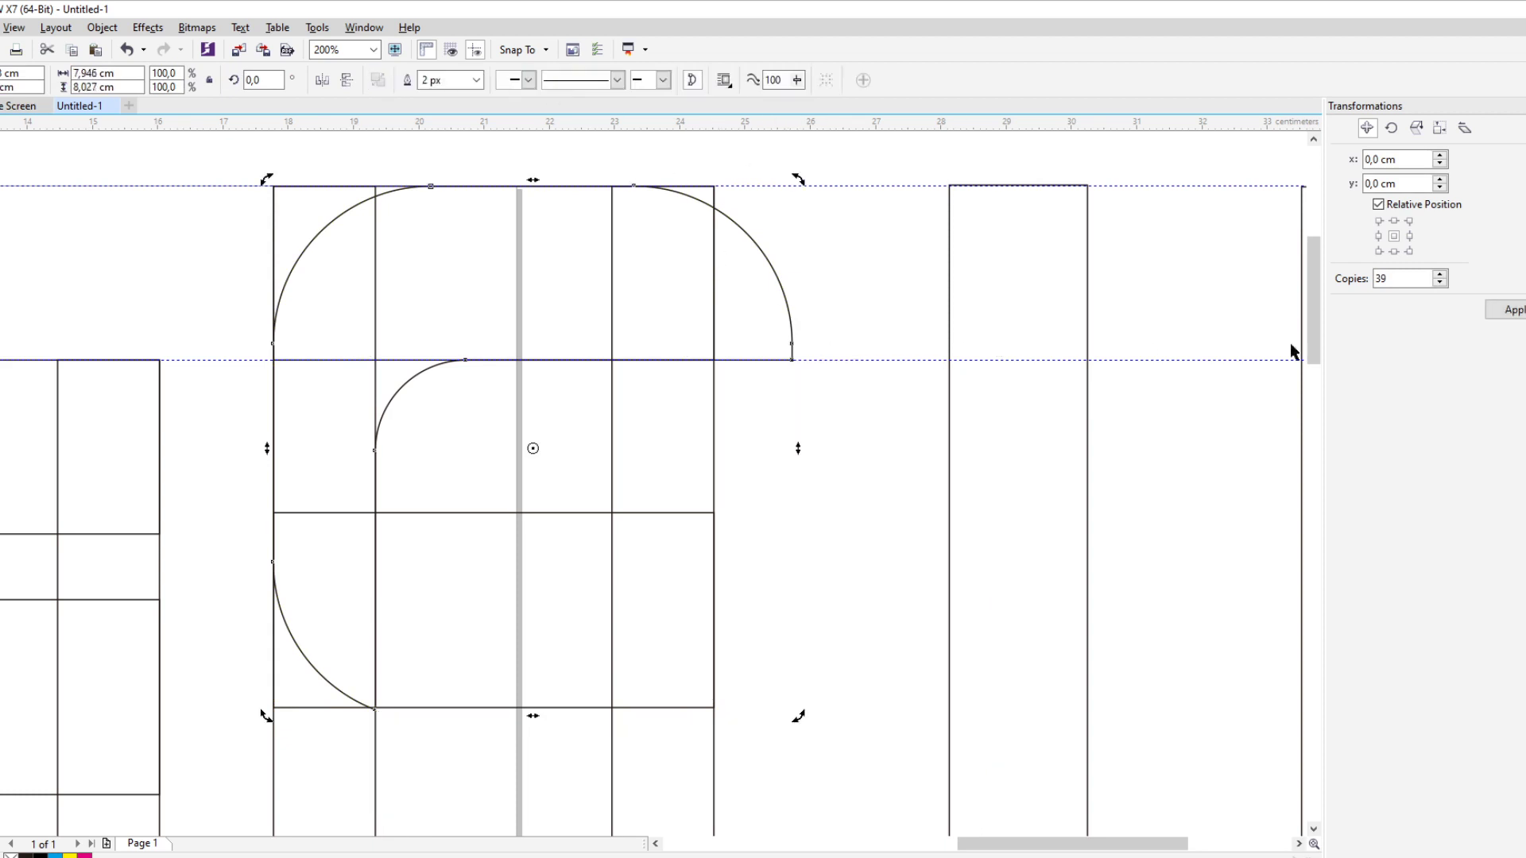
pyautogui.click(837, 250)
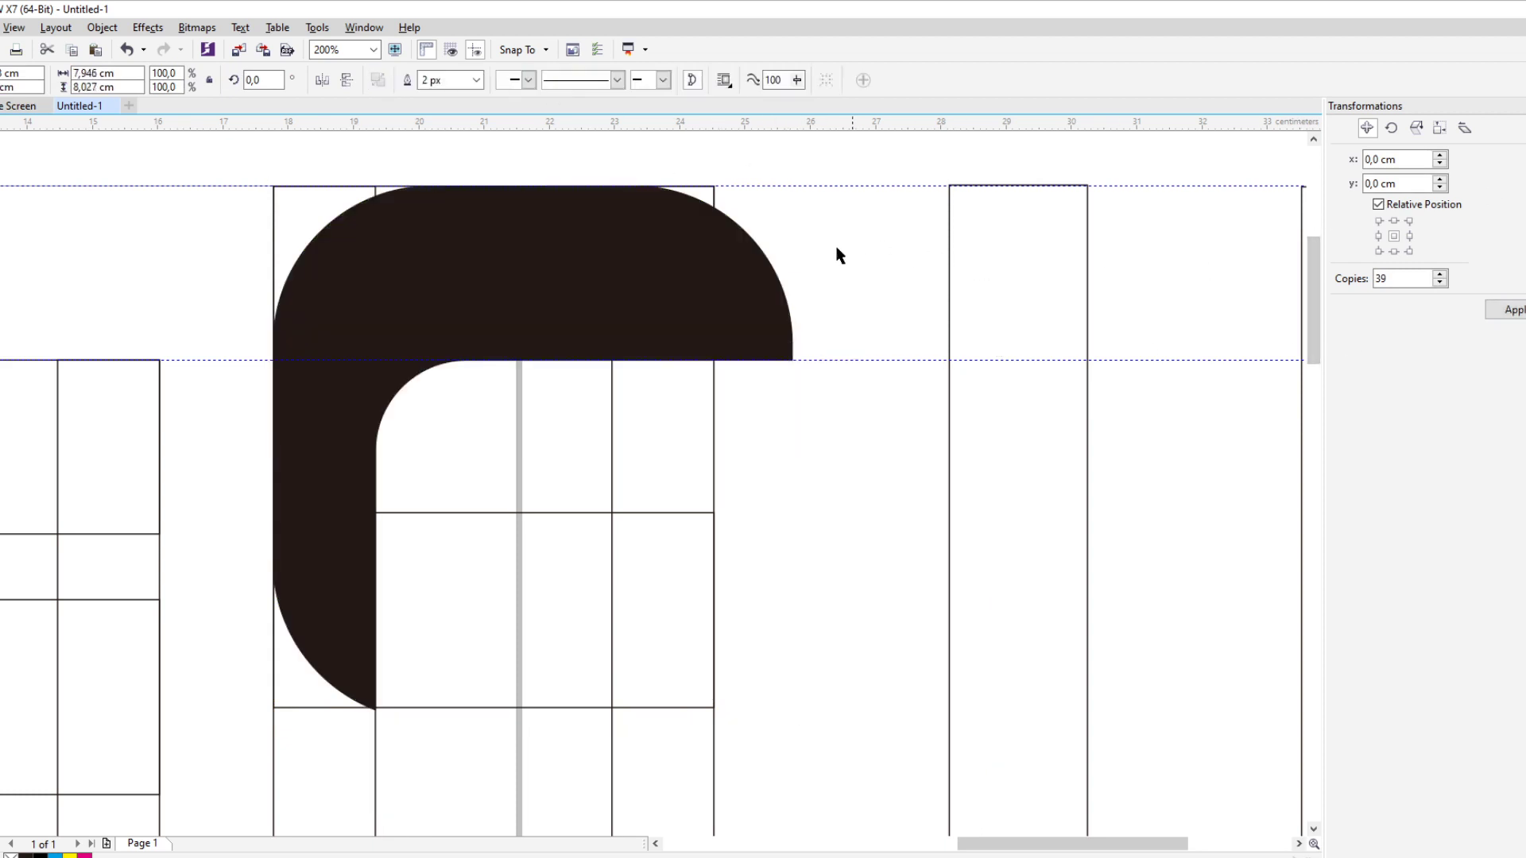
# Trim the right end off the black shape using a rectangle about 6.2 by 5.9 cm and Back Minus Front
pyautogui.press('F6')
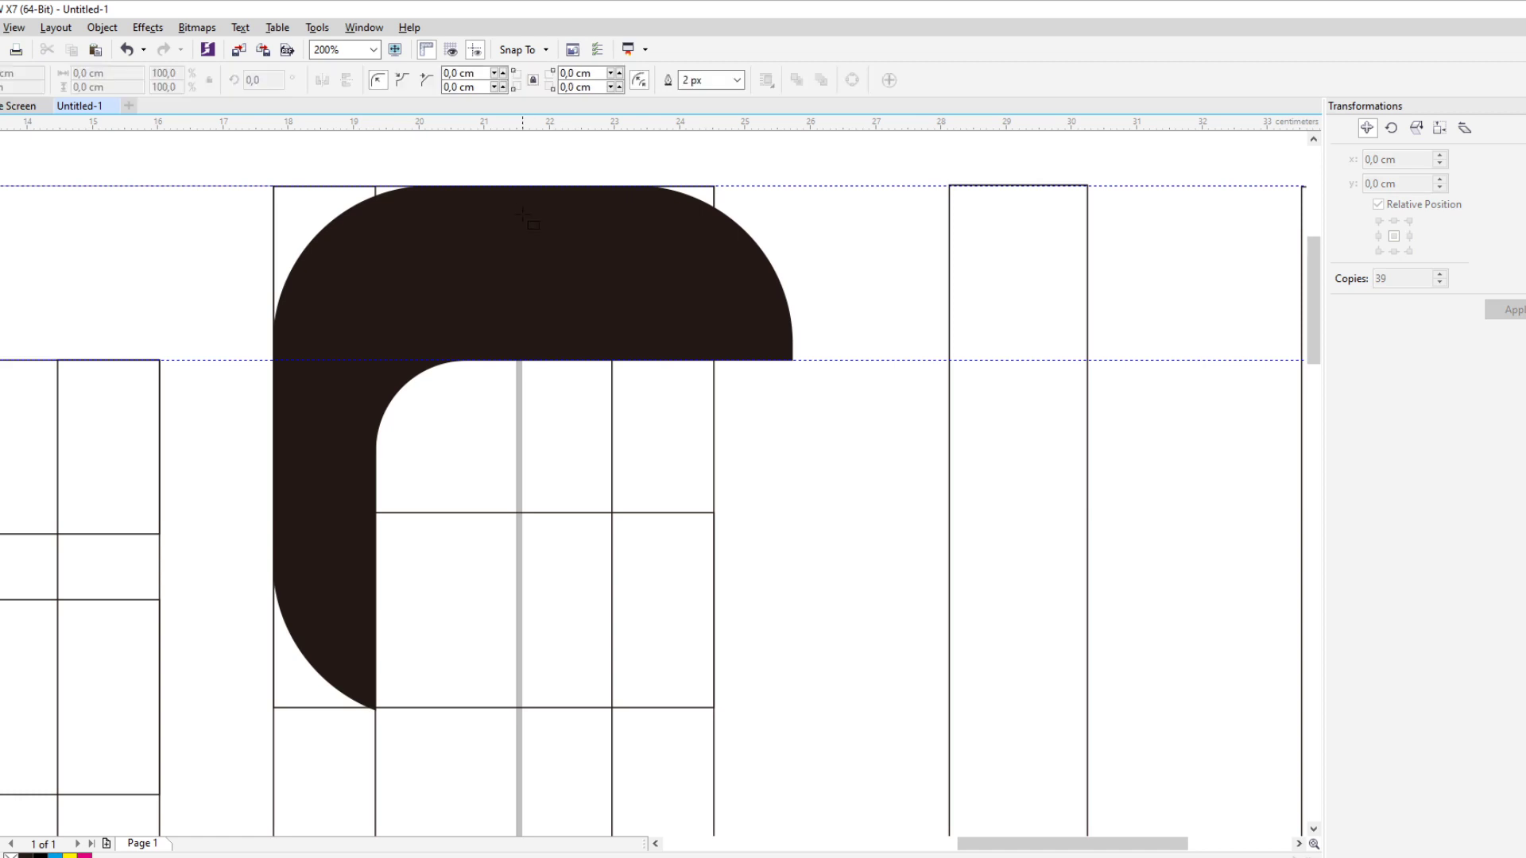
pyautogui.moveTo(520, 152)
pyautogui.mouseDown()
pyautogui.moveTo(862, 541)
pyautogui.moveTo(924, 538)
pyautogui.mouseUp()
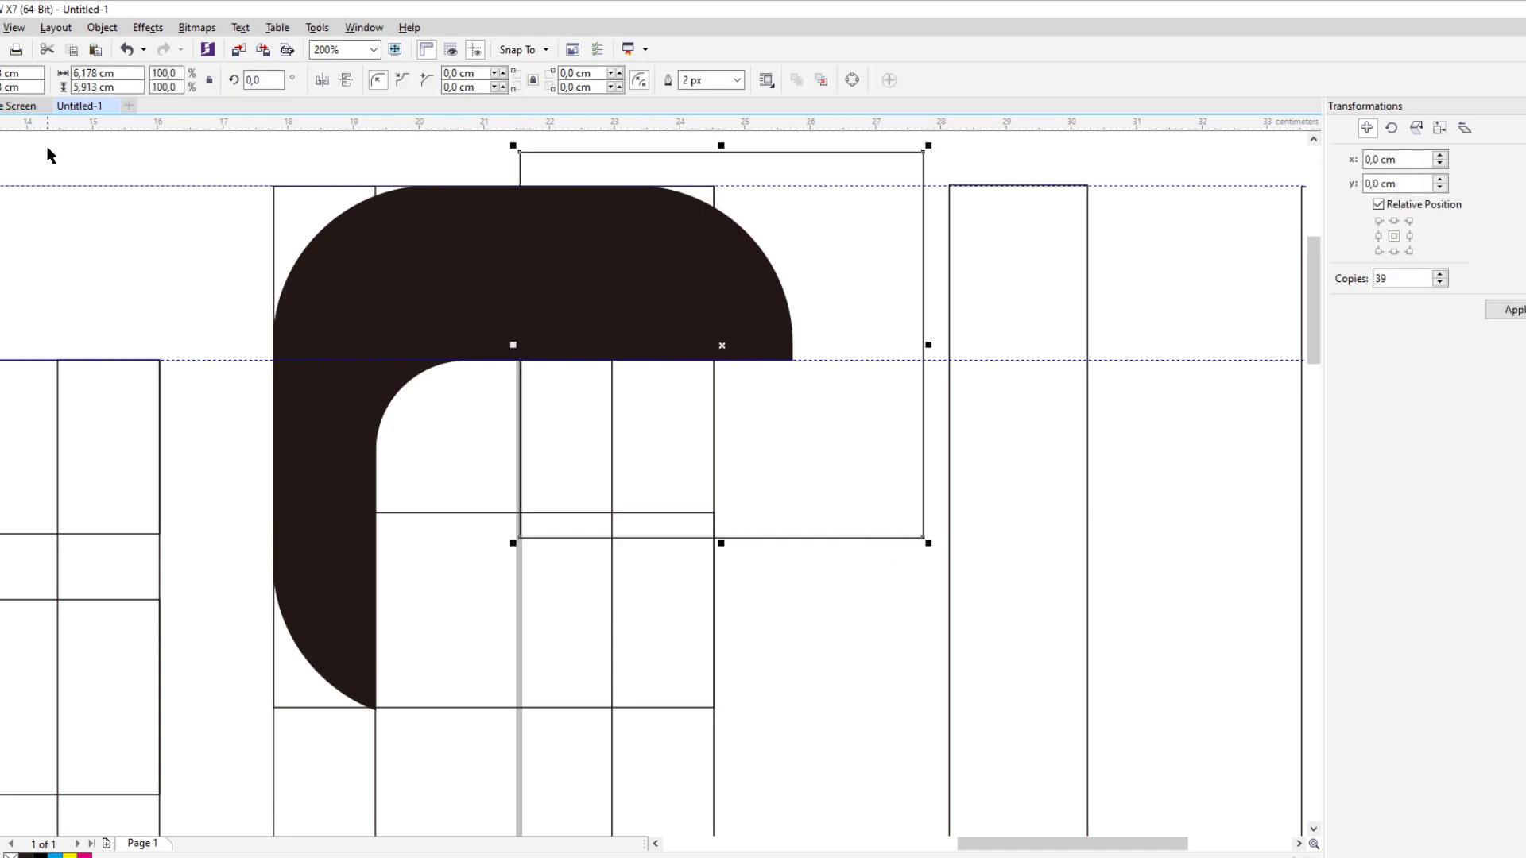
pyautogui.keyDown('shift'); pyautogui.click(392, 265); pyautogui.keyUp('shift')
pyautogui.click(530, 80)
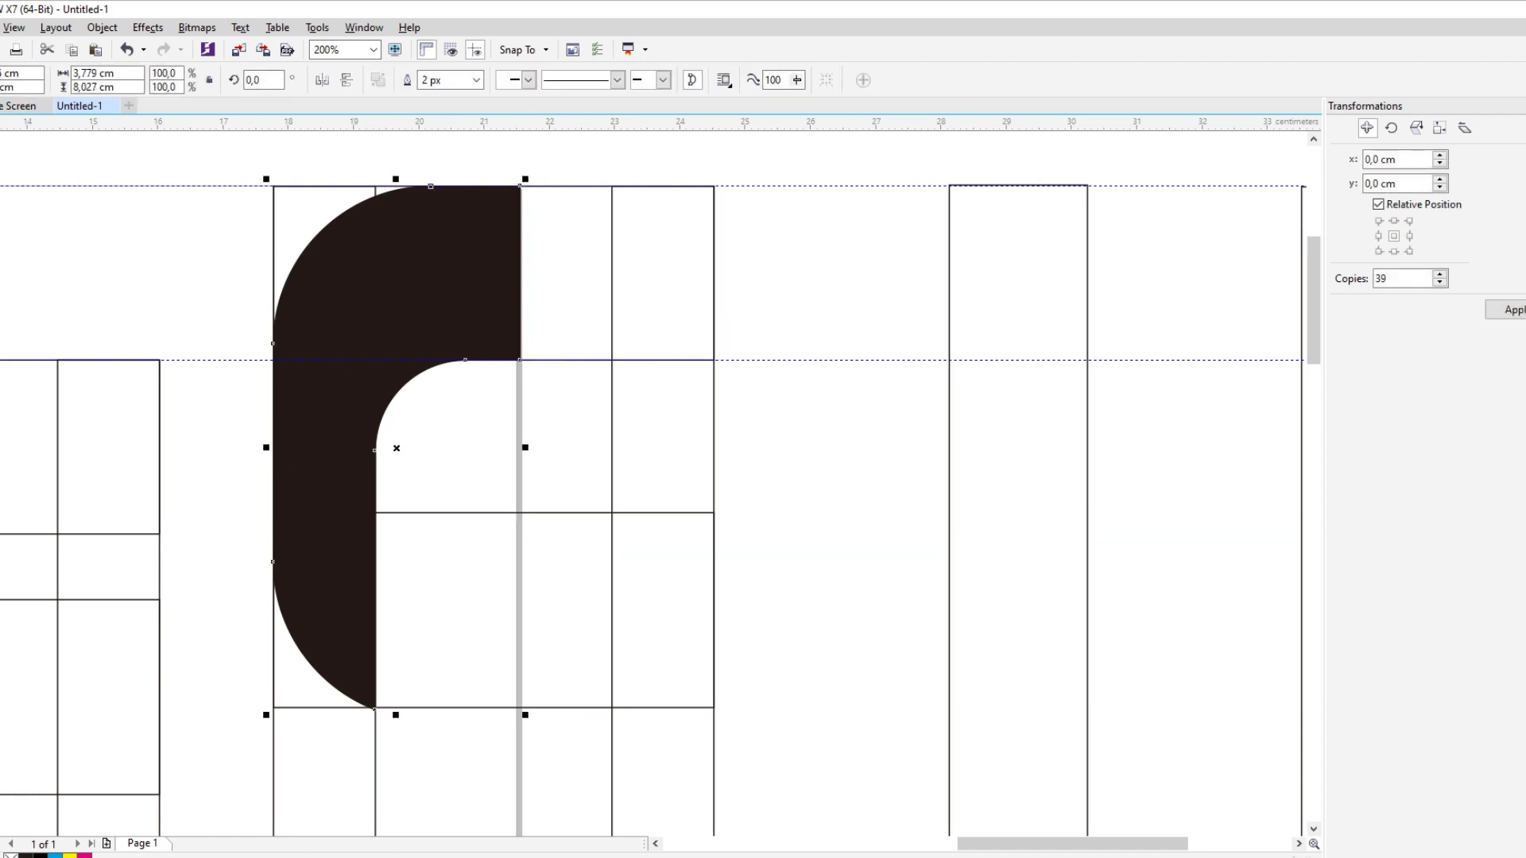
# Trim the tapered lower end off the black shape with a rectangle about 4.5 by 3.5 cm drawn over it
pyautogui.press('F6')
pyautogui.moveTo(209, 524); pyautogui.dragTo(507, 753)
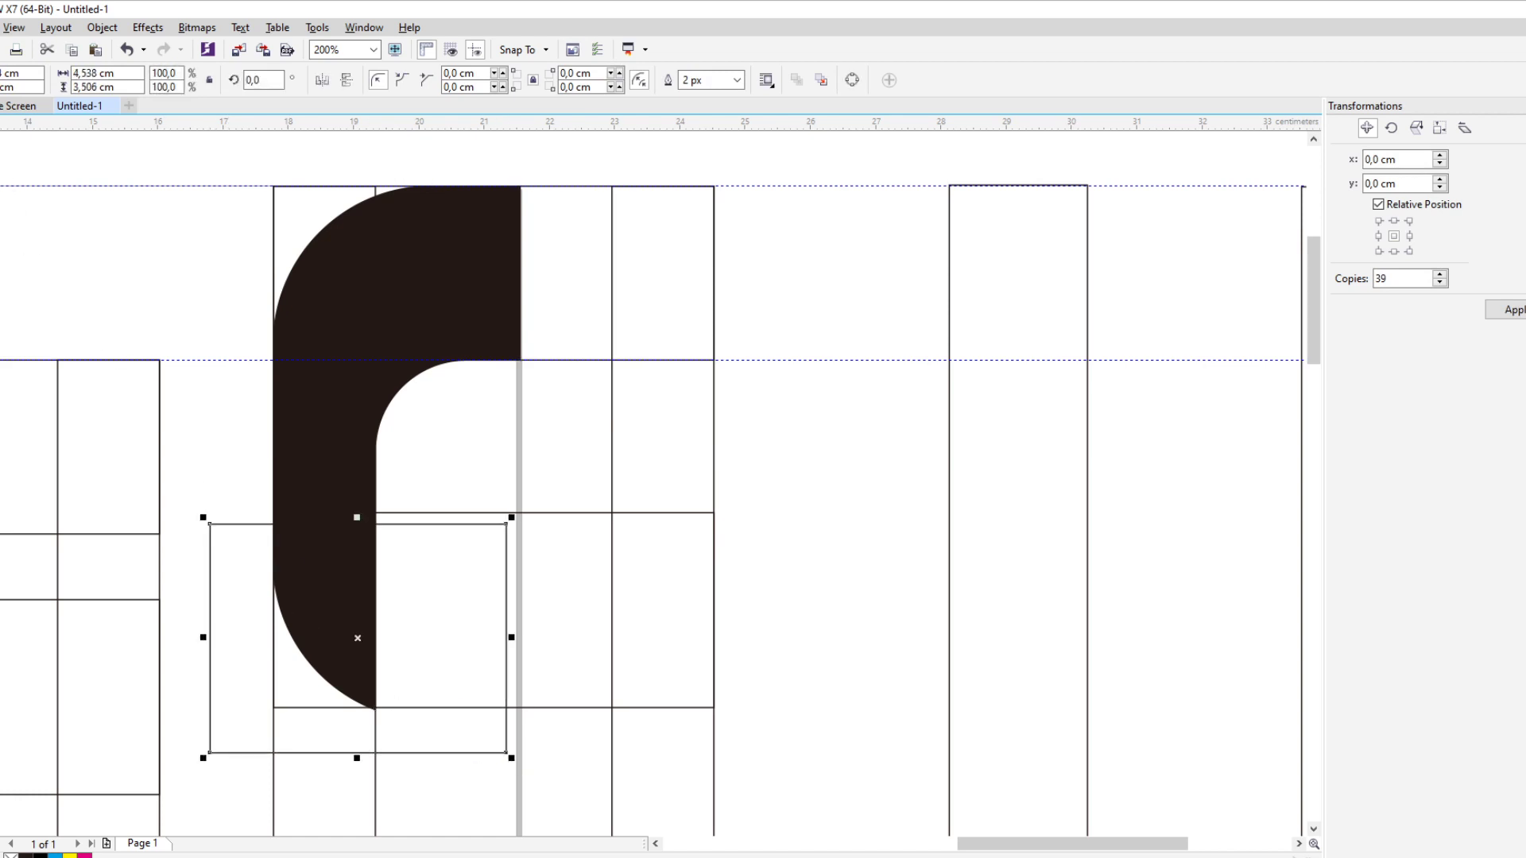
pyautogui.keyDown('shift'); pyautogui.click(448, 230); pyautogui.keyUp('shift')
pyautogui.click(531, 81)
pyautogui.scroll(-1, 372, 351)
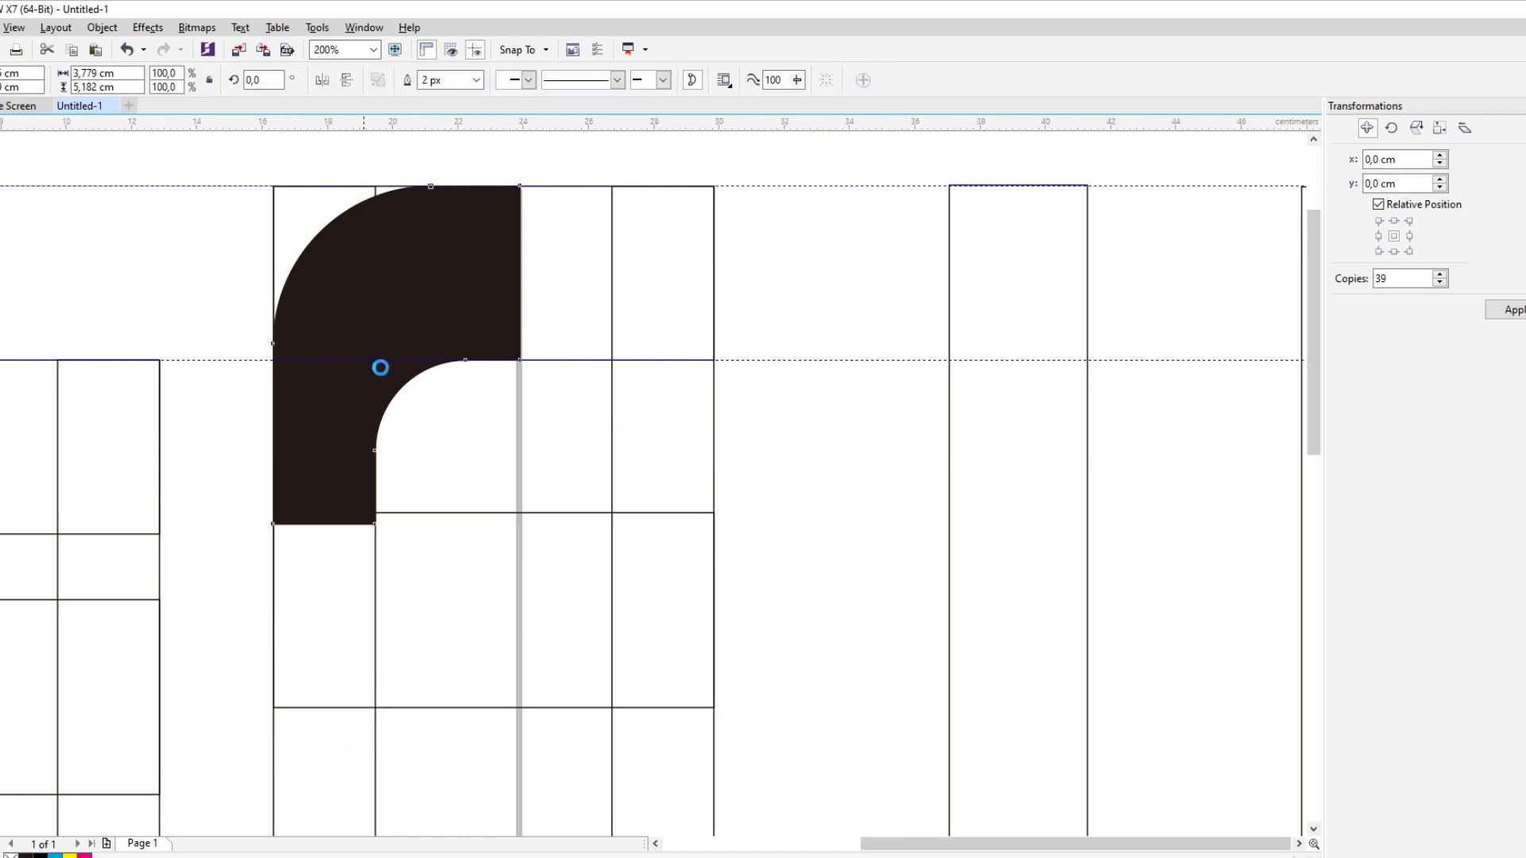
pyautogui.press('Escape')
pyautogui.moveTo(407, 311); pyautogui.dragTo(242, 226)
pyautogui.scroll(3, 164, 238)
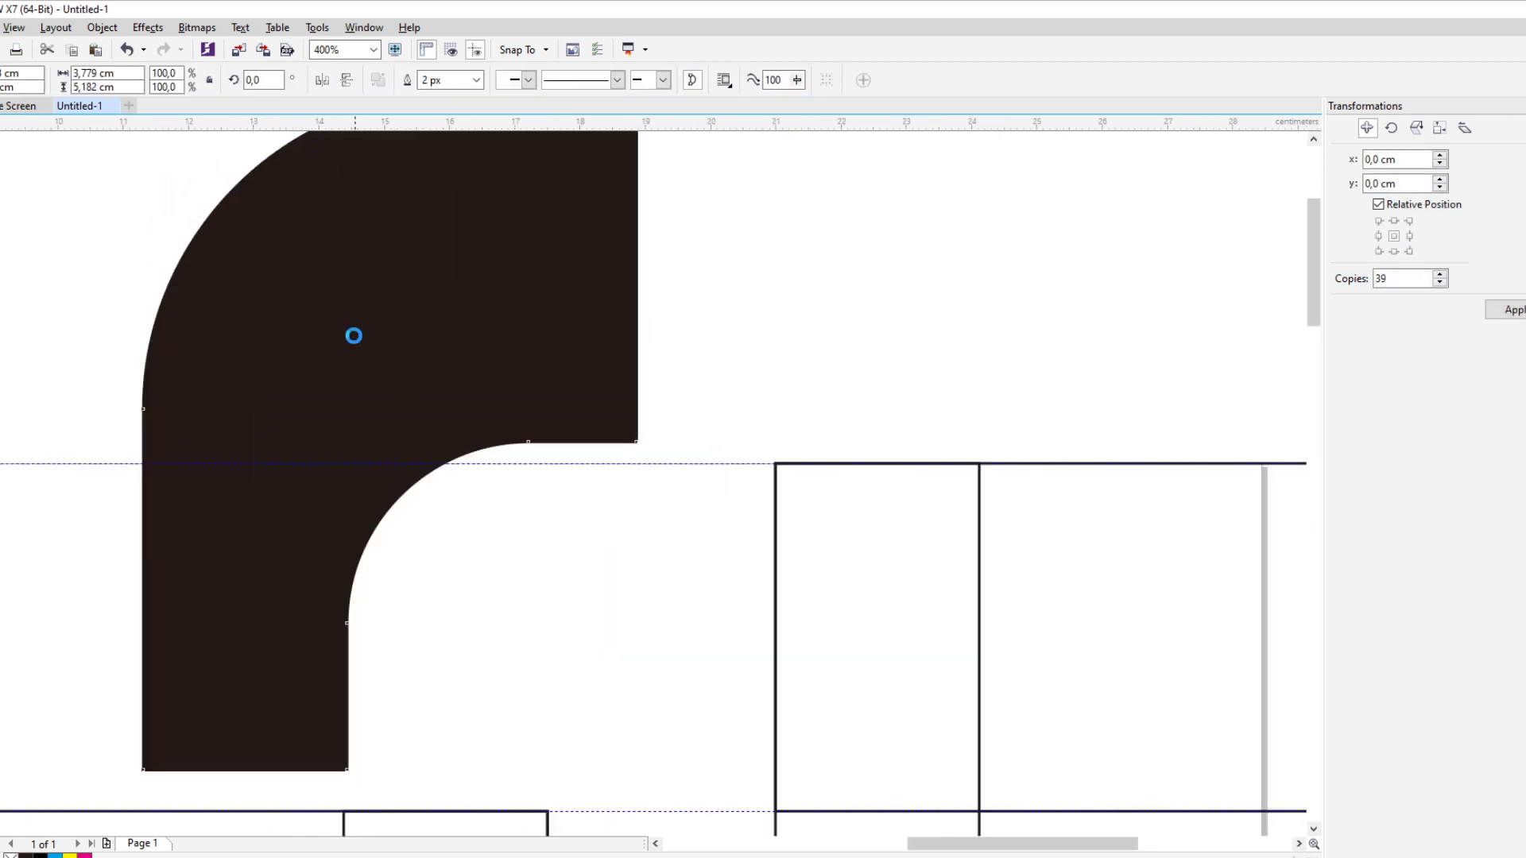
pyautogui.scroll(-3, 354, 334)
pyautogui.scroll(-1, 414, 318)
pyautogui.hotkey('ctrl', 'z')
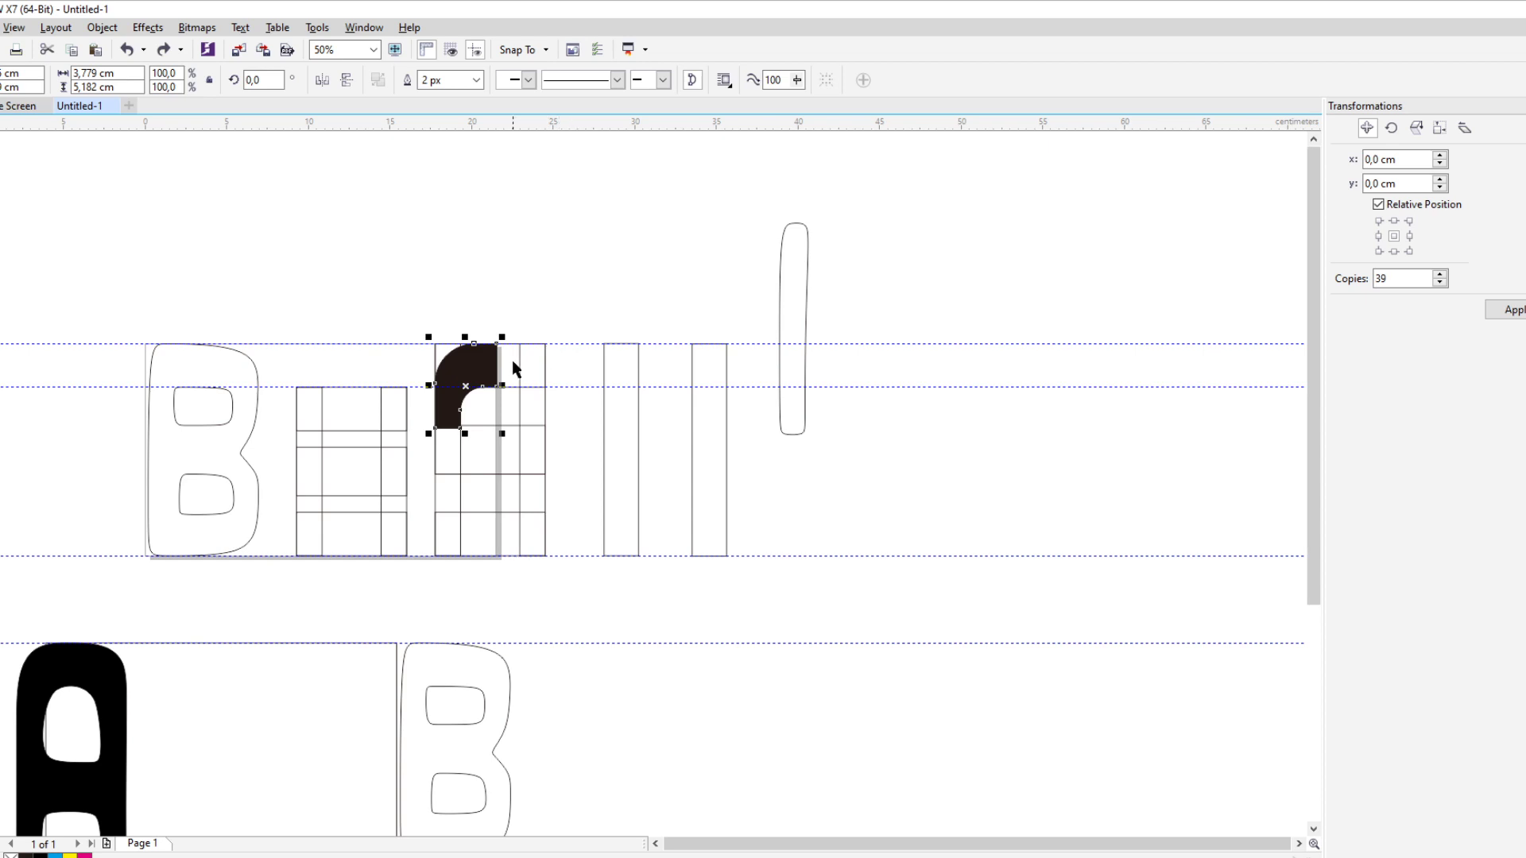
# Move the black curved piece clear above the taller grid and the two tall narrow rectangles away from it
pyautogui.moveTo(489, 362); pyautogui.dragTo(488, 243)
pyautogui.press('Escape')
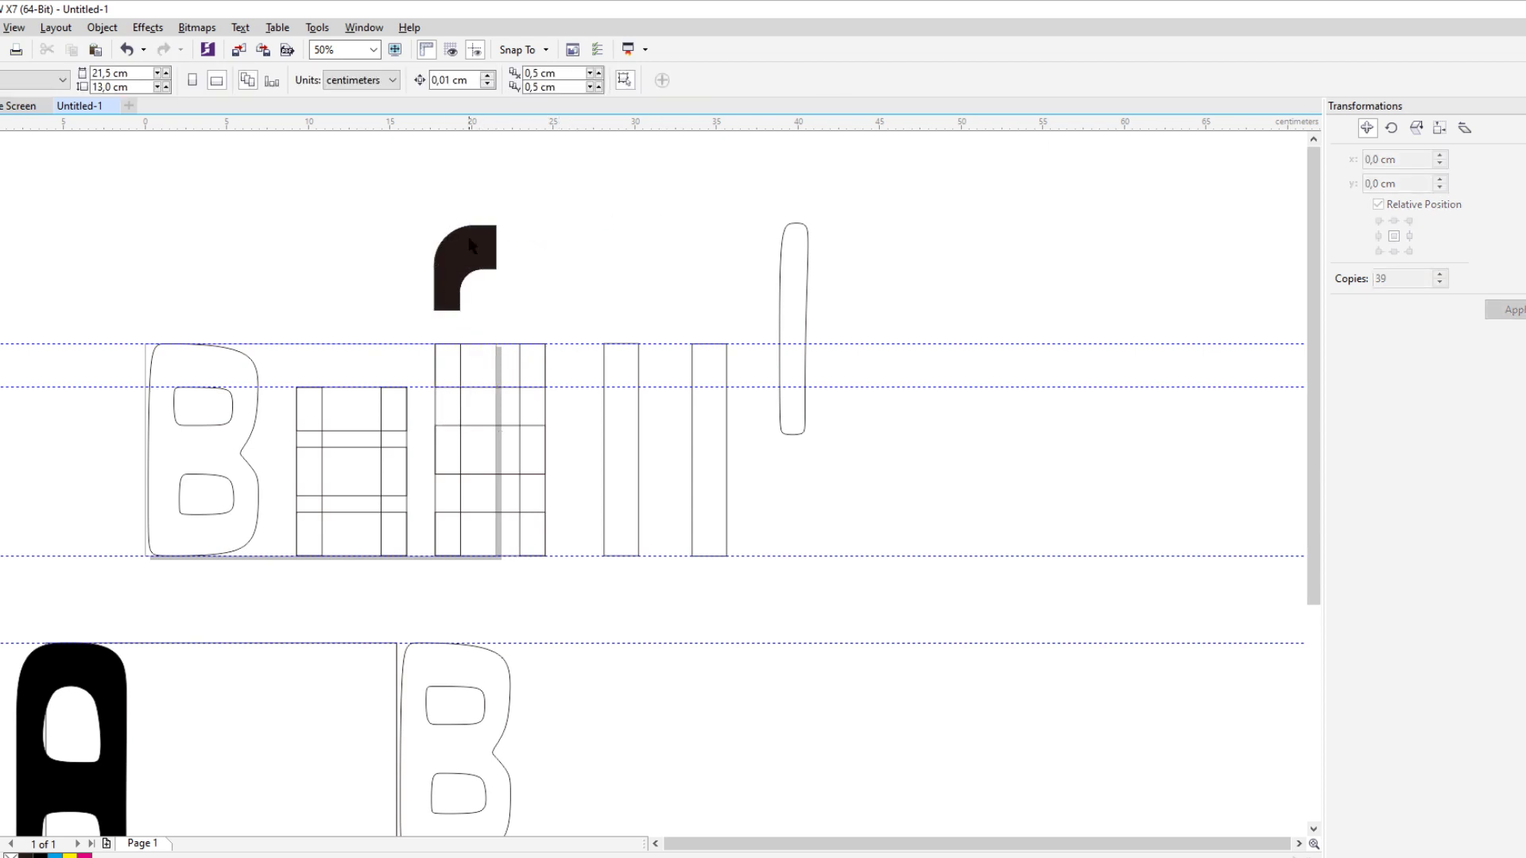
pyautogui.moveTo(579, 307); pyautogui.dragTo(791, 683)
pyautogui.moveTo(723, 514); pyautogui.dragTo(1117, 471)
# Group all the rectangles of the taller grid into one object
pyautogui.scroll(1, 501, 368)
pyautogui.click(538, 364)
pyautogui.moveTo(494, 366); pyautogui.dragTo(526, 346)
pyautogui.hotkey('ctrl', 'z')
pyautogui.press('Escape')
pyautogui.moveTo(348, 288); pyautogui.dragTo(648, 745)
pyautogui.hotkey('ctrl', 'g')
pyautogui.click(705, 310)
# Align the black curved piece to the top and left edges of the grouped taller grid
pyautogui.click(398, 153)
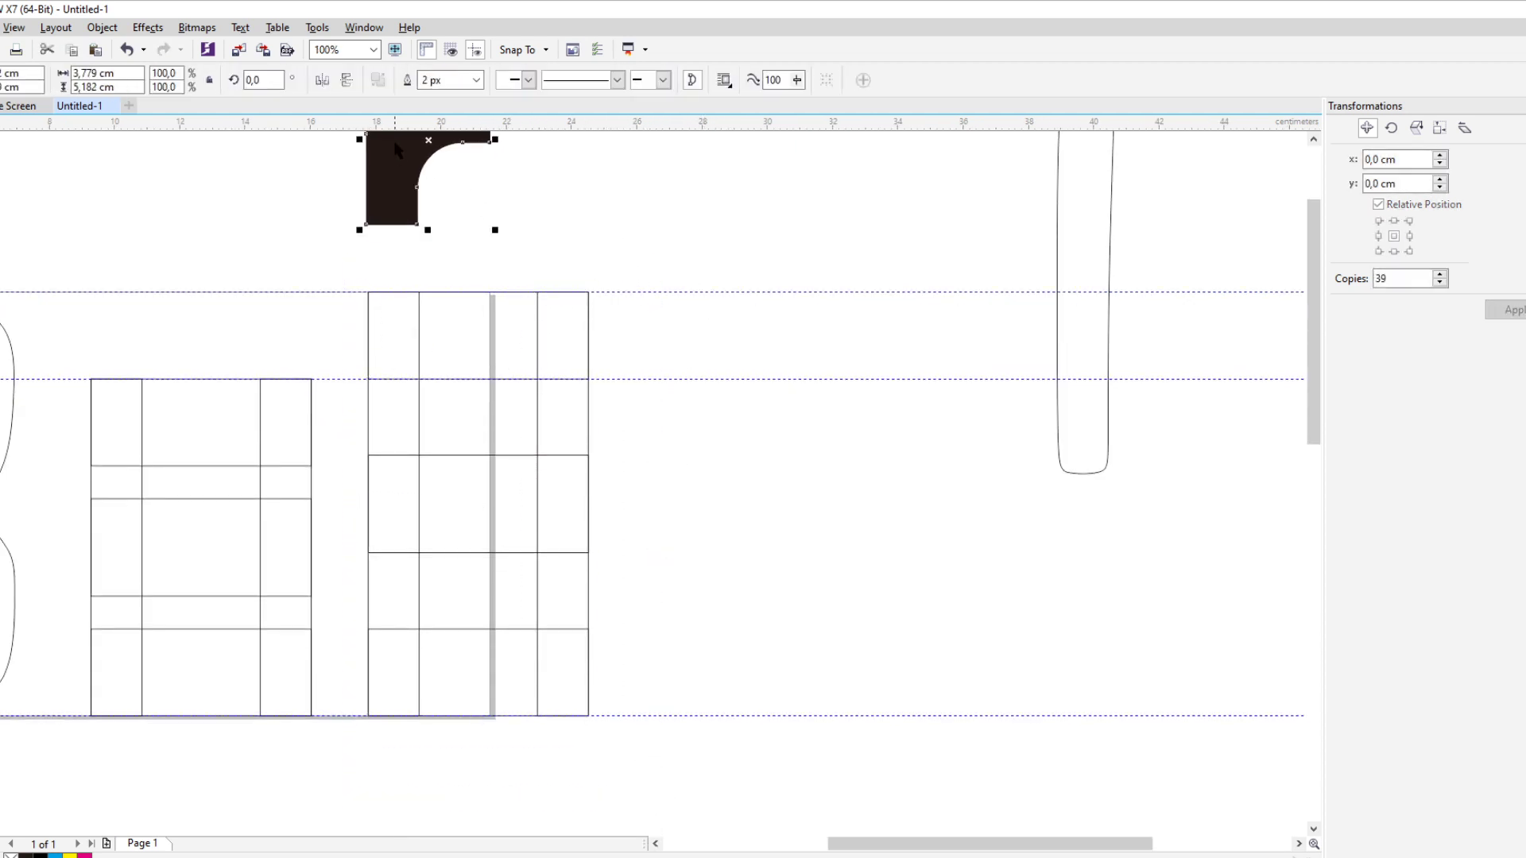
pyautogui.keyDown('shift'); pyautogui.click(391, 324); pyautogui.keyUp('shift')
pyautogui.press('t')
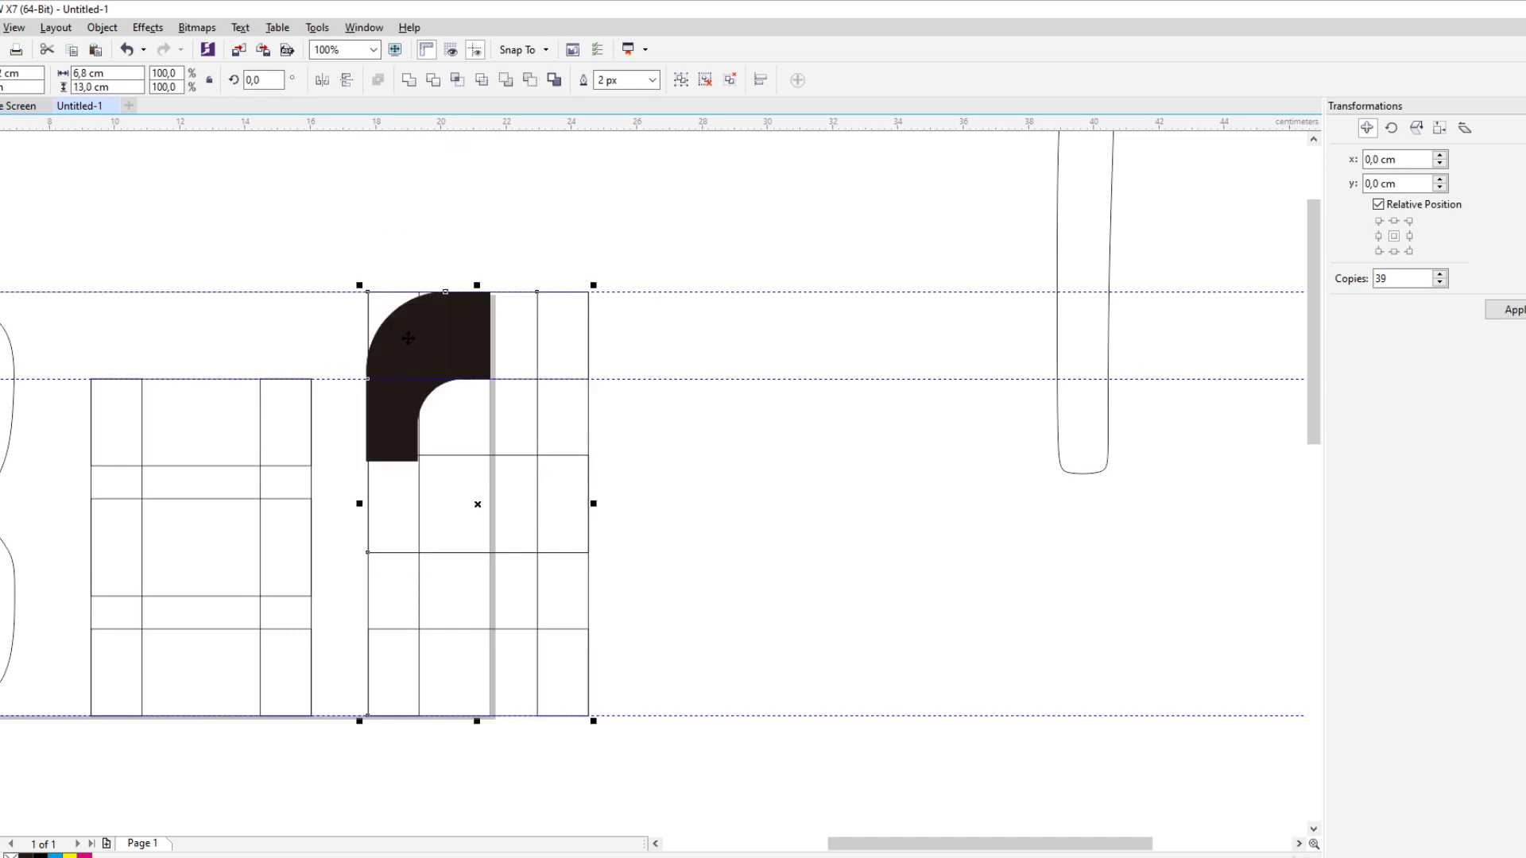
pyautogui.press('l')
pyautogui.click(667, 205)
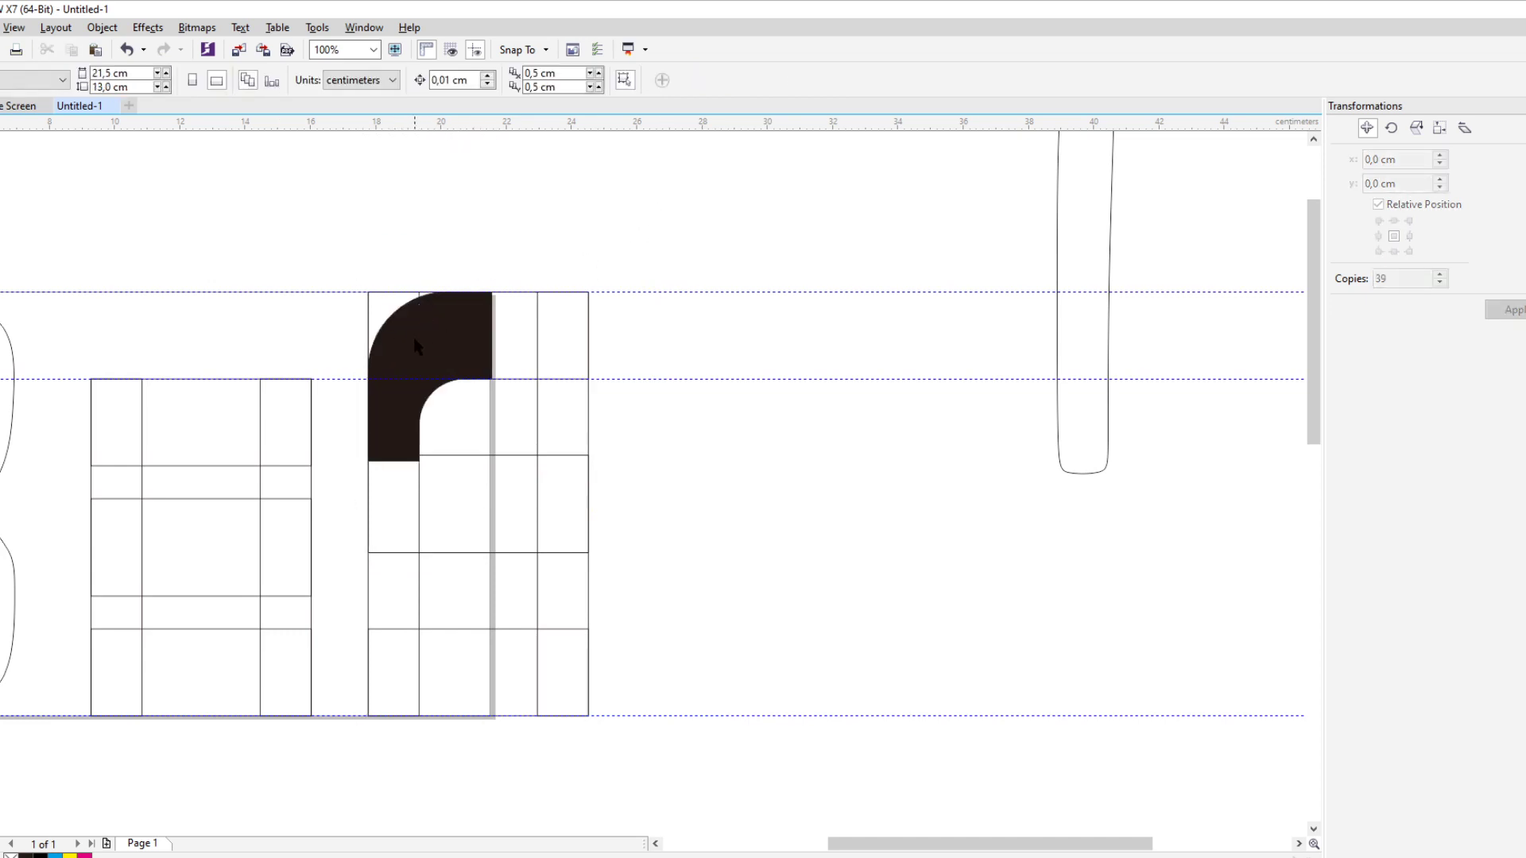
pyautogui.scroll(-2, 416, 345)
pyautogui.scroll(1, 359, 447)
pyautogui.scroll(-1, 421, 412)
pyautogui.scroll(2, 519, 279)
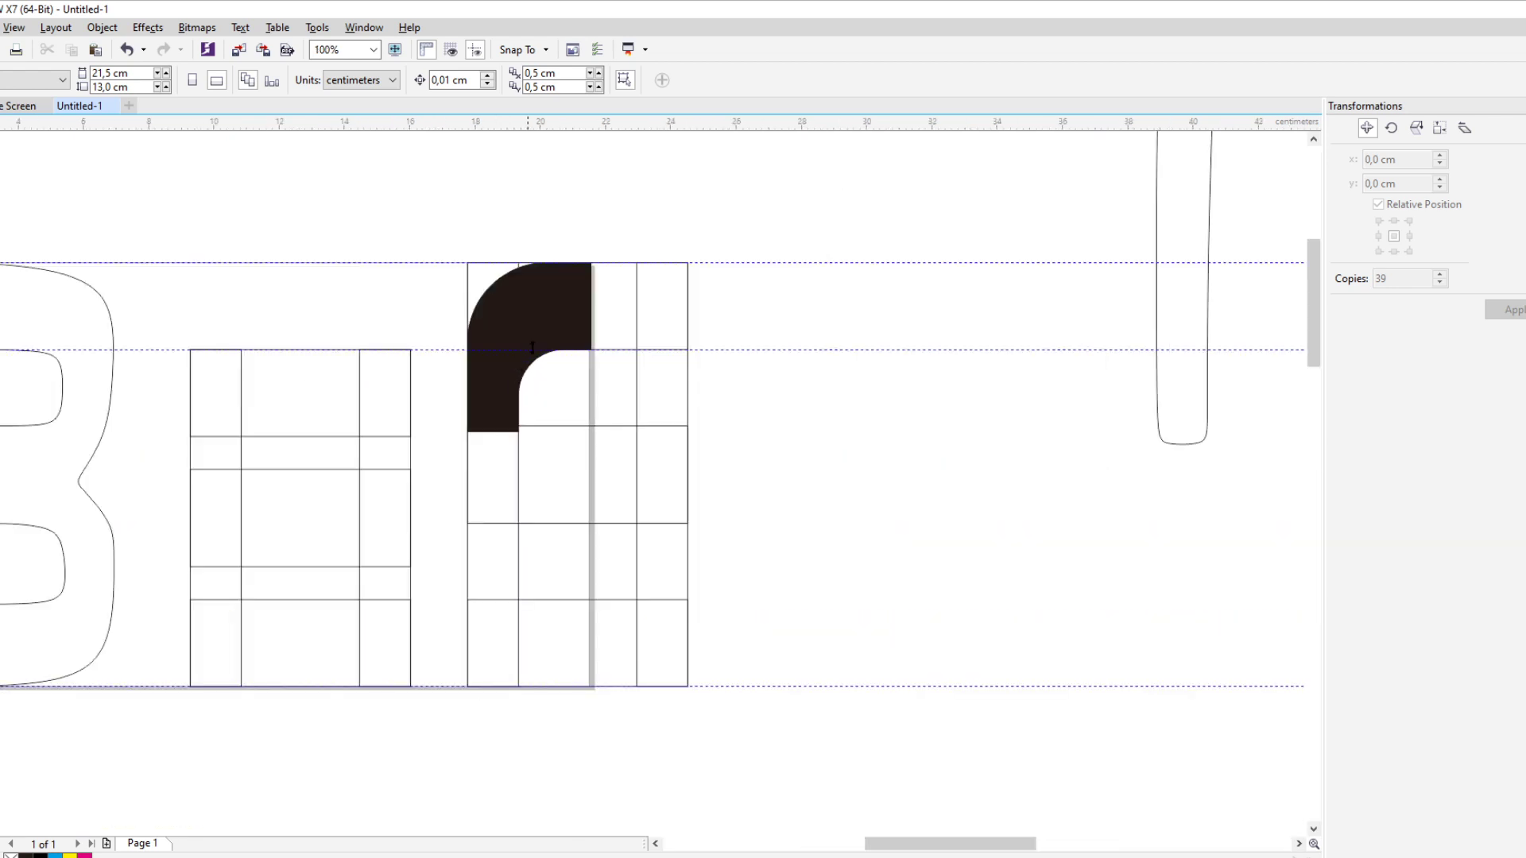
pyautogui.scroll(1, 519, 279)
# Mirror a copy of the curved piece horizontally and align it to the taller grid's right edge
pyautogui.click(519, 279)
pyautogui.scroll(-1, 519, 279)
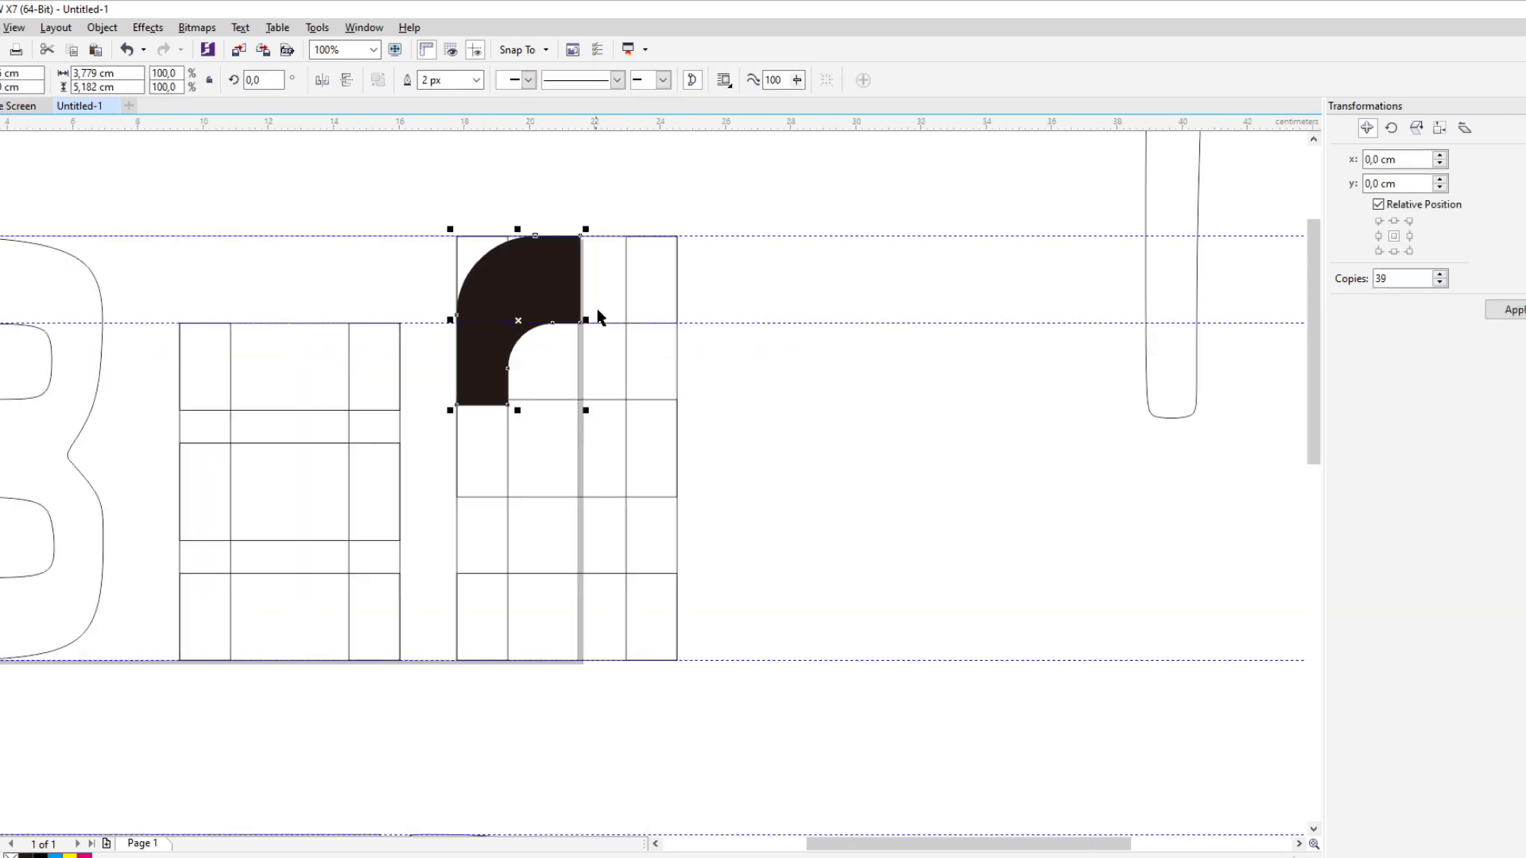
pyautogui.scroll(-1, 531, 296)
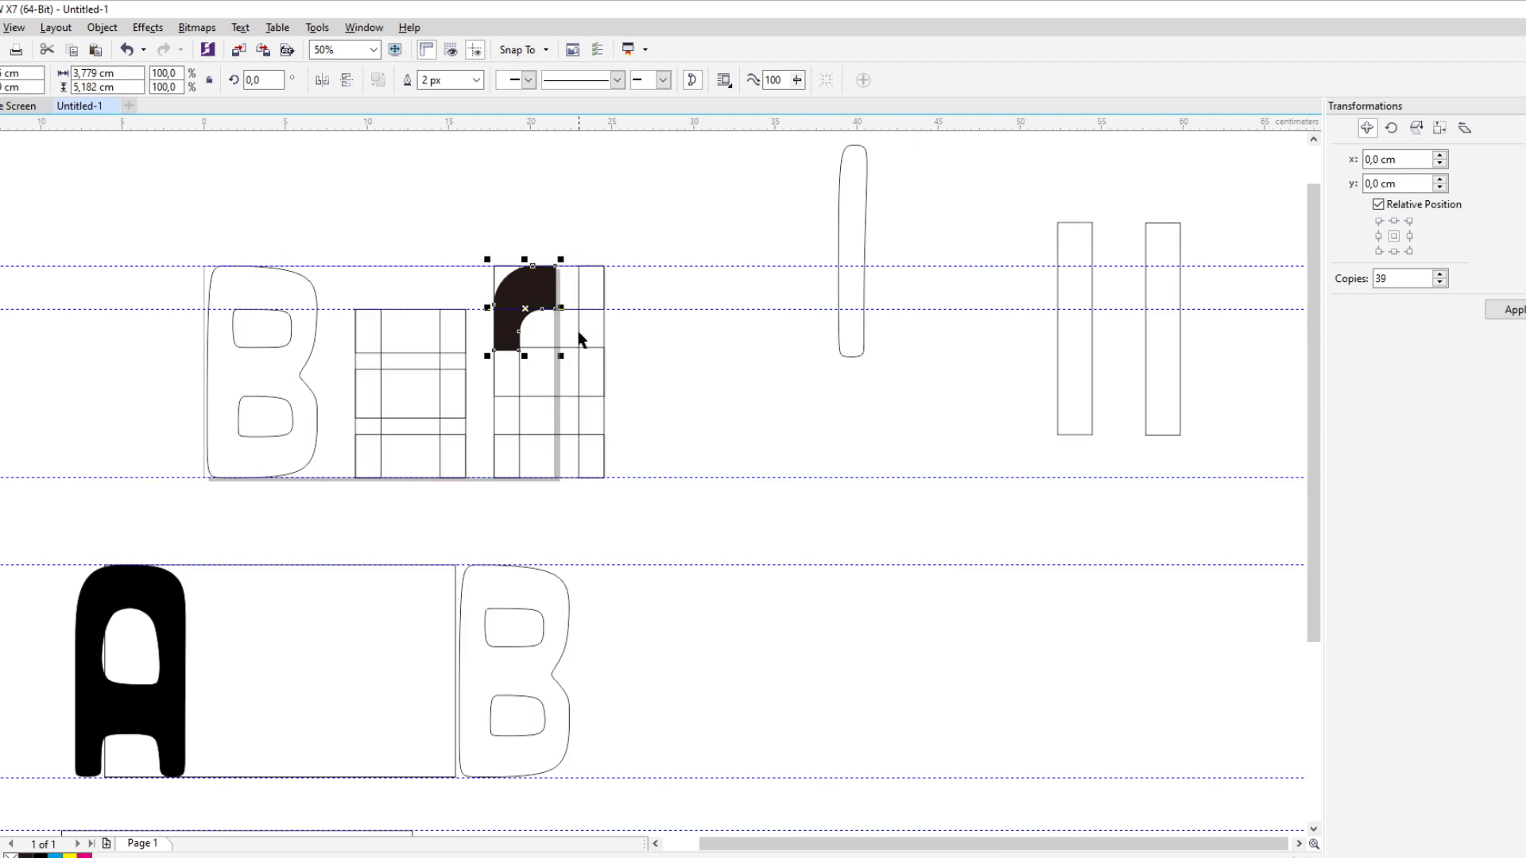
pyautogui.scroll(1, 576, 318)
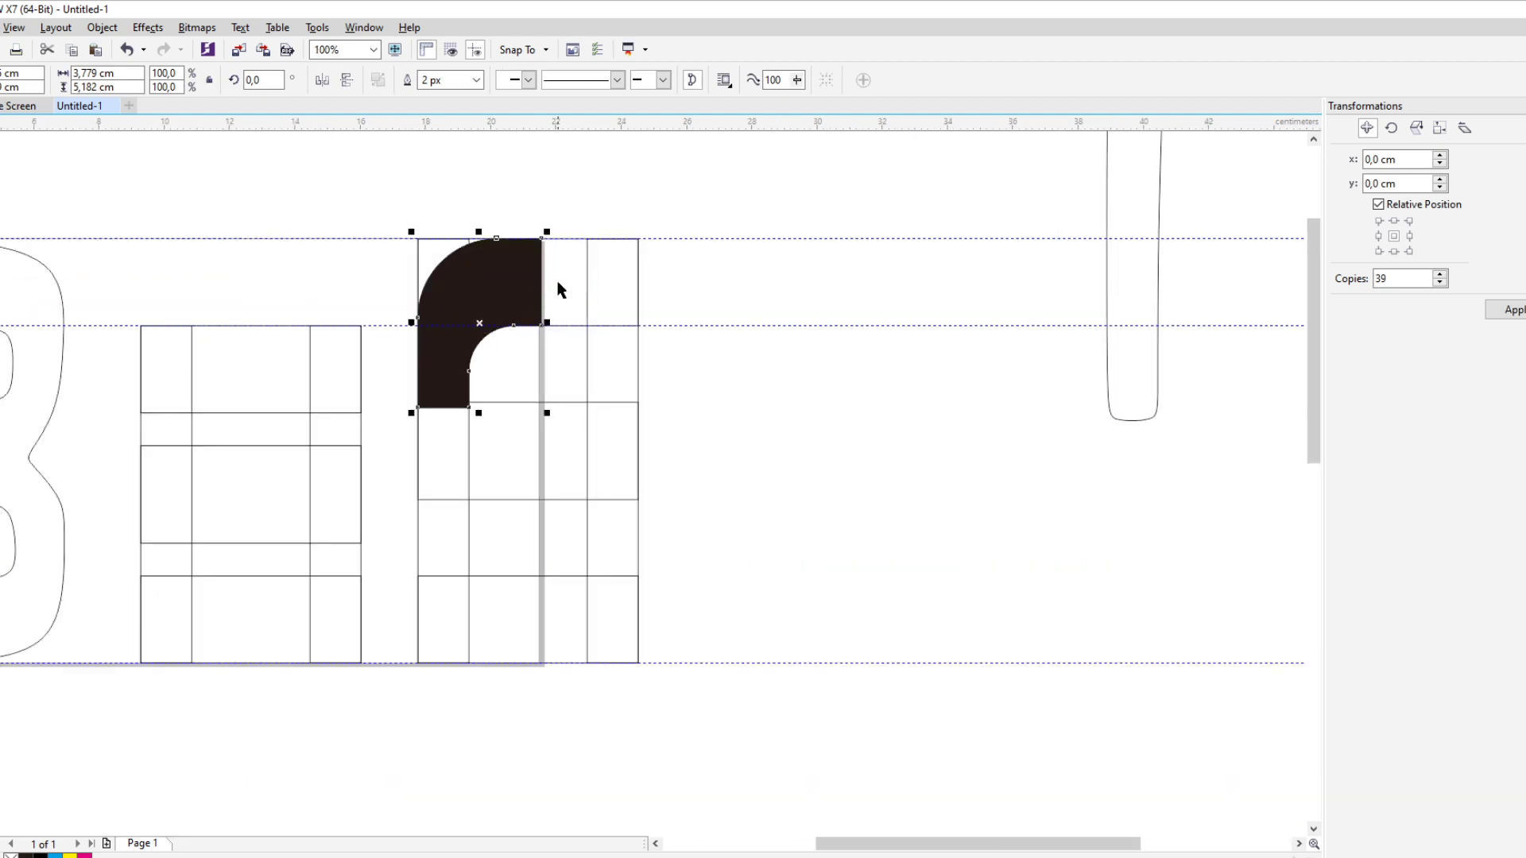
pyautogui.click(327, 81)
pyautogui.scroll(1, 589, 269)
pyautogui.click(612, 293)
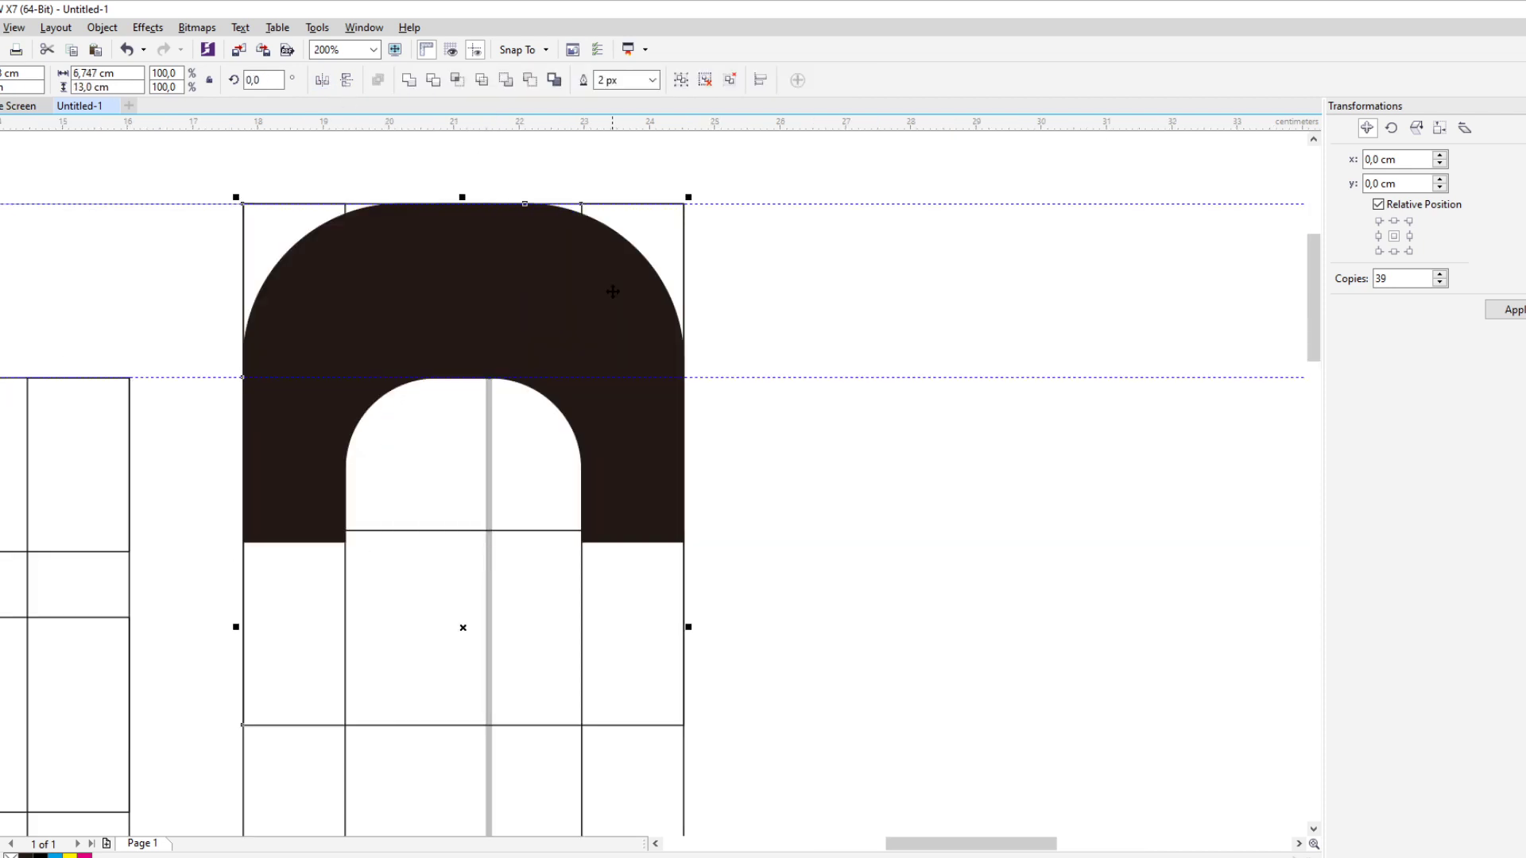
pyautogui.click(813, 259)
pyautogui.click(369, 231)
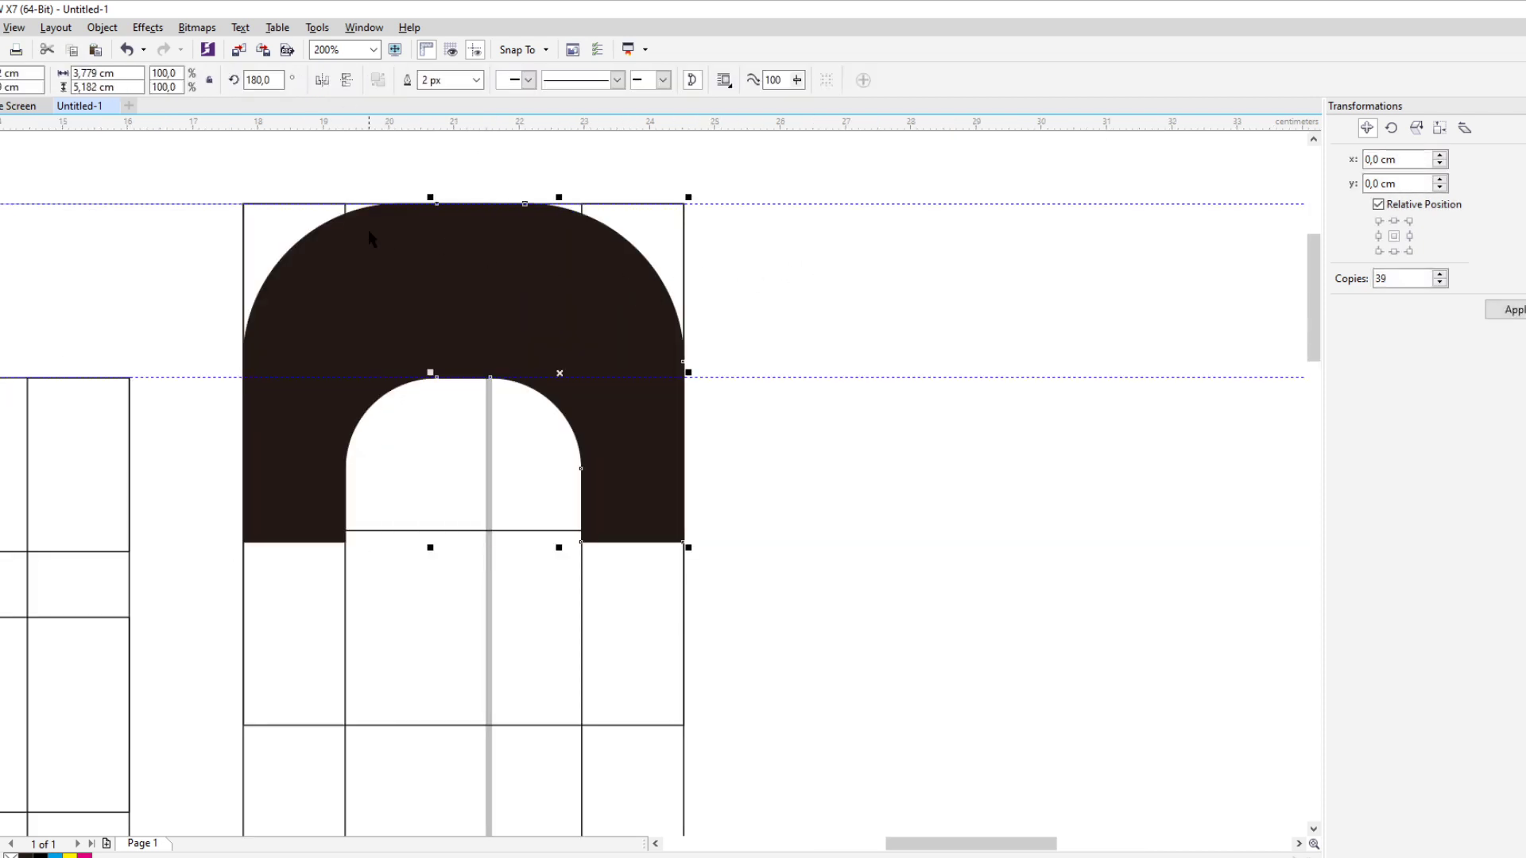
# Examine the overlap between the two curved halves along the top of the arch
pyautogui.scroll(2, 369, 230)
pyautogui.scroll(-1, 387, 274)
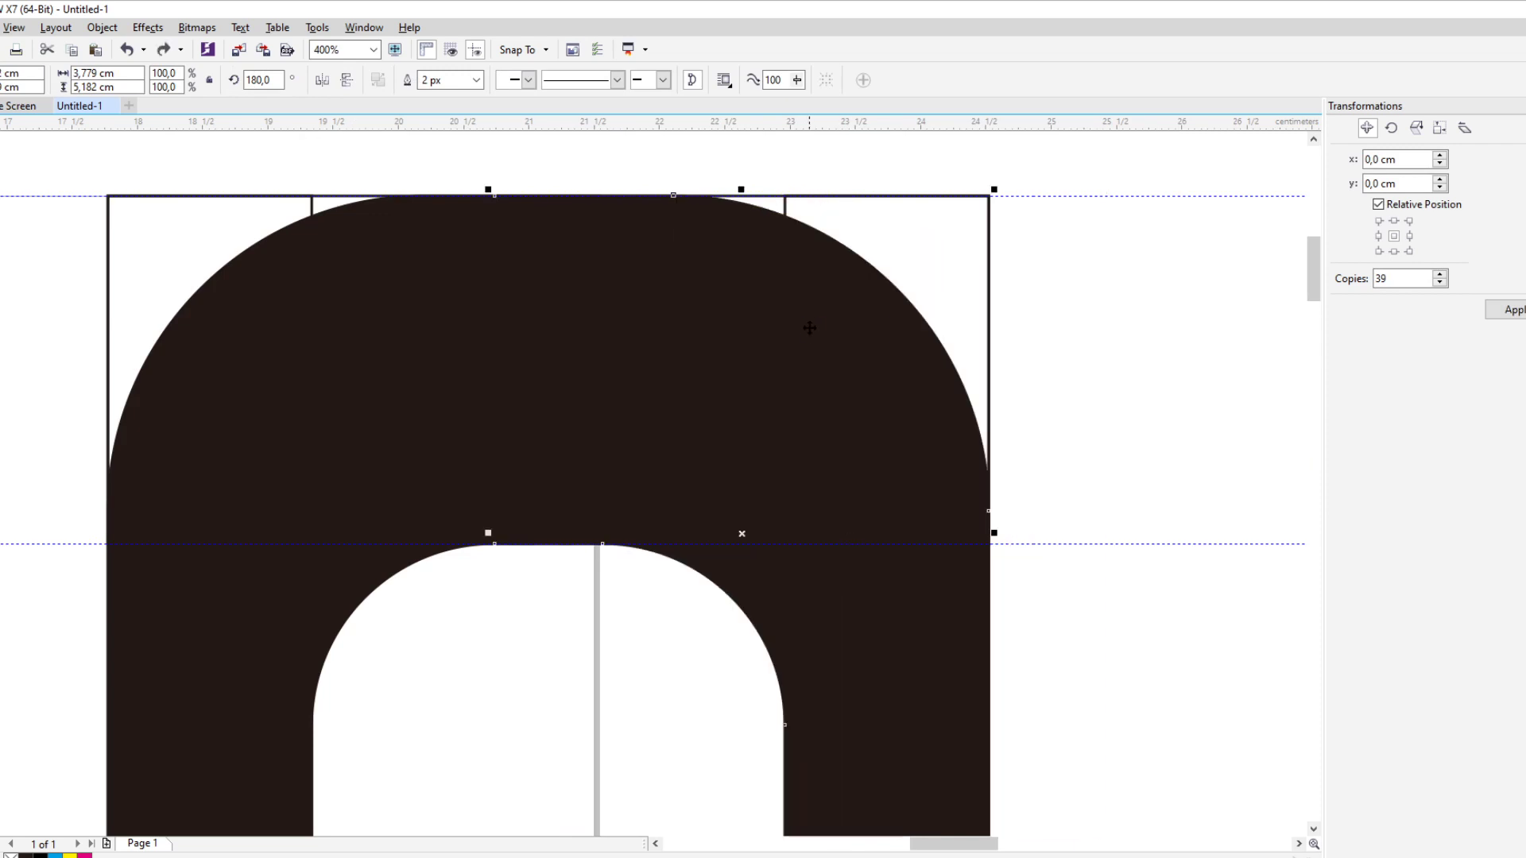
pyautogui.scroll(-1, 807, 327)
pyautogui.moveTo(756, 337); pyautogui.dragTo(898, 333)
pyautogui.hotkey('ctrl', 'z')
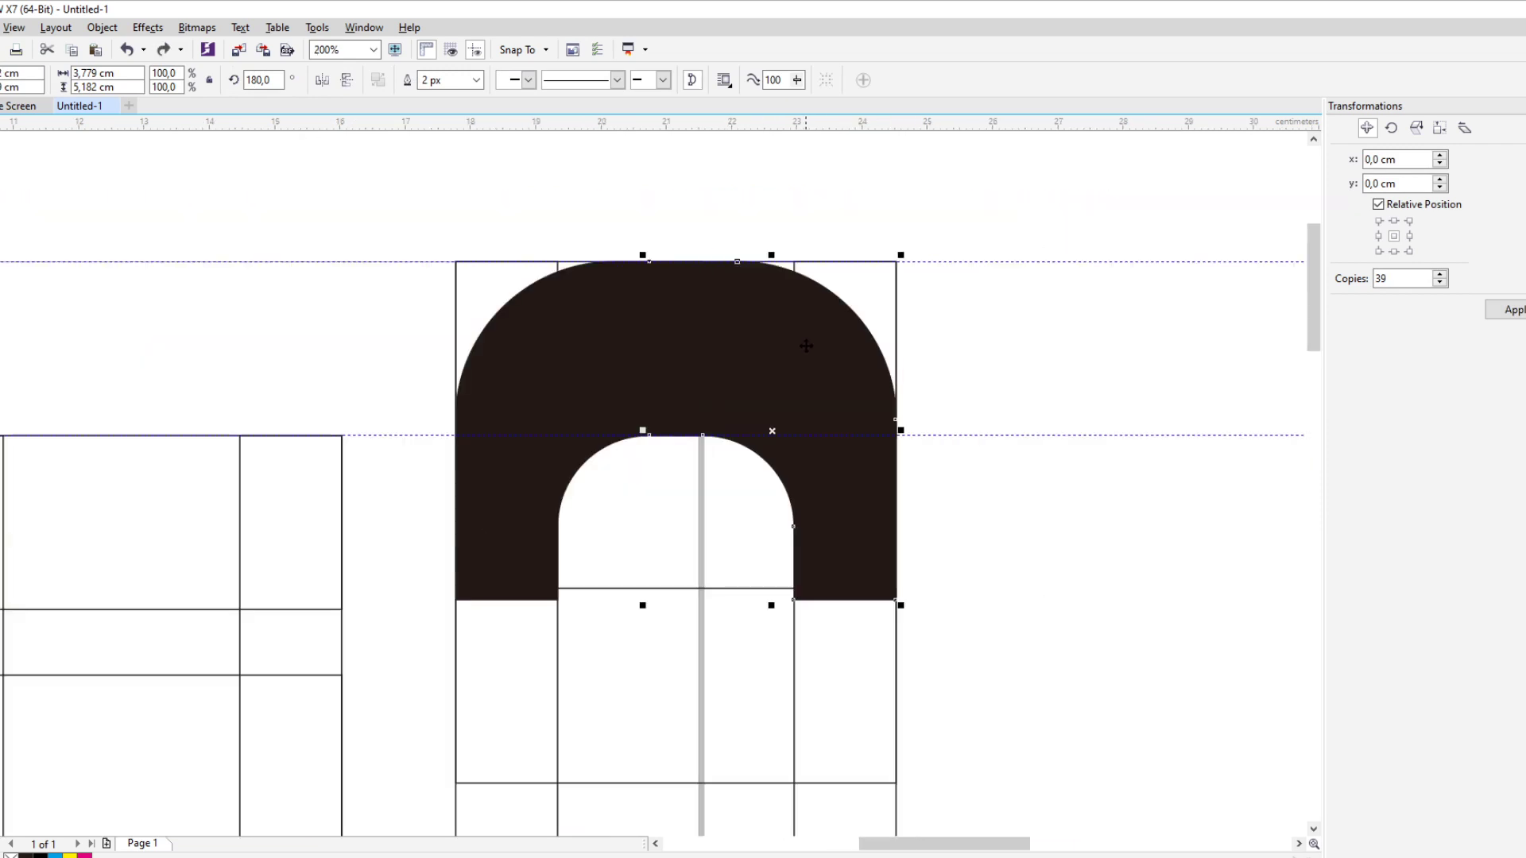
pyautogui.scroll(3, 803, 340)
pyautogui.scroll(-3, 564, 552)
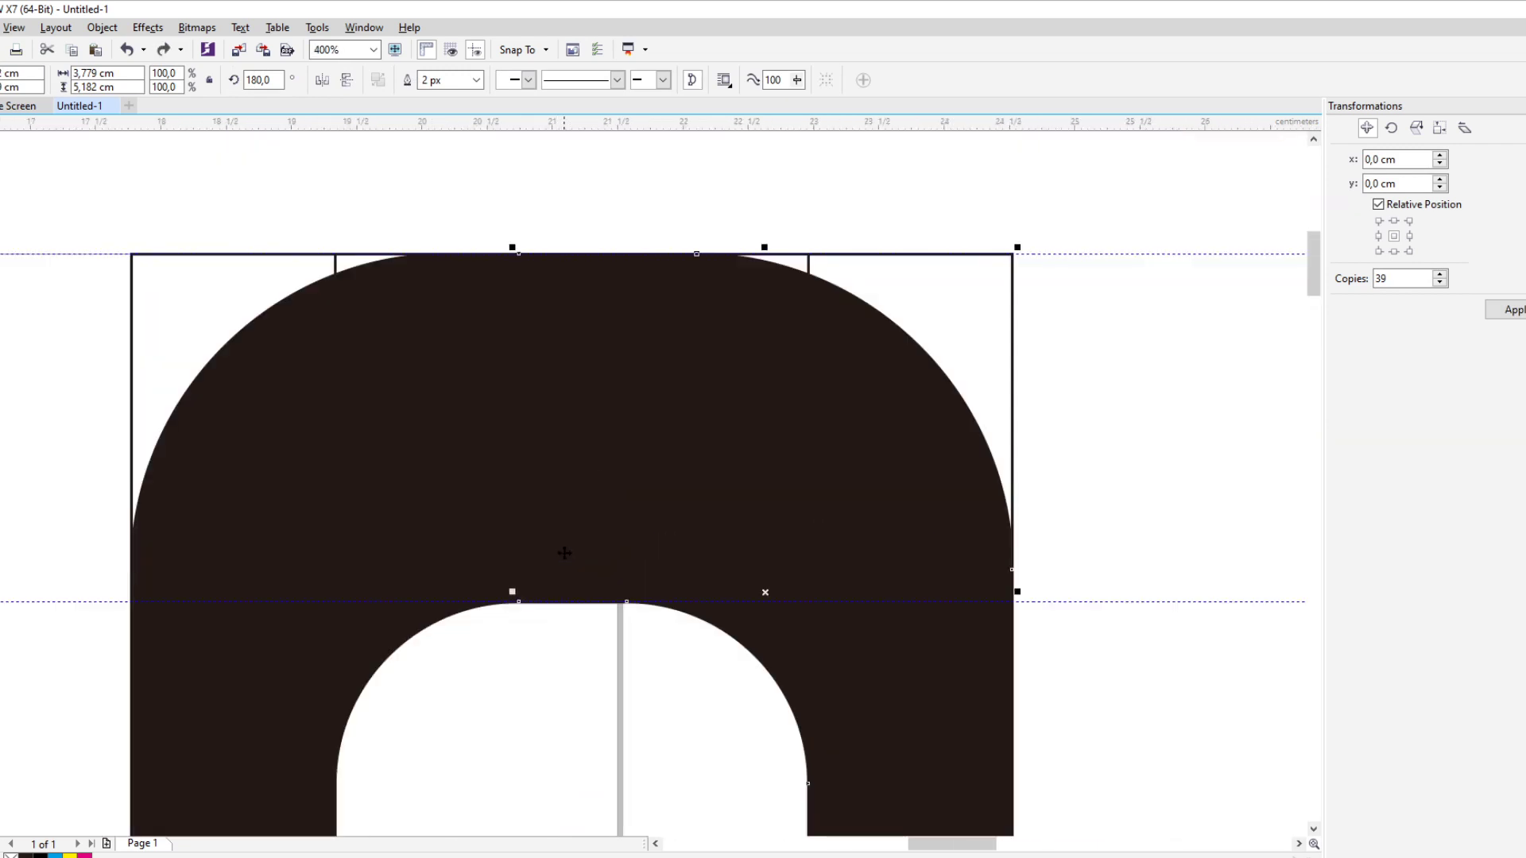
pyautogui.click(936, 426)
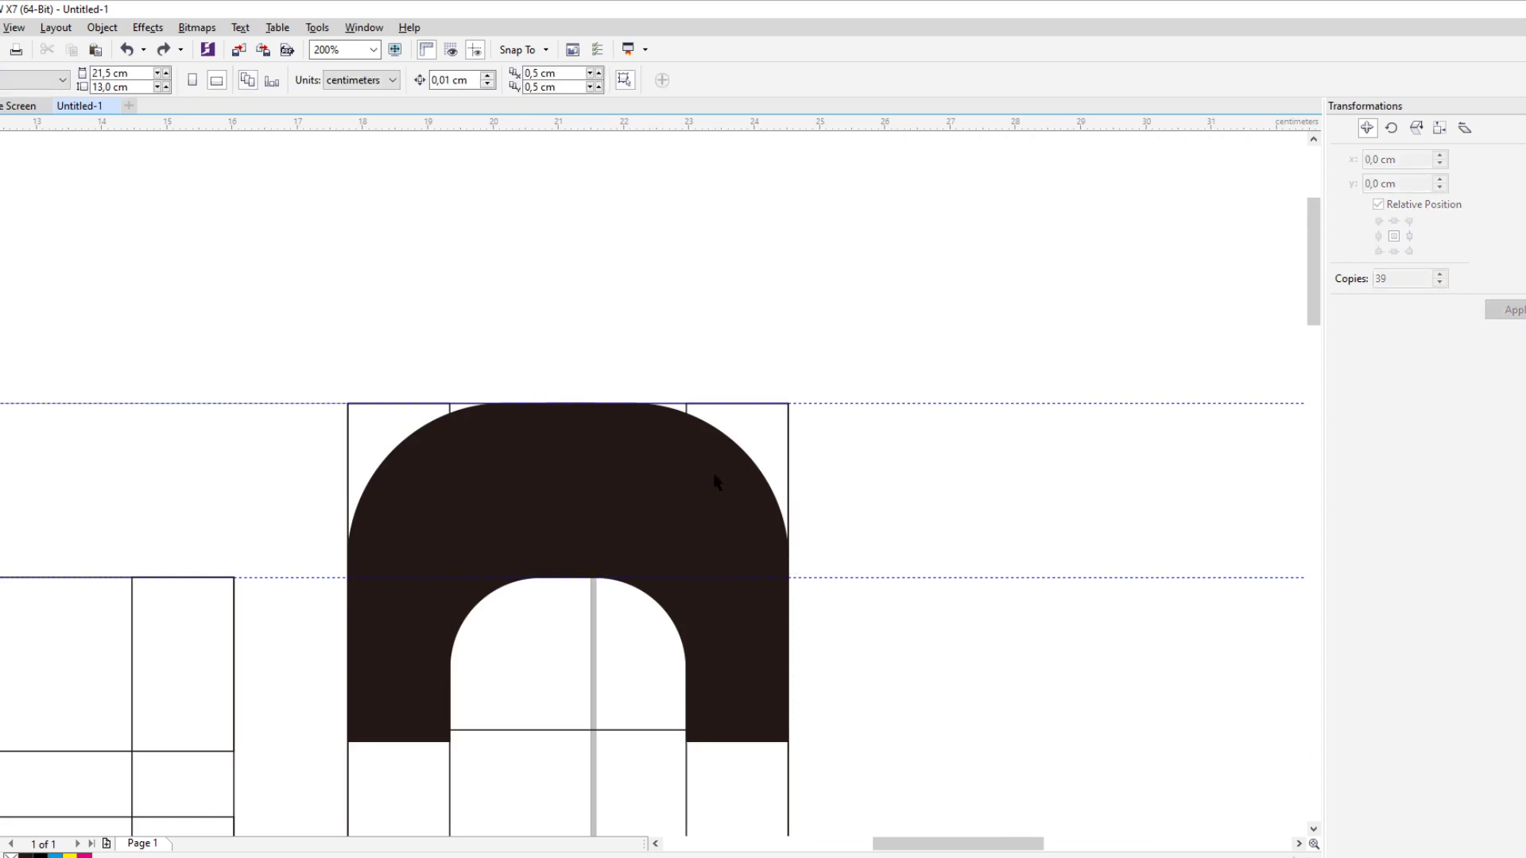
# Delete the mirrored right half of the arch
pyautogui.click(715, 481)
pyautogui.moveTo(684, 499); pyautogui.dragTo(858, 489)
pyautogui.press('Delete')
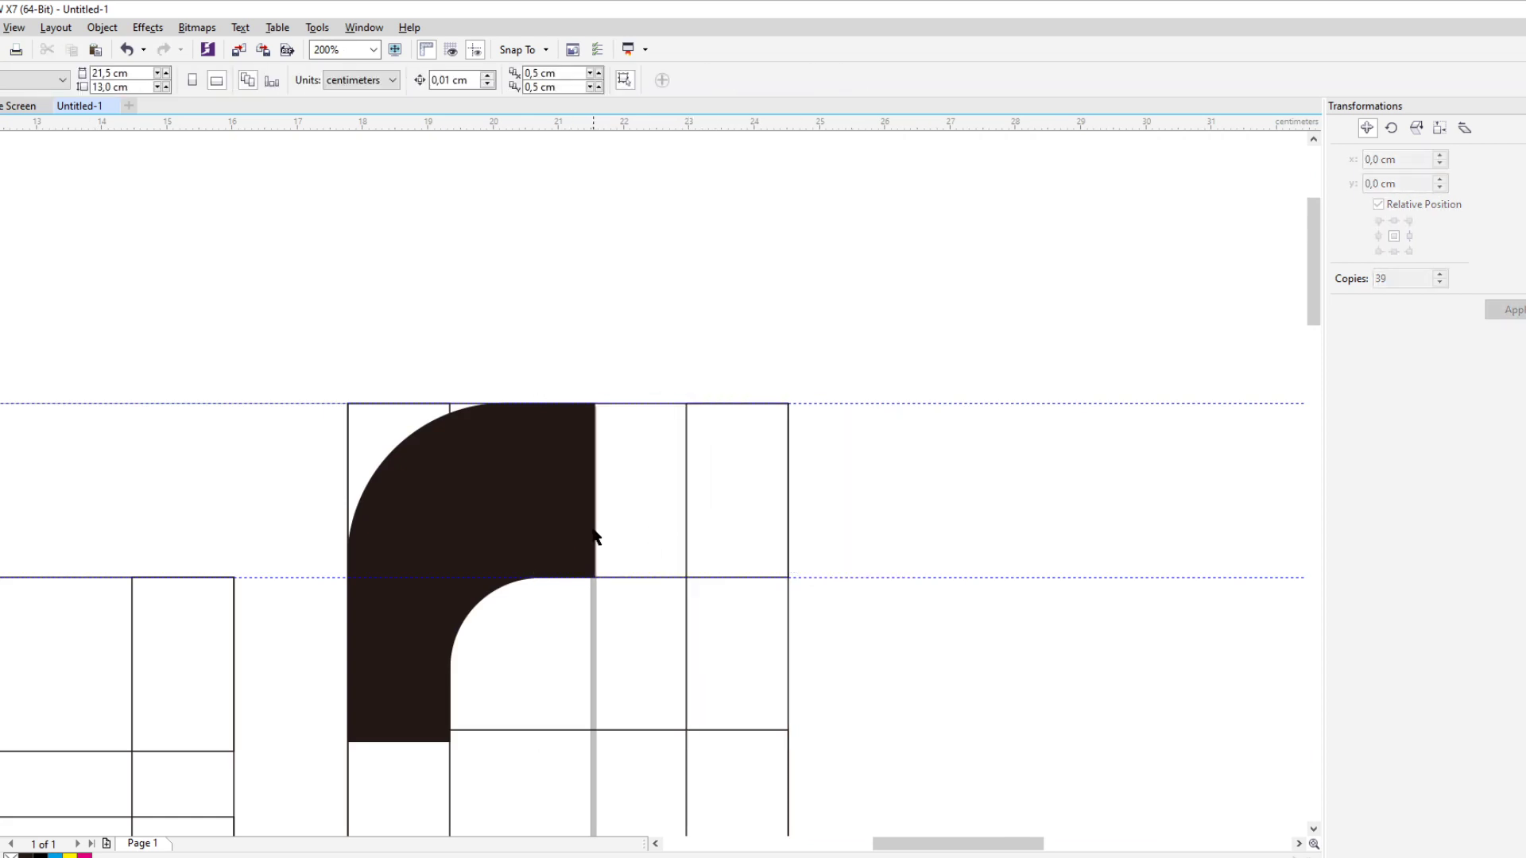
# Shorten the curved piece's horizontal arm by moving its end nodes, making the piece about 3.3 cm wide
pyautogui.scroll(1, 591, 522)
pyautogui.press('F10')
pyautogui.moveTo(551, 234); pyautogui.dragTo(537, 635)
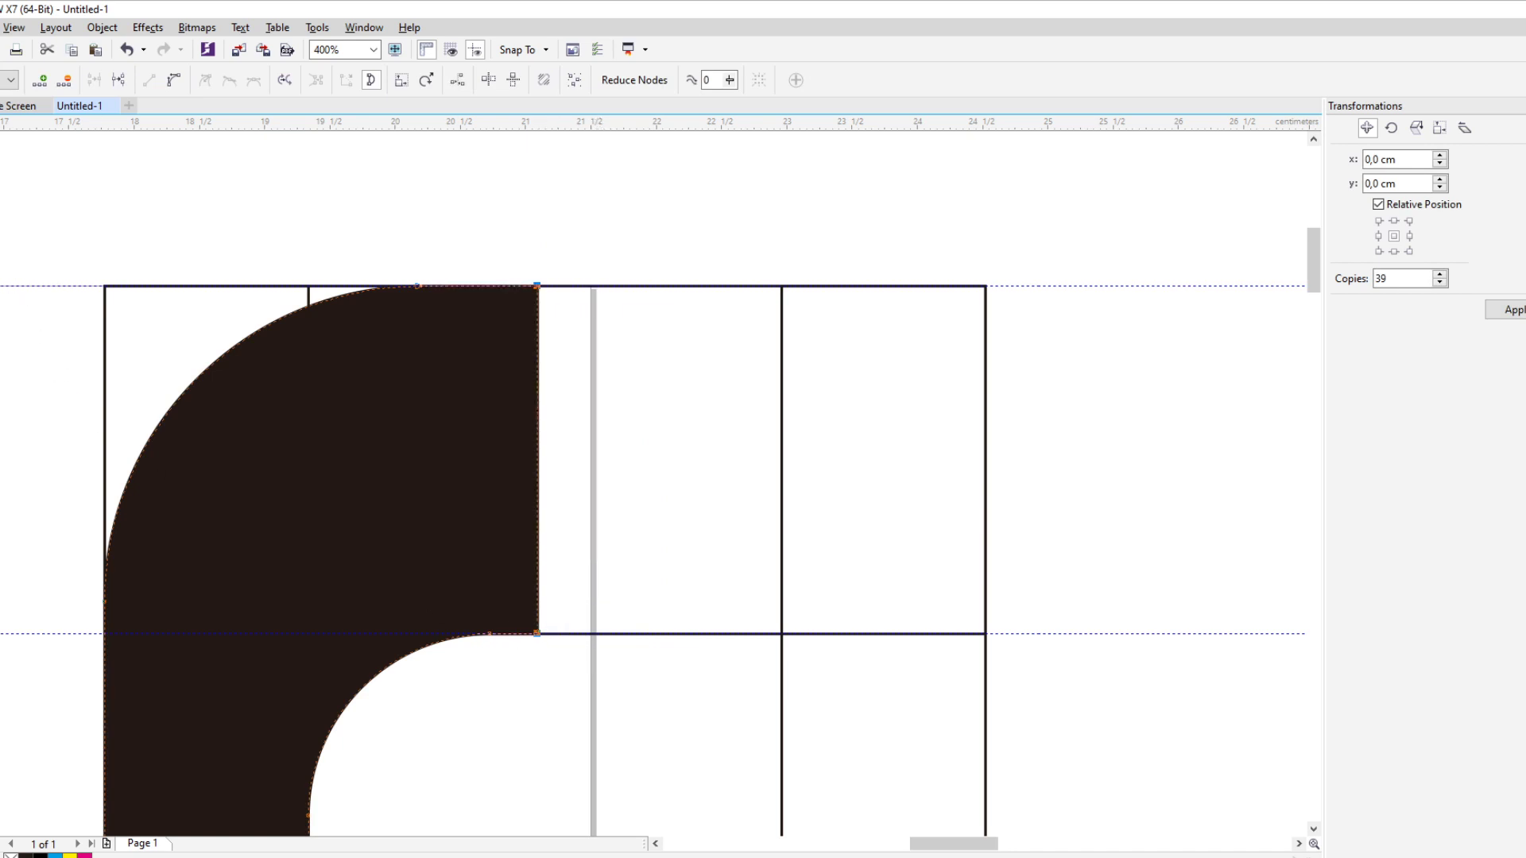
pyautogui.press('space')
pyautogui.click(525, 384)
# Create a horizontally mirrored copy of the shortened curved piece and right-align it with the taller grid
pyautogui.scroll(-1, 525, 384)
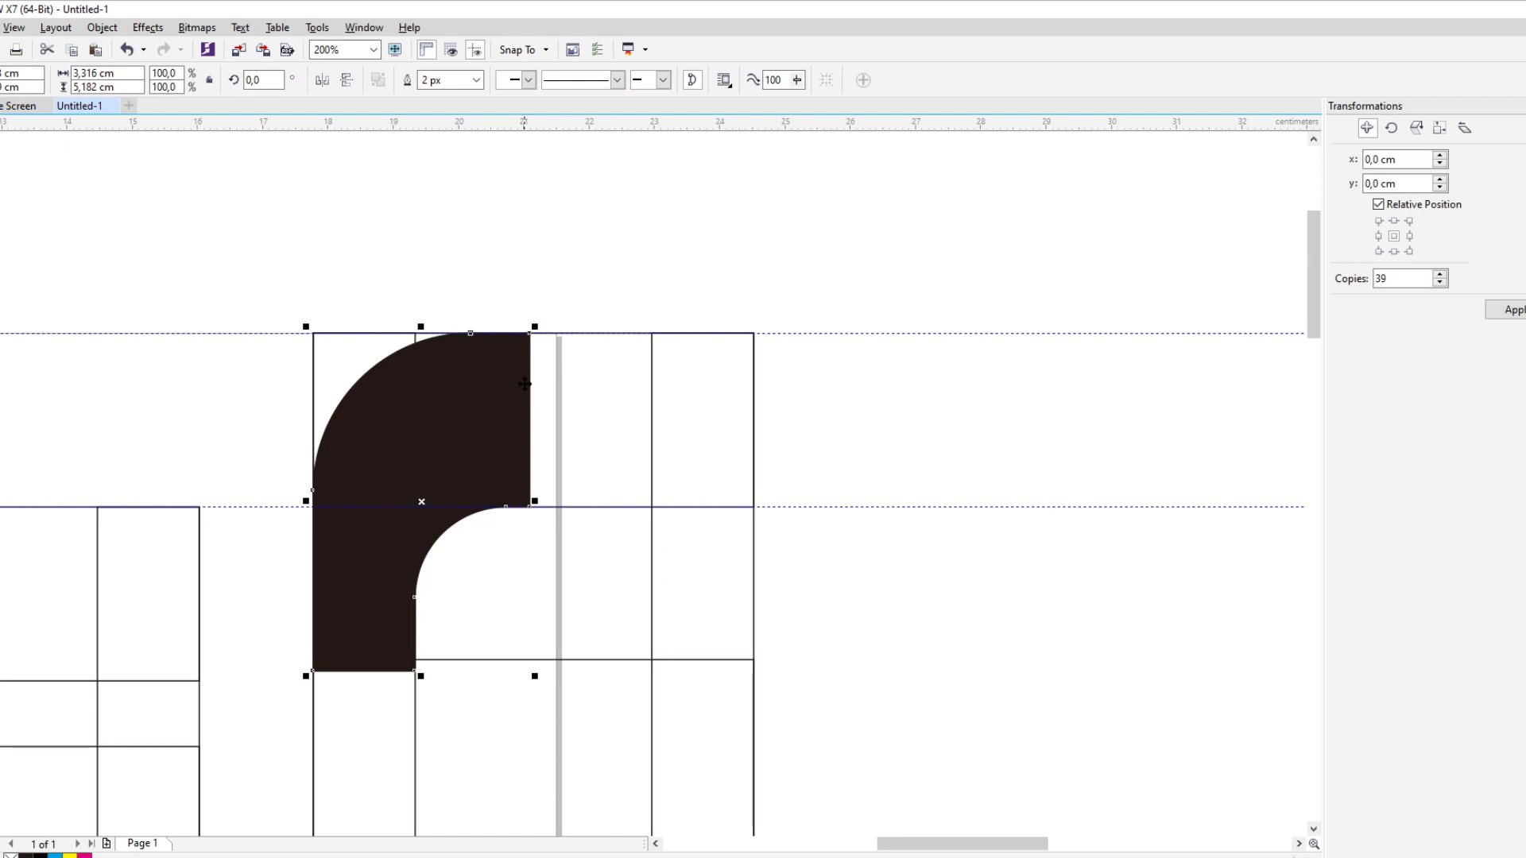
pyautogui.click(322, 80)
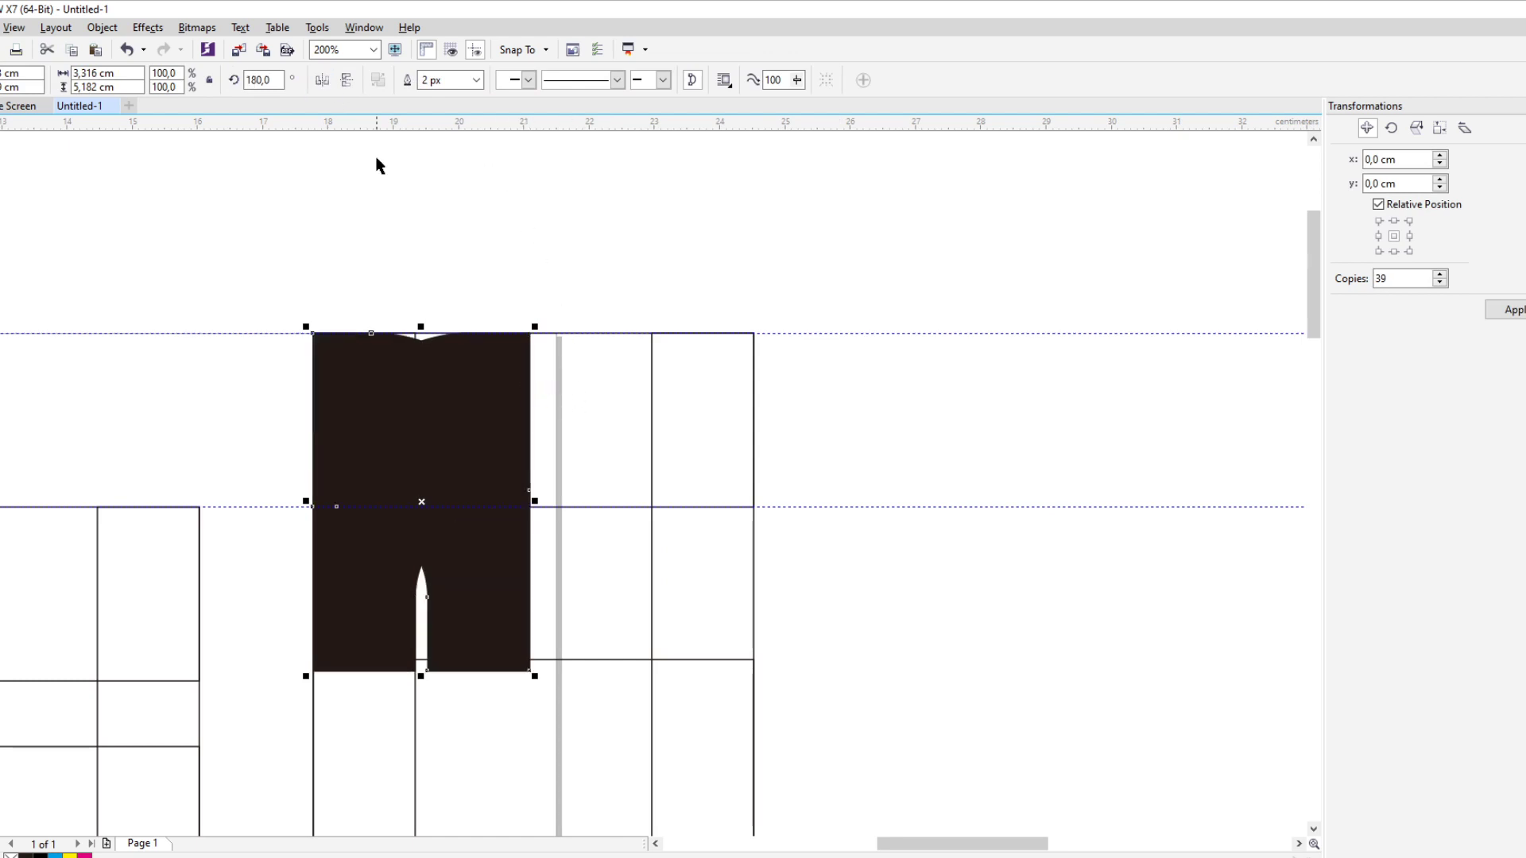
pyautogui.keyDown('shift'); pyautogui.click(676, 372); pyautogui.keyUp('shift')
pyautogui.press('r')
pyautogui.click(913, 317)
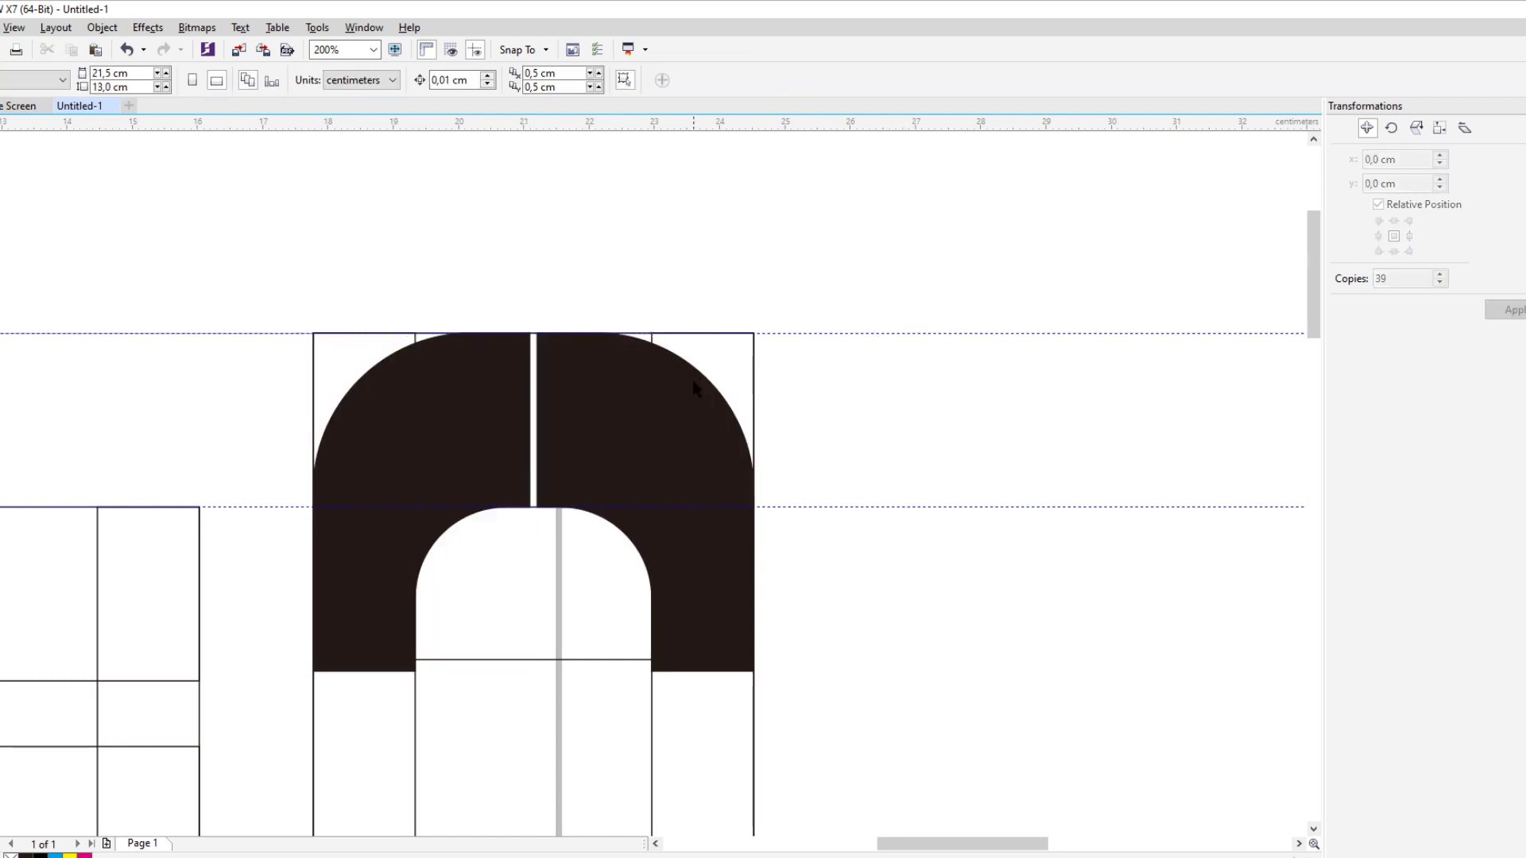
# Extend the inner end nodes of the left curved half to close the gap with its mirrored copy
pyautogui.scroll(2, 548, 366)
pyautogui.doubleClick(432, 302)
pyautogui.scroll(-1, 429, 308)
pyautogui.moveTo(466, 213); pyautogui.dragTo(500, 589)
pyautogui.click(632, 475)
pyautogui.scroll(-2, 620, 437)
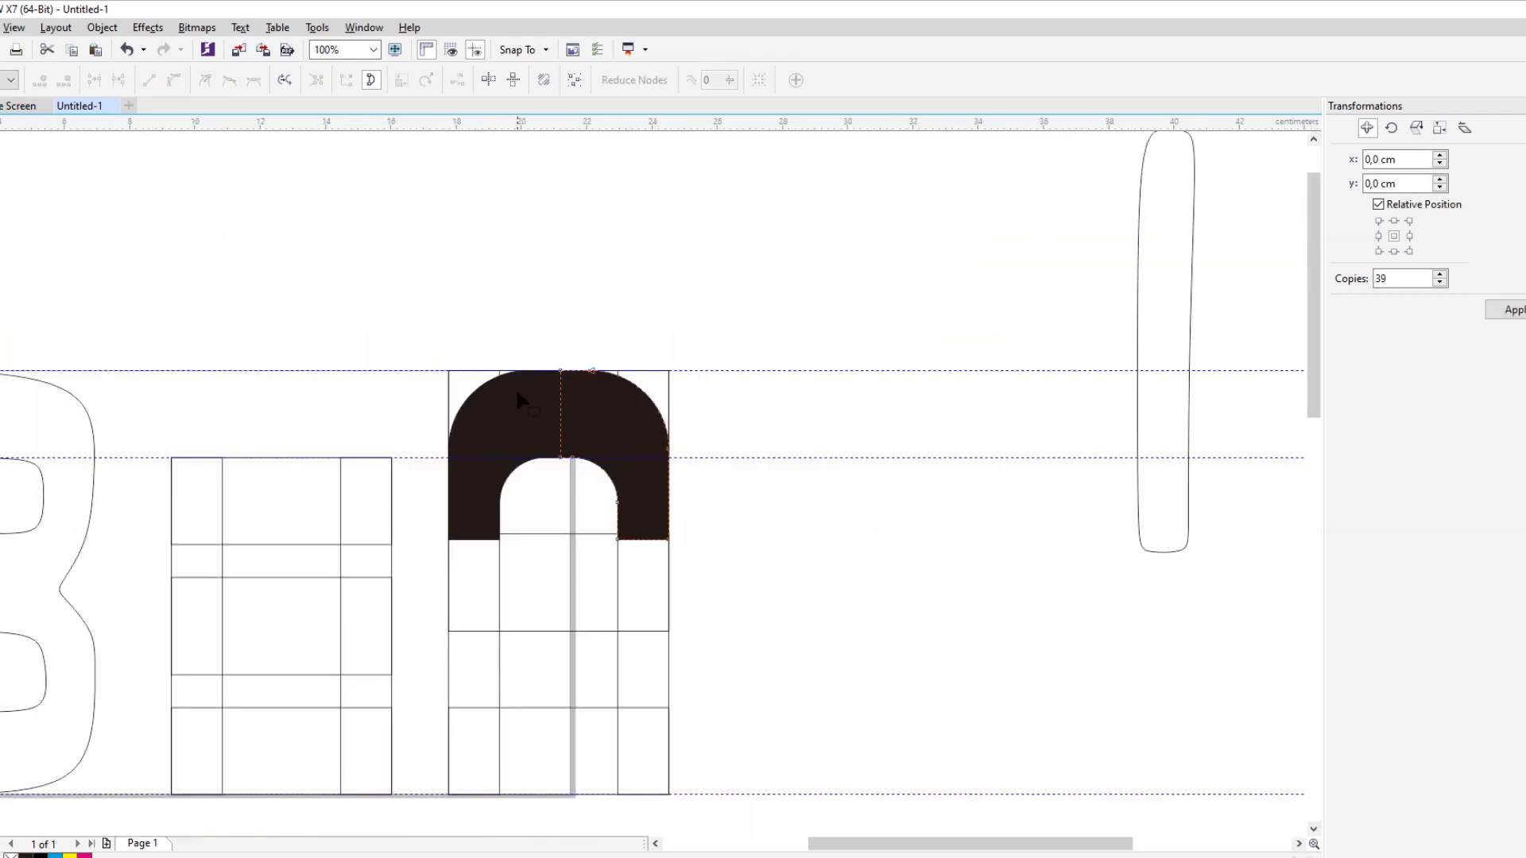
pyautogui.press('space')
pyautogui.click(658, 250)
pyautogui.scroll(-1, 617, 355)
pyautogui.scroll(1, 593, 468)
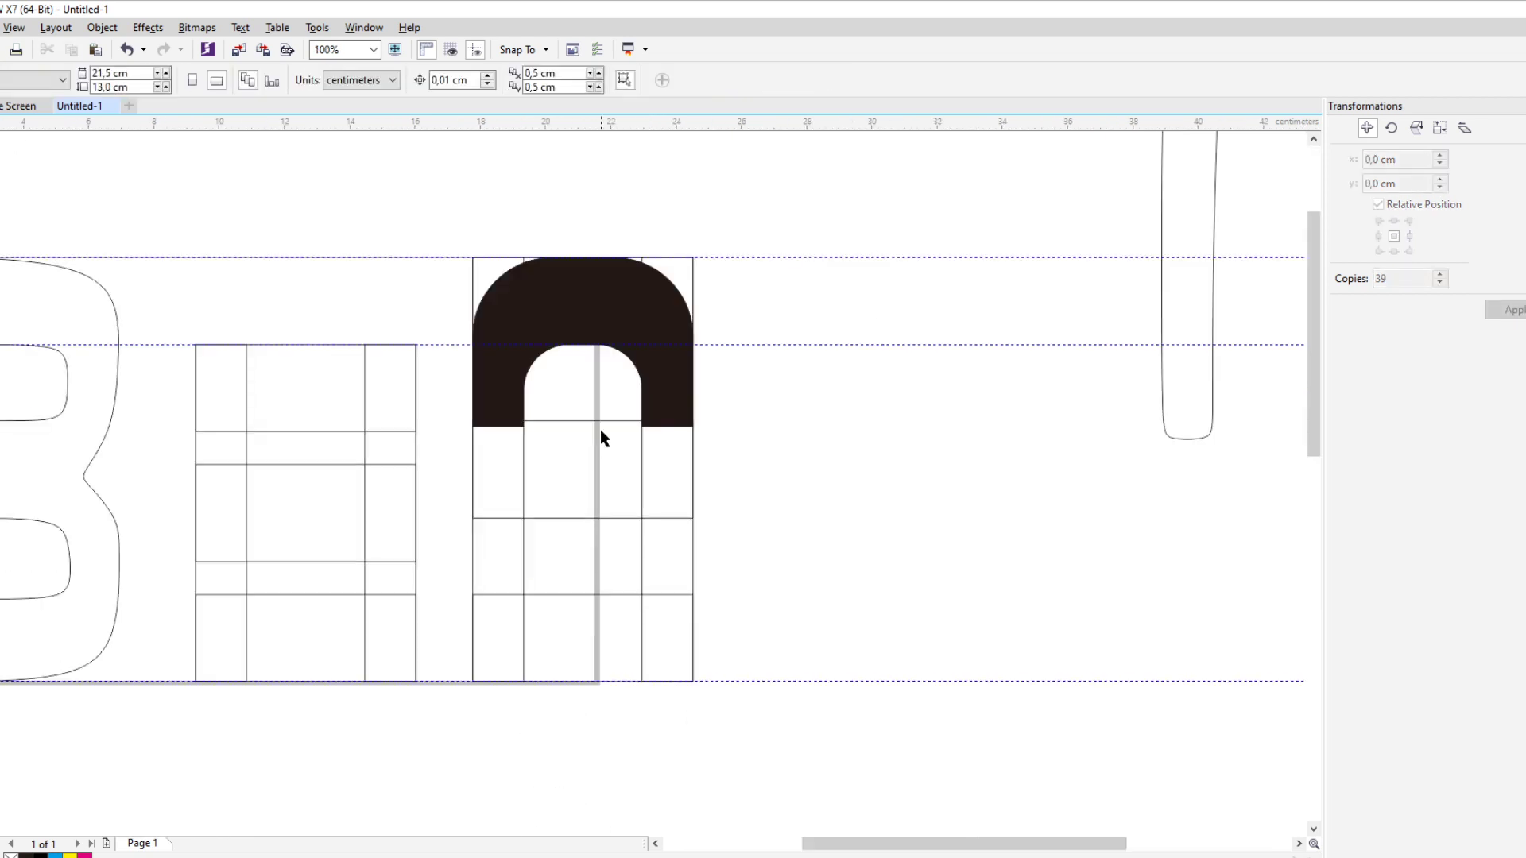
pyautogui.moveTo(675, 466); pyautogui.dragTo(747, 469)
pyautogui.hotkey('ctrl', 'z')
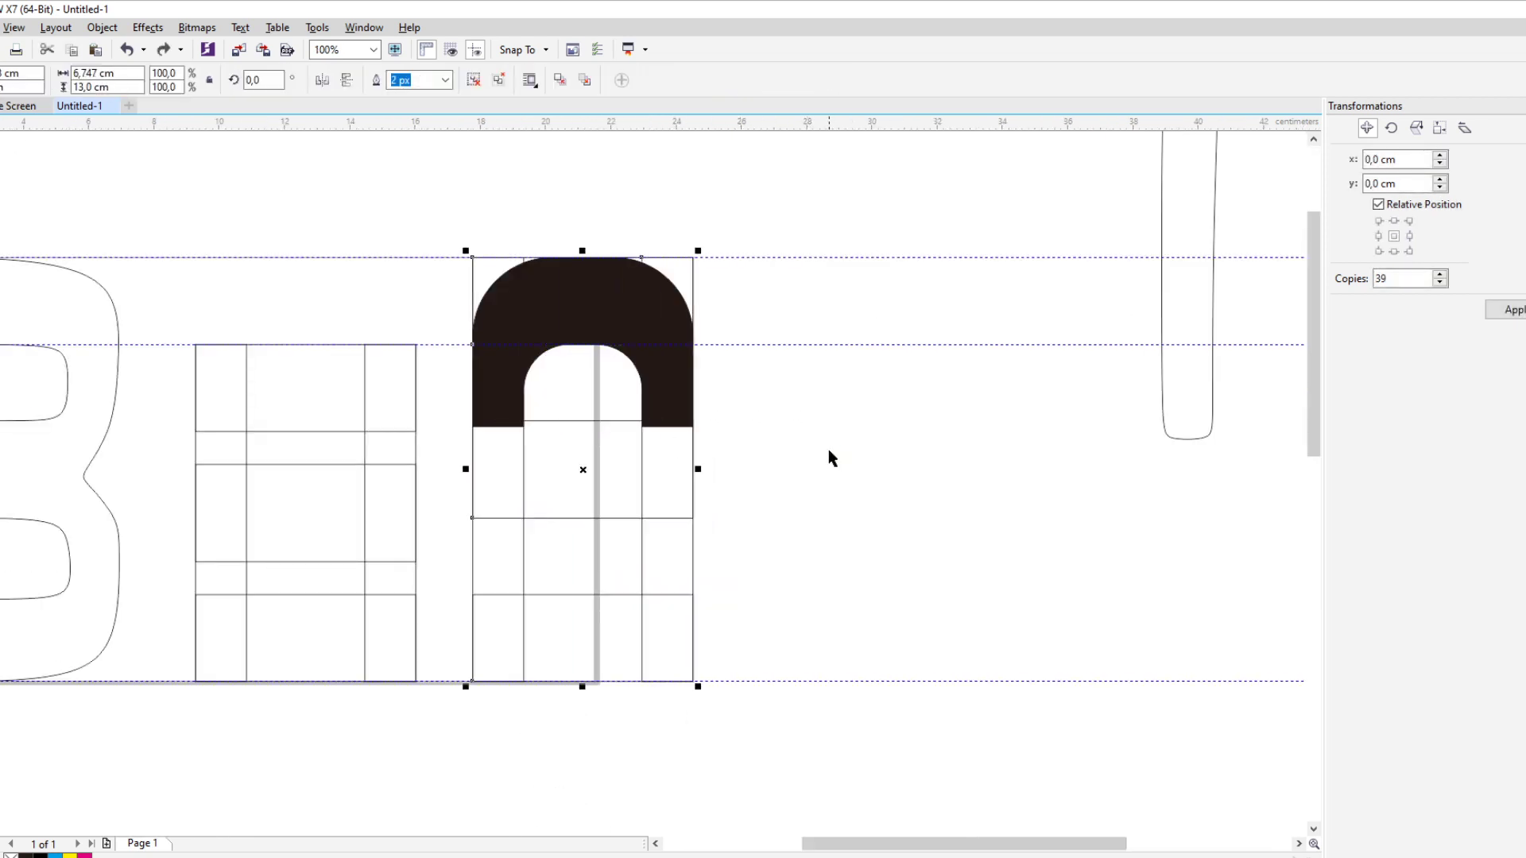
pyautogui.click(474, 80)
pyautogui.click(395, 247)
pyautogui.scroll(-1, 835, 348)
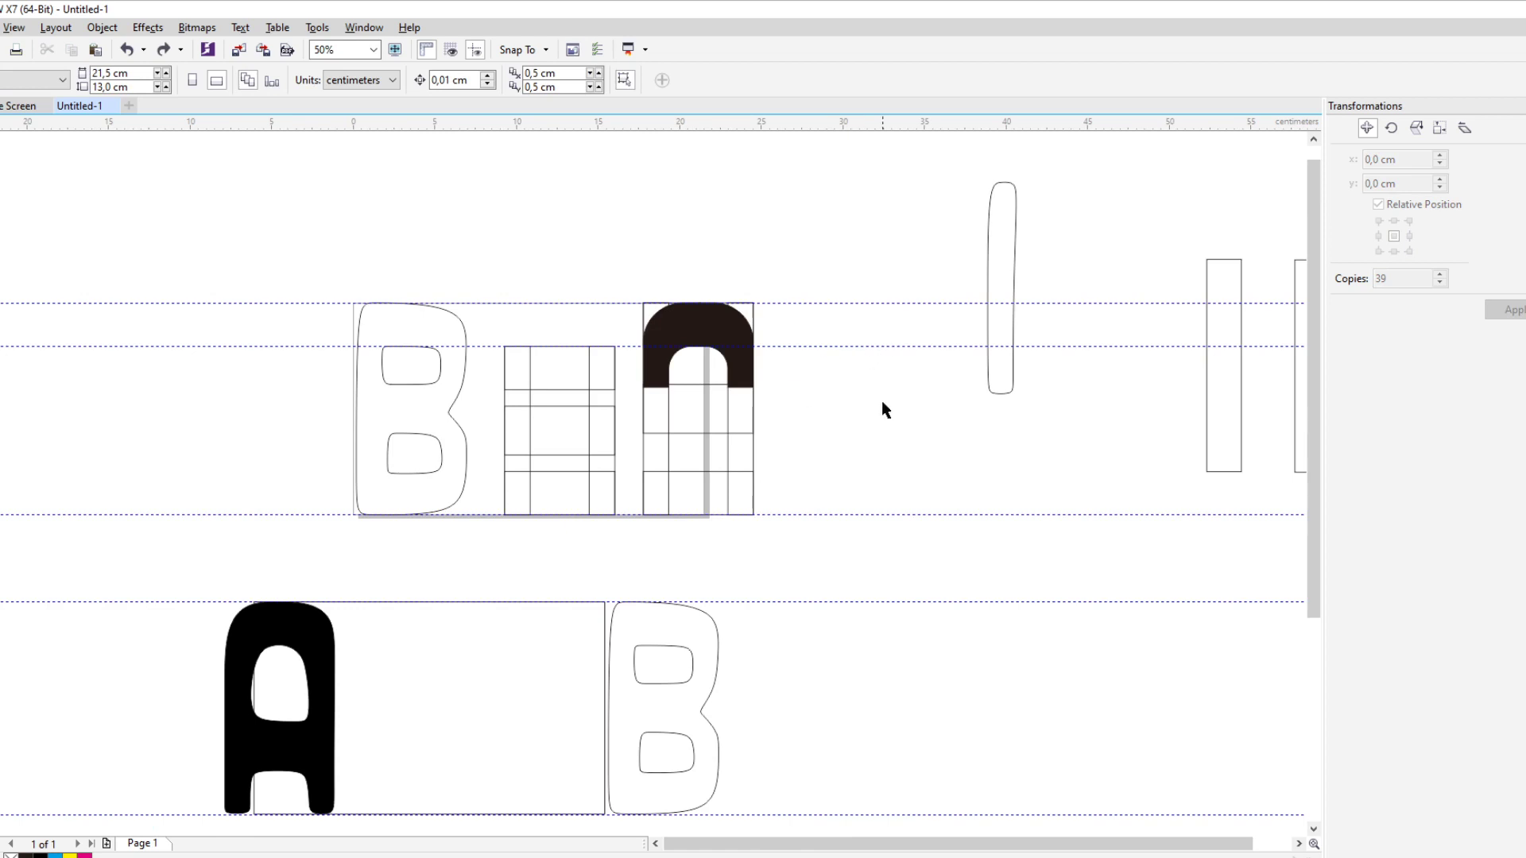
pyautogui.scroll(1, 751, 388)
pyautogui.click(477, 417)
pyautogui.click(925, 428)
pyautogui.click(742, 419)
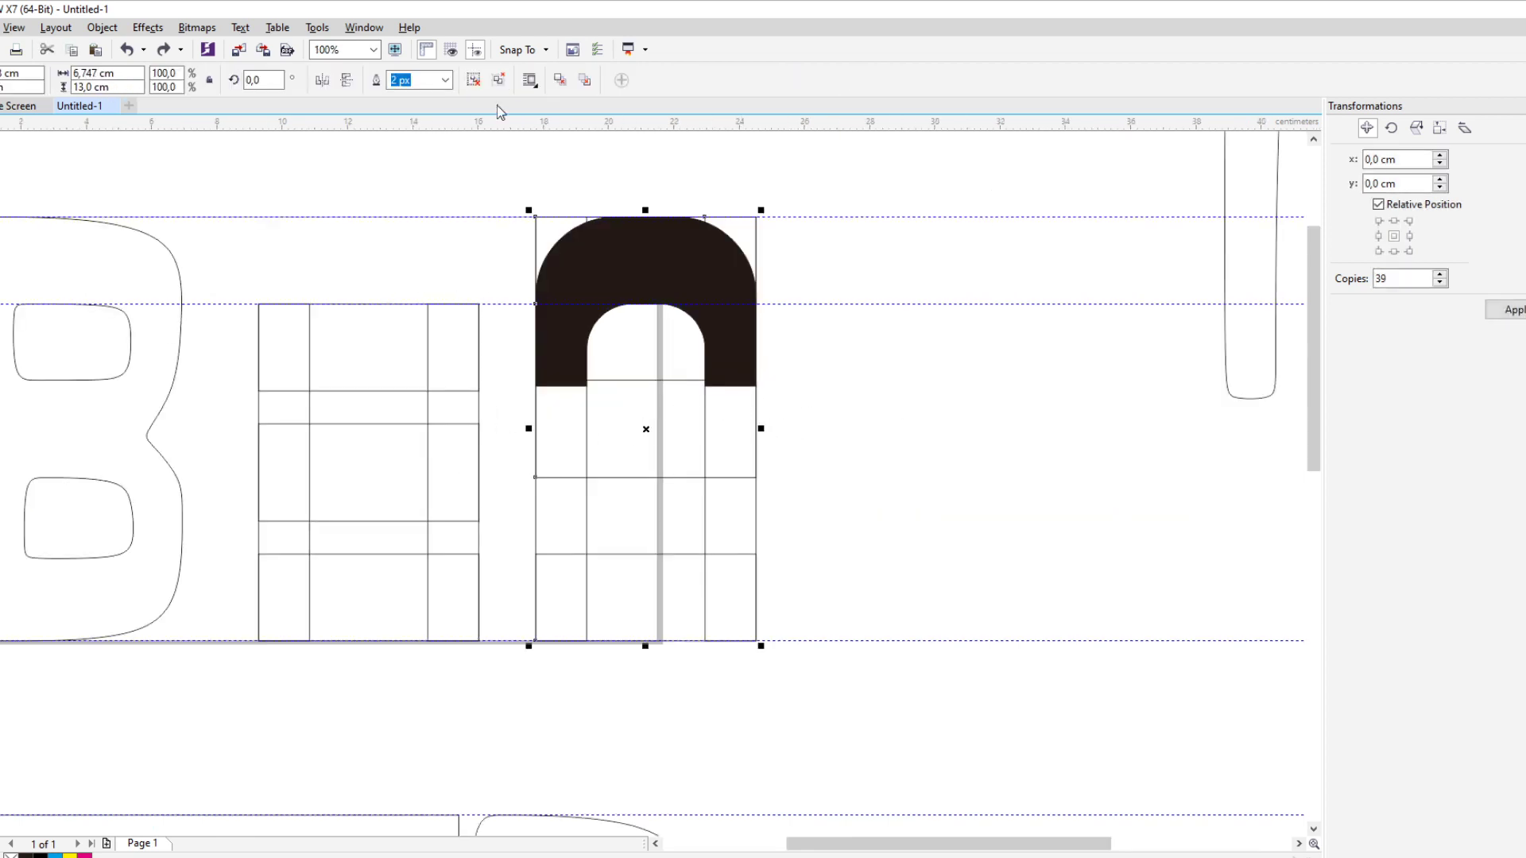
pyautogui.press('Escape')
pyautogui.scroll(-1, 674, 429)
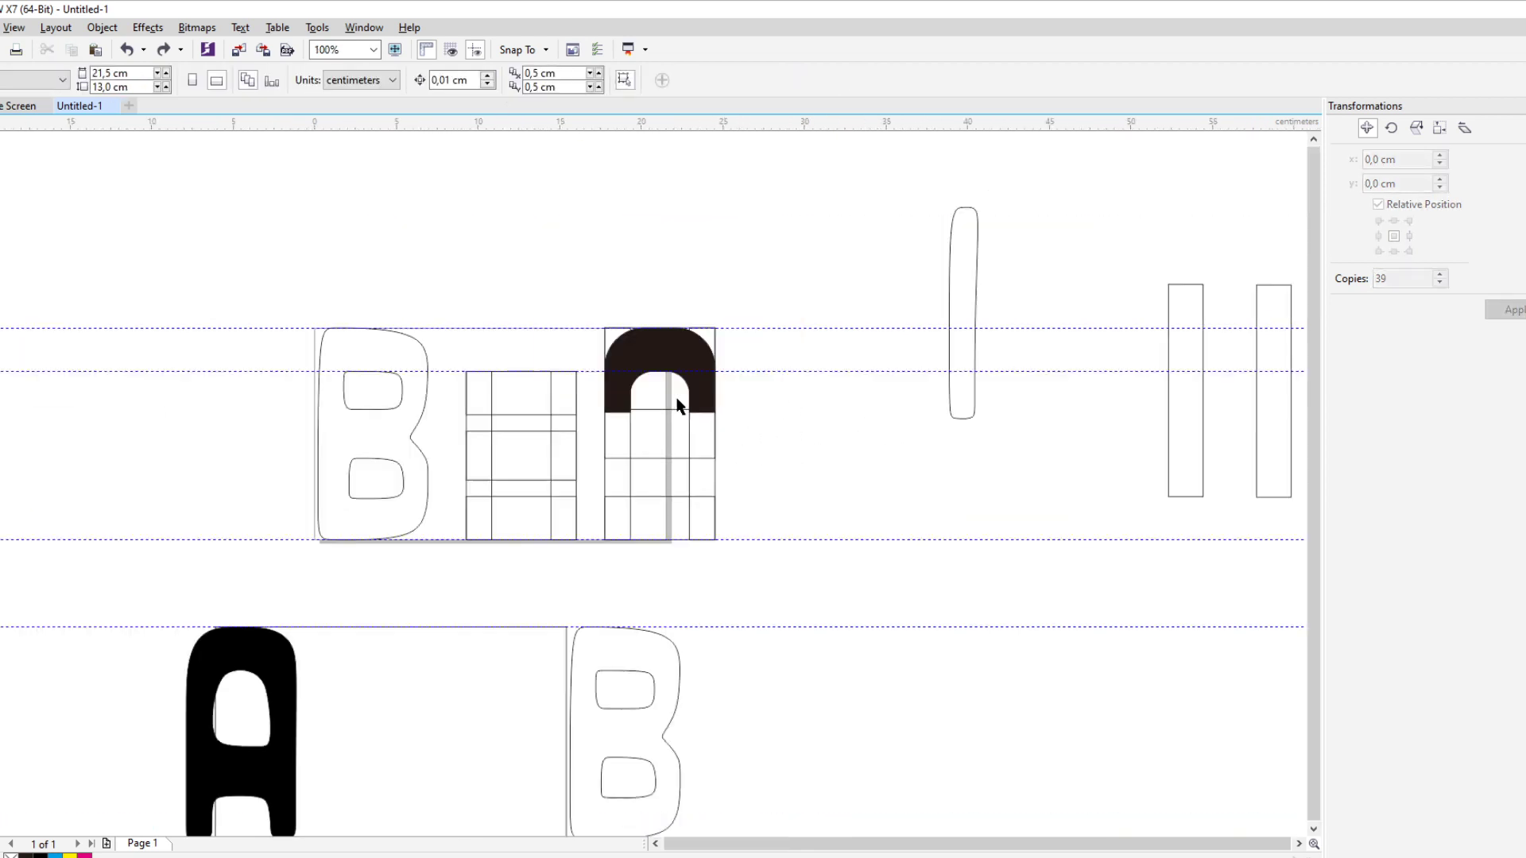
pyautogui.scroll(-1, 742, 403)
pyautogui.scroll(1, 989, 394)
pyautogui.click(943, 402)
pyautogui.scroll(1, 410, 436)
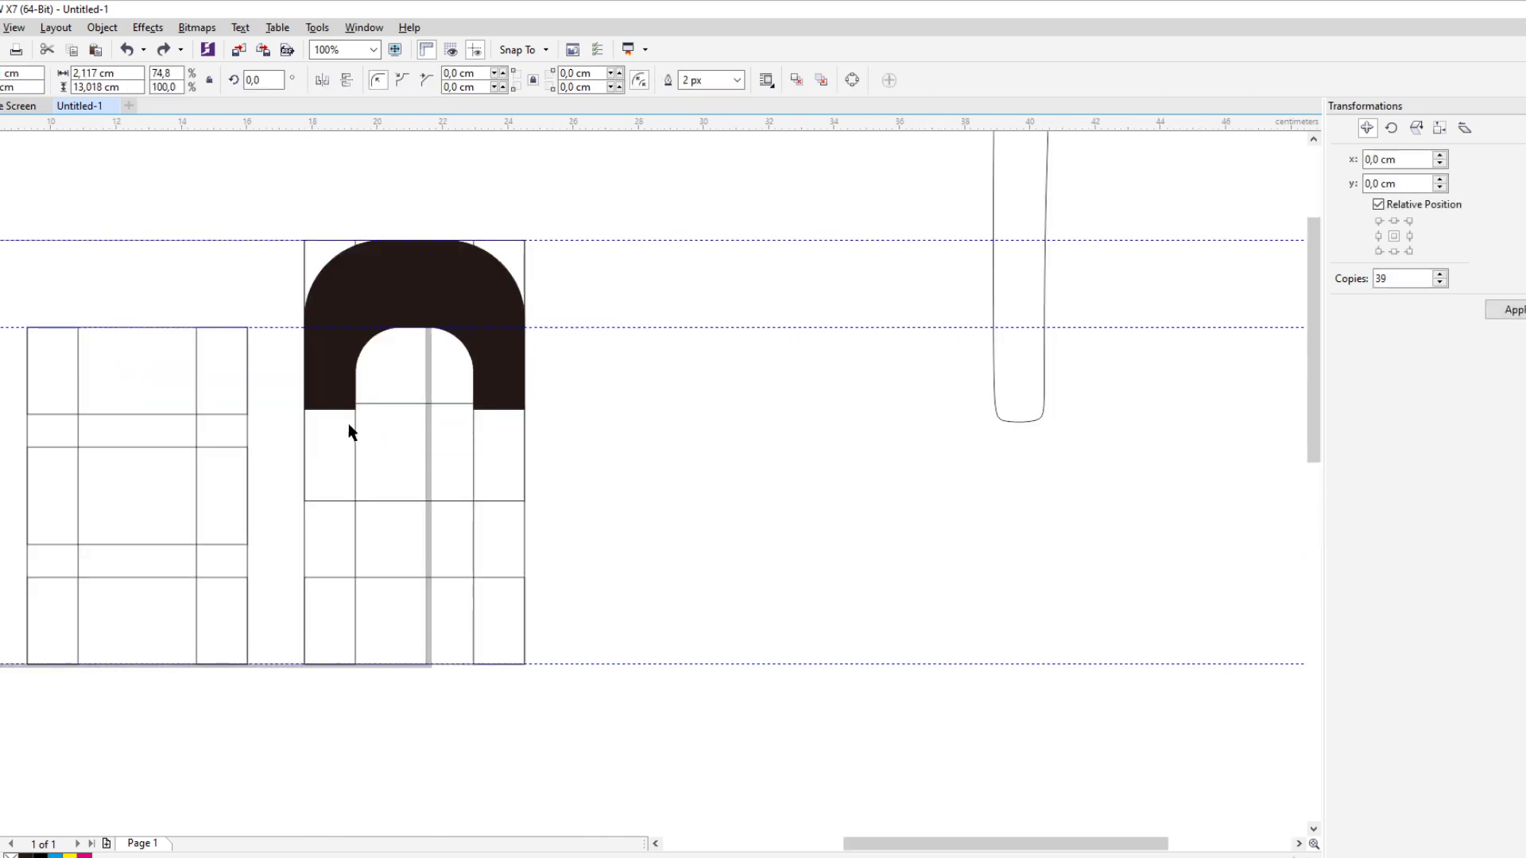
# Place a copy of the grouped taller grid about 11 cm to the right of the original
pyautogui.click(352, 459)
pyautogui.moveTo(329, 460); pyautogui.dragTo(549, 464)
pyautogui.hotkey('ctrl', 'z')
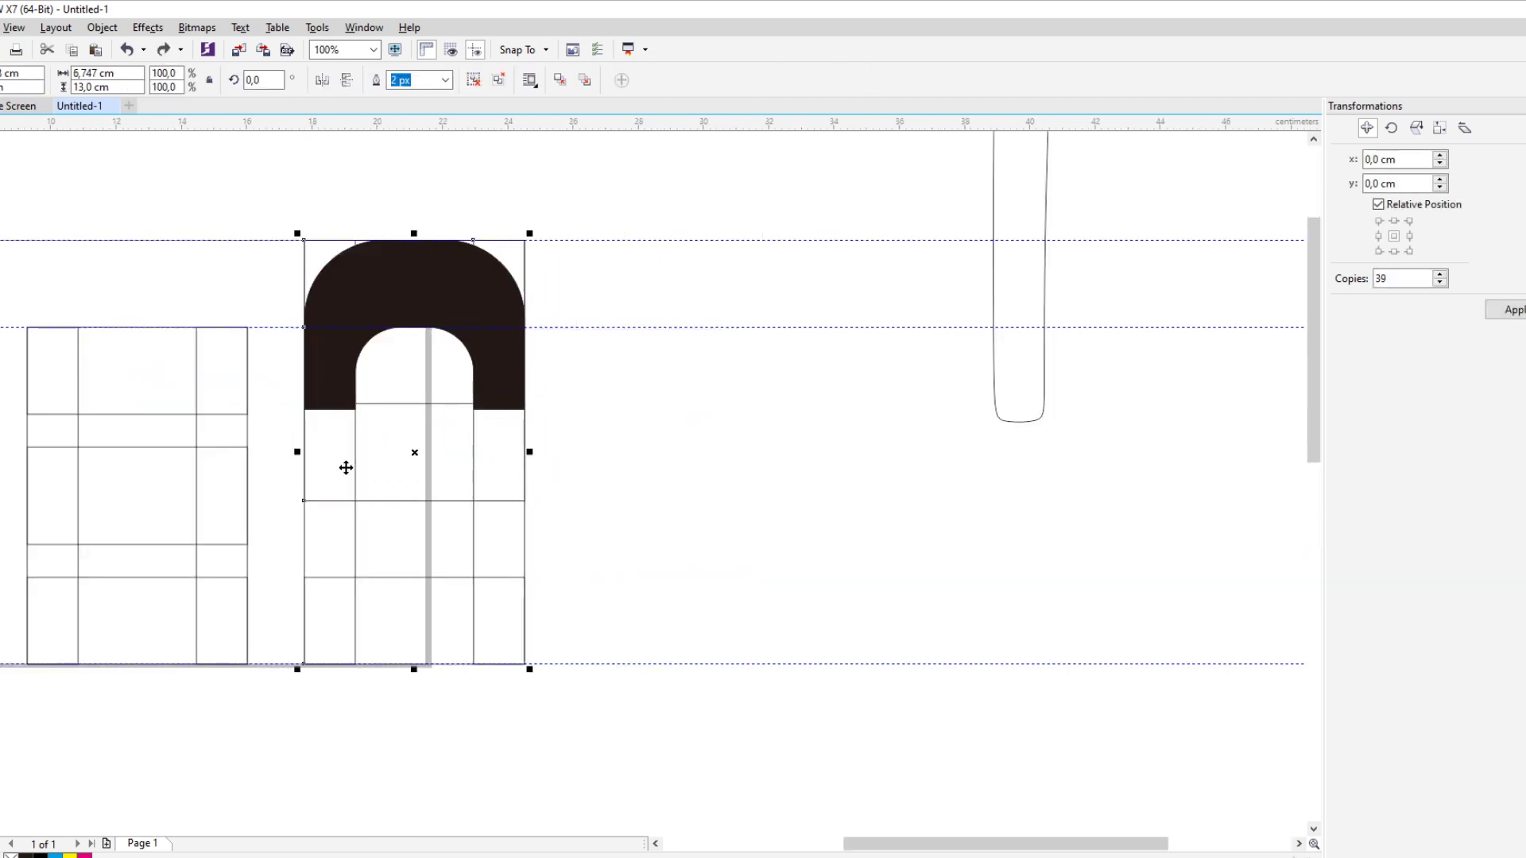
pyautogui.moveTo(339, 469); pyautogui.dragTo(719, 473)
pyautogui.click(744, 507)
pyautogui.click(603, 155)
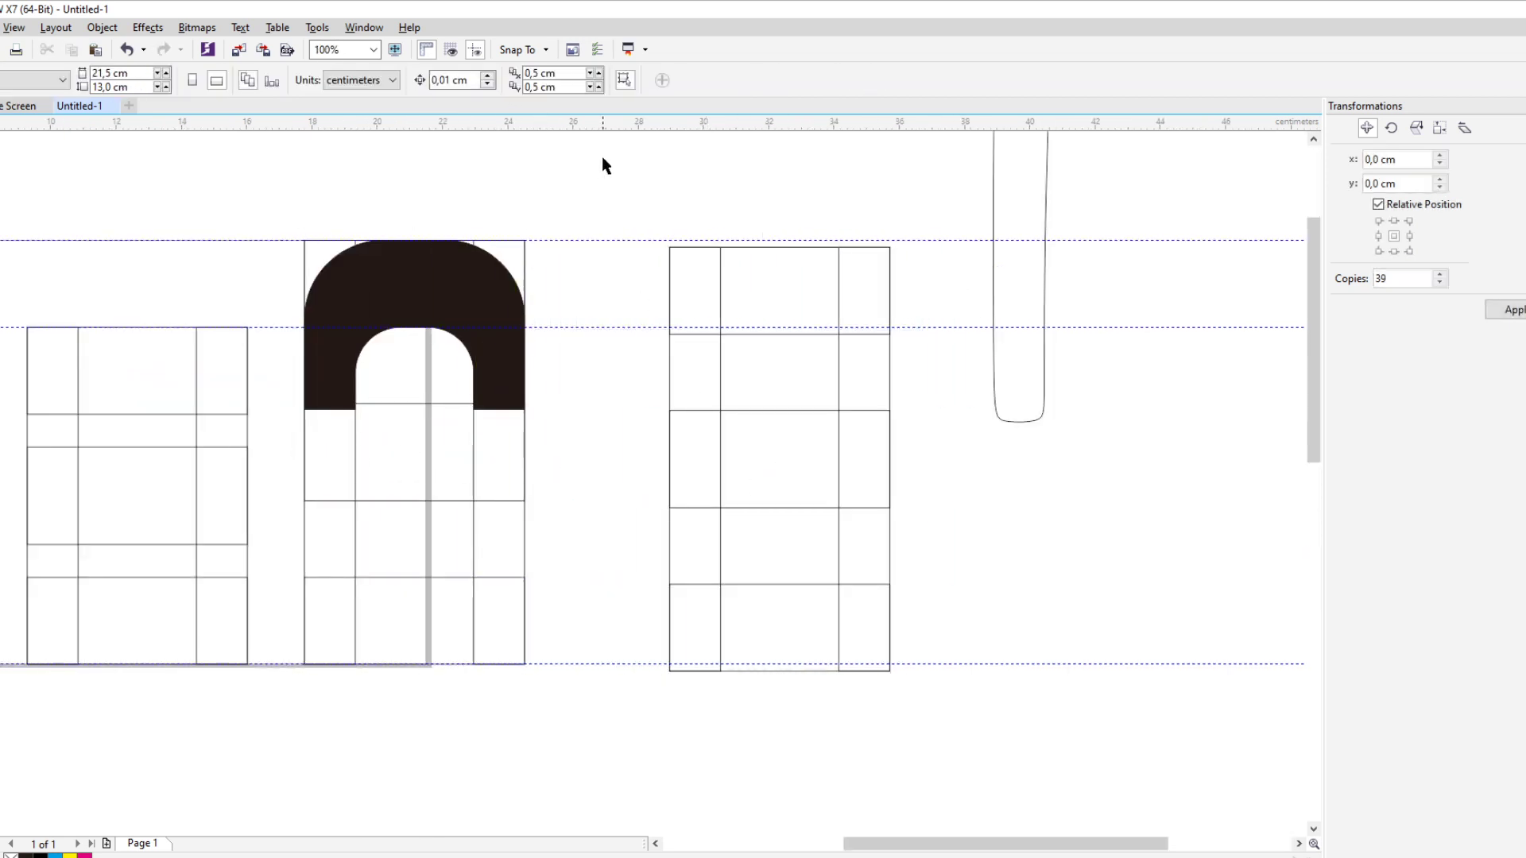
# Move the copied grid's top crossbar out of place and try centring its left stem on the right curved half
pyautogui.moveTo(710, 292); pyautogui.dragTo(681, 303)
pyautogui.click(695, 374)
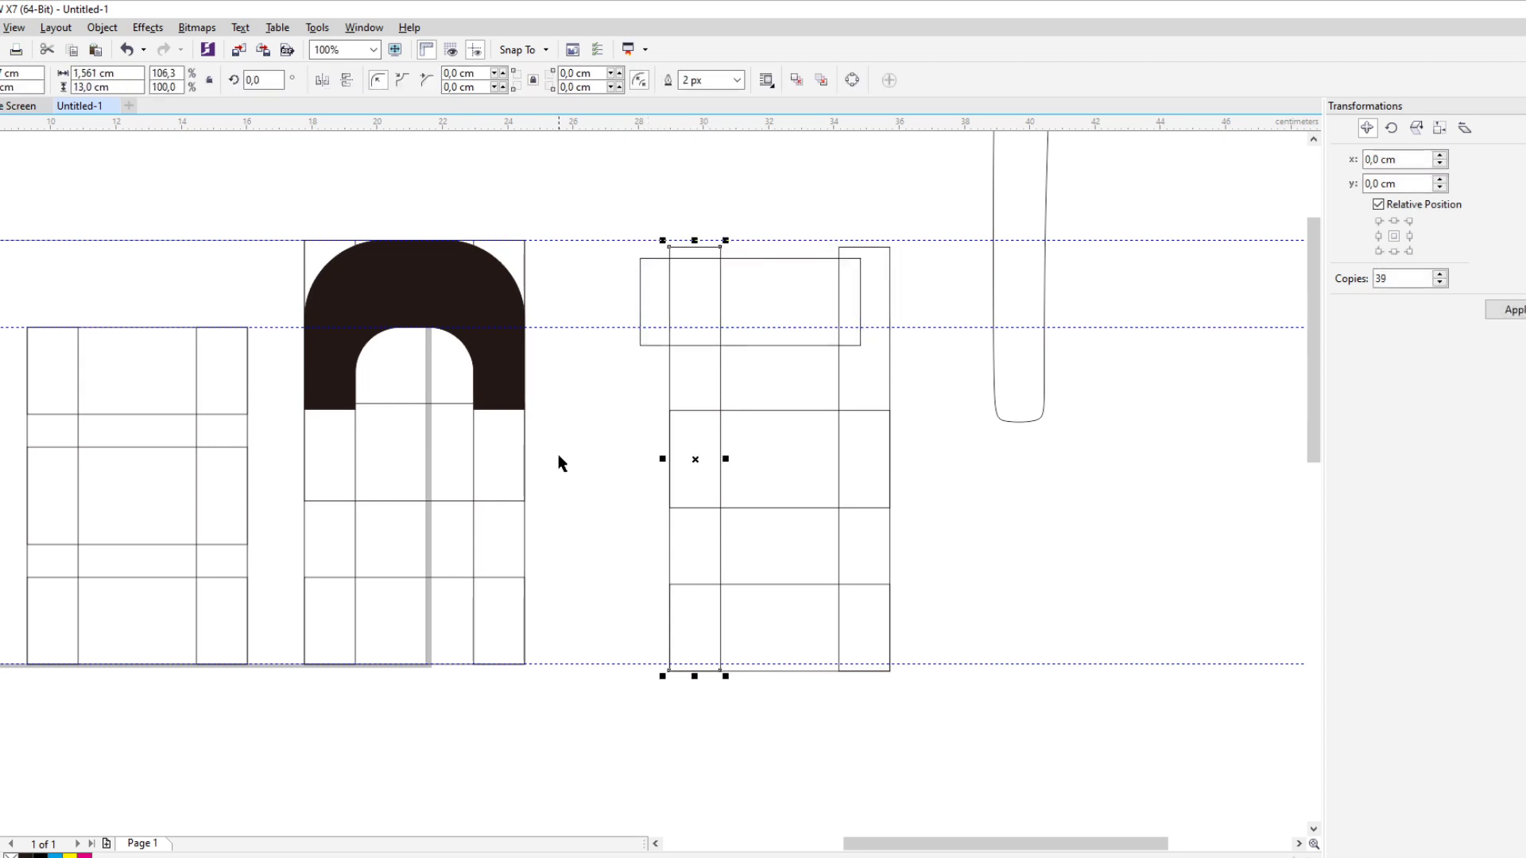
pyautogui.keyDown('shift'); pyautogui.click(490, 371); pyautogui.keyUp('shift')
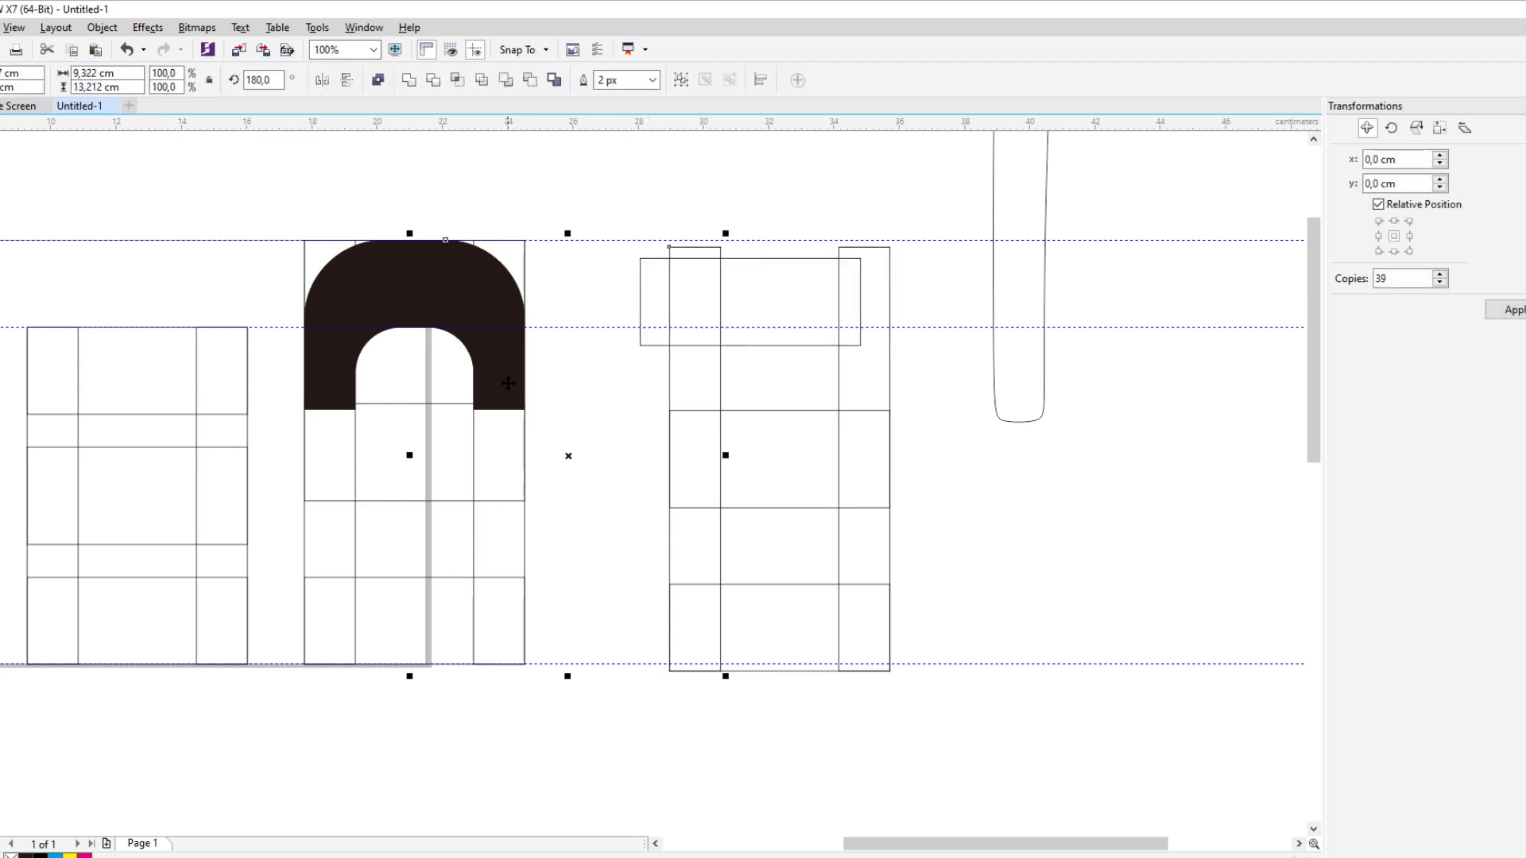
pyautogui.press('c')
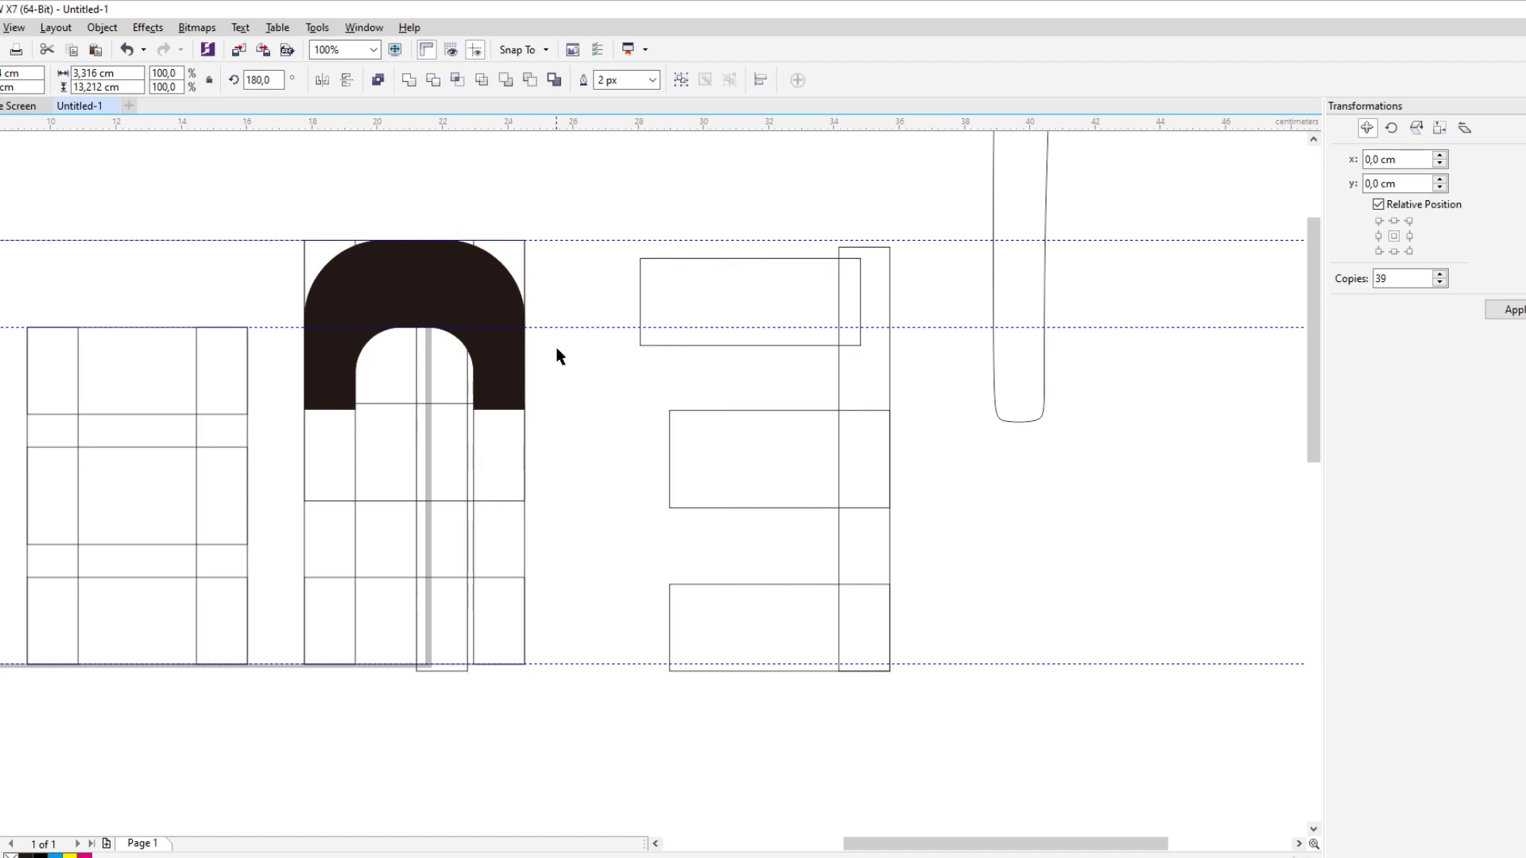
pyautogui.hotkey('ctrl', 'z')
pyautogui.scroll(1, 597, 364)
pyautogui.scroll(-1, 566, 360)
# Try to right-align the copied grid's left stem with the right curved half
pyautogui.click(746, 417)
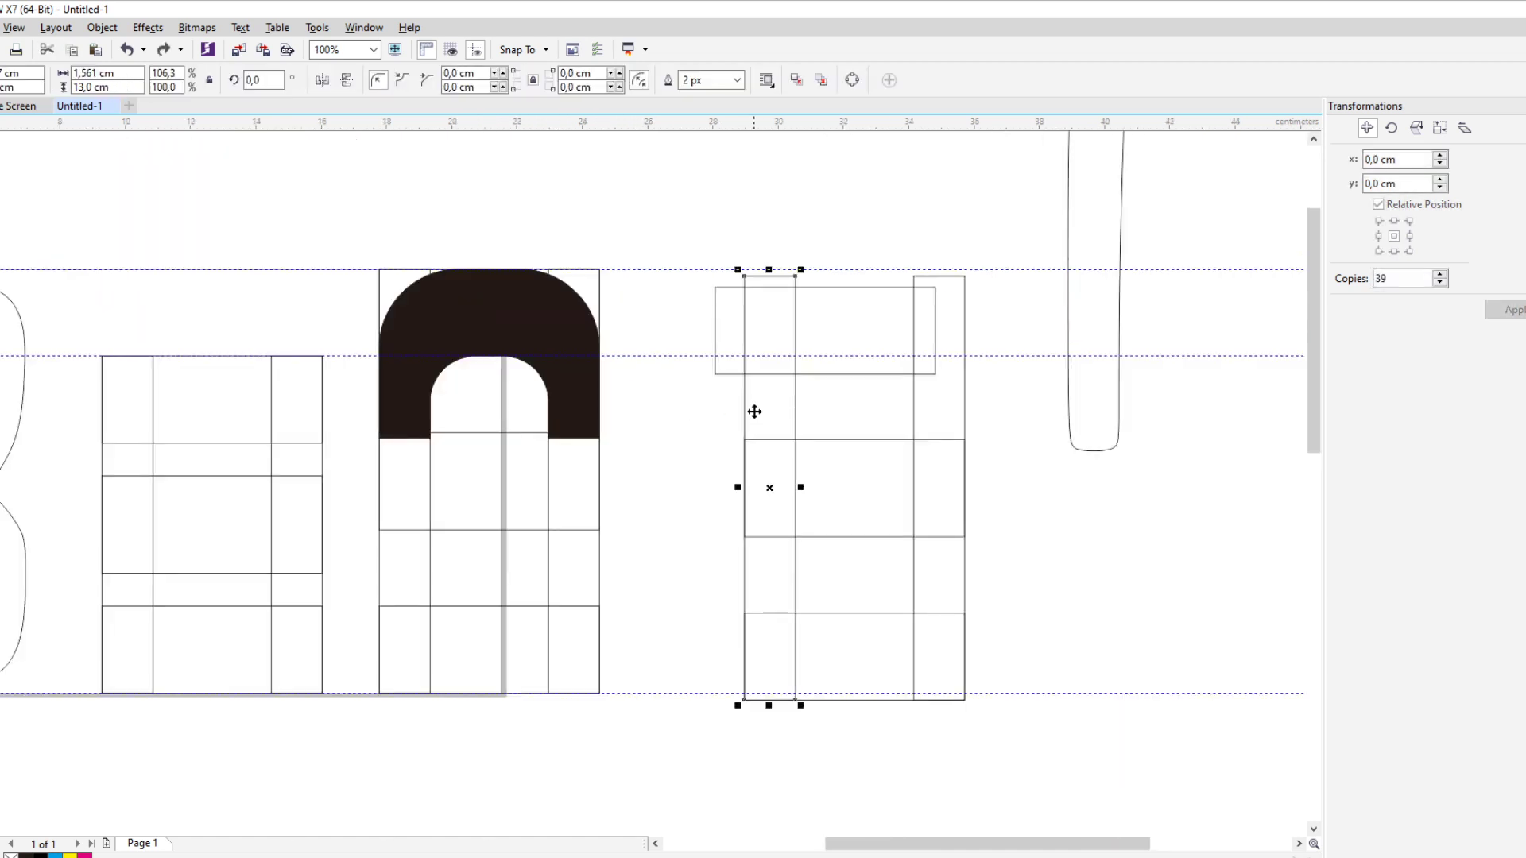
pyautogui.keyDown('shift'); pyautogui.click(567, 410); pyautogui.keyUp('shift')
pyautogui.press('r')
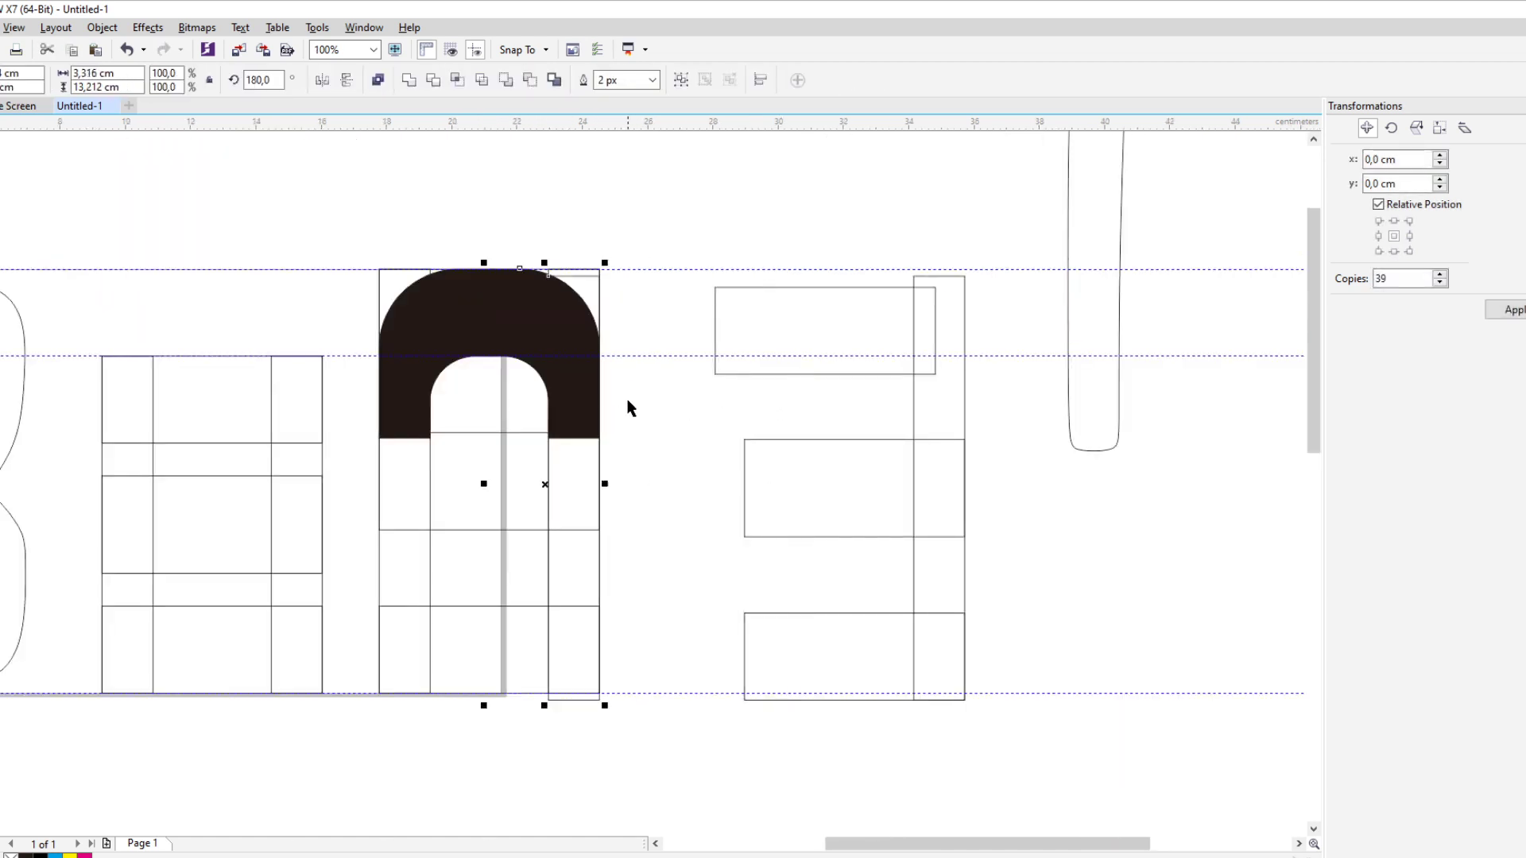
pyautogui.click(787, 344)
pyautogui.hotkey('ctrl', 'z')
pyautogui.click(753, 186)
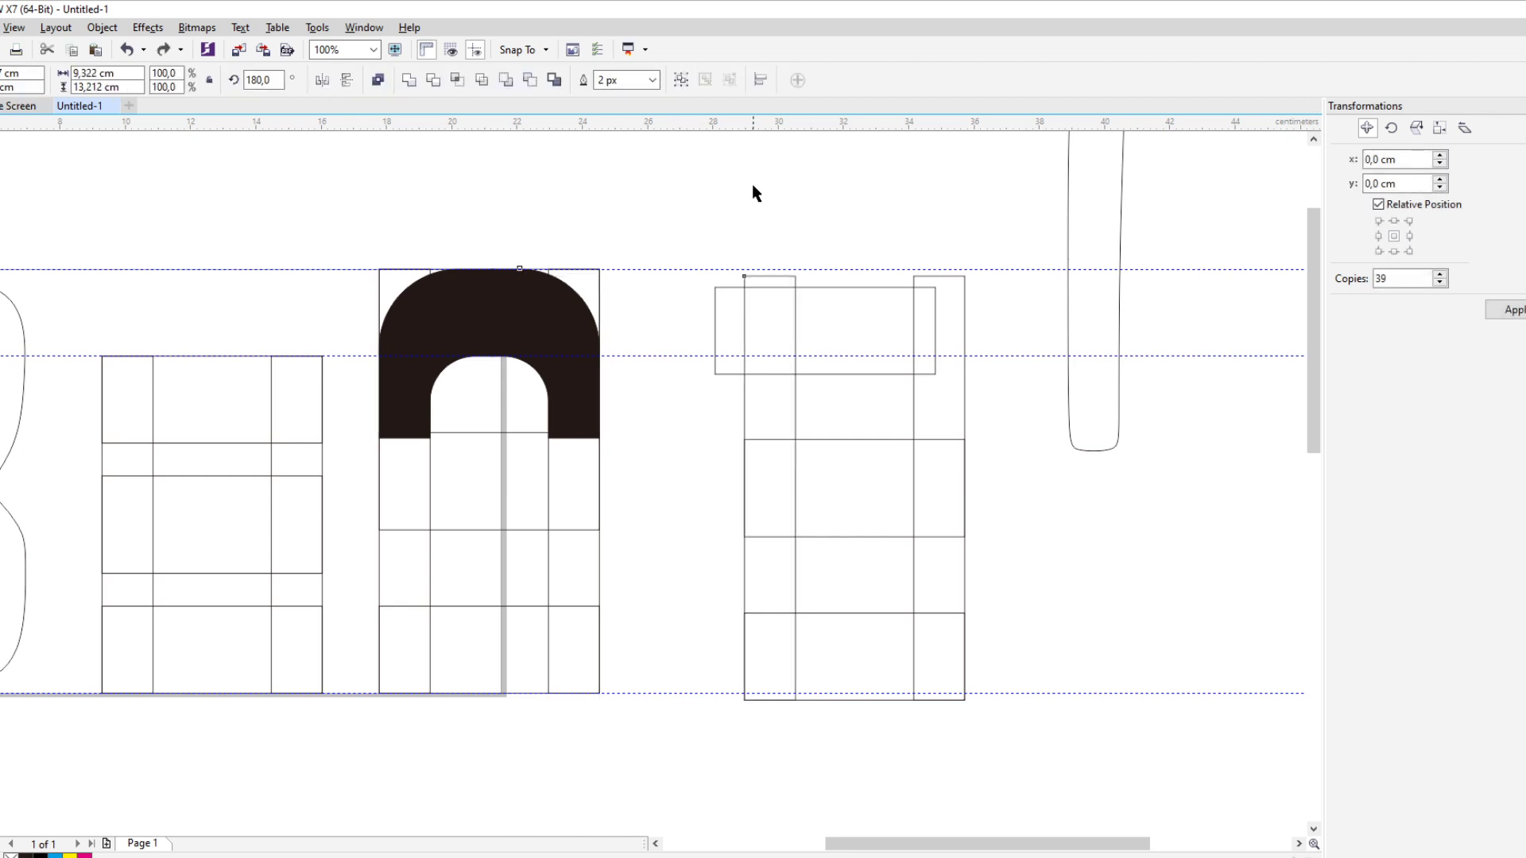
# Fill the copied grid's left stem with black
pyautogui.click(768, 282)
pyautogui.click(1525, 159)
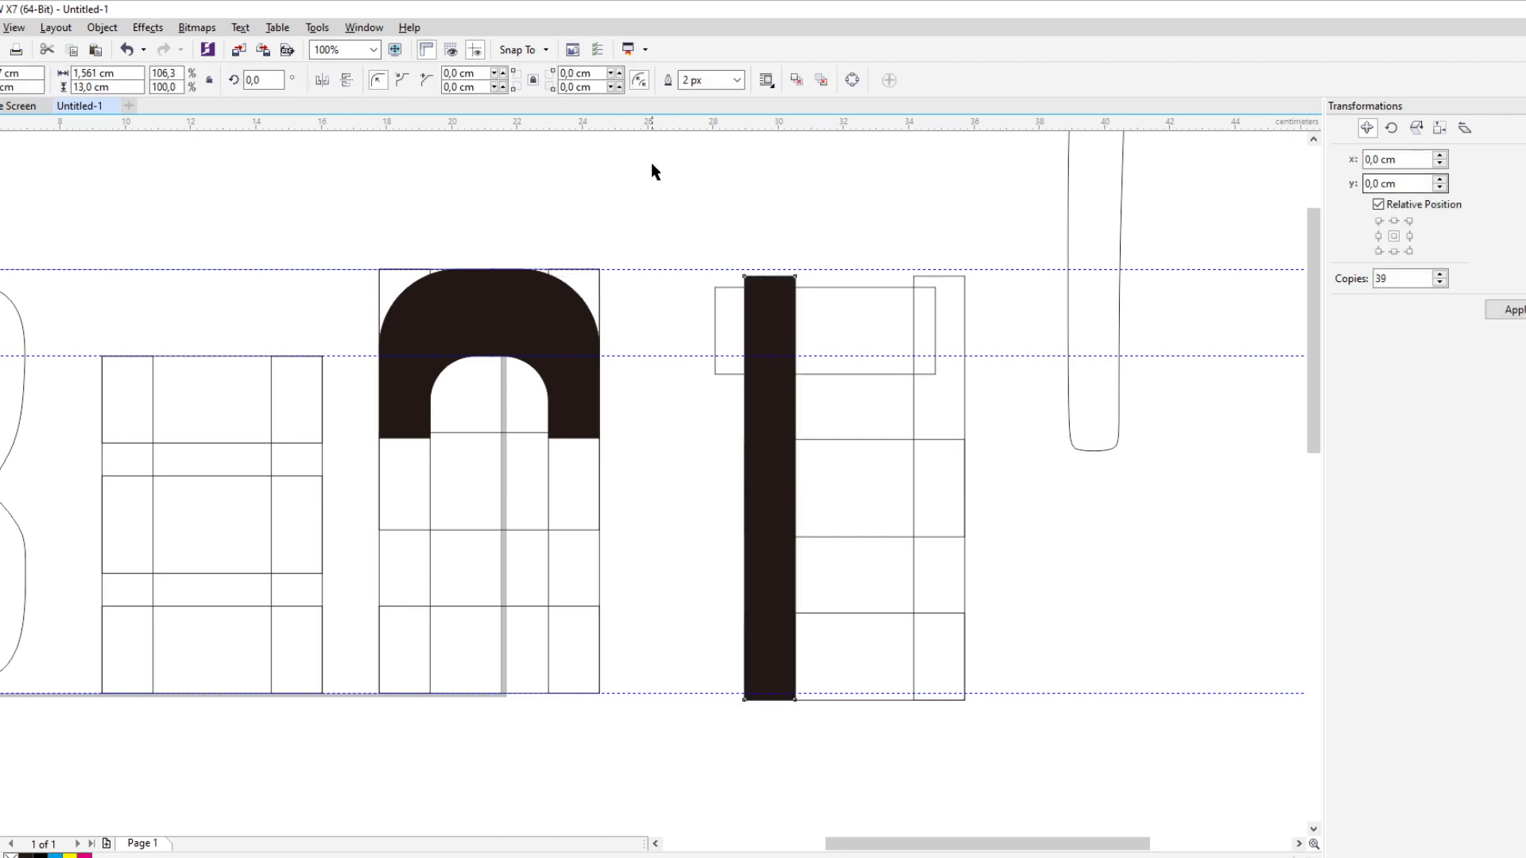
pyautogui.click(651, 162)
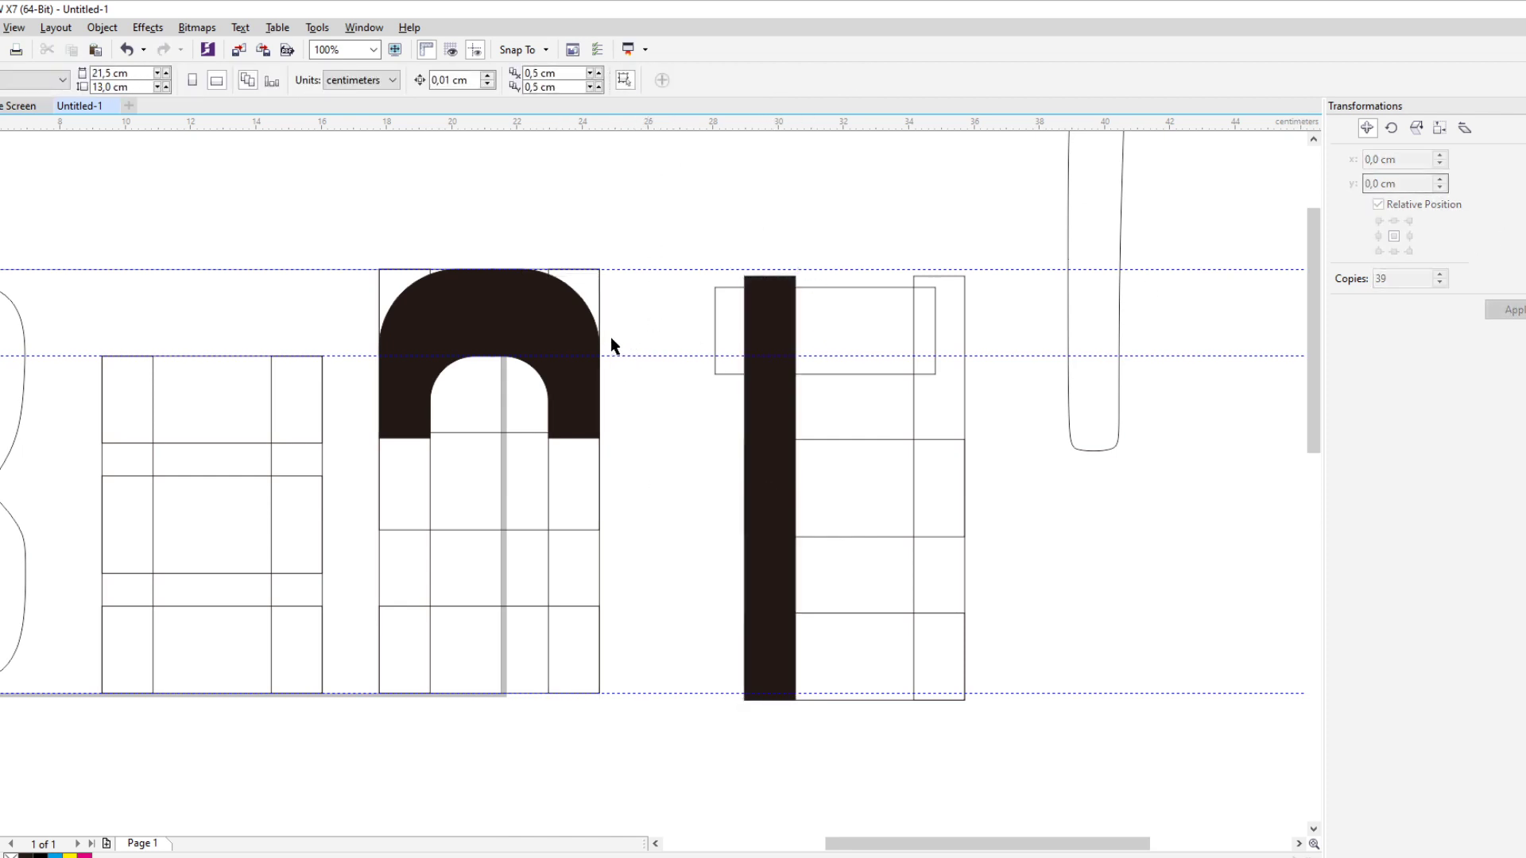
pyautogui.click(756, 285)
pyautogui.click(555, 291)
pyautogui.click(706, 227)
pyautogui.click(743, 454)
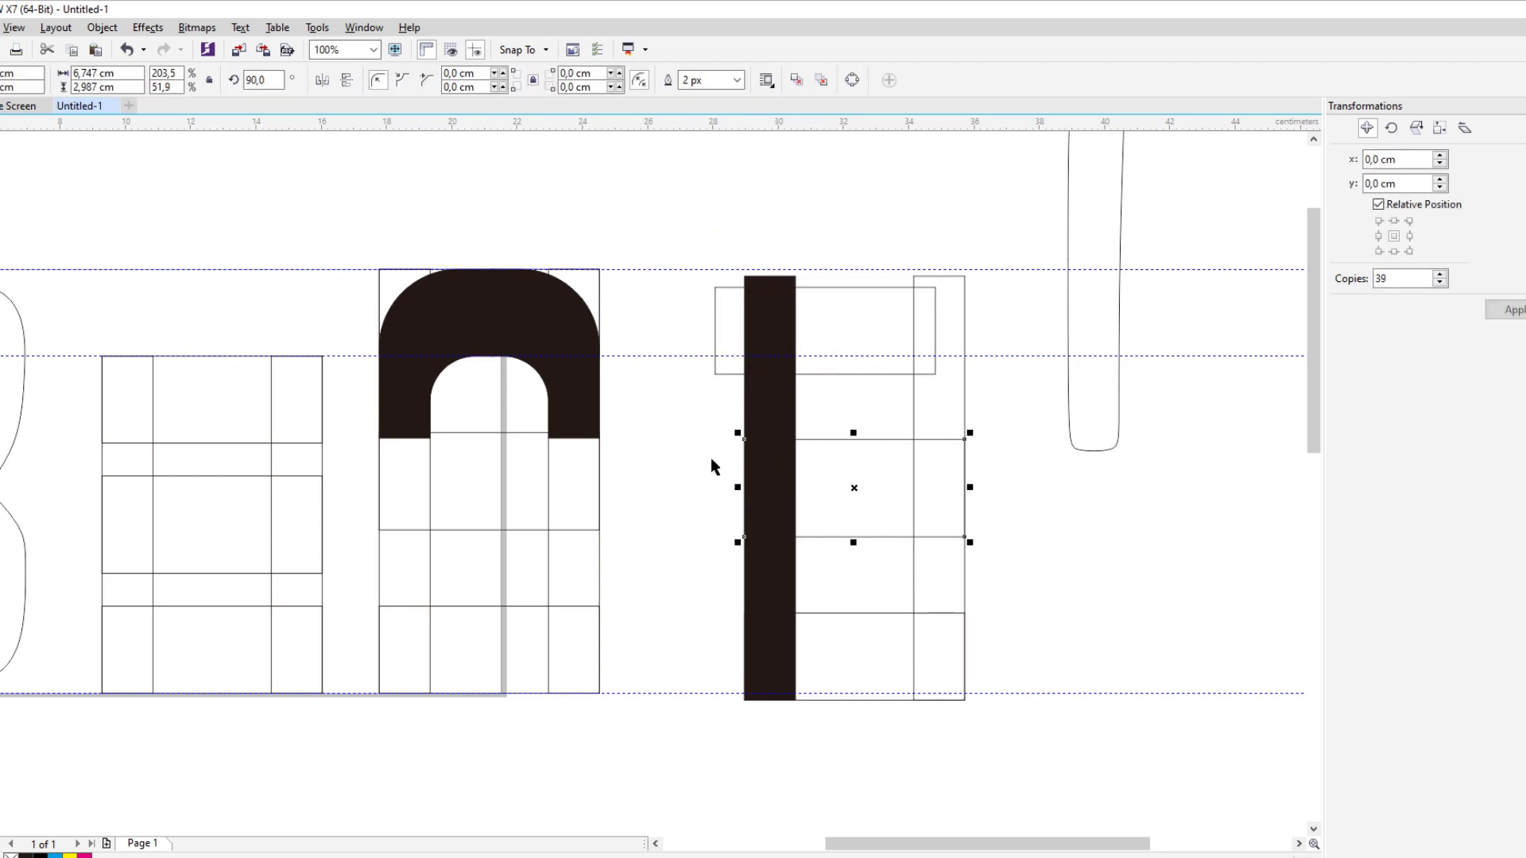
# Try aligning the black stem with the right and left edges of the right curved half
pyautogui.click(752, 400)
pyautogui.keyDown('shift'); pyautogui.click(579, 403); pyautogui.keyUp('shift')
pyautogui.moveTo(556, 397); pyautogui.dragTo(645, 385)
pyautogui.hotkey('ctrl', 'z')
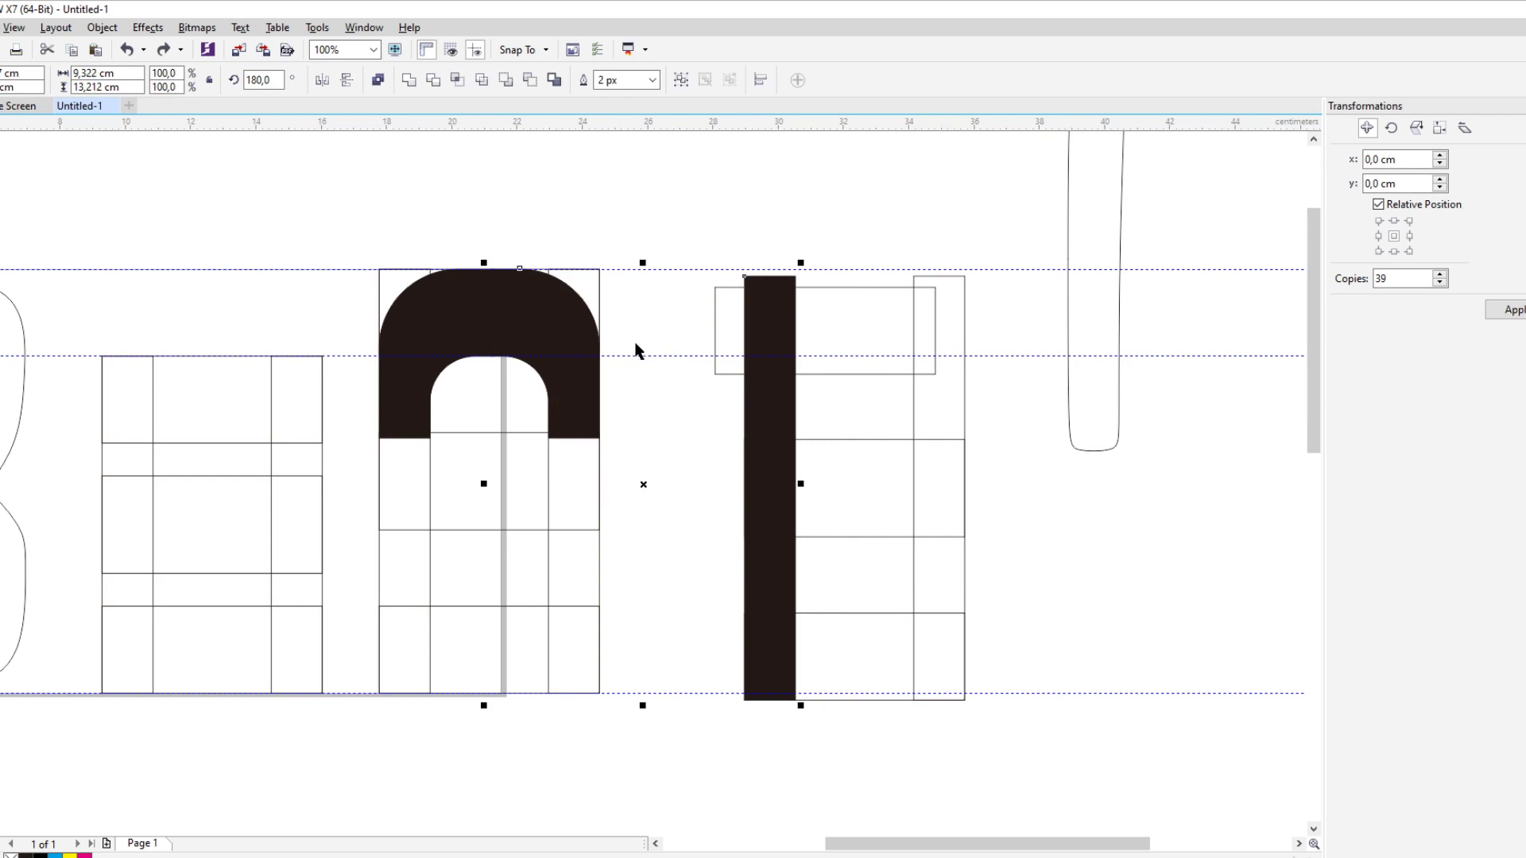
pyautogui.hotkey('ctrl', 'shift', 'z')
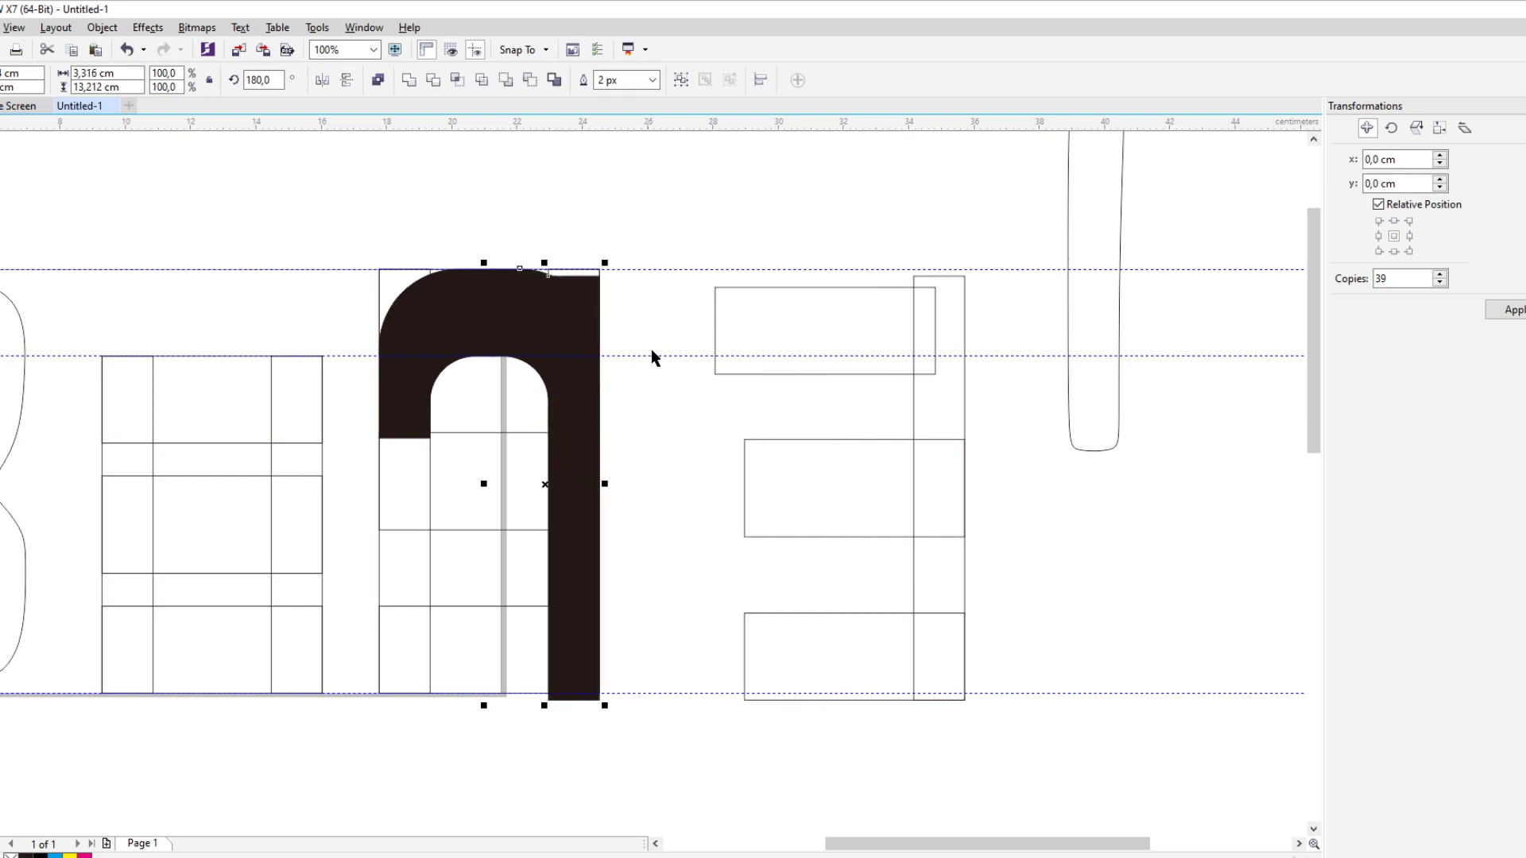
pyautogui.hotkey('ctrl', 'z')
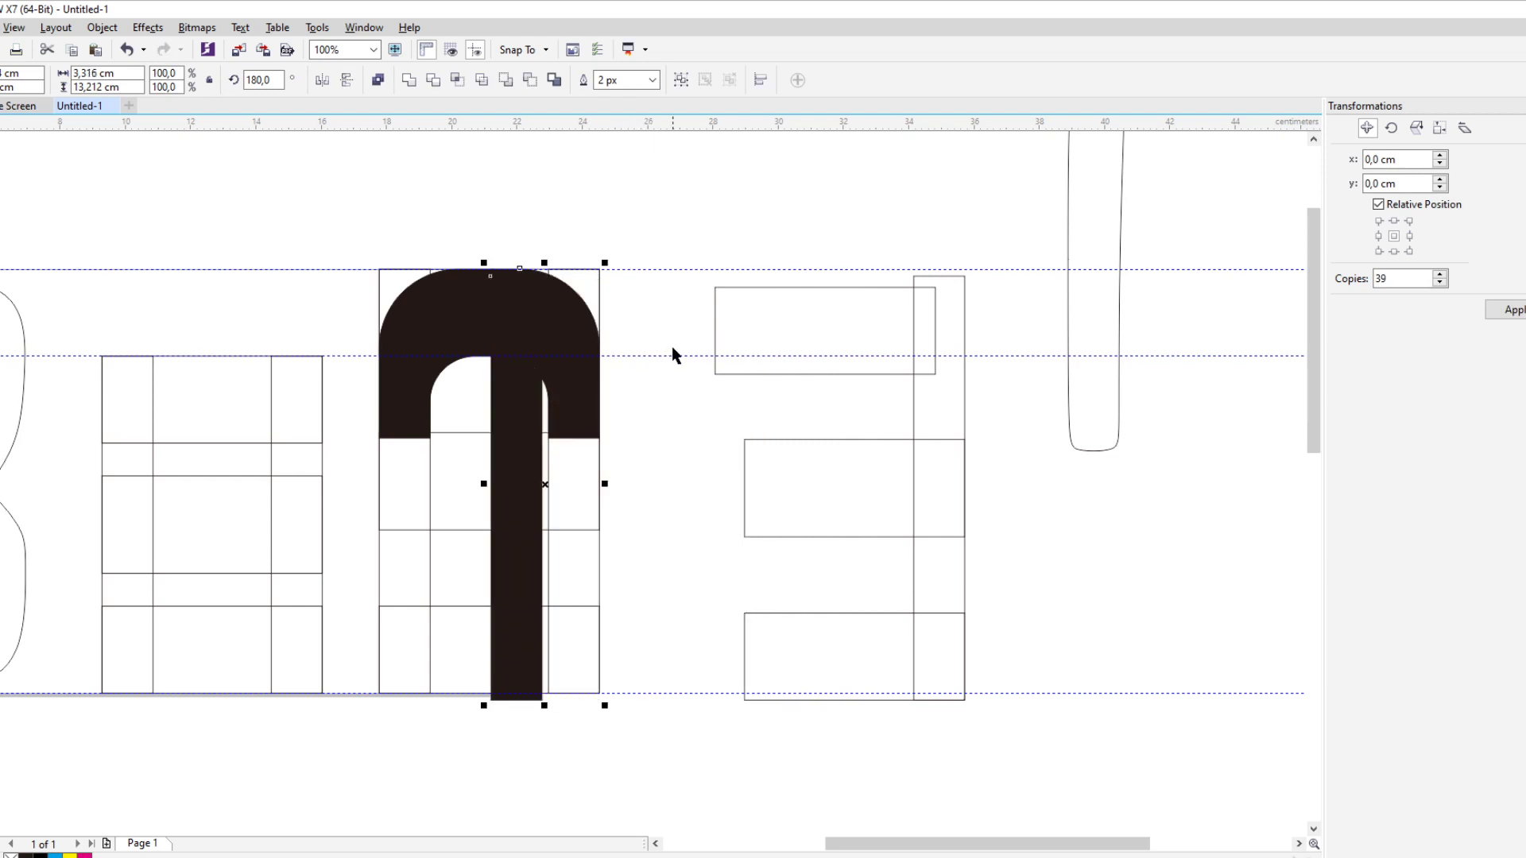
# Try aligning the black stem with the curved half's bottom, top, and horizontal and vertical centres
pyautogui.press('b')
pyautogui.scroll(-2, 676, 355)
pyautogui.scroll(2, 636, 307)
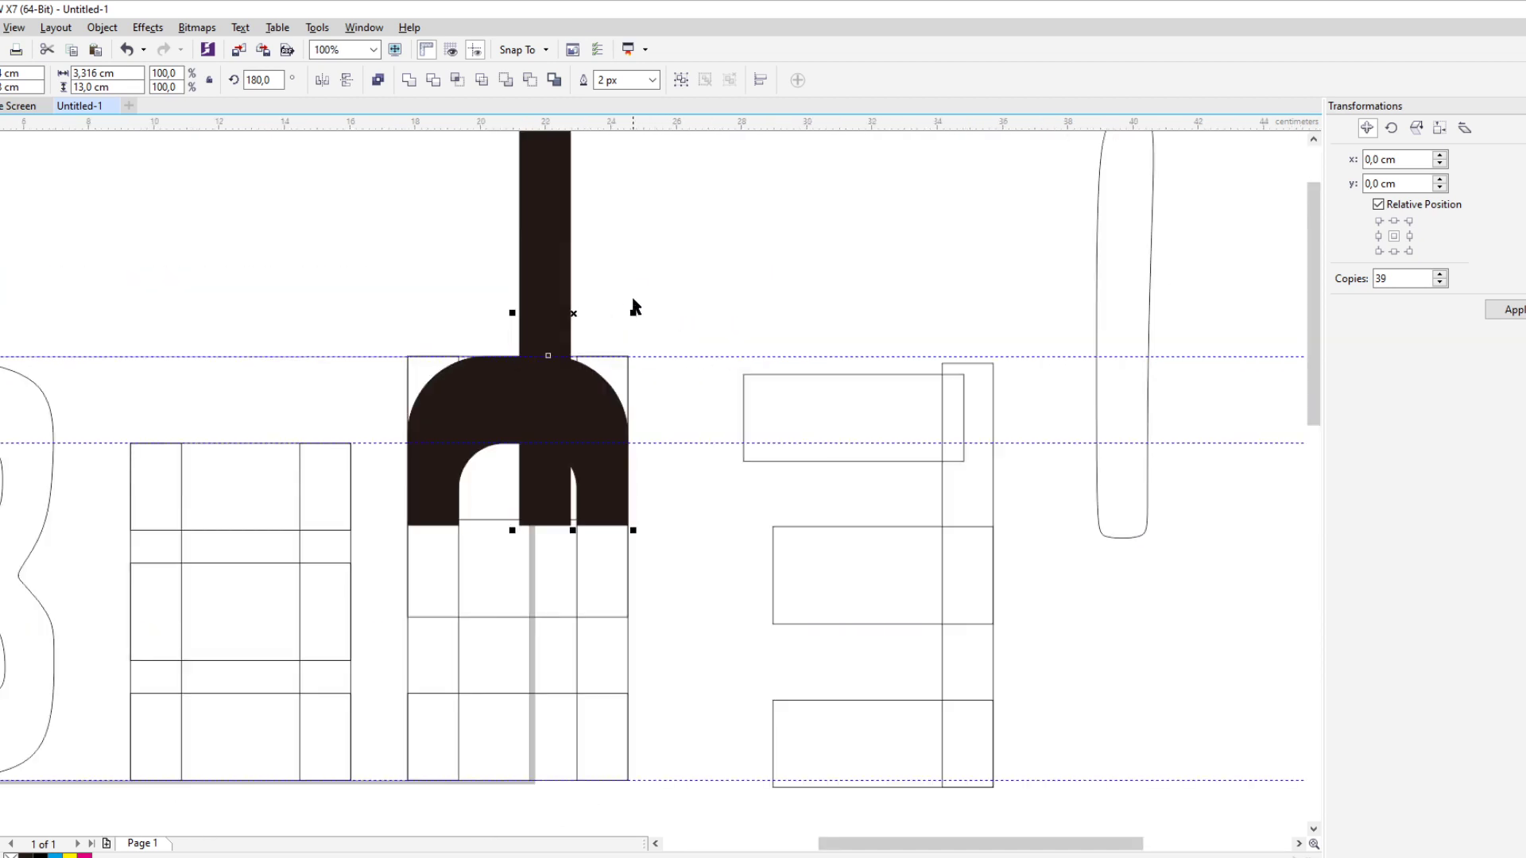
pyautogui.press('t')
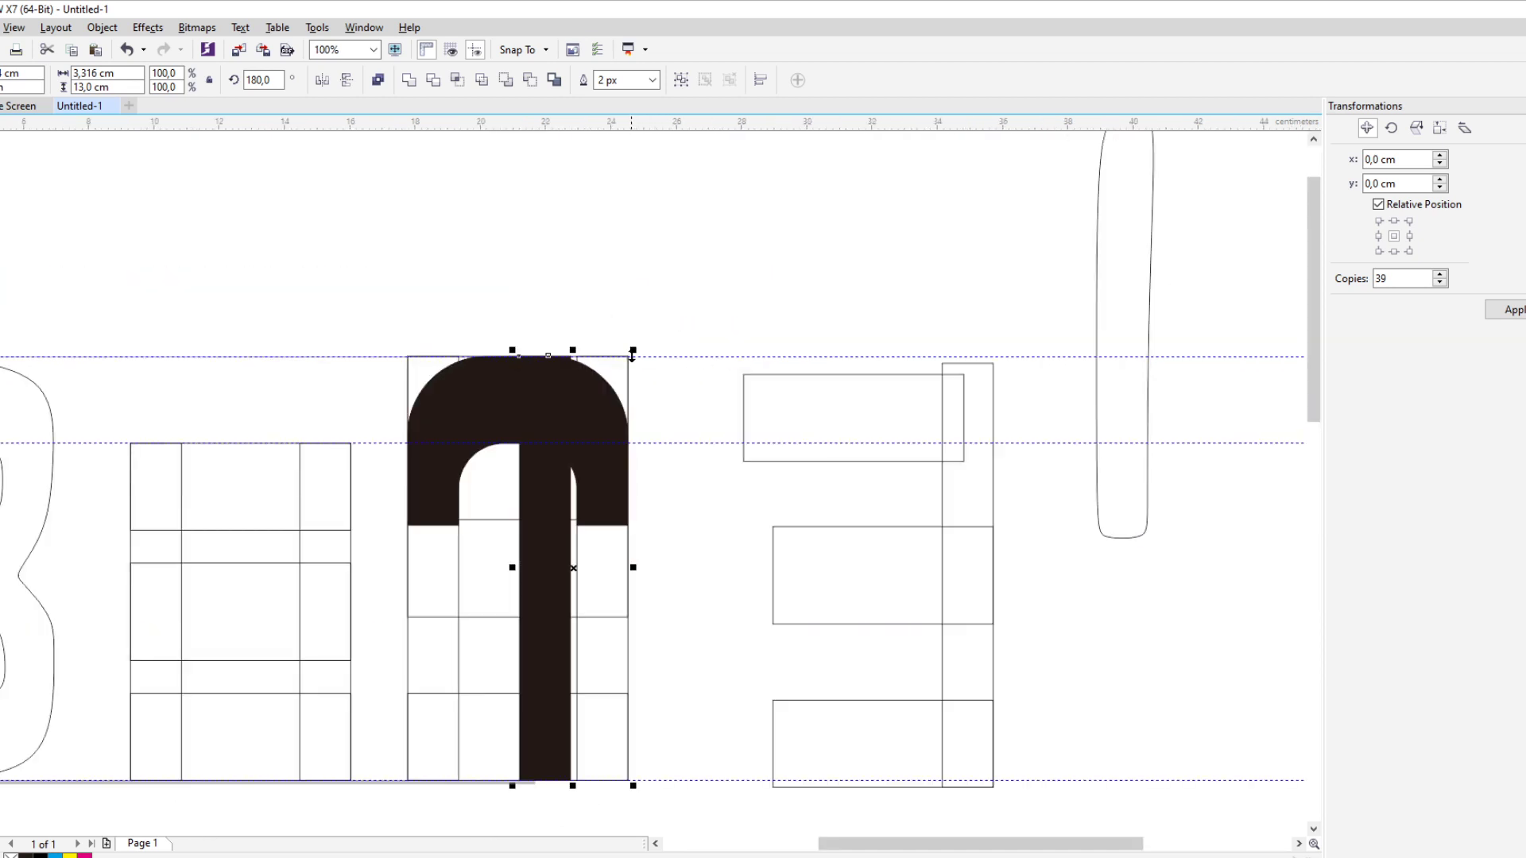
pyautogui.press('c')
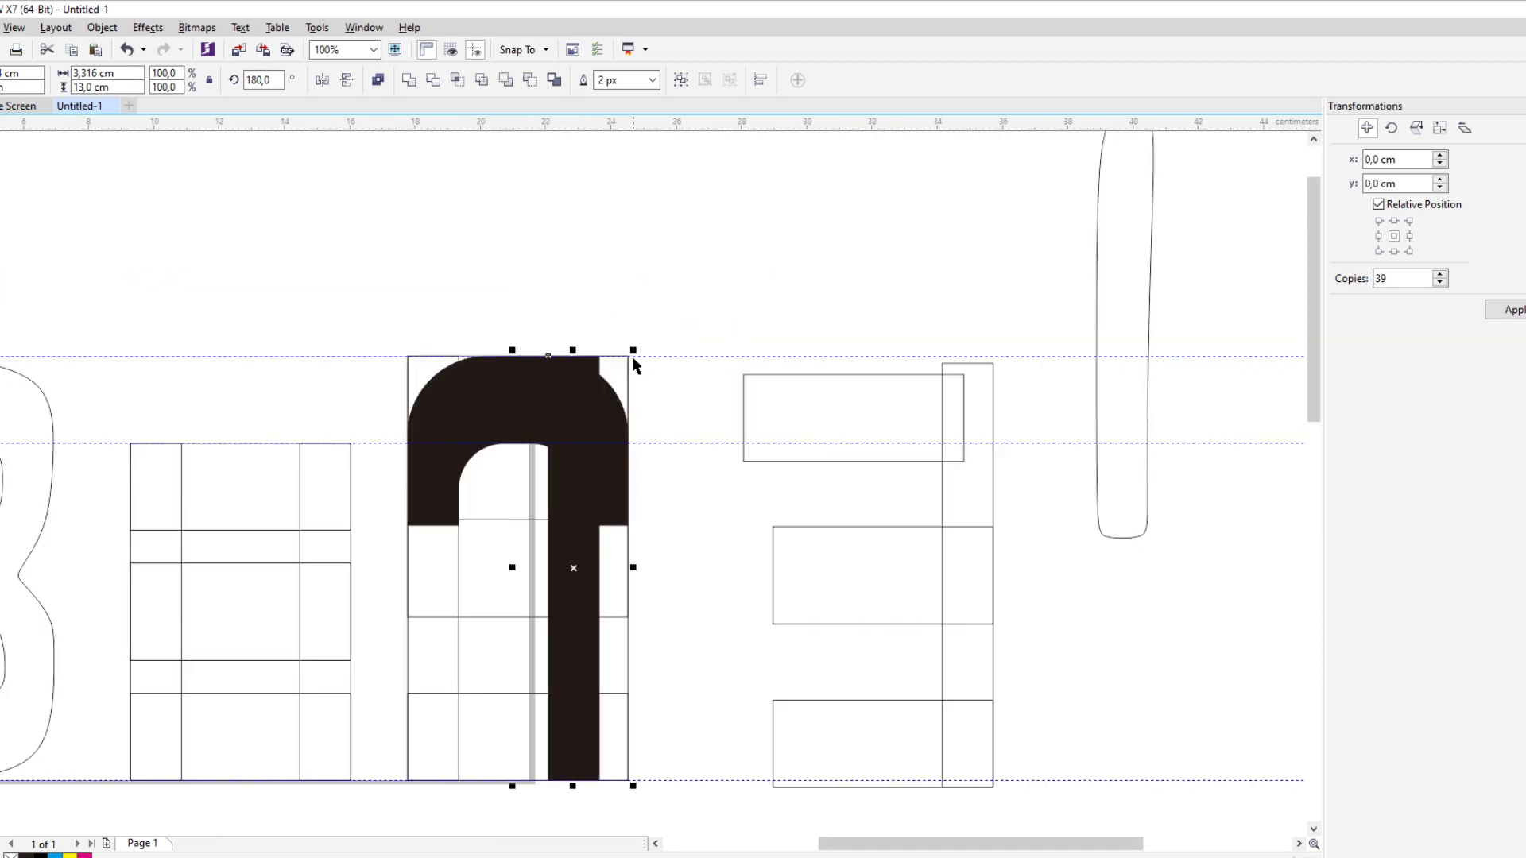
pyautogui.hotkey('ctrl', 'z')
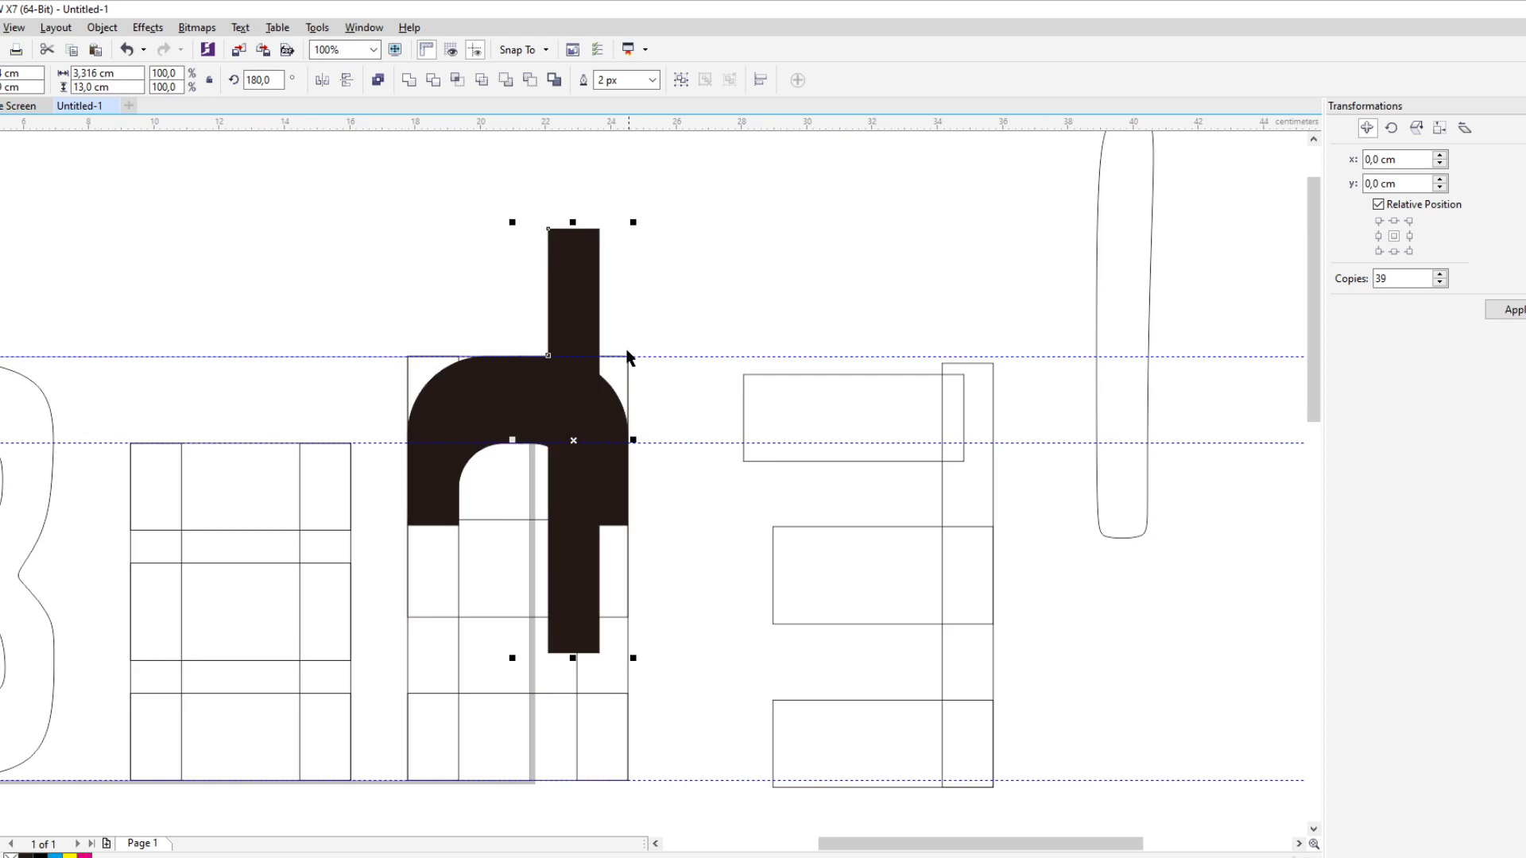
# Align the black stem with the right edge of the right curved half
pyautogui.press('r')
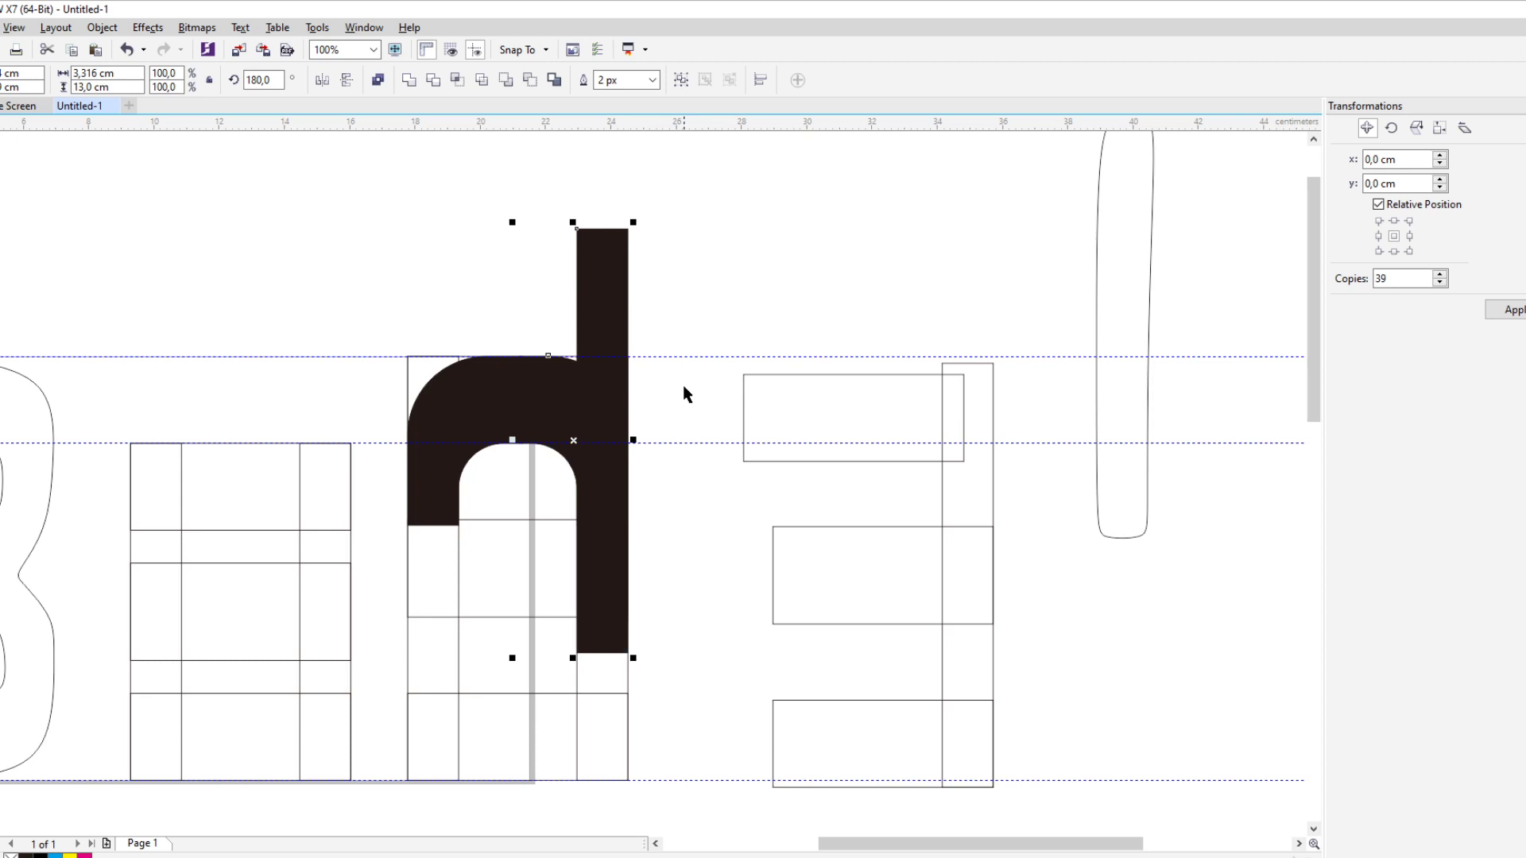
pyautogui.click(622, 282)
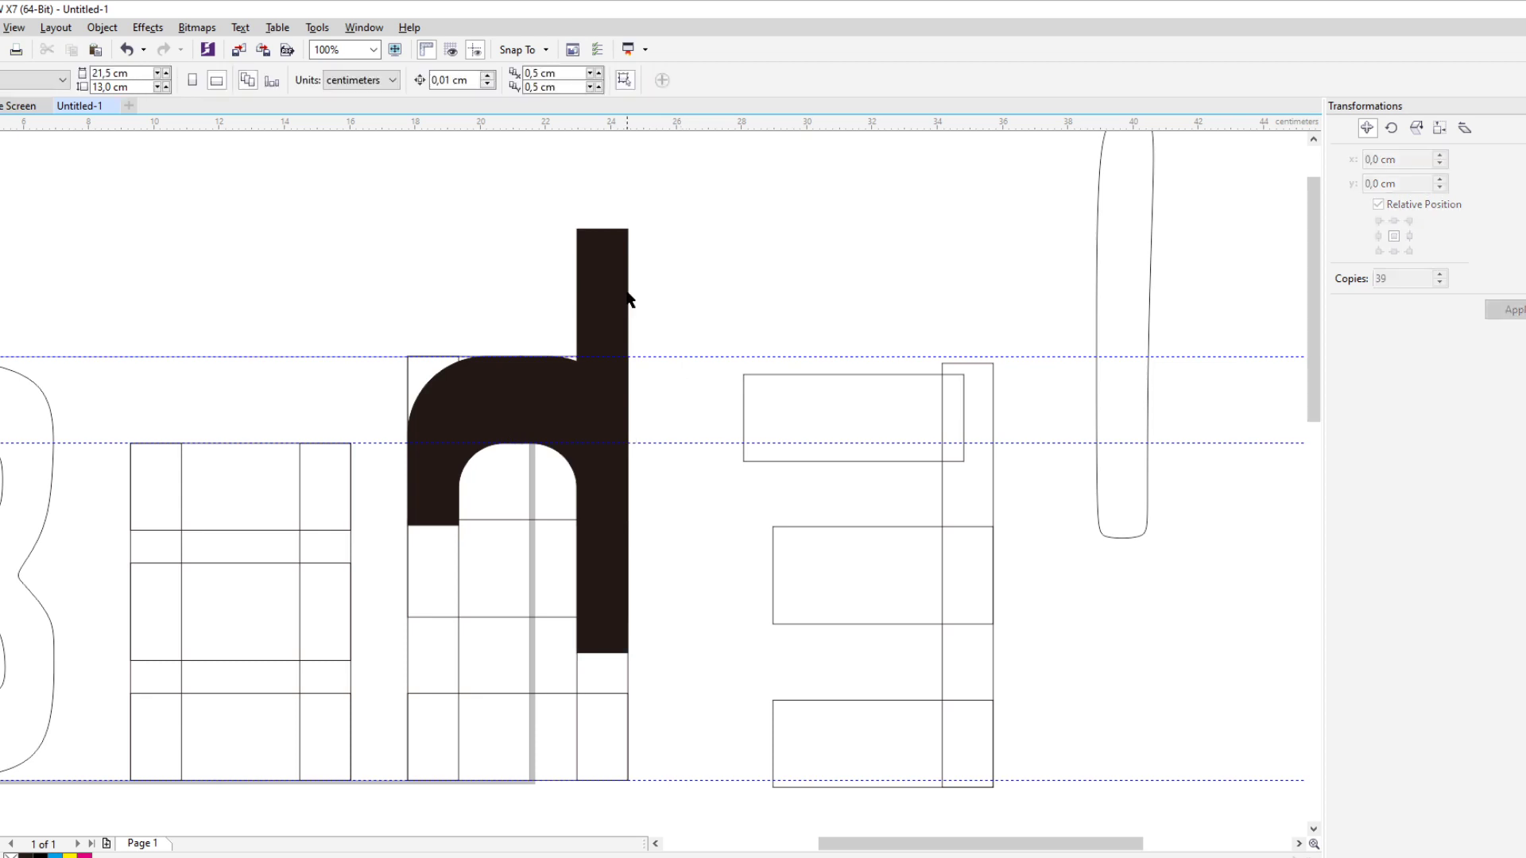
pyautogui.keyDown('shift'); pyautogui.click(547, 373); pyautogui.keyUp('shift')
pyautogui.moveTo(549, 383); pyautogui.dragTo(551, 288)
pyautogui.hotkey('ctrl', 'z')
# Fill the right curved half with green
pyautogui.click(566, 375)
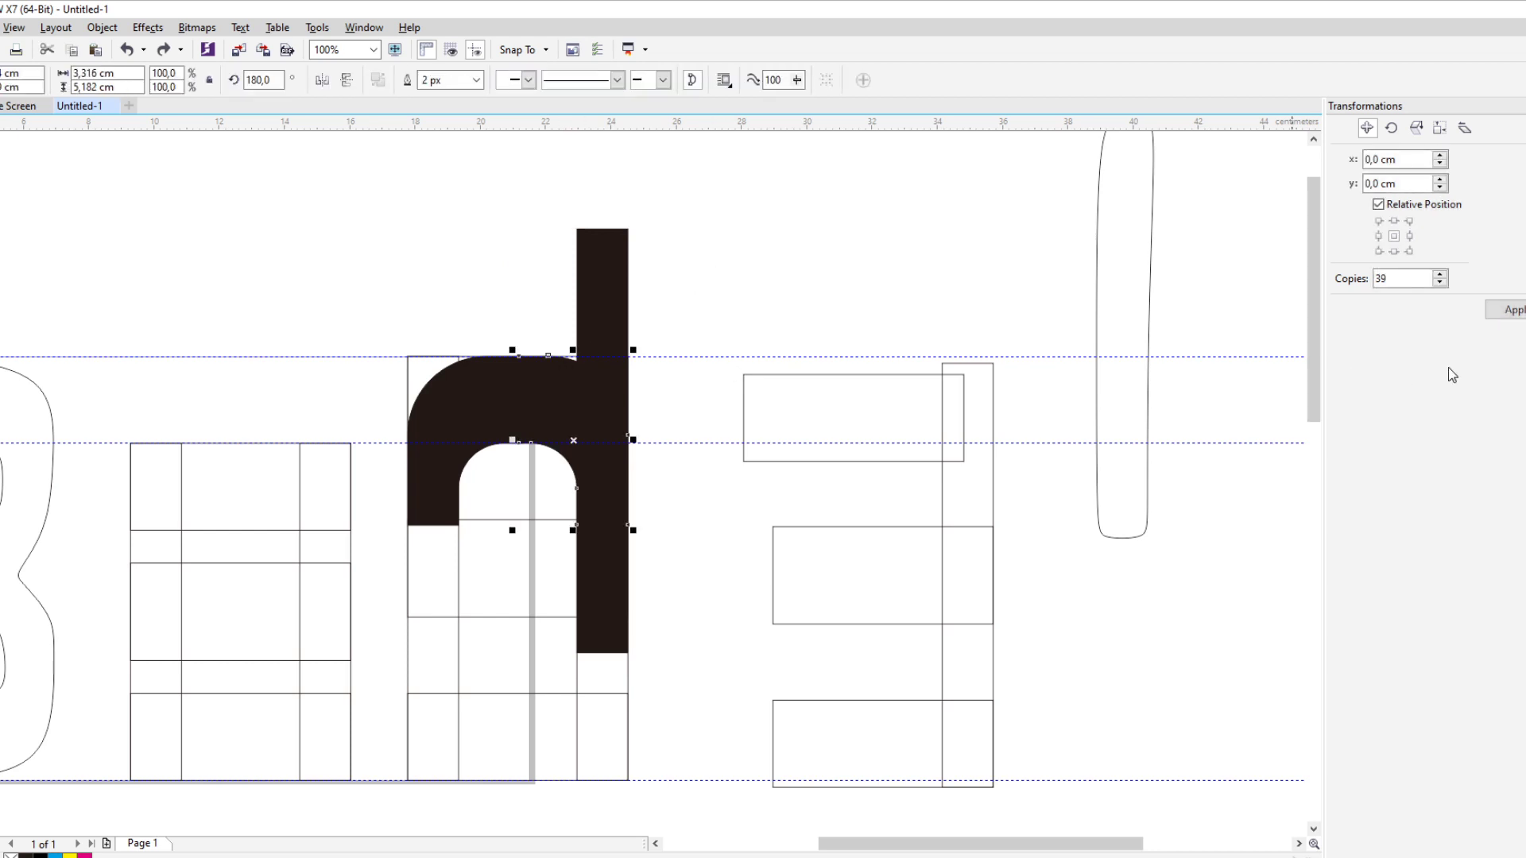
pyautogui.click(1522, 358)
pyautogui.click(700, 338)
# Align the top of the black stem with the top of the green curved half
pyautogui.click(609, 343)
pyautogui.keyDown('shift'); pyautogui.click(542, 398); pyautogui.keyUp('shift')
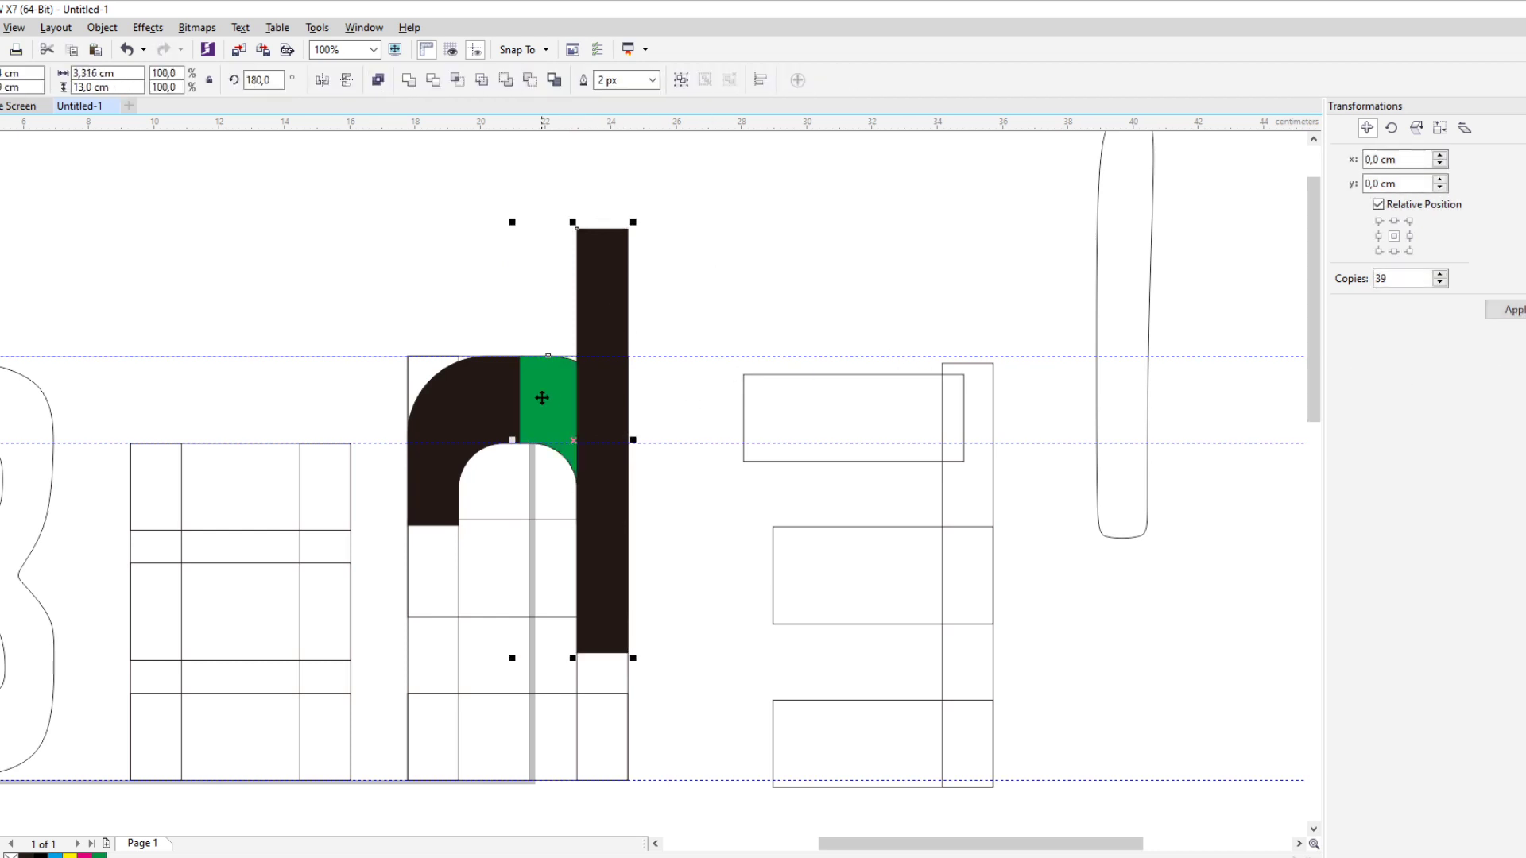
pyautogui.press('t')
pyautogui.click(692, 300)
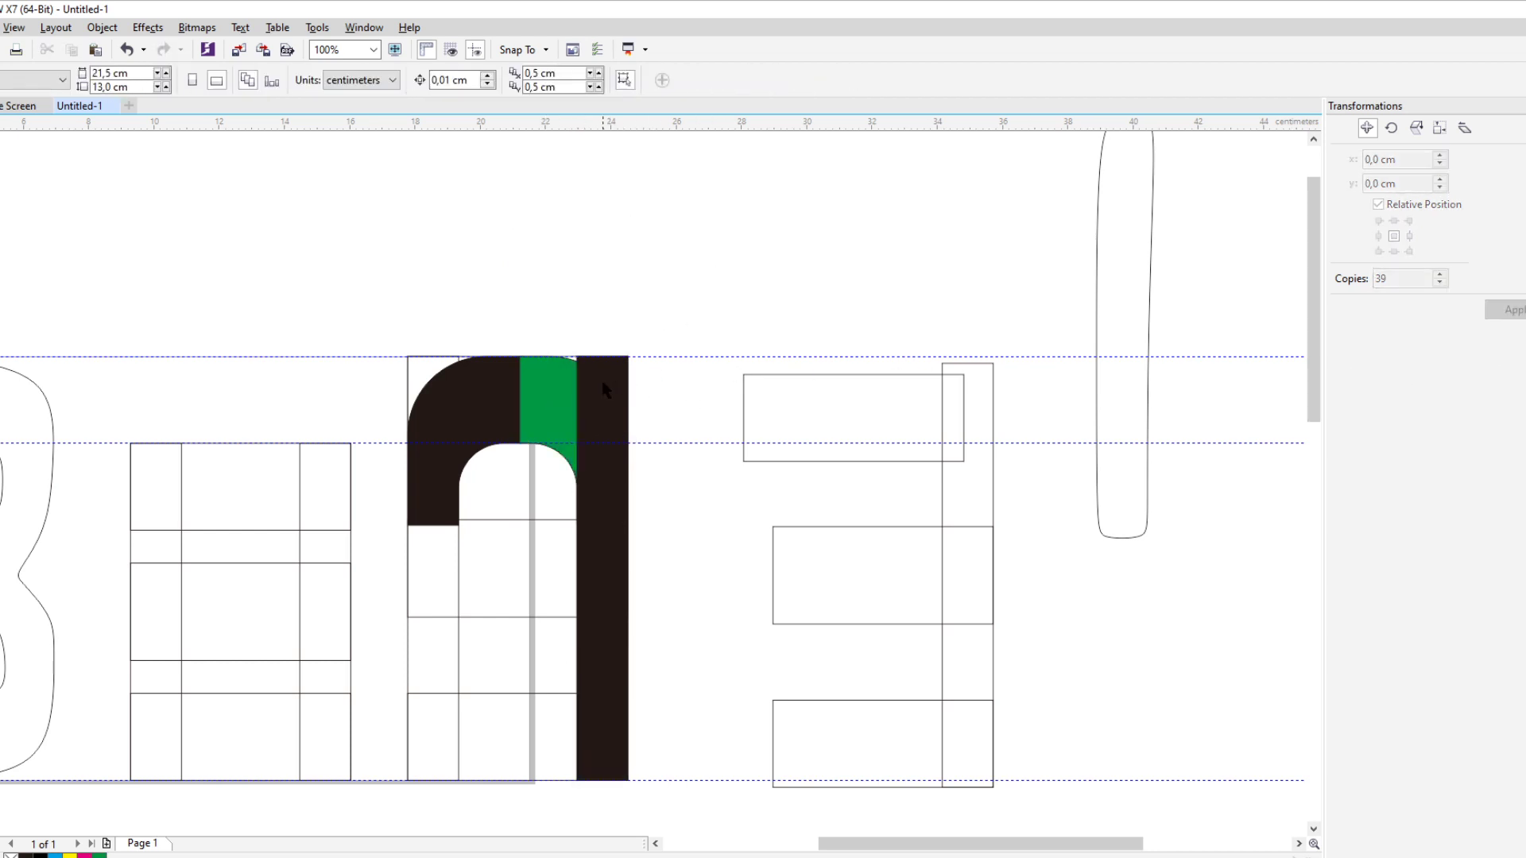
# Bring the green curved half to the front of the black stem
pyautogui.click(604, 381)
pyautogui.scroll(1, 601, 379)
pyautogui.click(499, 381)
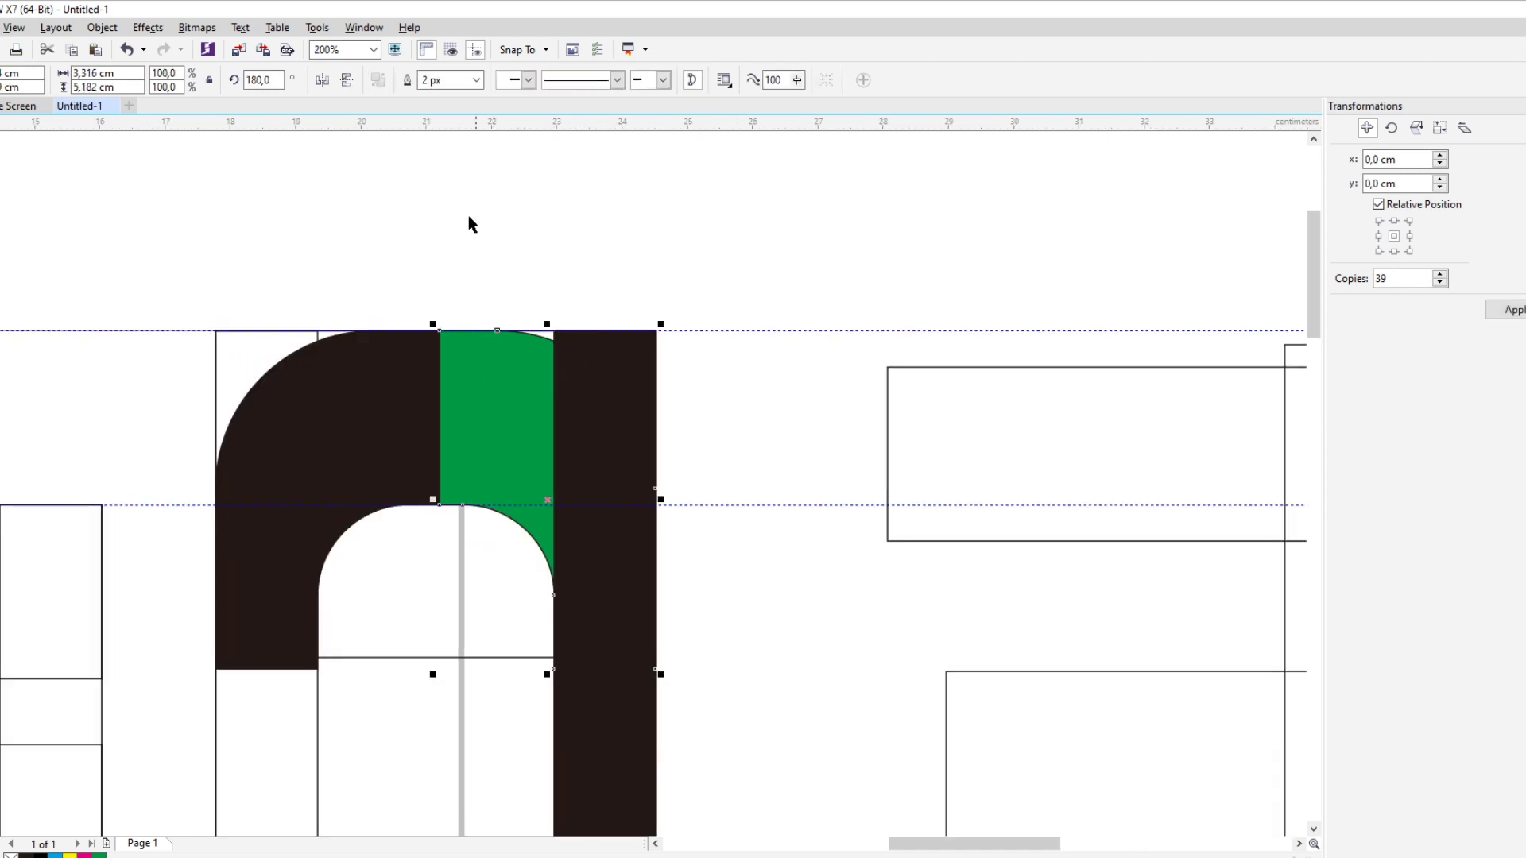
pyautogui.hotkey('shift', 'pageup')
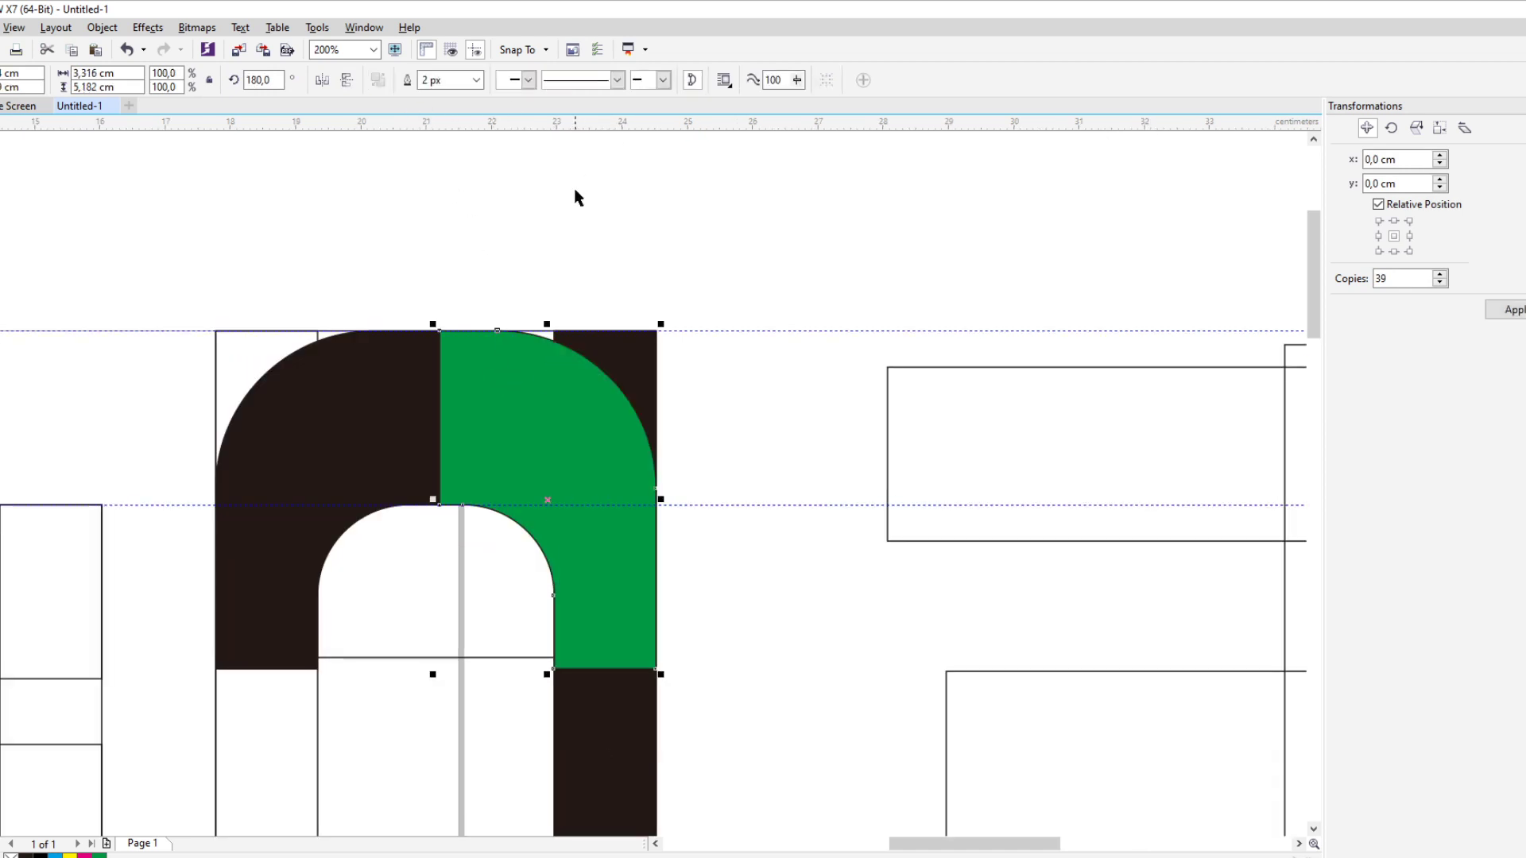
# Shorten the black stem from its top end to about 8.4 cm high, so it starts inside the green piece
pyautogui.moveTo(515, 266); pyautogui.dragTo(672, 569)
pyautogui.click(615, 352)
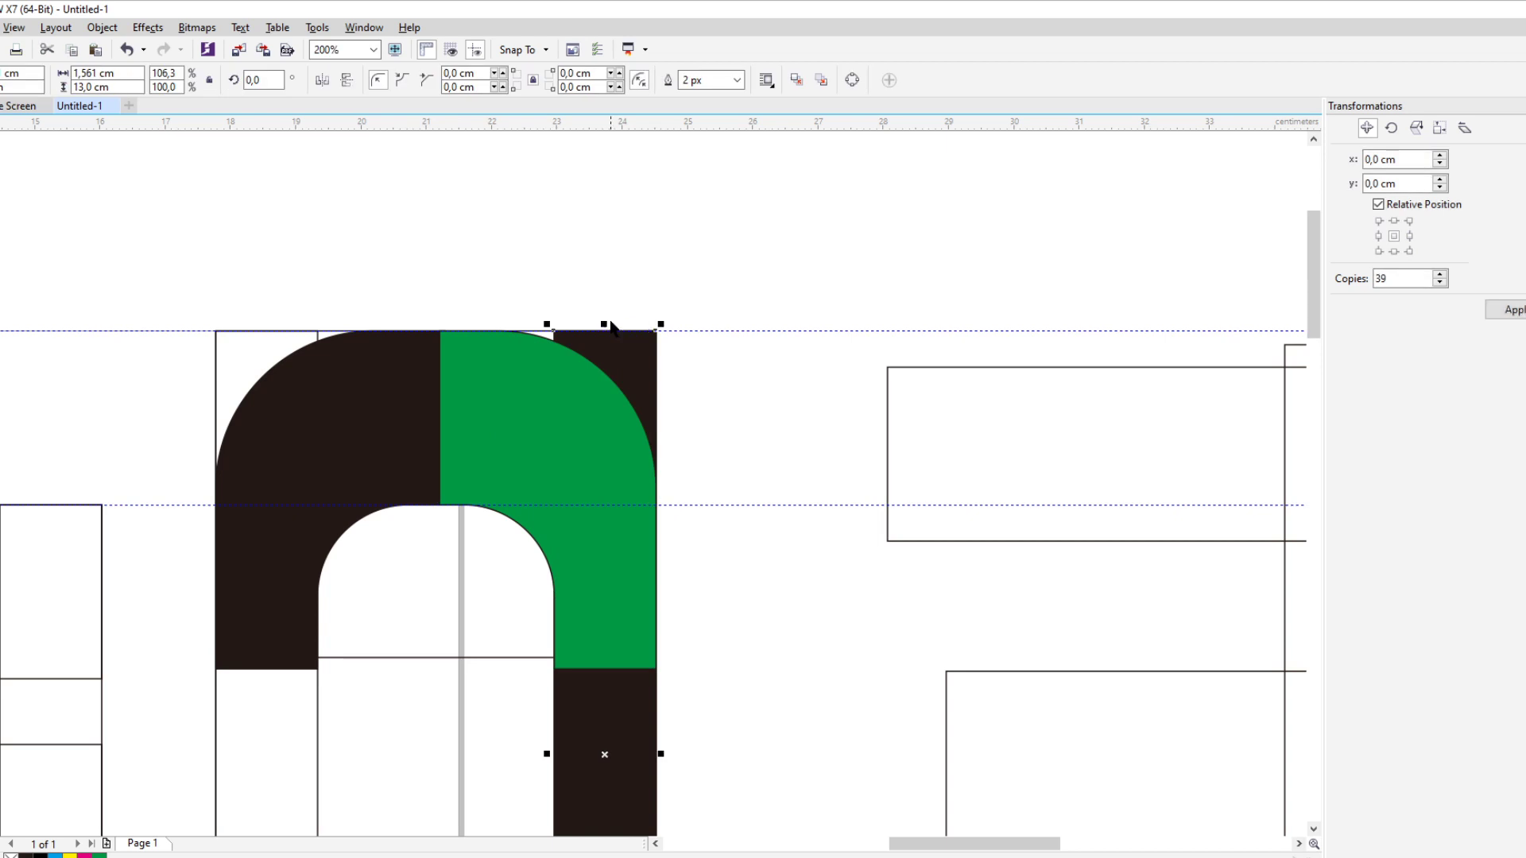
pyautogui.moveTo(604, 322); pyautogui.dragTo(620, 628)
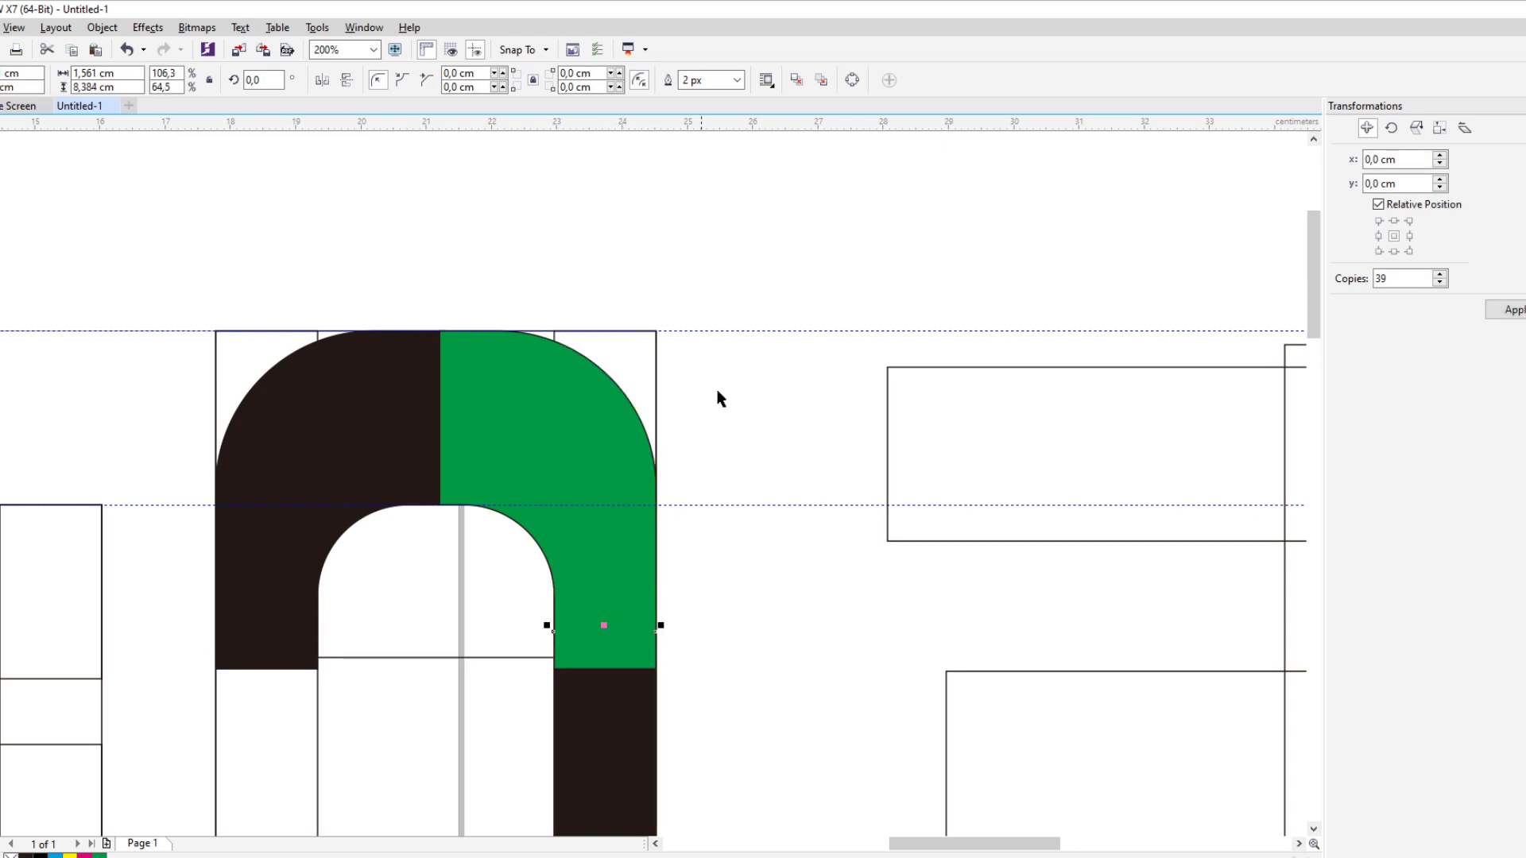
pyautogui.scroll(-1, 717, 390)
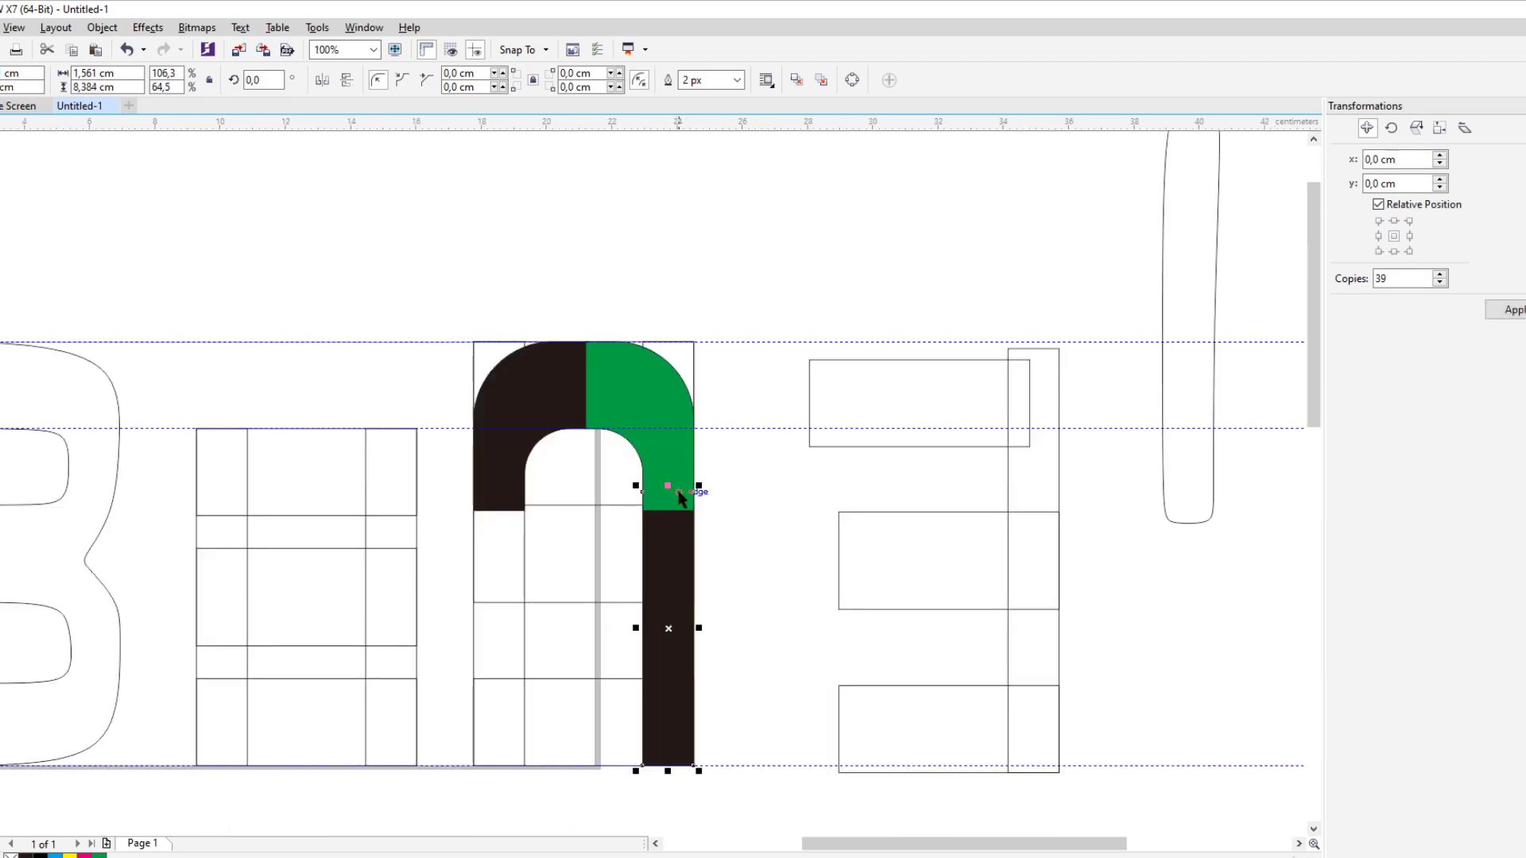
# Place a copy of the shortened black stem flush with the left edge of the left curved half
pyautogui.keyDown('shift'); pyautogui.click(521, 475); pyautogui.keyUp('shift')
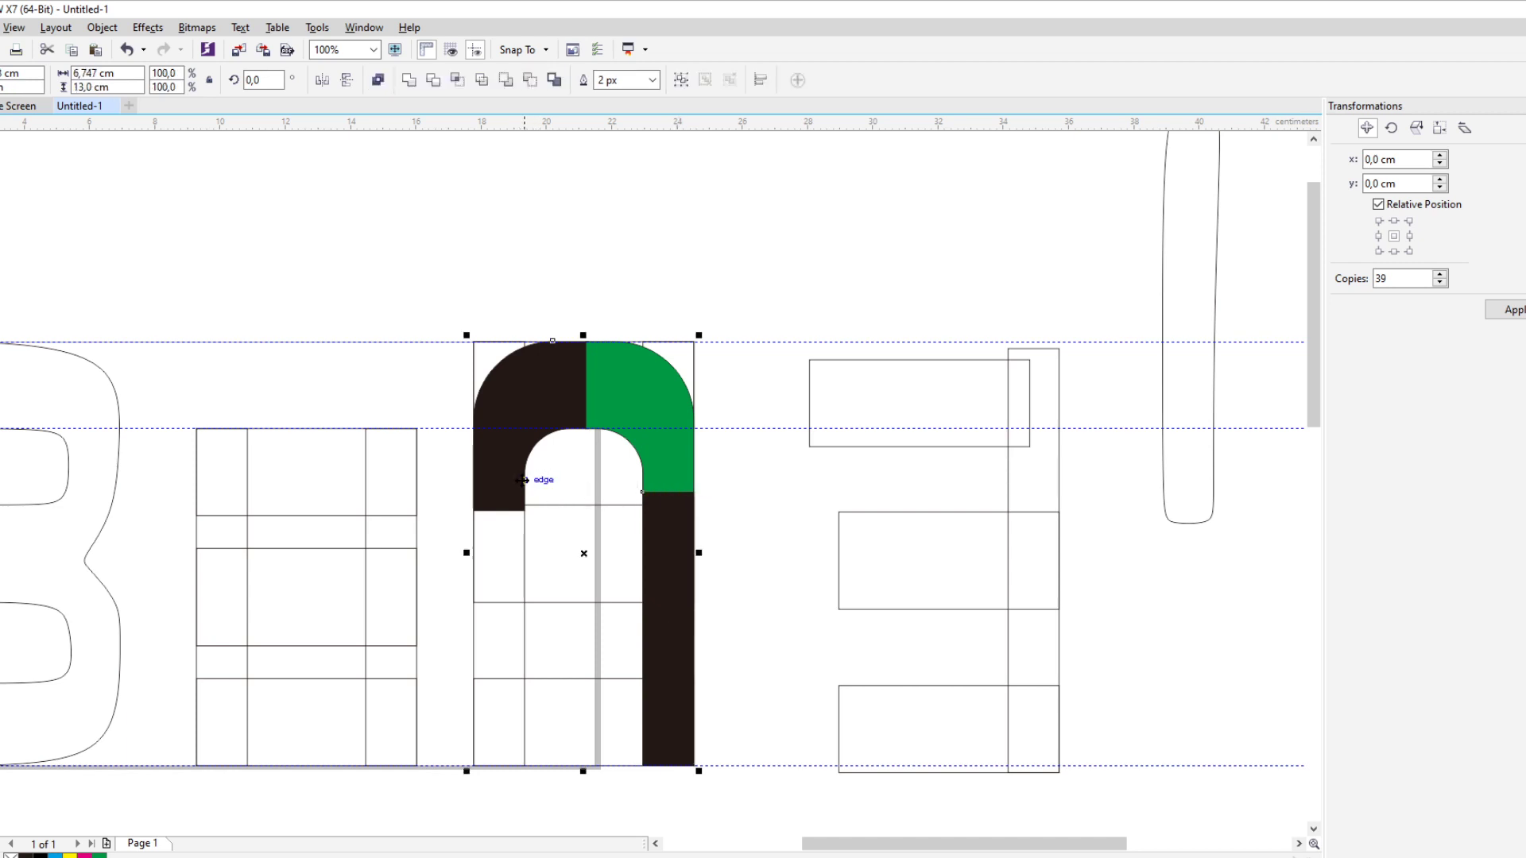
pyautogui.press('l')
pyautogui.click(698, 311)
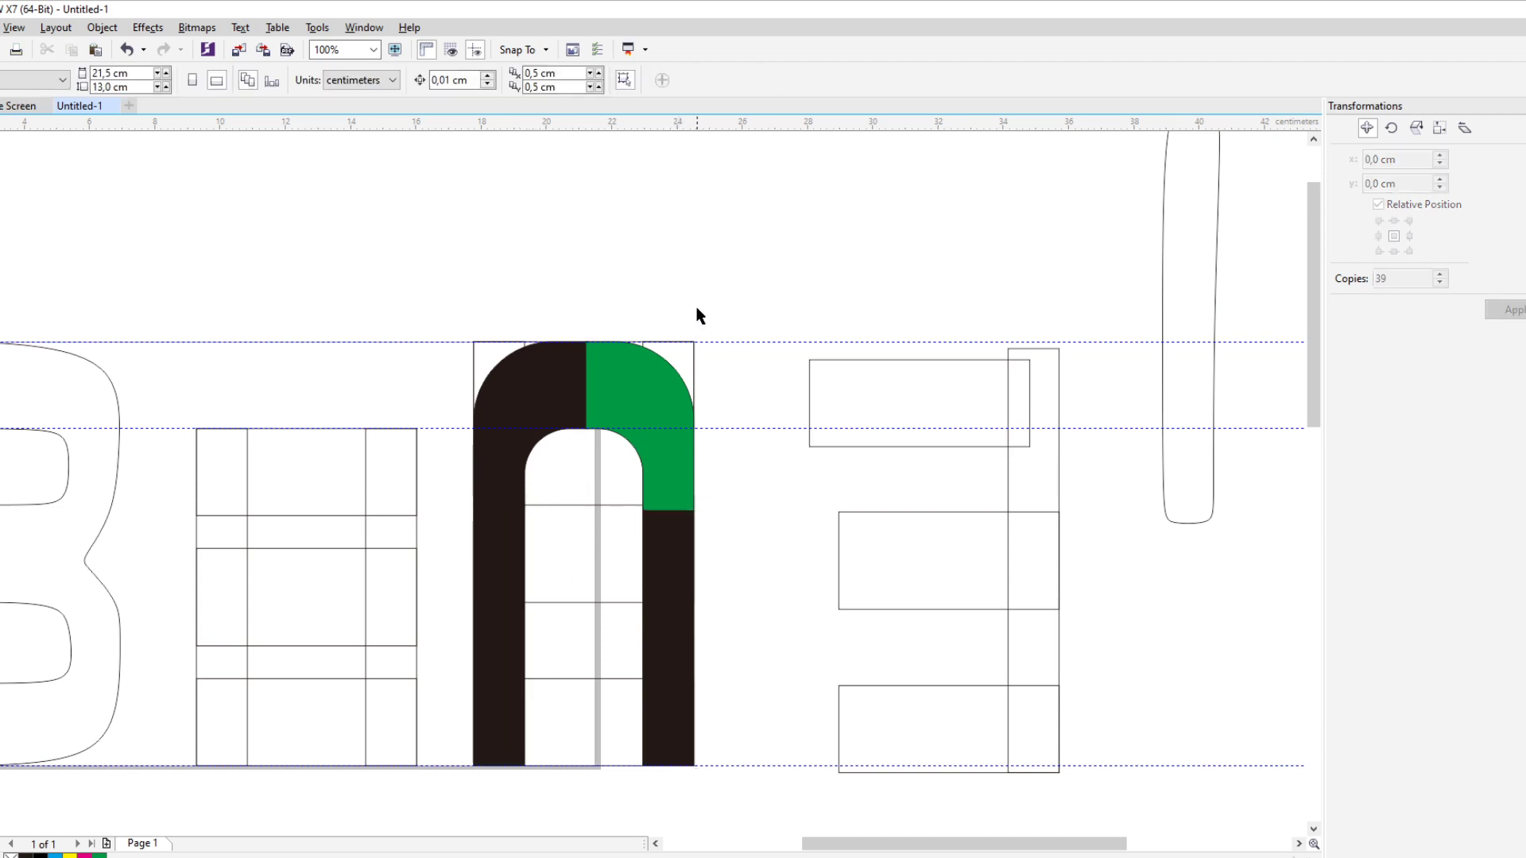
# Fill the left curved half with bright blue
pyautogui.scroll(-1, 687, 318)
pyautogui.scroll(1, 670, 417)
pyautogui.click(923, 449)
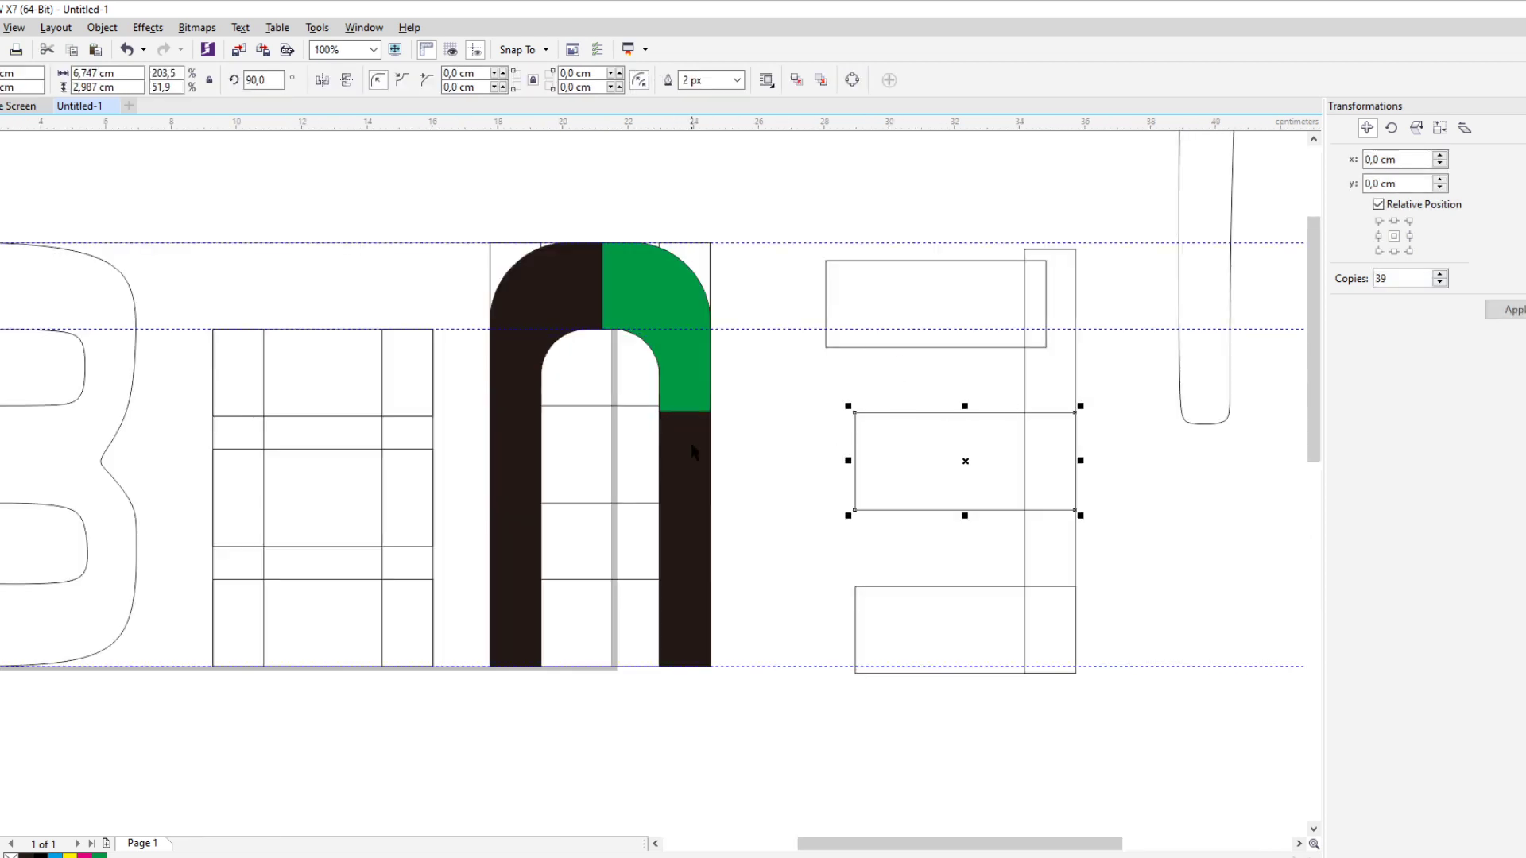
pyautogui.click(688, 318)
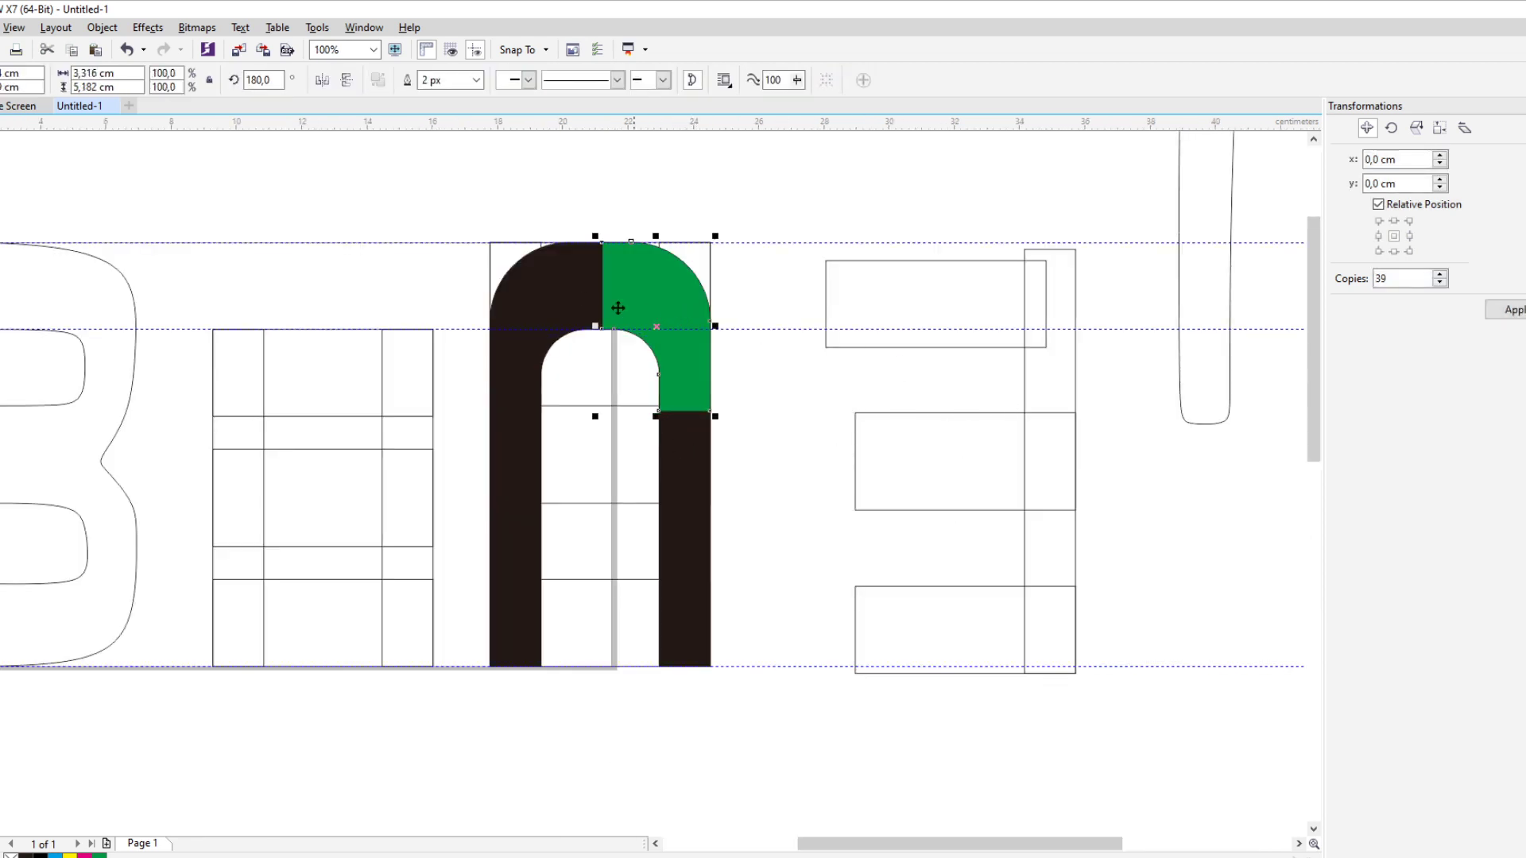
pyautogui.click(576, 290)
pyautogui.click(1524, 354)
pyautogui.click(954, 272)
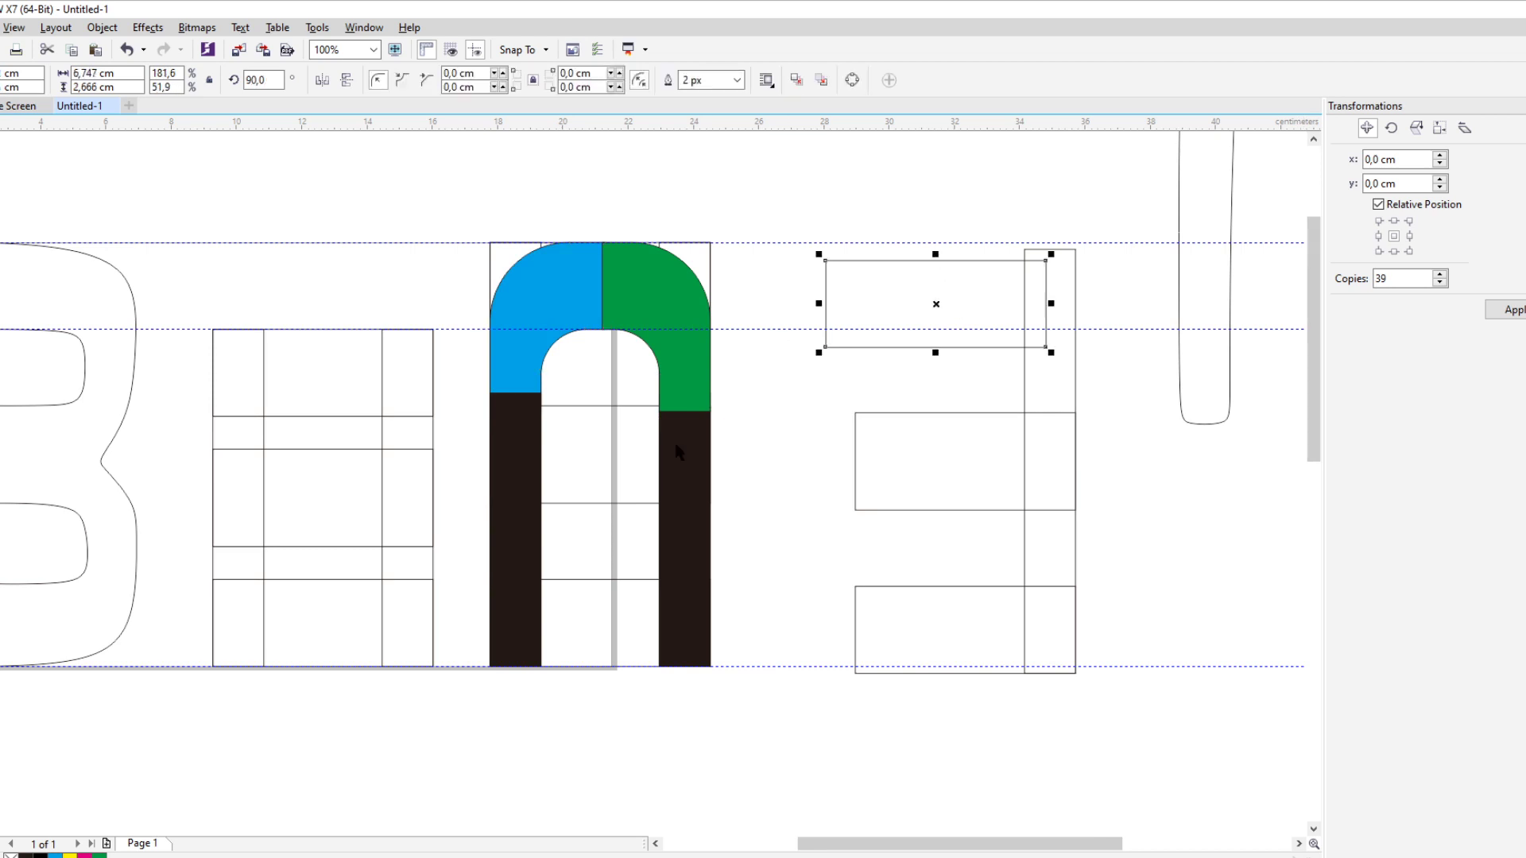
# Fill the right stem with a muted periwinkle blue
pyautogui.click(654, 524)
pyautogui.click(688, 507)
pyautogui.click(1524, 511)
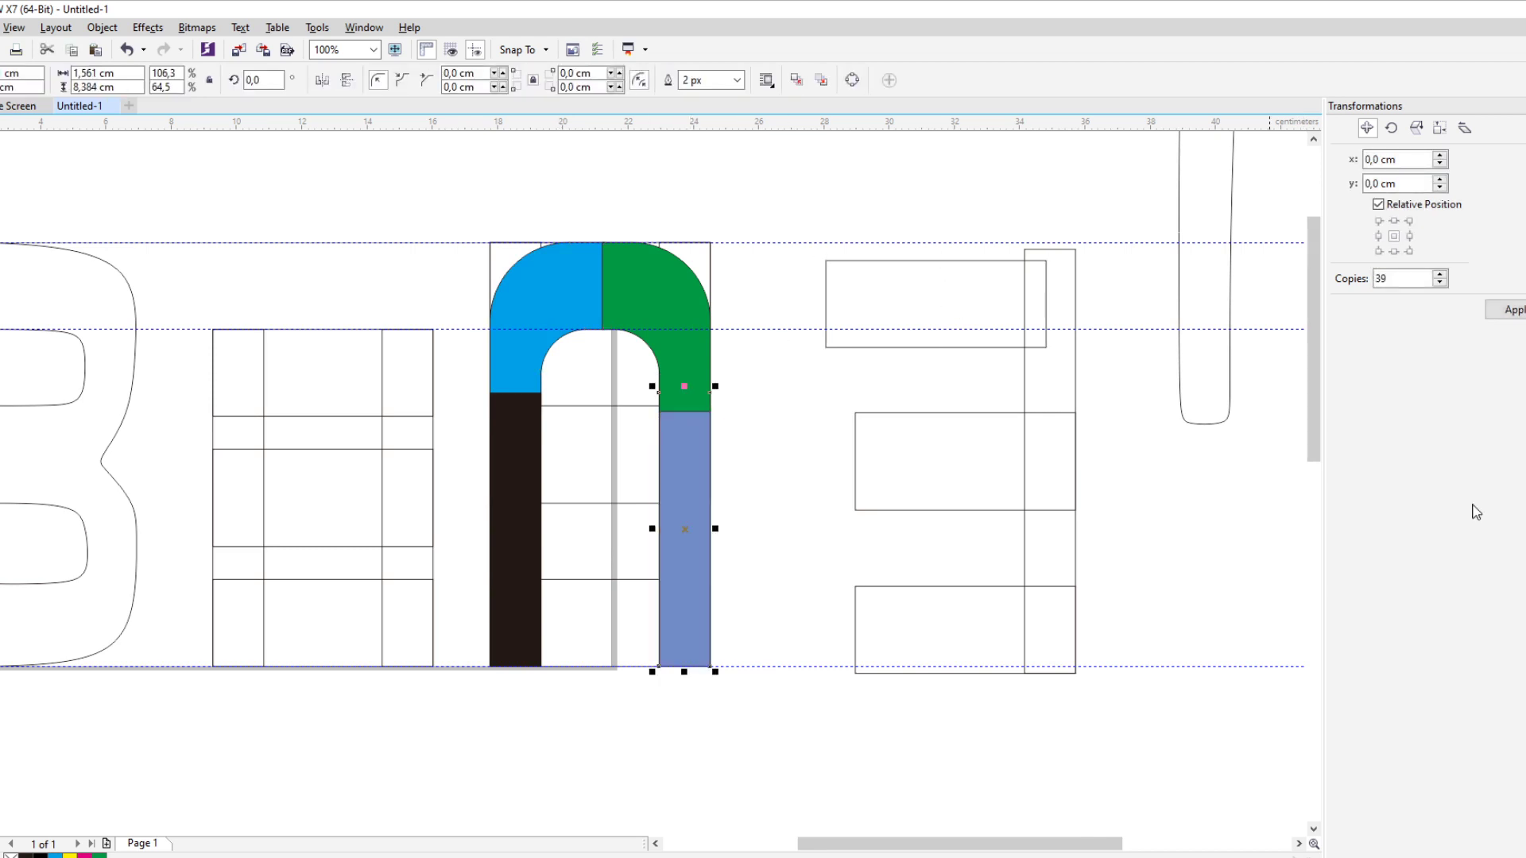
pyautogui.click(876, 360)
# Place a copy of the loose middle crossbar between the two stems and narrow it to about 5.7 cm
pyautogui.click(536, 444)
pyautogui.click(883, 442)
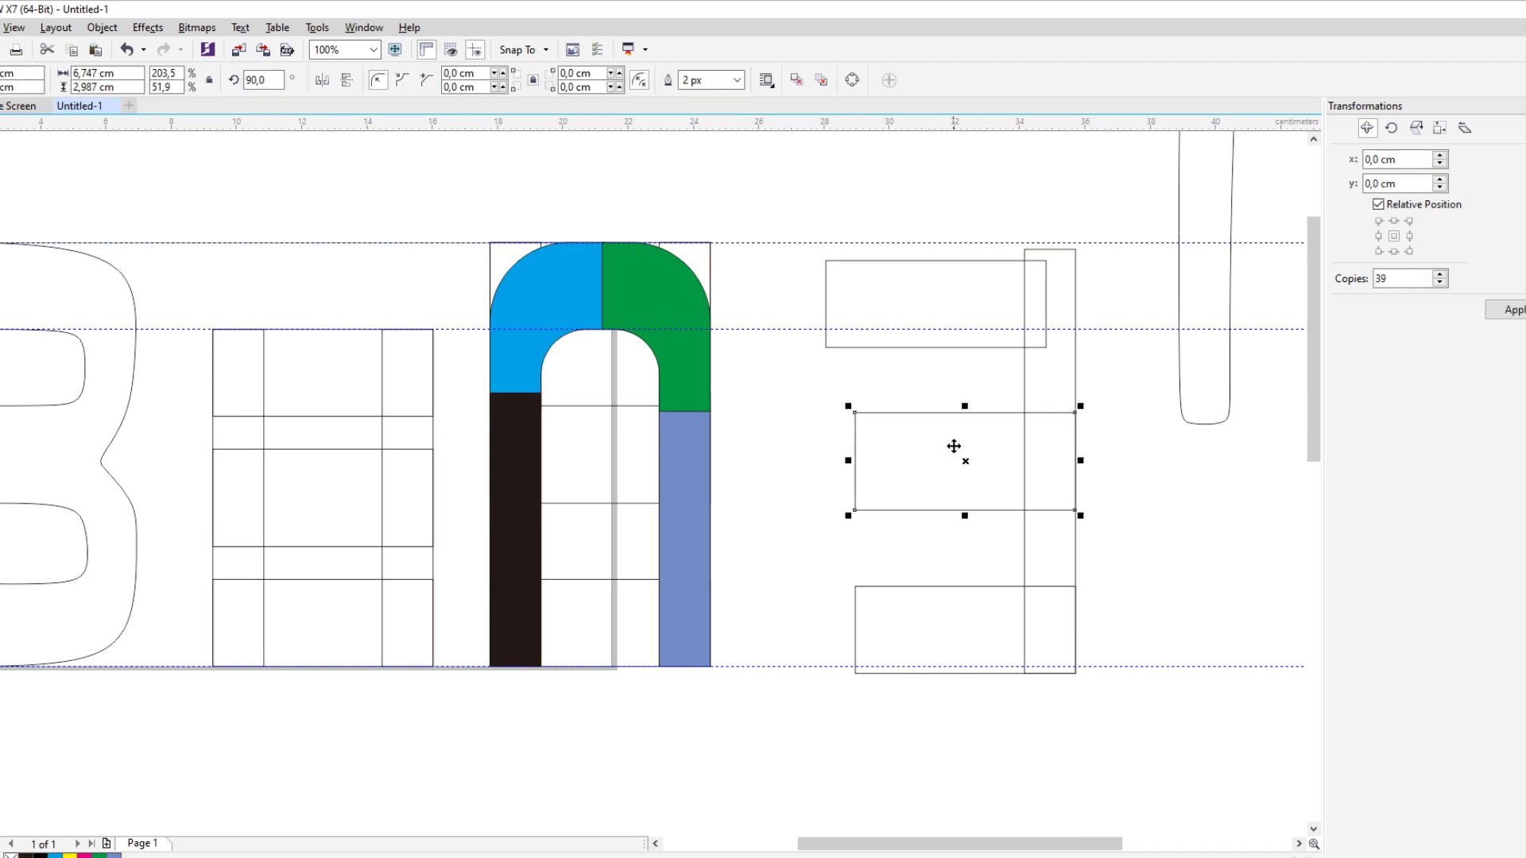
pyautogui.moveTo(954, 446); pyautogui.dragTo(599, 482)
pyautogui.click(653, 510)
pyautogui.scroll(2, 657, 507)
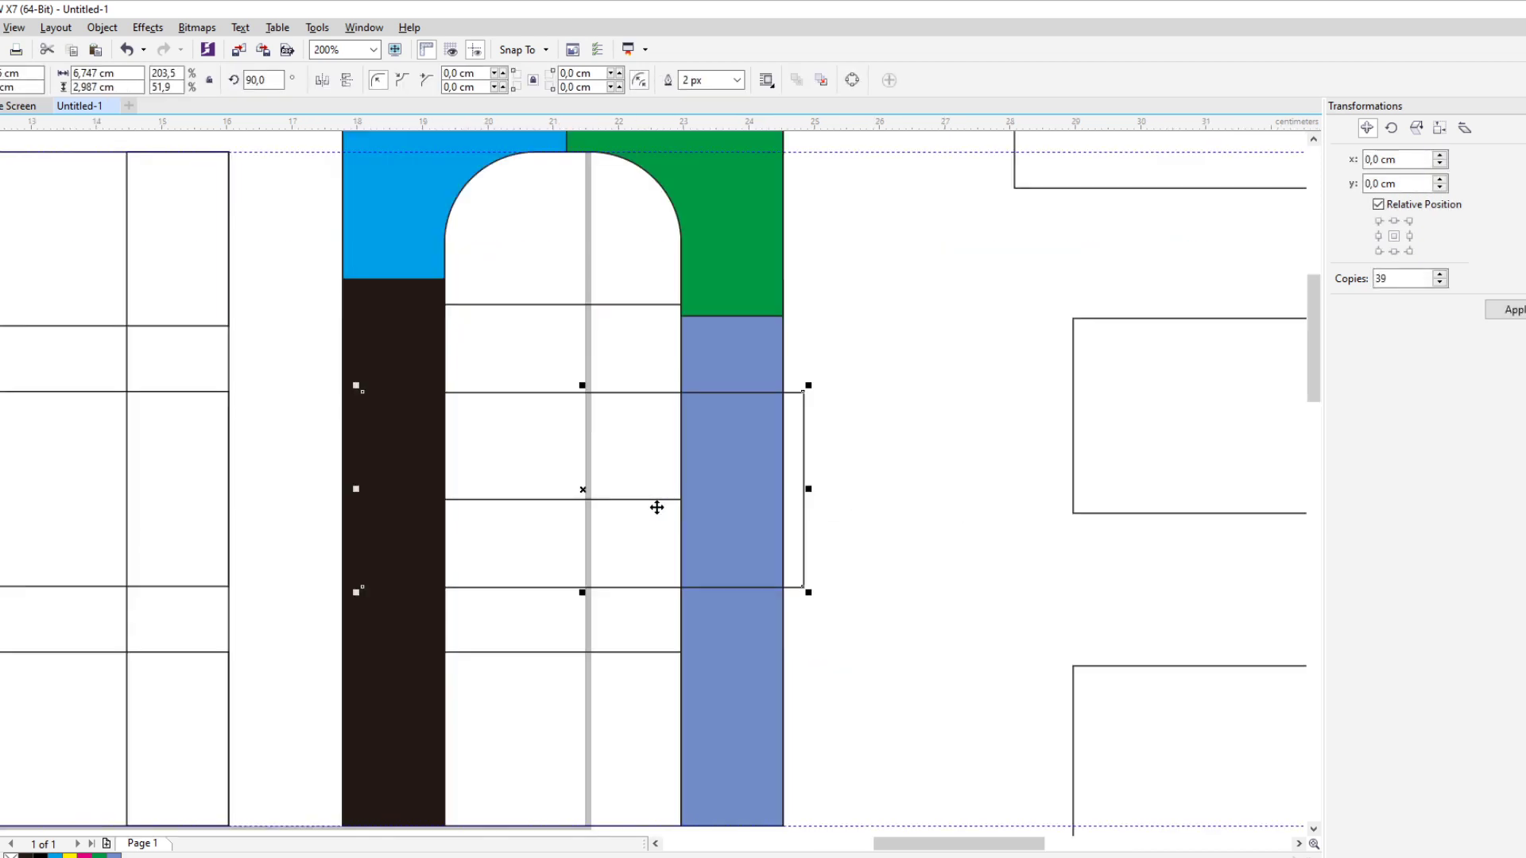
pyautogui.moveTo(811, 490); pyautogui.dragTo(737, 490)
pyautogui.scroll(-2, 681, 481)
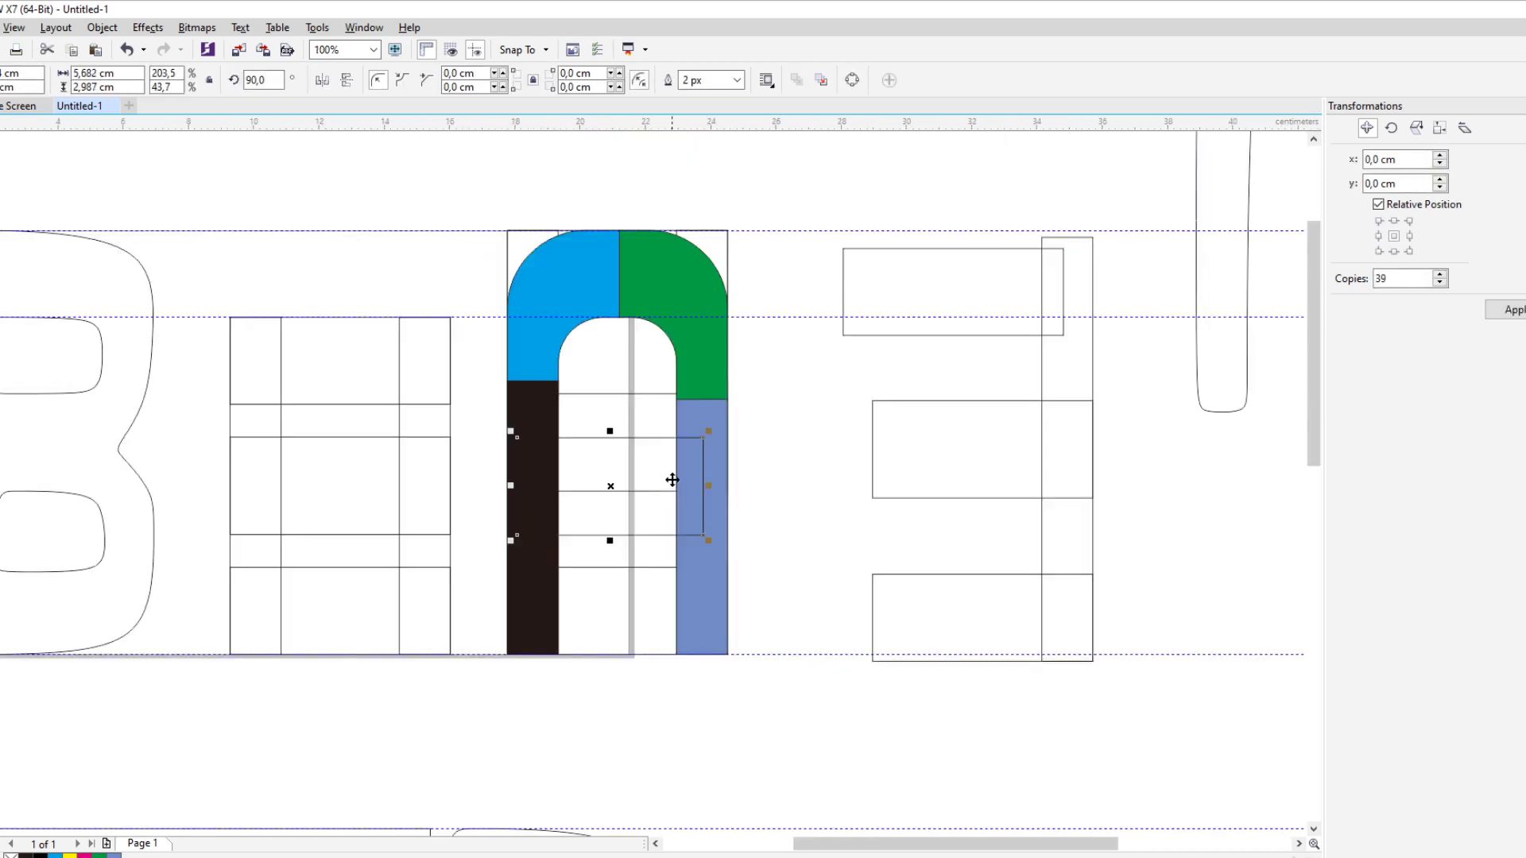
# Fill the crossbar with red and lower it so that it overlaps both stems at the grid's middle band
pyautogui.click(1525, 413)
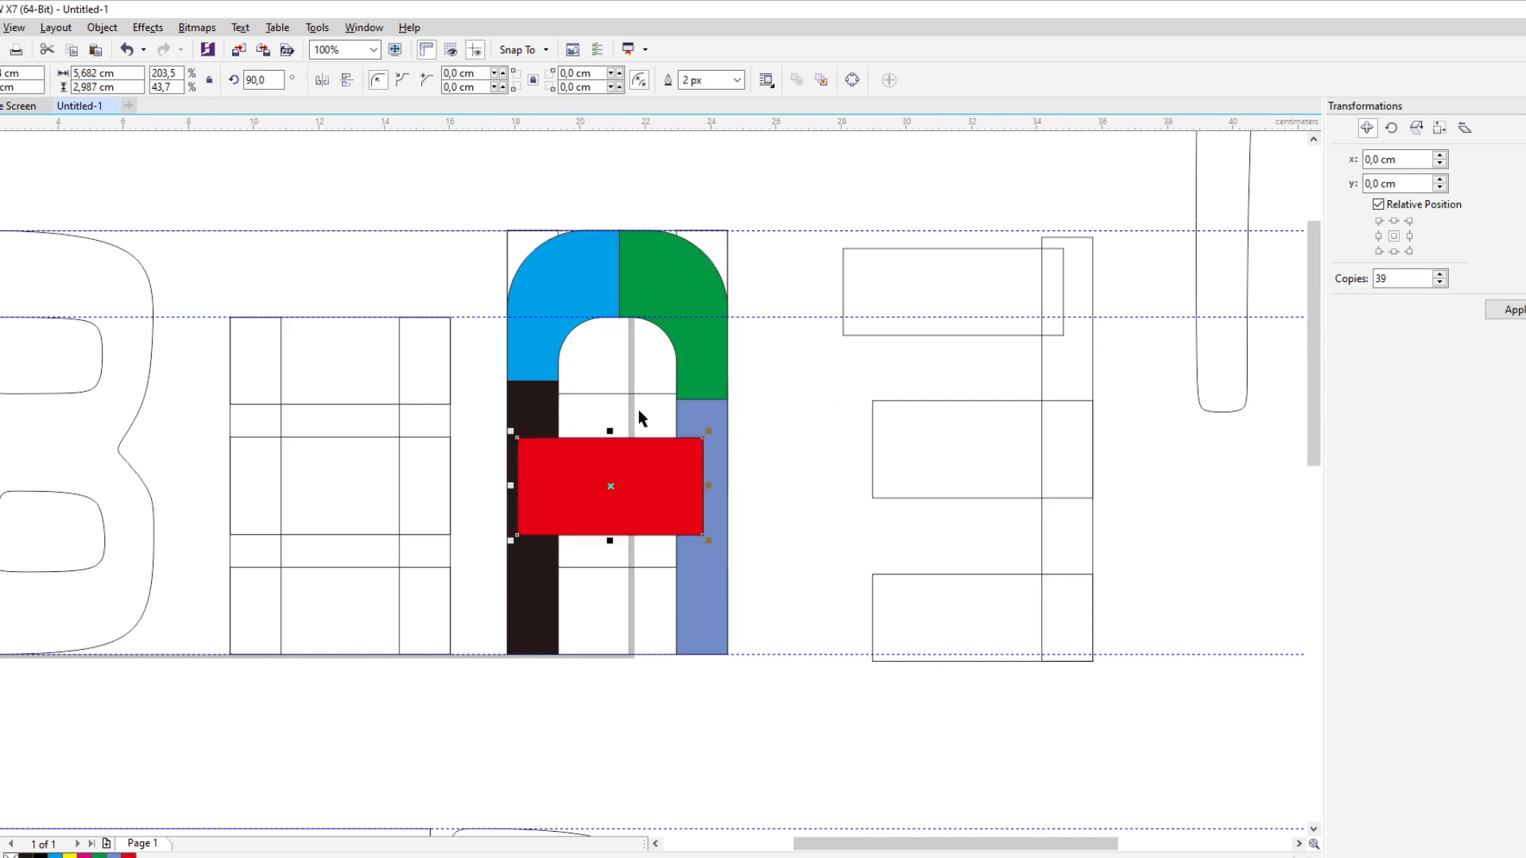
pyautogui.moveTo(612, 486); pyautogui.dragTo(620, 517)
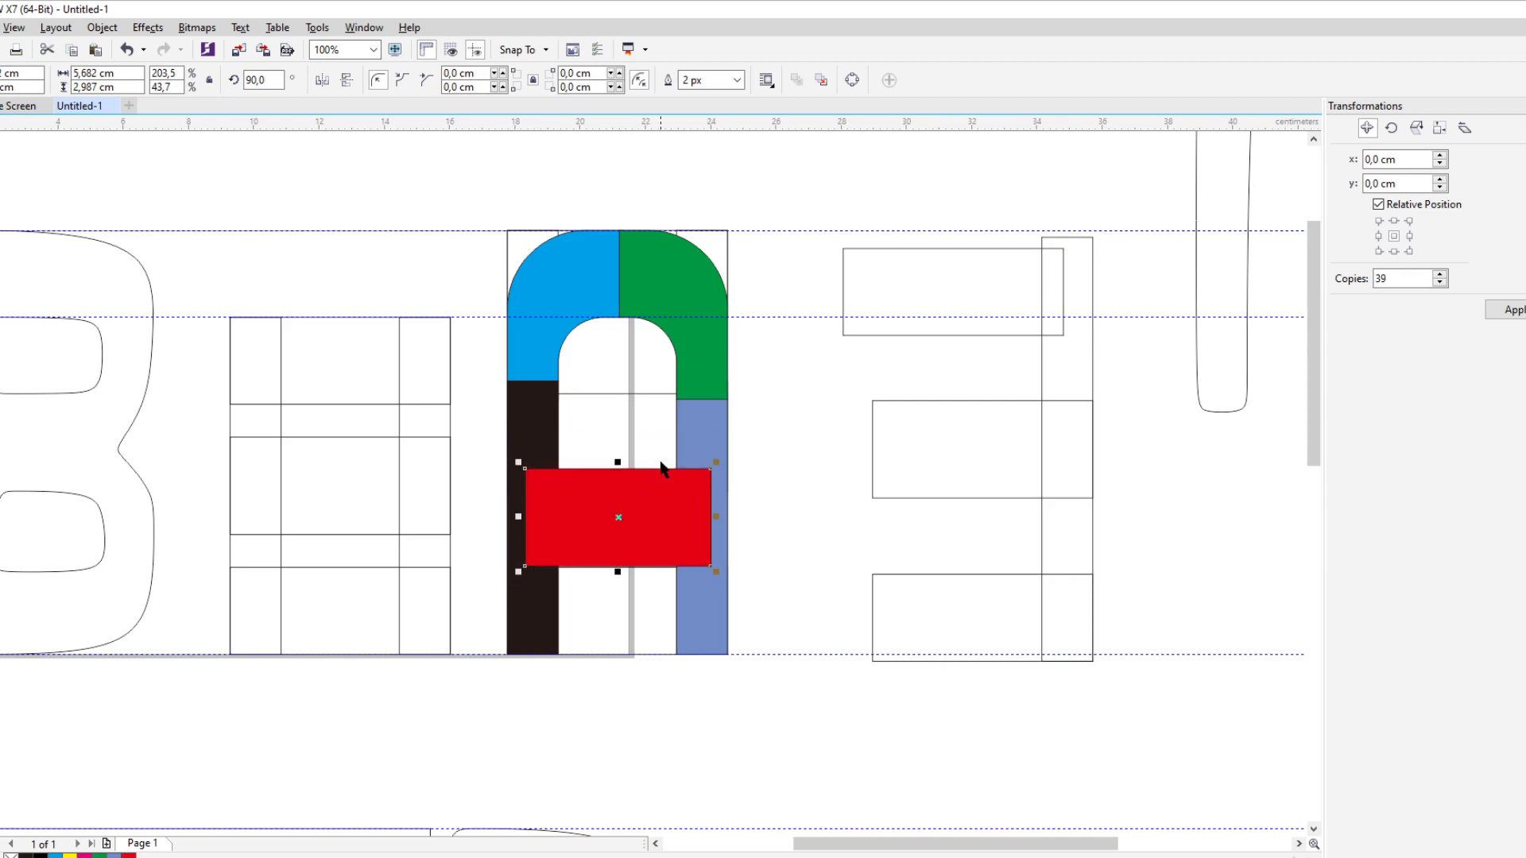
# Weld the curved halves, stems and crossbar into one green letter A and move it clear of the construction grid
pyautogui.keyDown('shift'); pyautogui.click(705, 429); pyautogui.keyUp('shift')
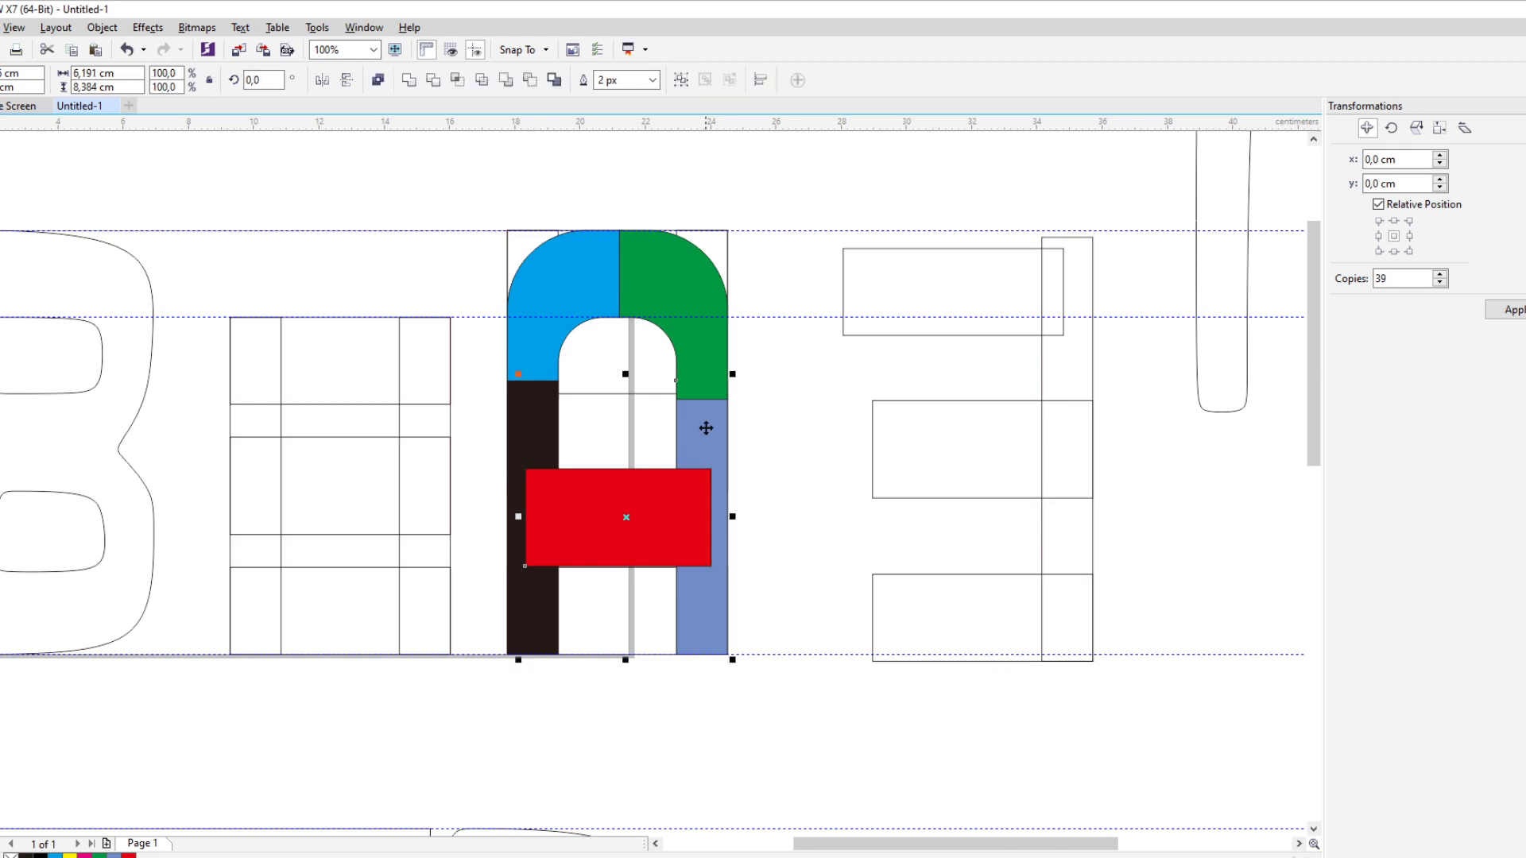
pyautogui.click(570, 270)
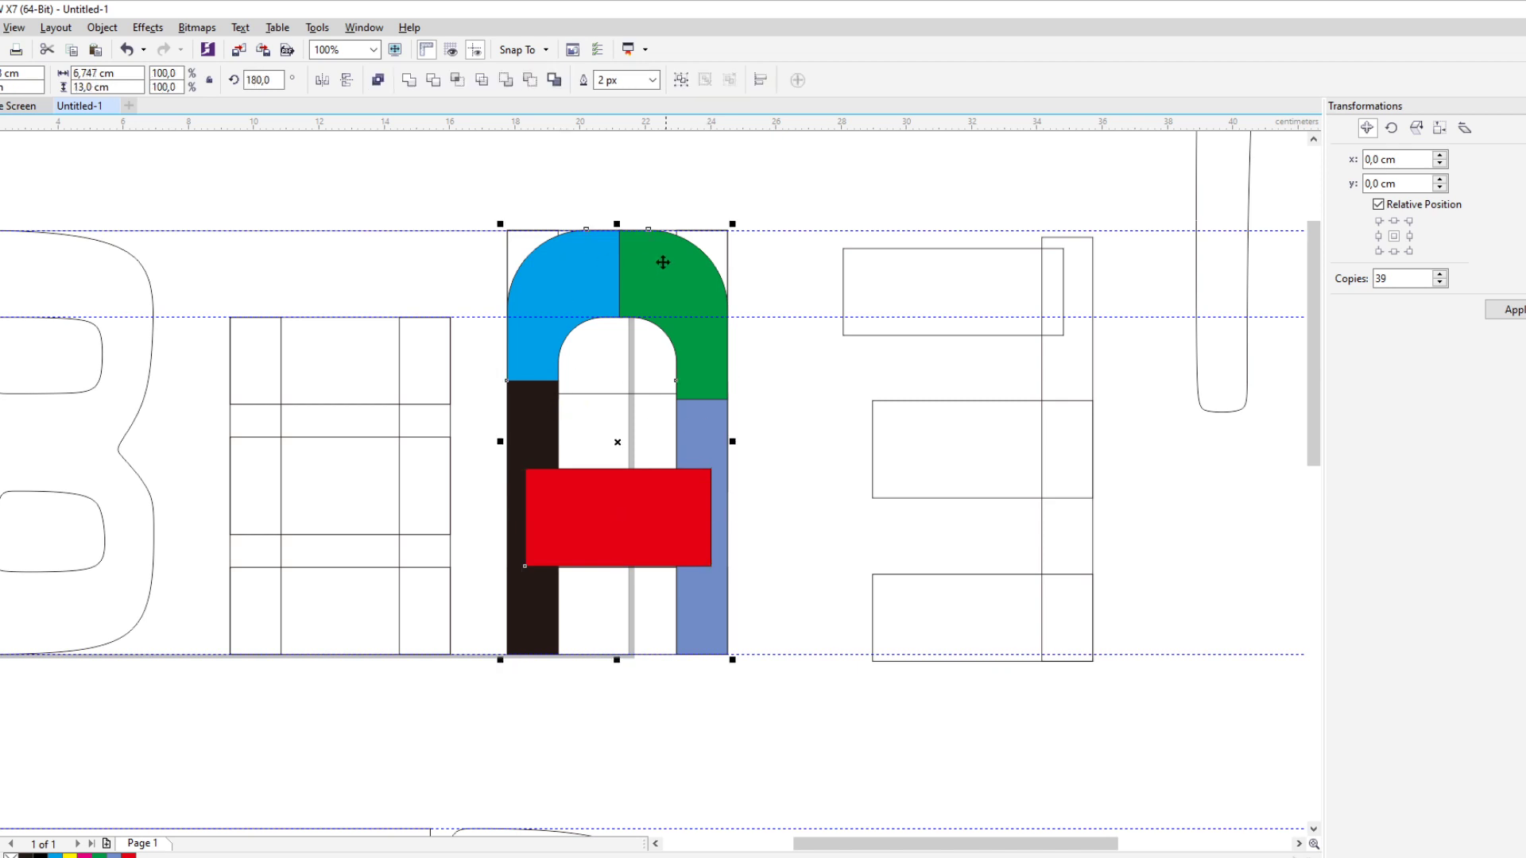
pyautogui.moveTo(649, 269); pyautogui.dragTo(763, 279)
pyautogui.hotkey('ctrl', 'z')
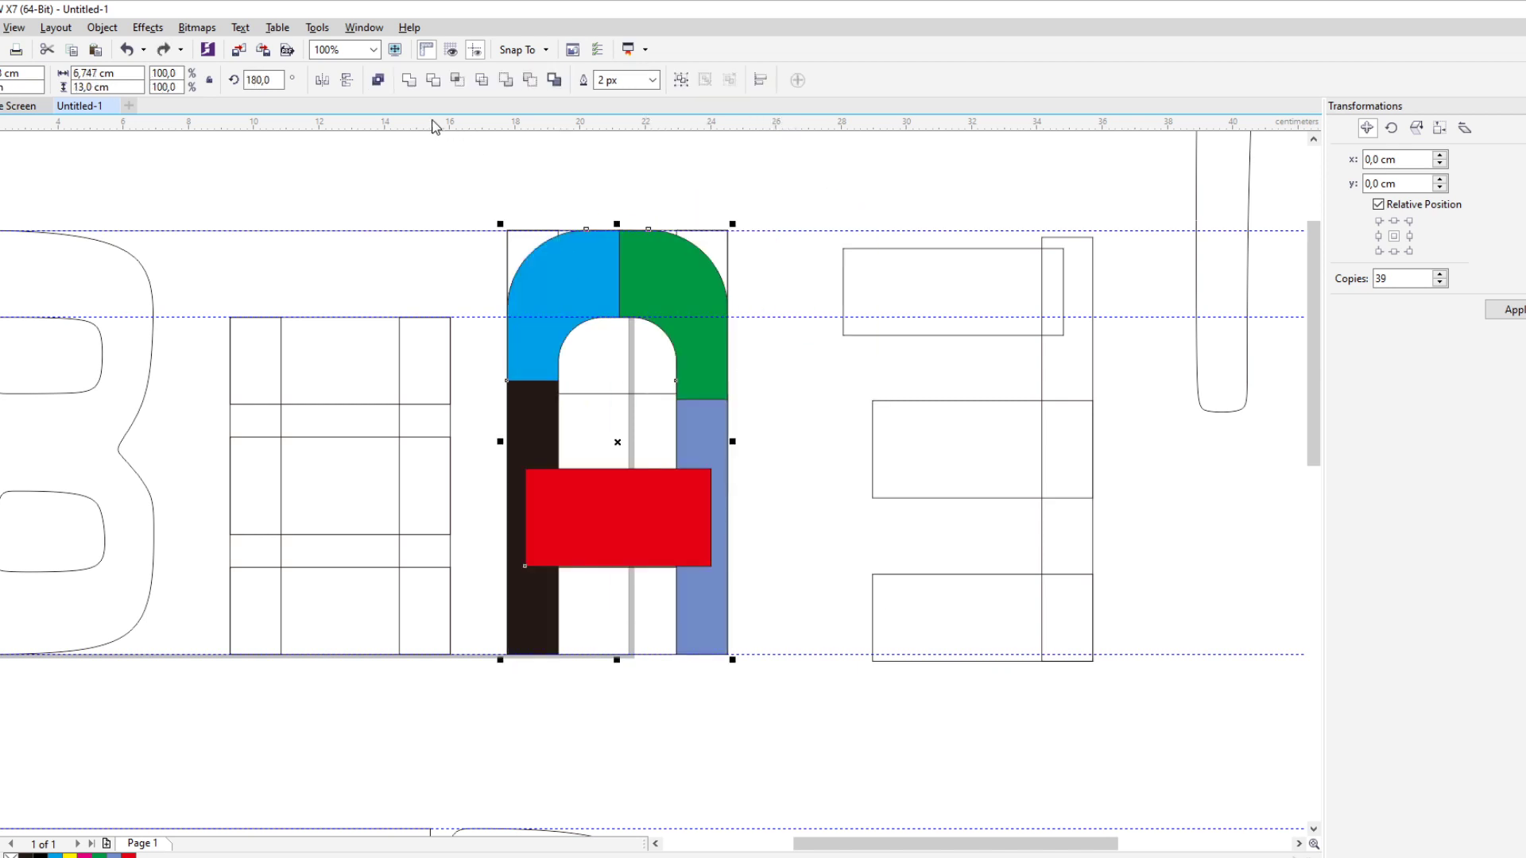
pyautogui.click(410, 80)
pyautogui.scroll(3, 622, 247)
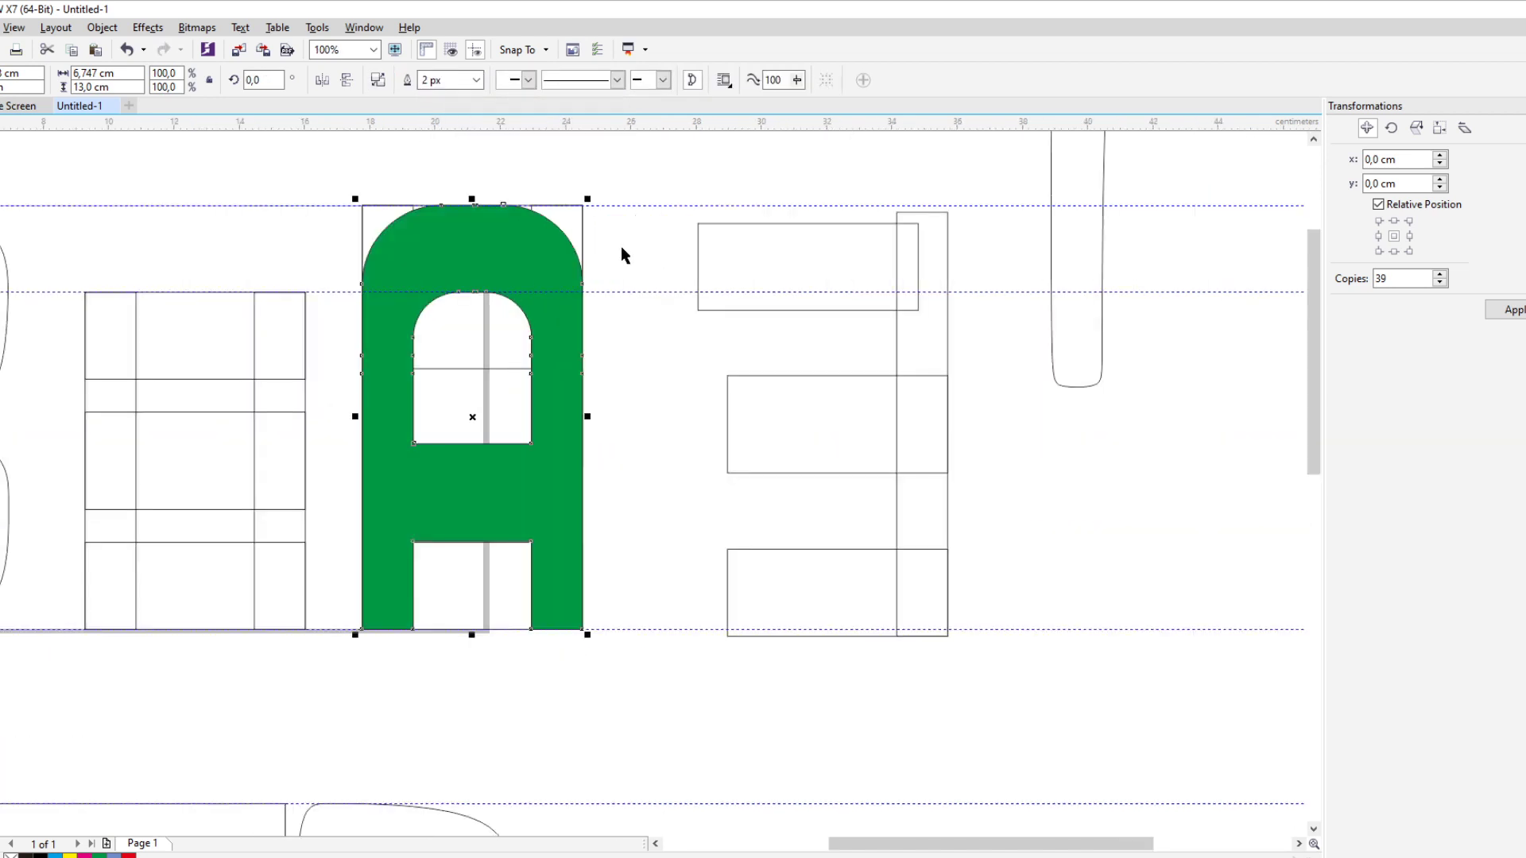
pyautogui.scroll(-4, 499, 330)
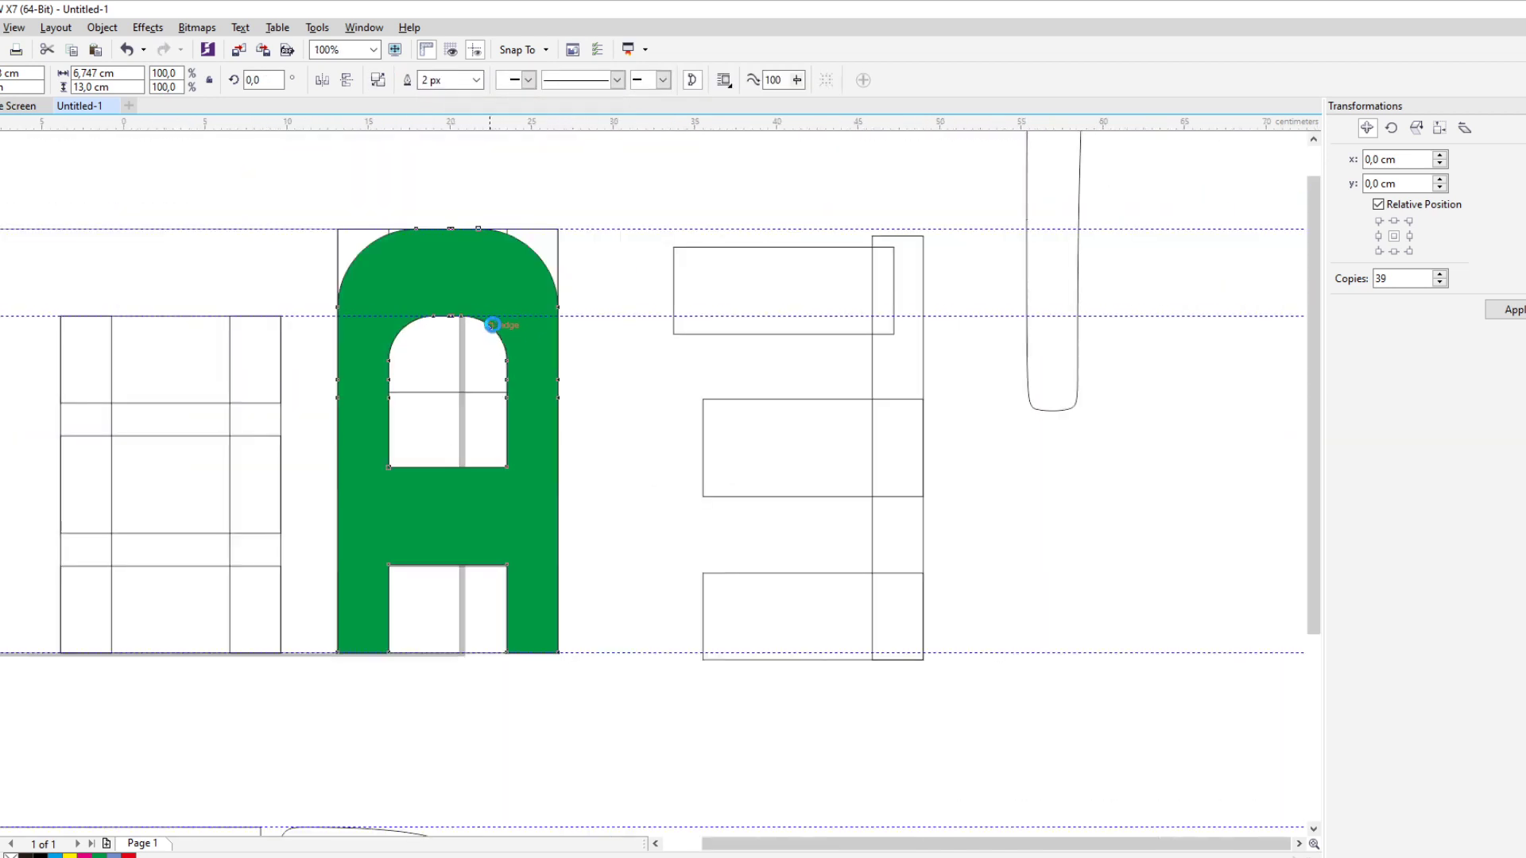
pyautogui.moveTo(491, 301); pyautogui.dragTo(867, 296)
# Delete the redundant middle nodes on the A's outer top edge and on the top edge of its counter
pyautogui.scroll(4, 868, 293)
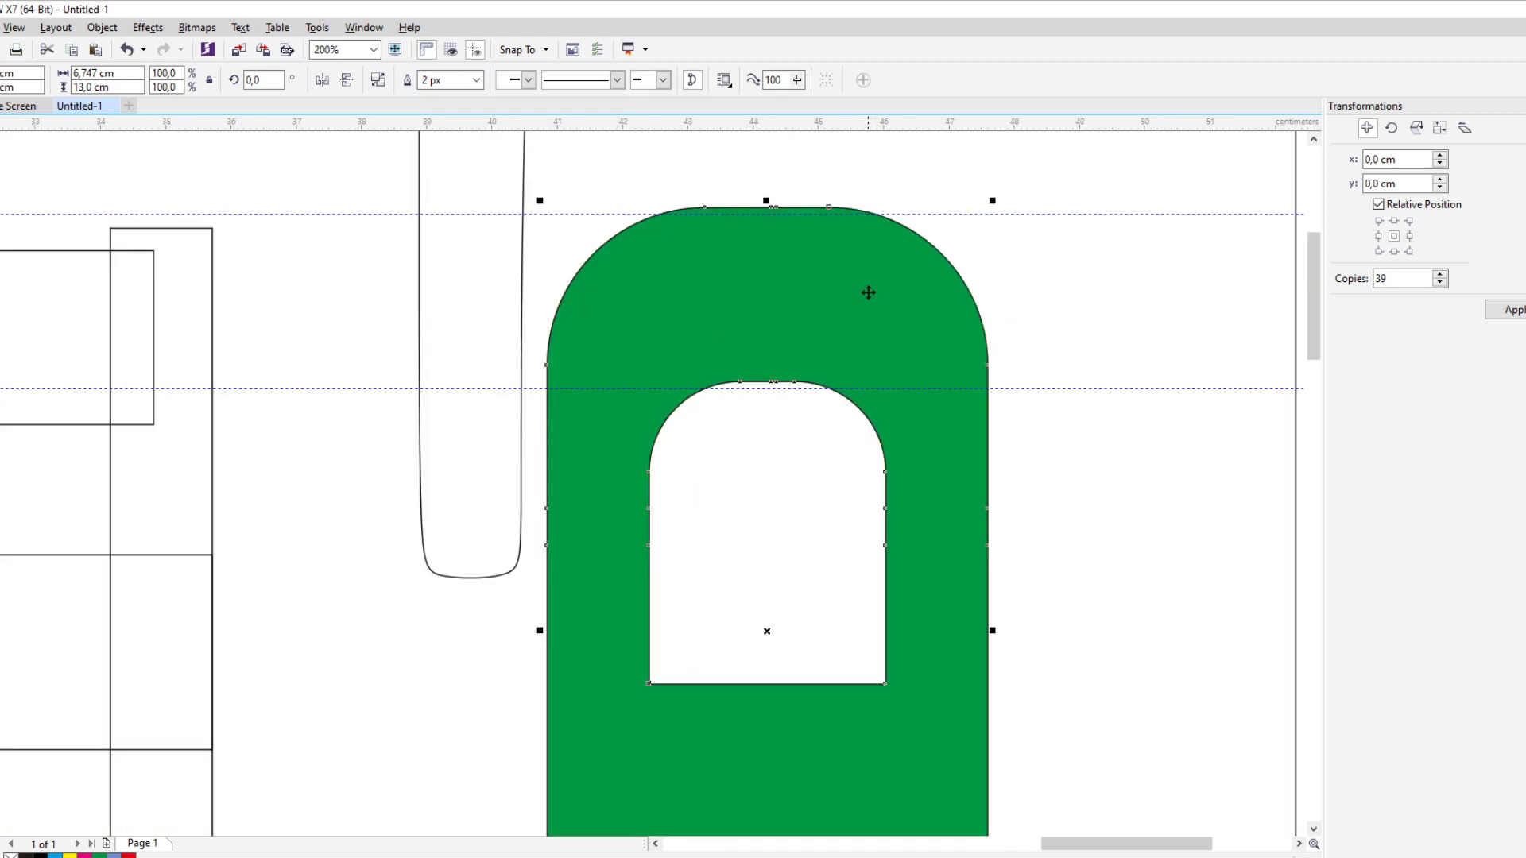
pyautogui.scroll(4, 672, 238)
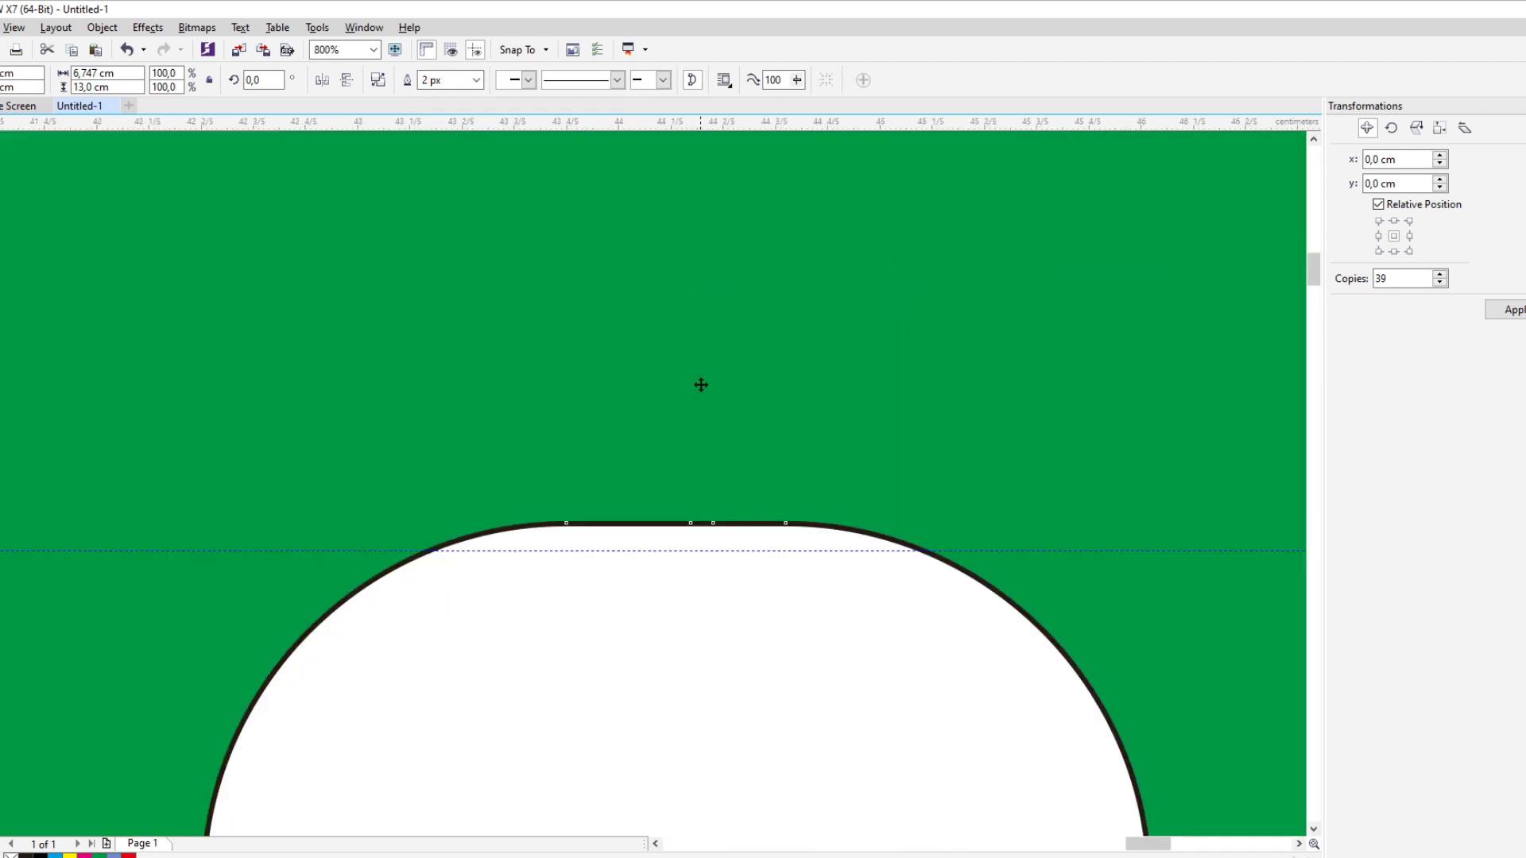
pyautogui.press('F10')
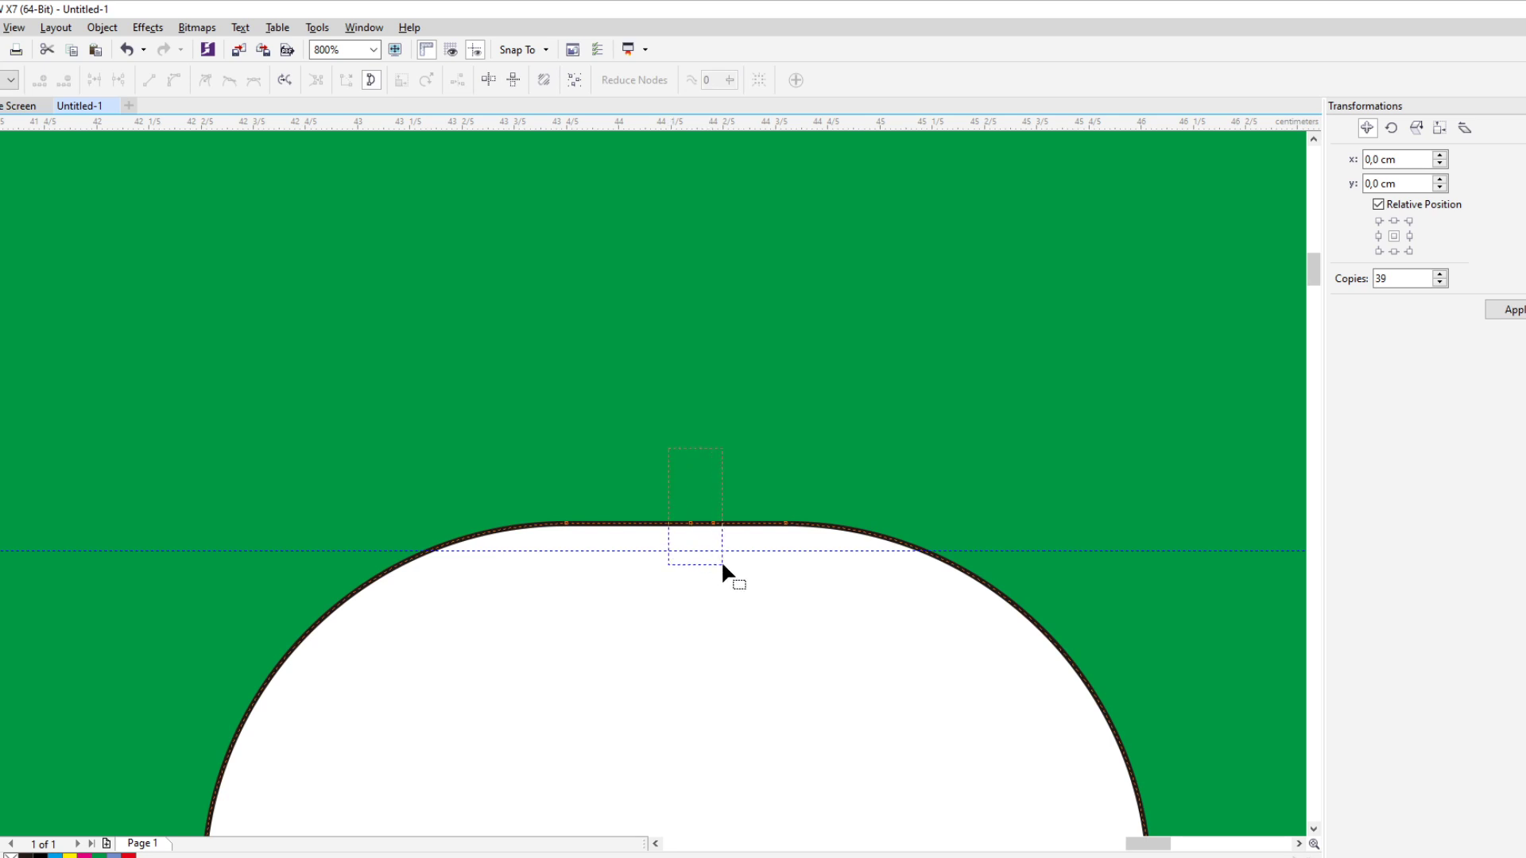
pyautogui.moveTo(722, 564); pyautogui.dragTo(716, 549)
pyautogui.click(710, 510)
pyautogui.scroll(-2, 700, 477)
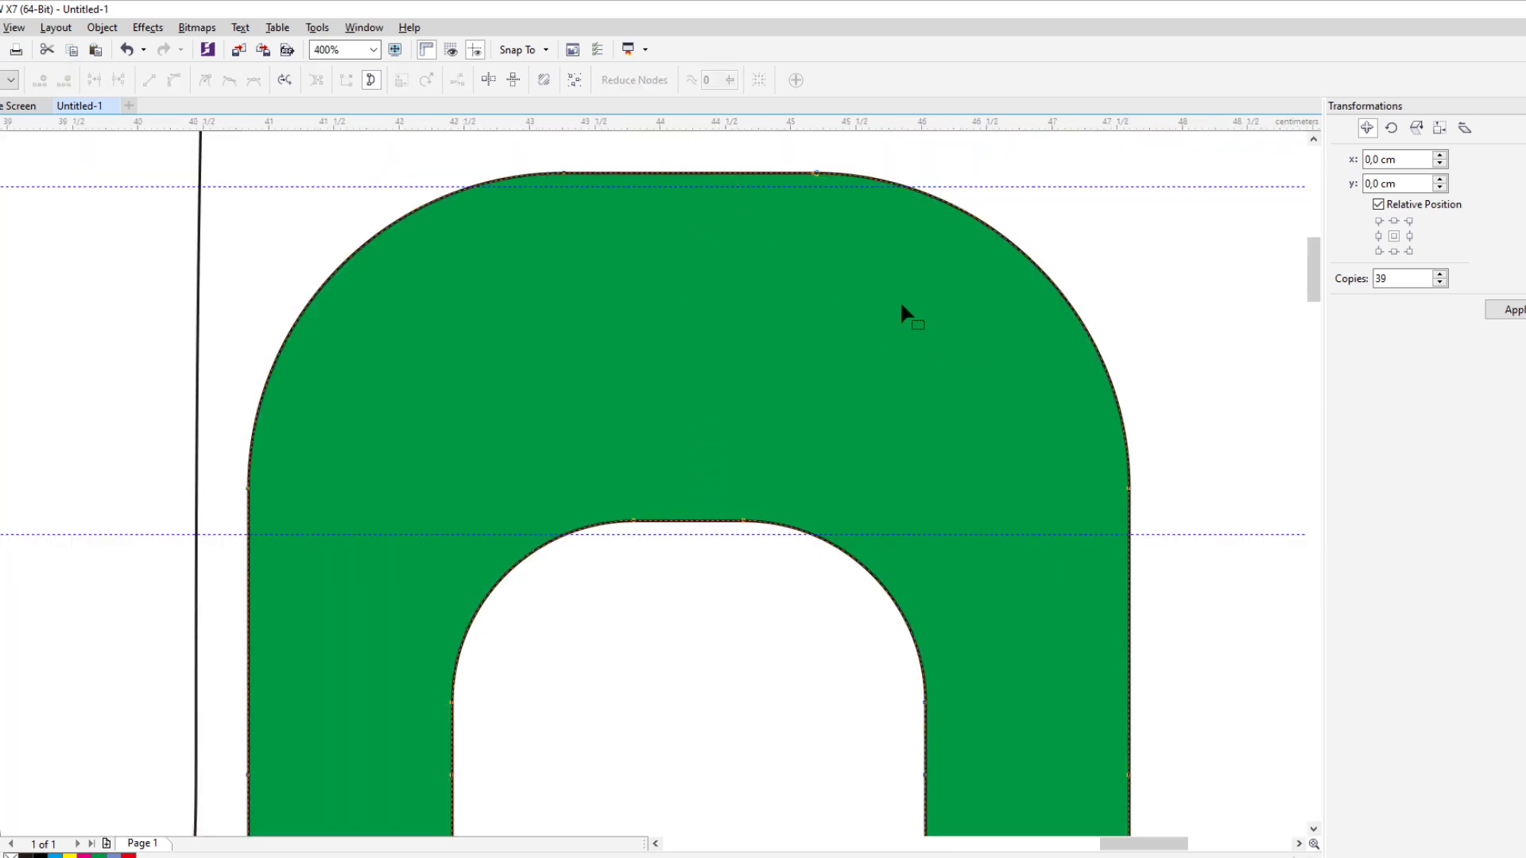
# Clean up the redundant nodes along the straight outer sides and the counter's left side of the green A
pyautogui.scroll(-2, 902, 308)
pyautogui.moveTo(1057, 642); pyautogui.dragTo(1057, 640)
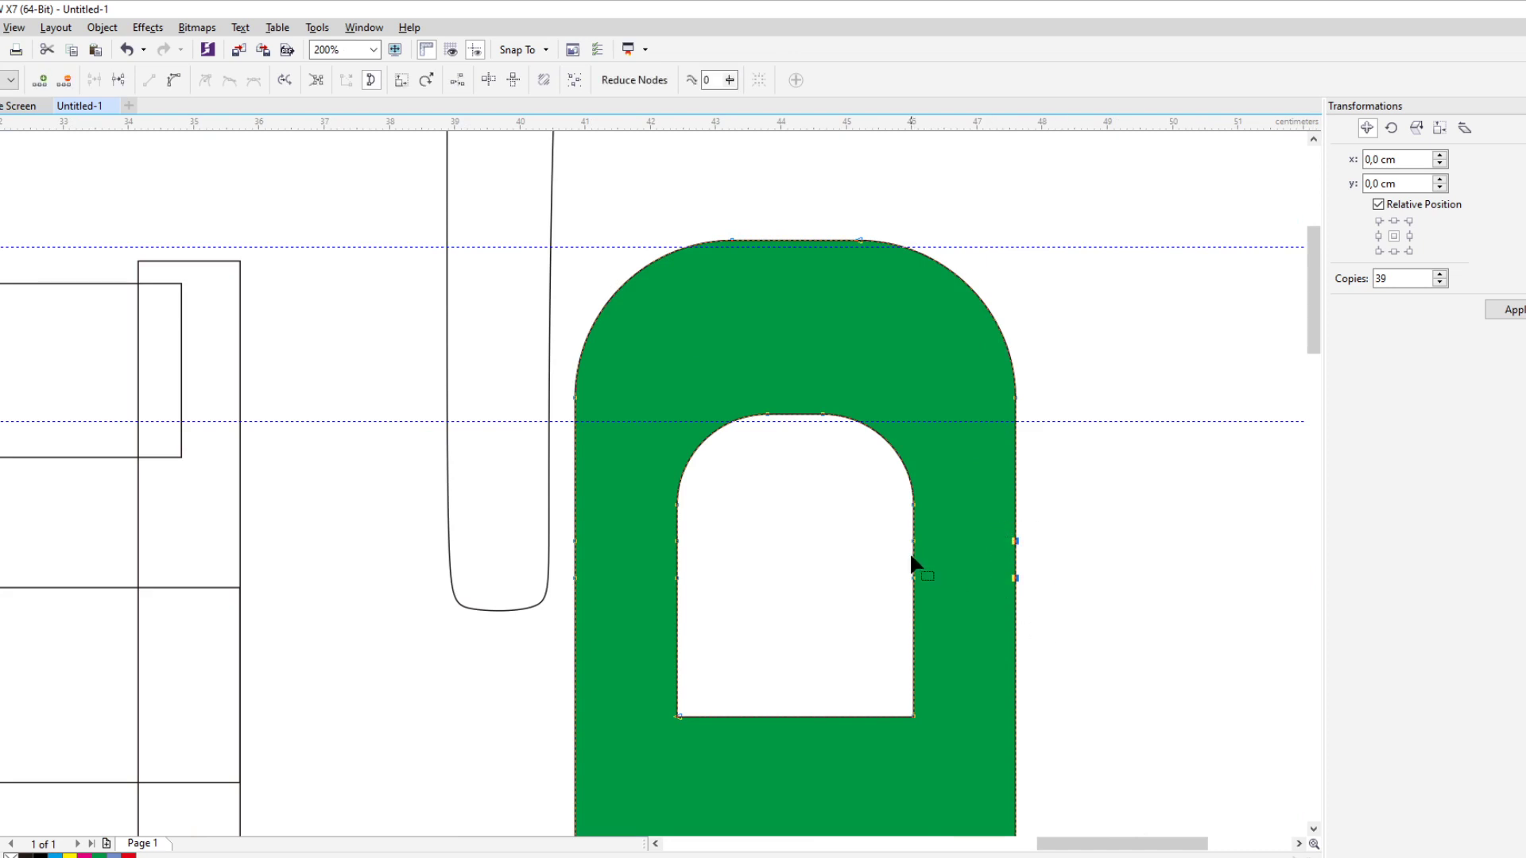
pyautogui.scroll(-2, 927, 555)
pyautogui.scroll(2, 821, 708)
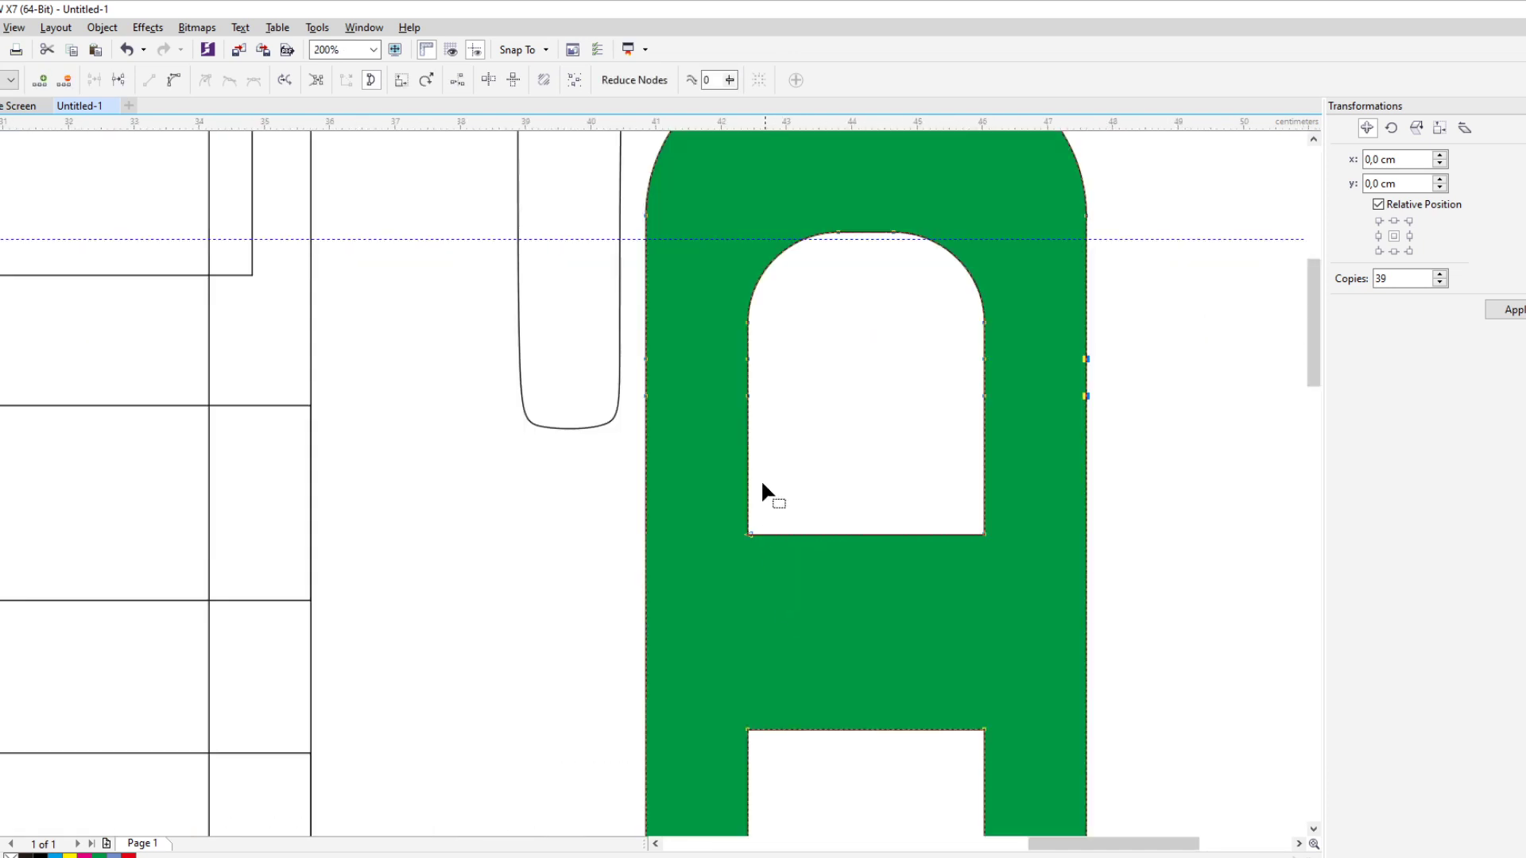
pyautogui.moveTo(628, 339); pyautogui.dragTo(1176, 463)
pyautogui.scroll(2, 967, 272)
pyautogui.moveTo(847, 345); pyautogui.dragTo(1190, 554)
pyautogui.scroll(-2, 958, 422)
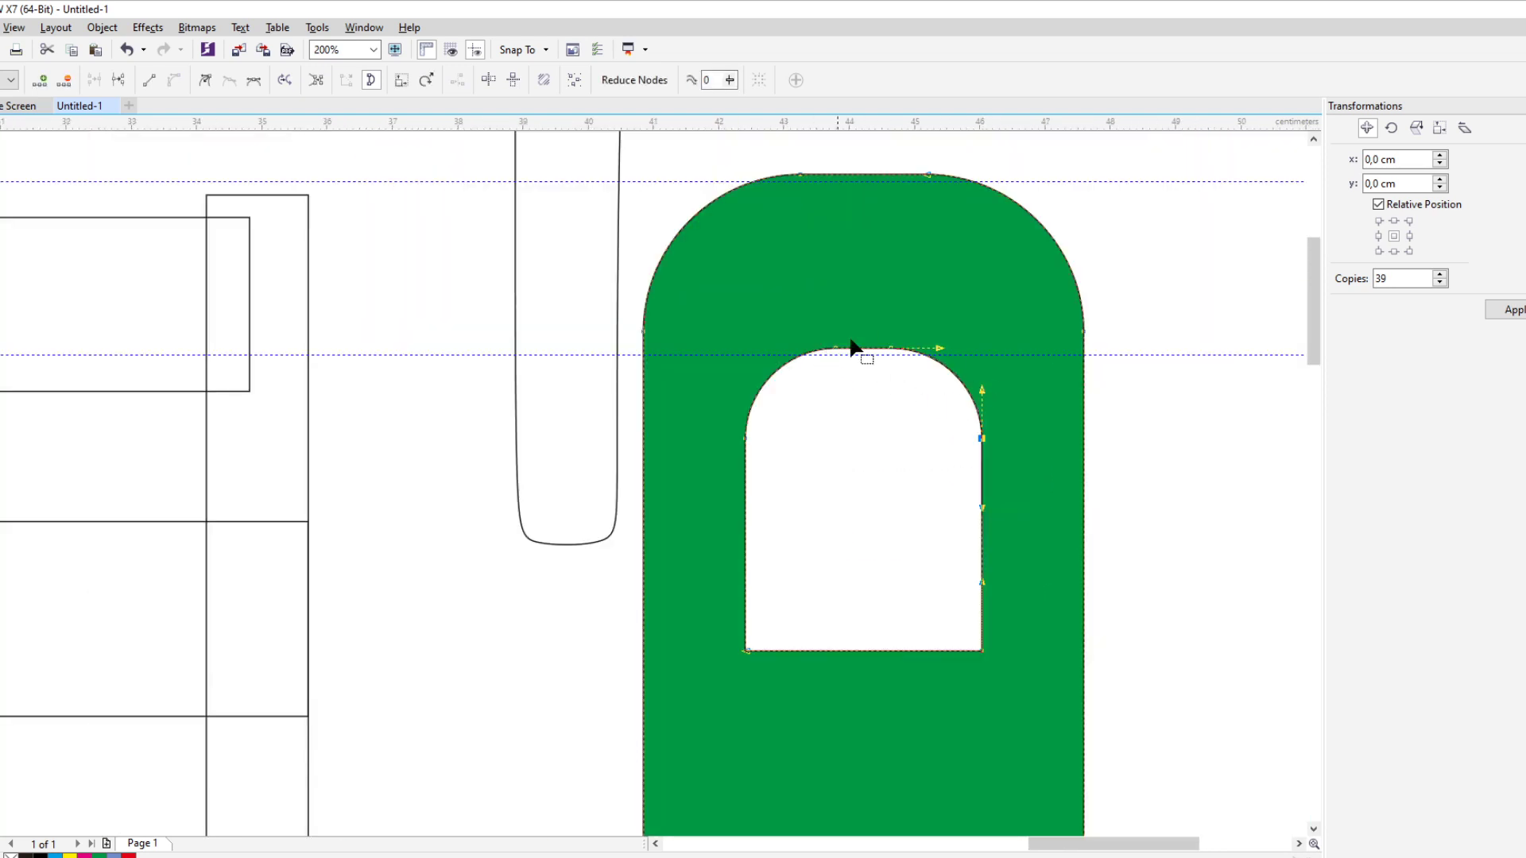
pyautogui.press('Delete')
pyautogui.scroll(-2, 1066, 436)
pyautogui.scroll(2, 953, 648)
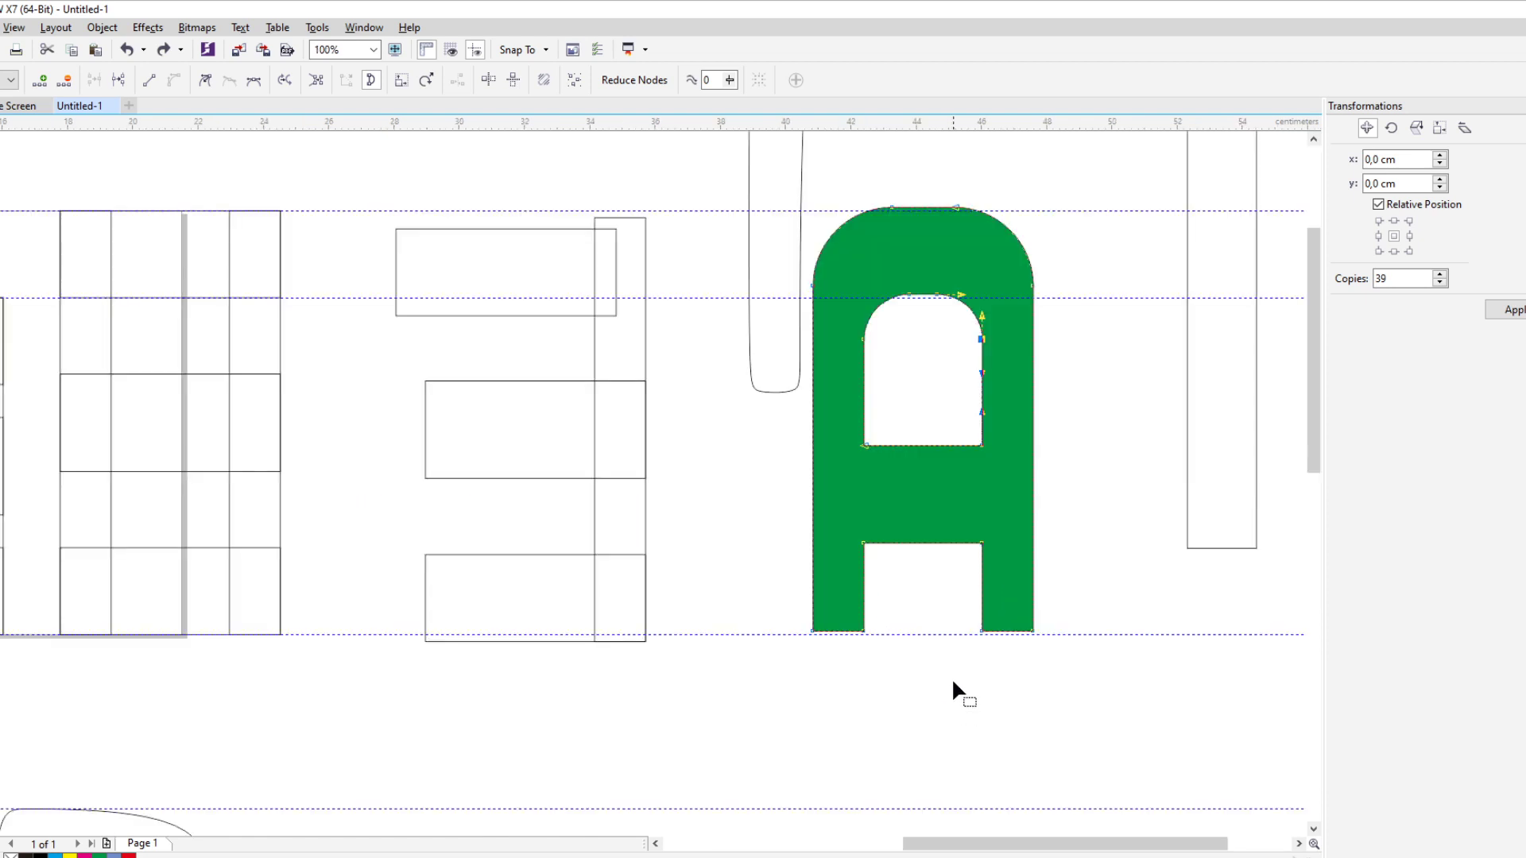
# Align the green A vertically with the tall construction grid
pyautogui.scroll(-1, 827, 523)
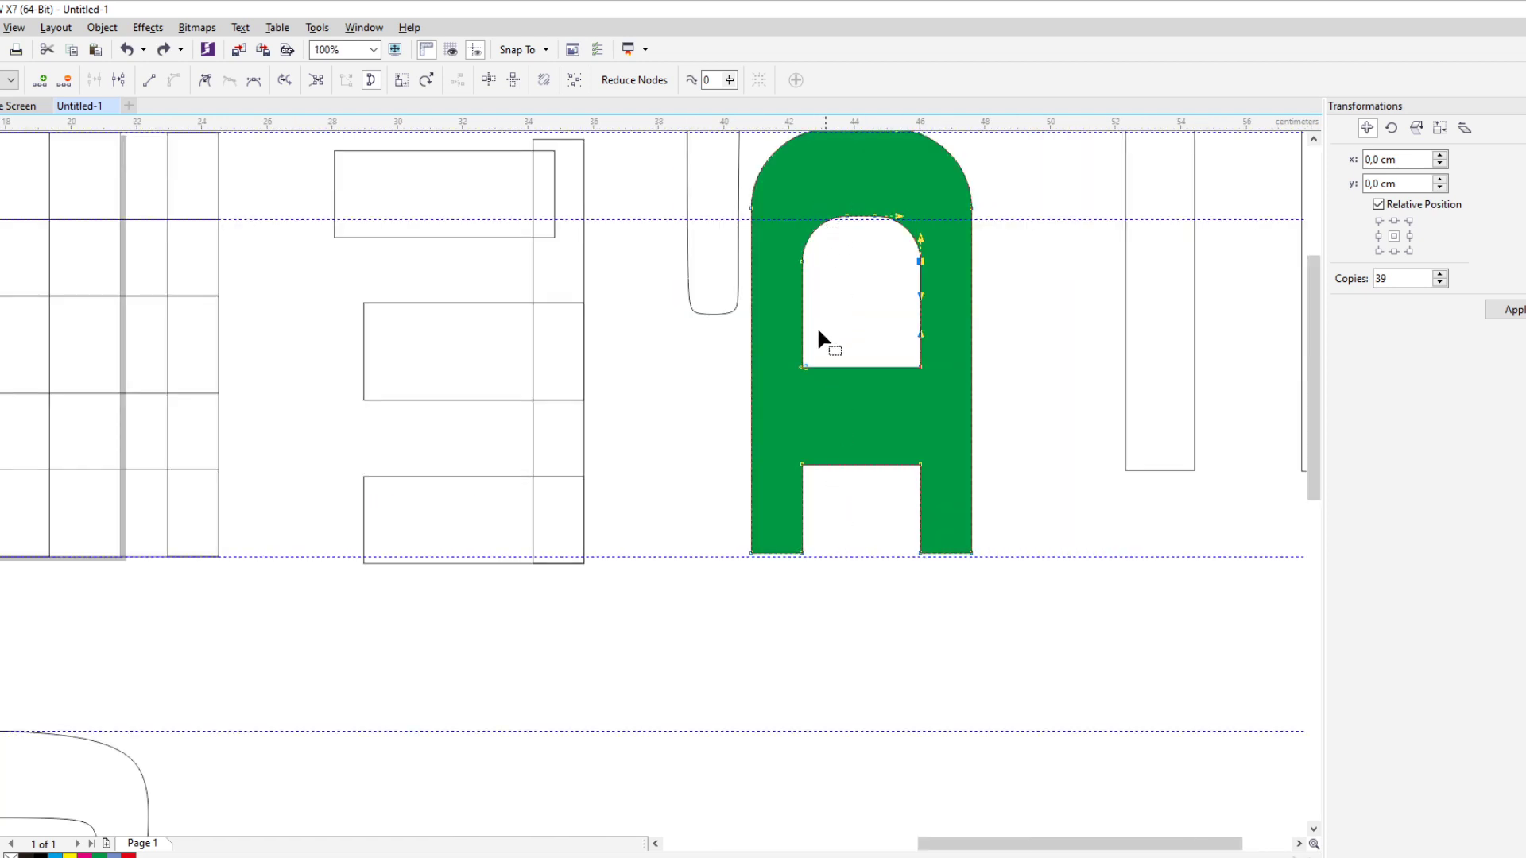
pyautogui.scroll(-1, 850, 164)
pyautogui.scroll(1, 785, 201)
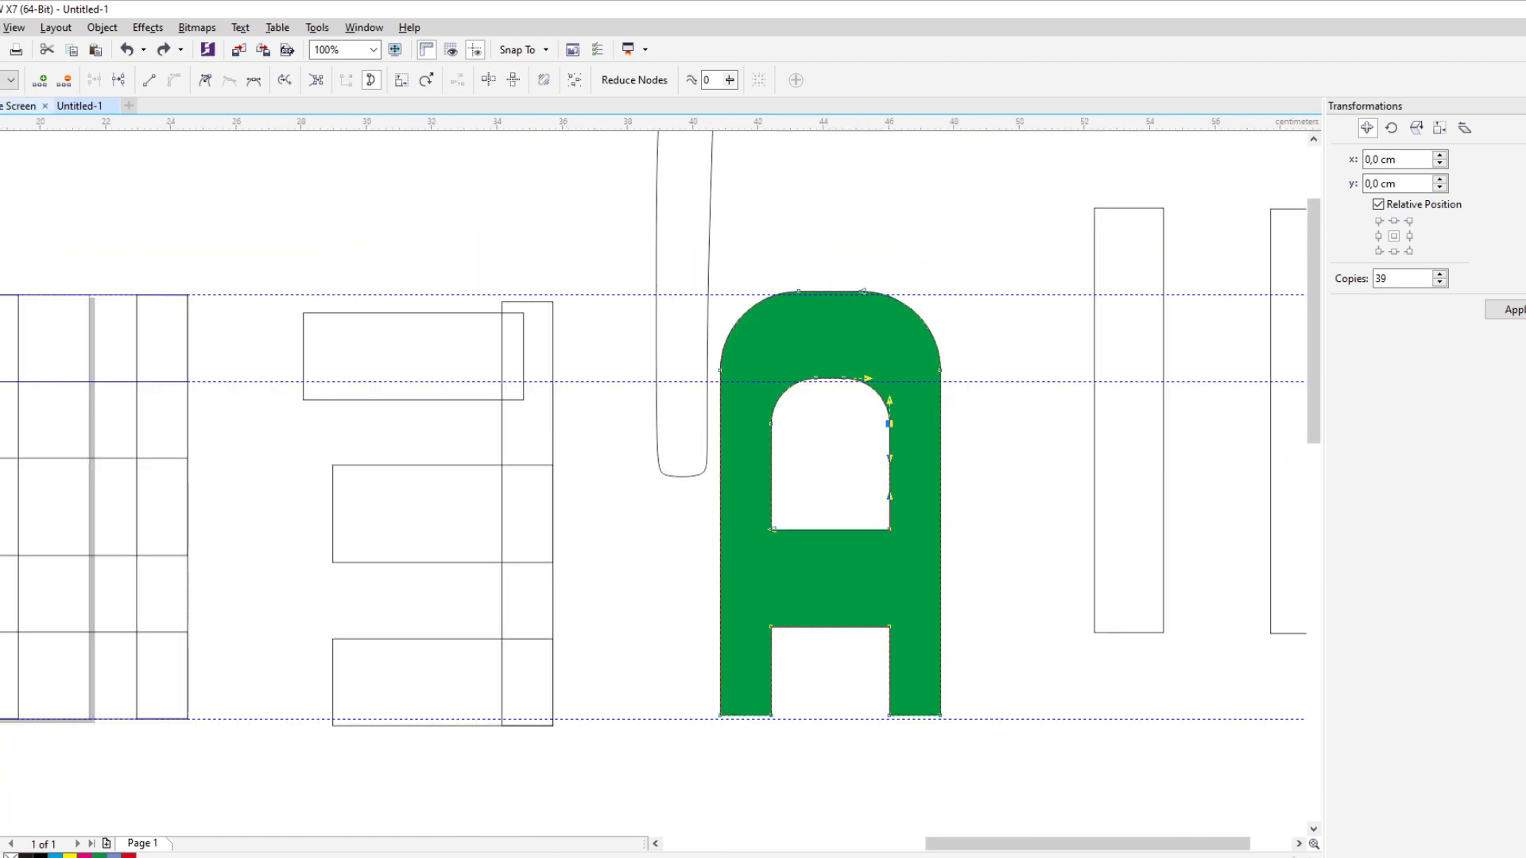
pyautogui.press('space')
pyautogui.click(926, 209)
pyautogui.click(825, 330)
pyautogui.scroll(-1, 994, 273)
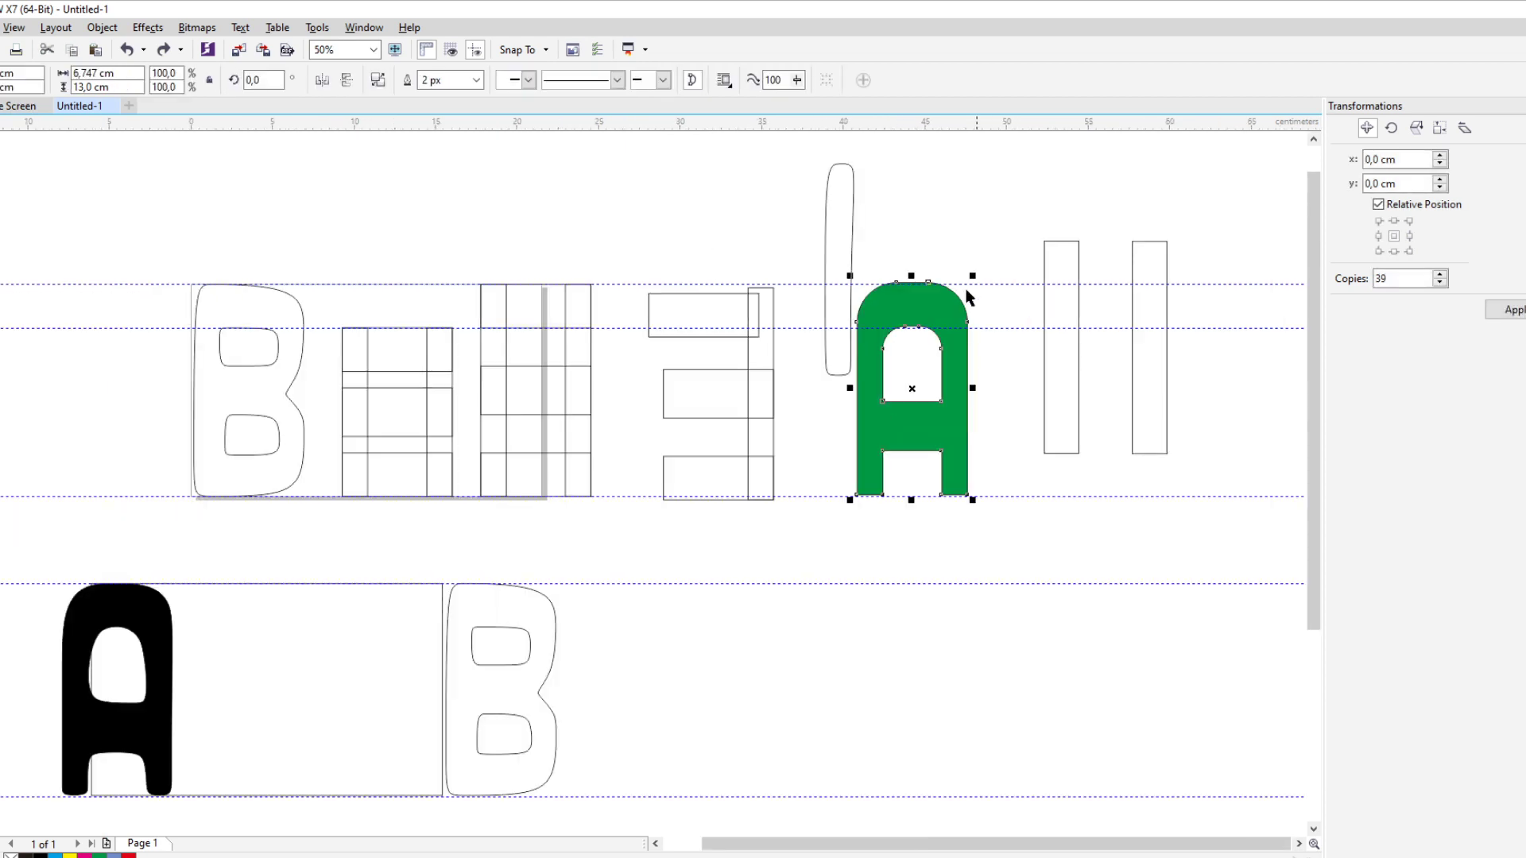
pyautogui.keyDown('shift'); pyautogui.click(491, 303); pyautogui.keyUp('shift')
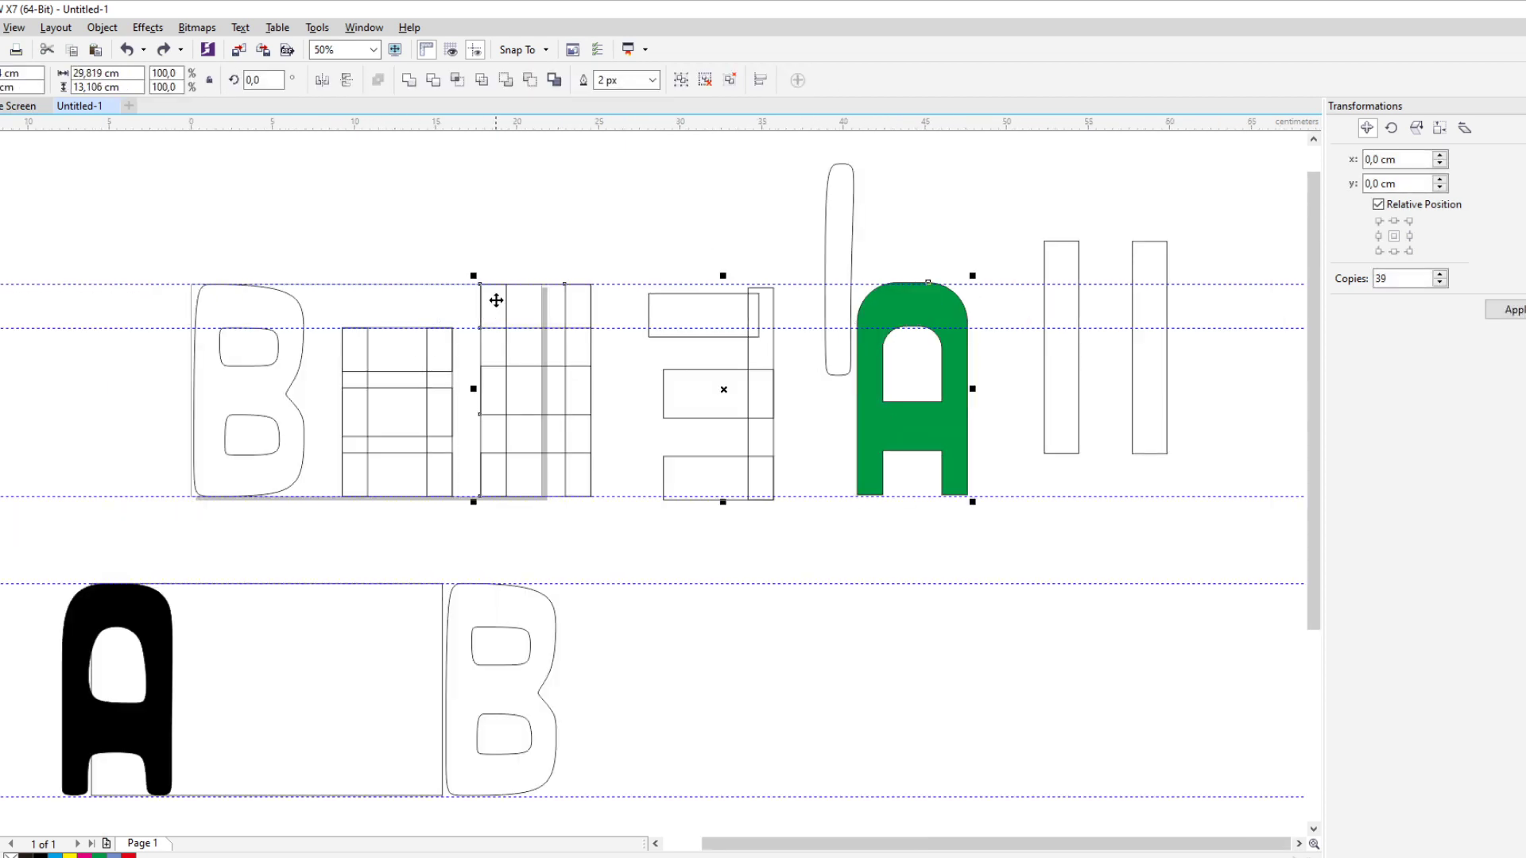
pyautogui.click(718, 302)
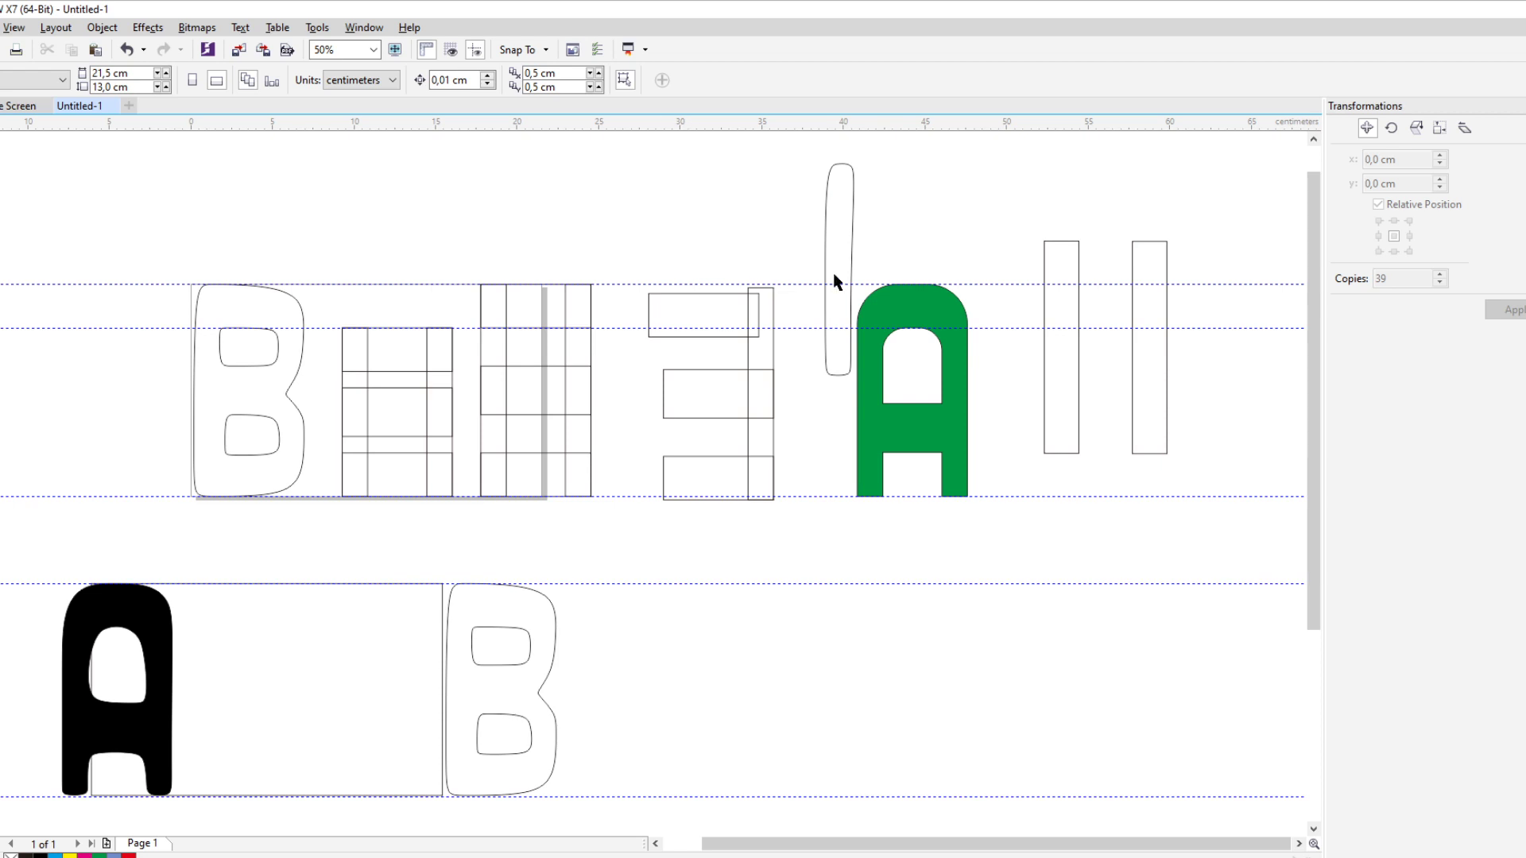
# Draw a rectangle about 5.1 by 5.8 cm covering the green A's upper-left curve up to its centre
pyautogui.scroll(1, 915, 324)
pyautogui.scroll(-1, 436, 380)
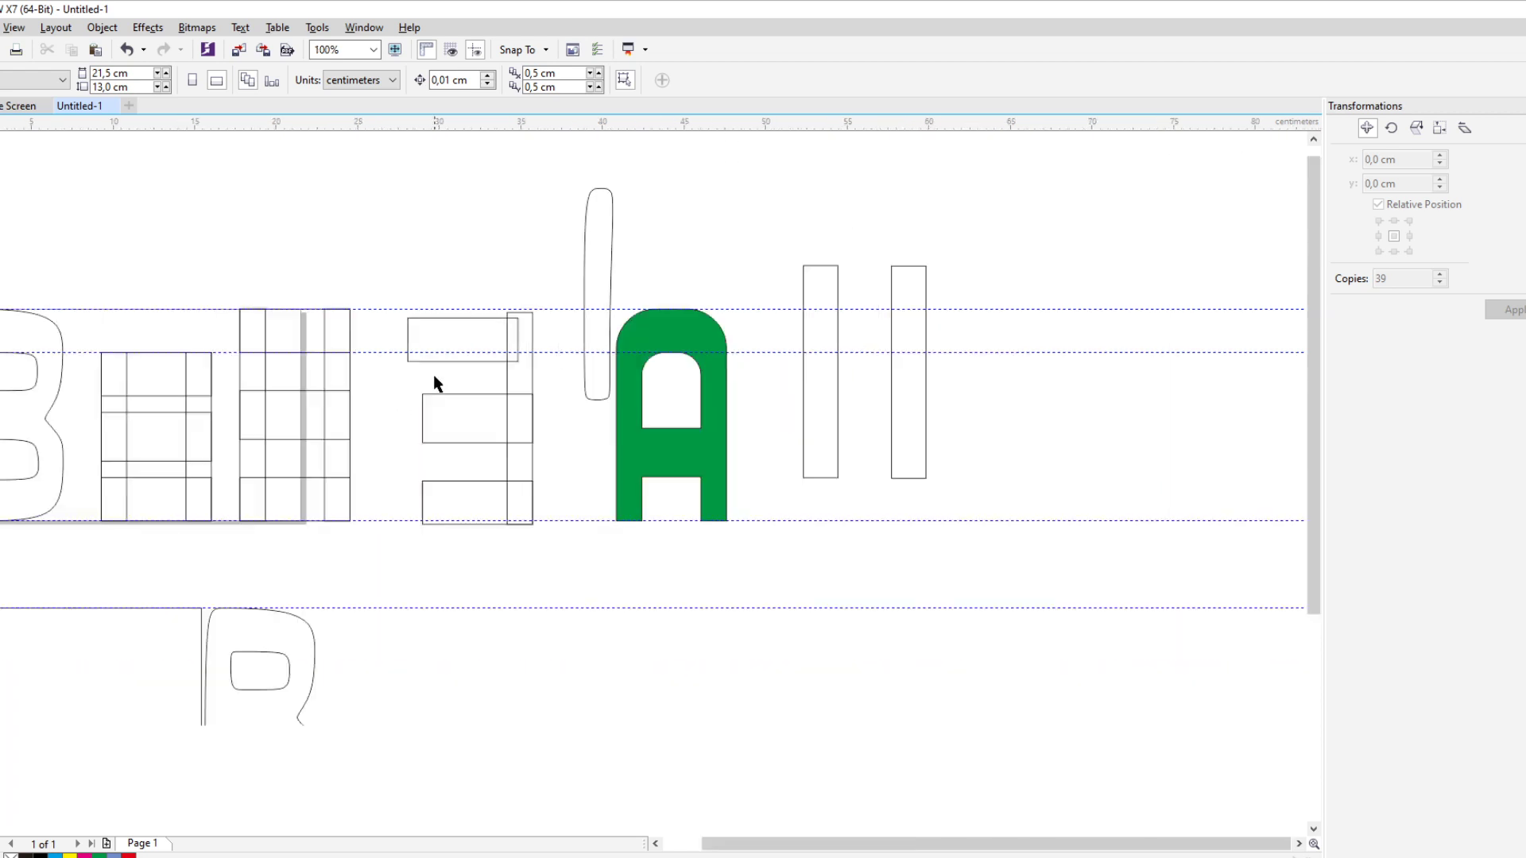
pyautogui.scroll(1, 609, 348)
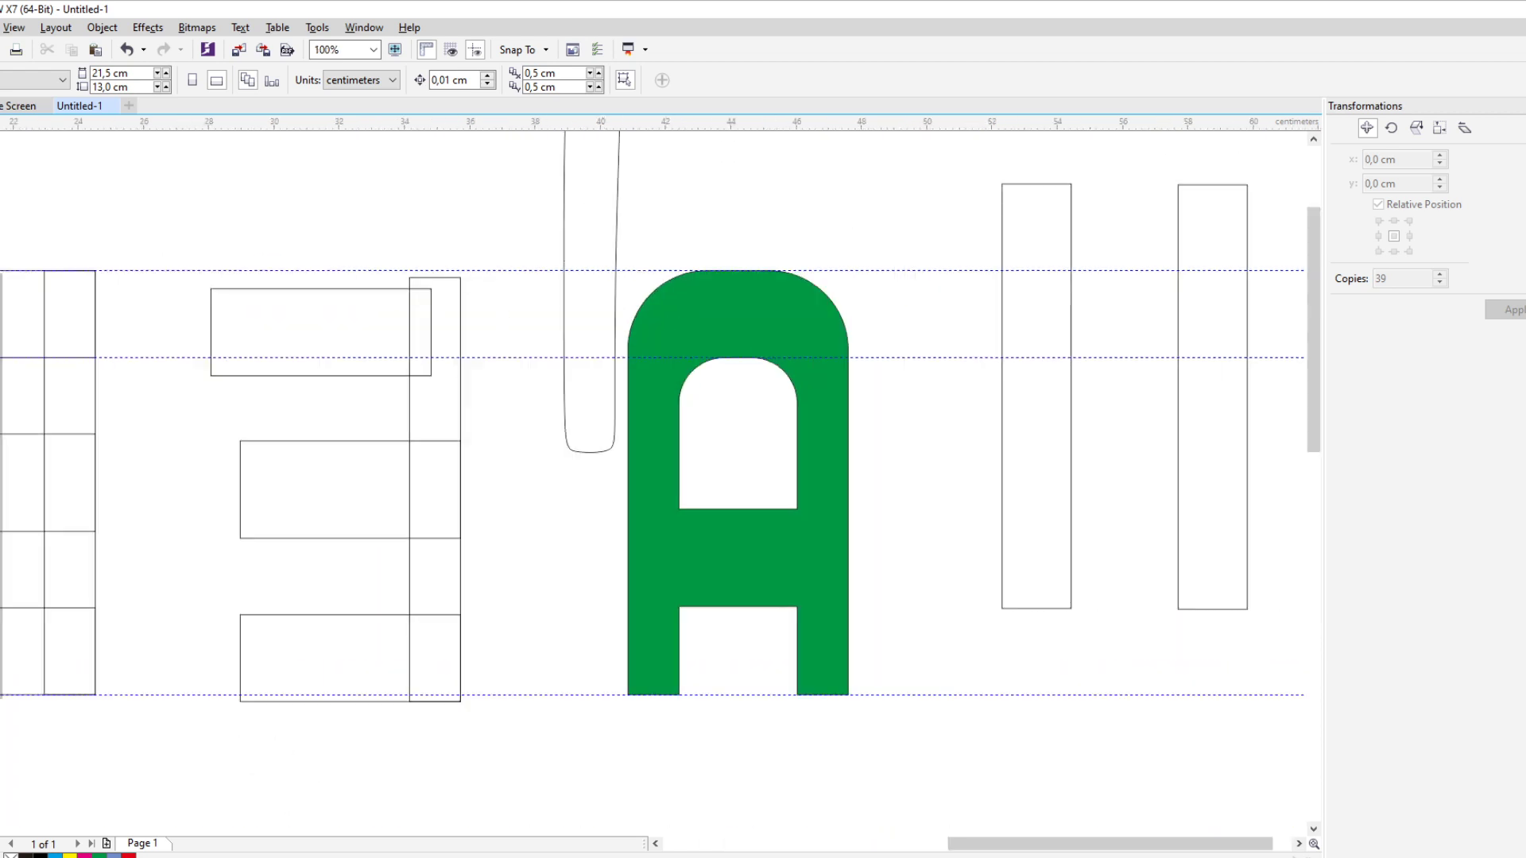
pyautogui.press('F6')
pyautogui.moveTo(564, 227); pyautogui.dragTo(732, 416)
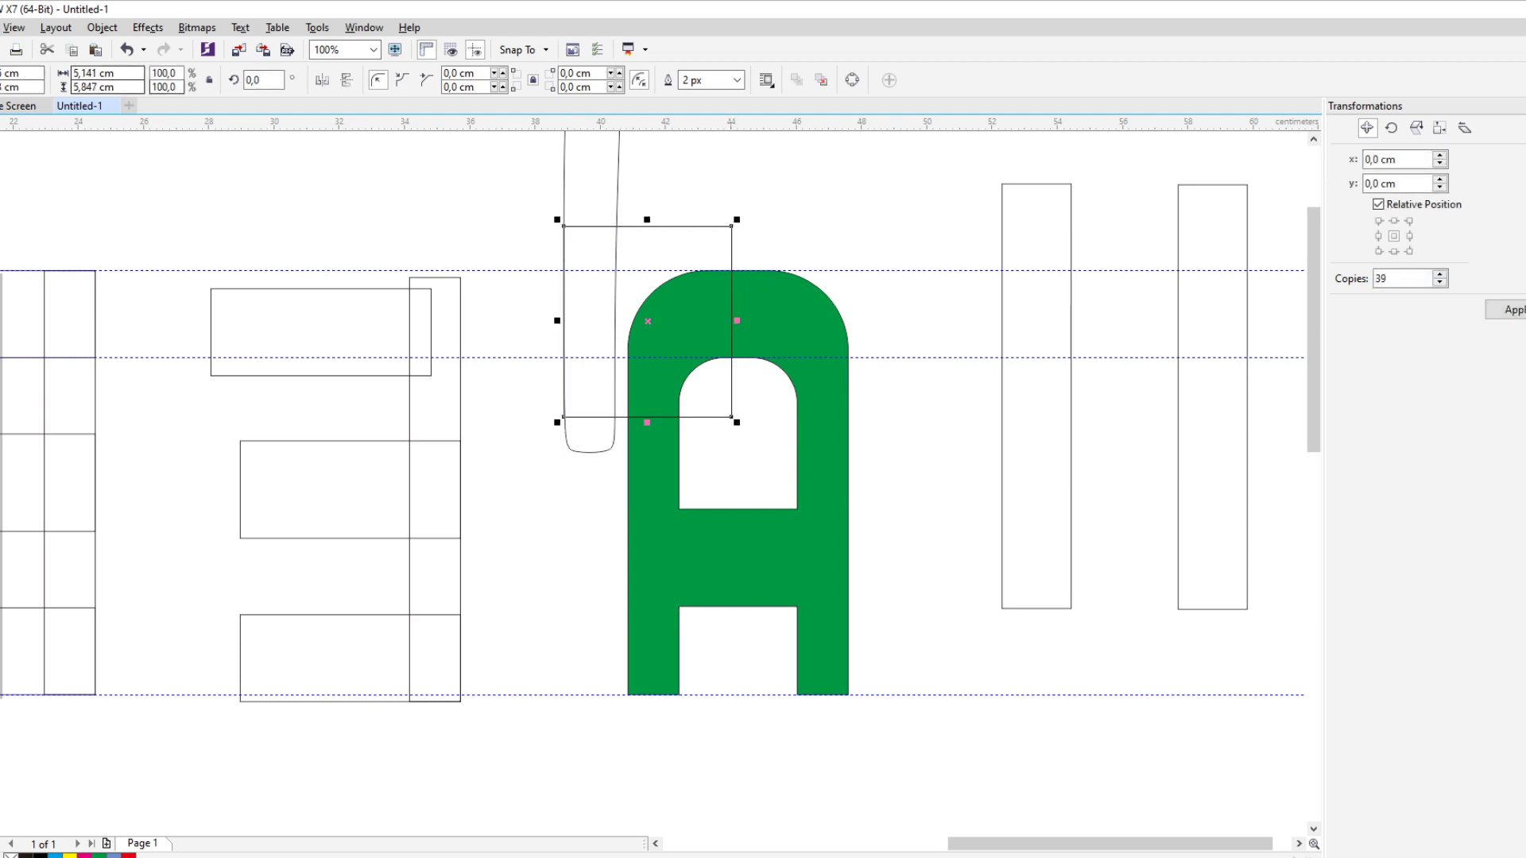
# Intersect the rectangle with the green A to extract its upper-left curve, and move the rectangle aside
pyautogui.keyDown('shift'); pyautogui.click(696, 275); pyautogui.keyUp('shift')
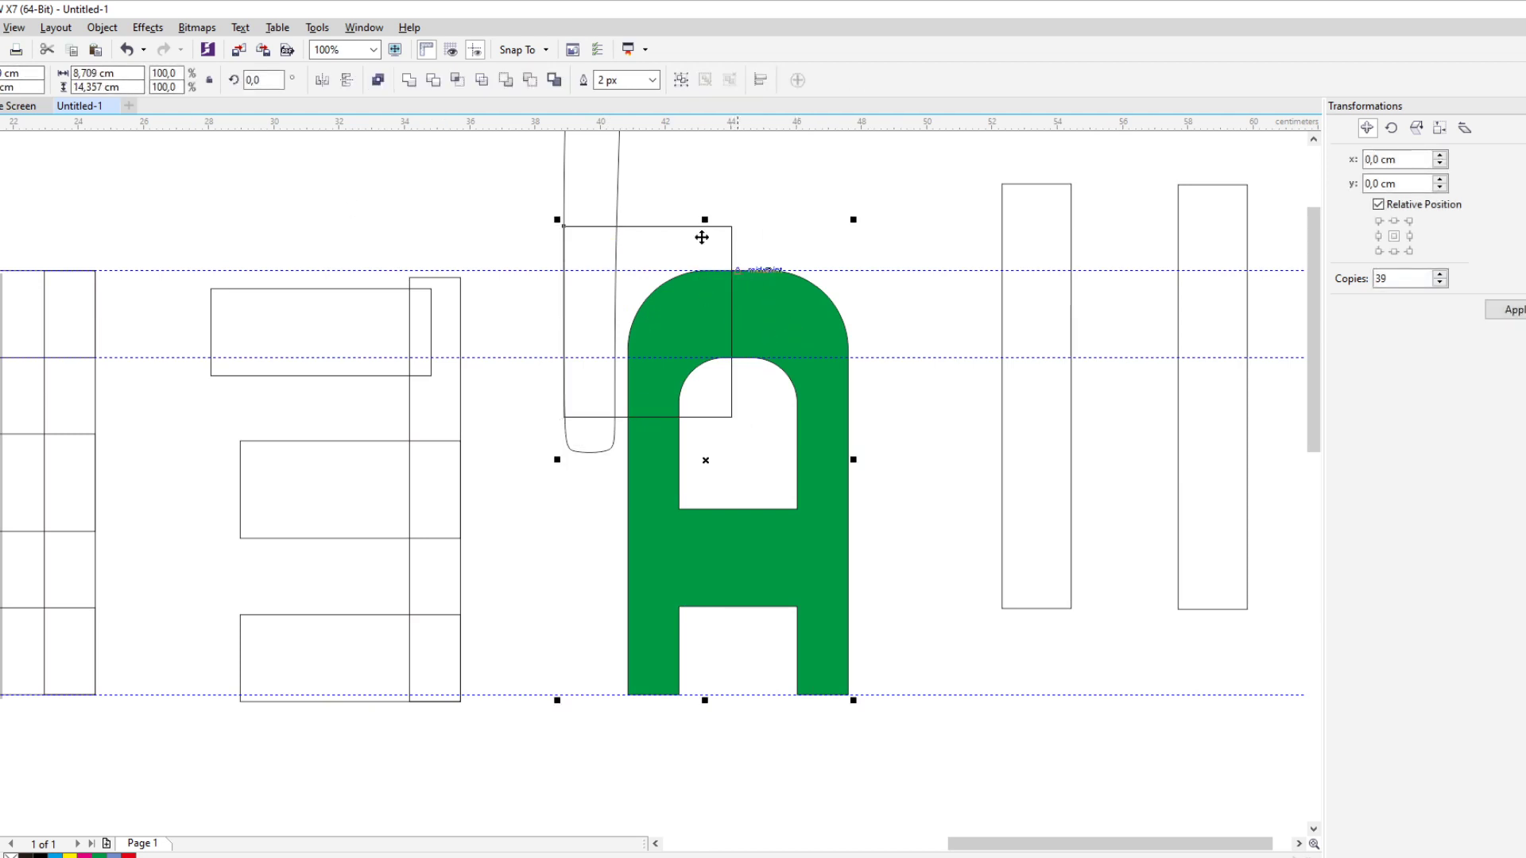
pyautogui.click(458, 80)
pyautogui.click(830, 213)
pyautogui.moveTo(711, 242); pyautogui.dragTo(860, 177)
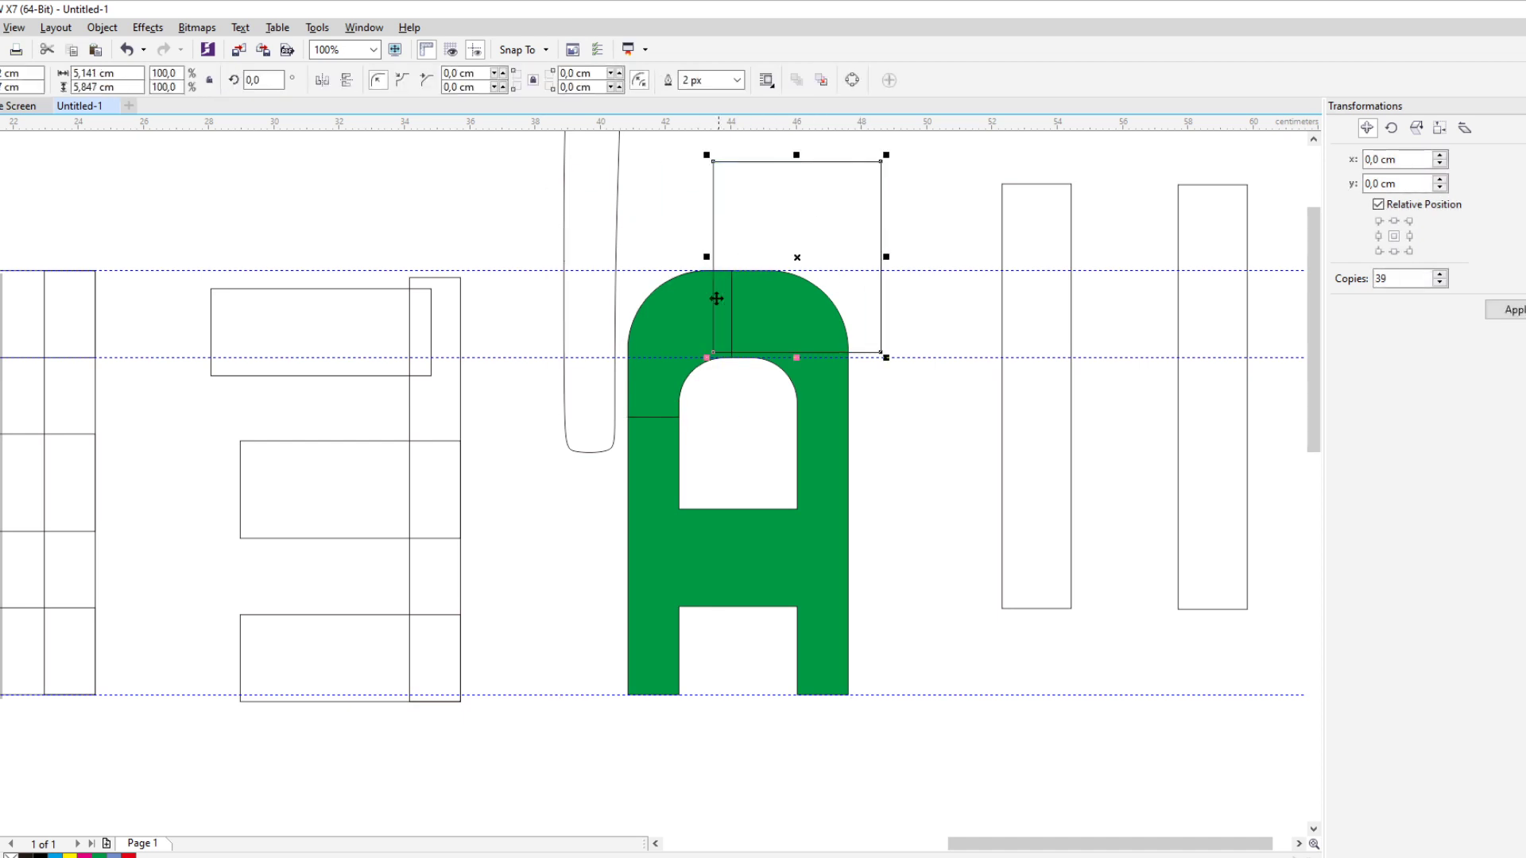
# Move the extracted curved piece off the green A to the empty area above the loose bars
pyautogui.moveTo(675, 302); pyautogui.dragTo(385, 151)
pyautogui.scroll(-2, 640, 262)
pyautogui.scroll(2, 521, 203)
pyautogui.moveTo(738, 329); pyautogui.dragTo(698, 242)
pyautogui.scroll(-3, 478, 266)
pyautogui.scroll(3, 443, 344)
# Copy the loose vertical stem onto the tall construction grid and align it to the grid's top and left edges
pyautogui.click(382, 422)
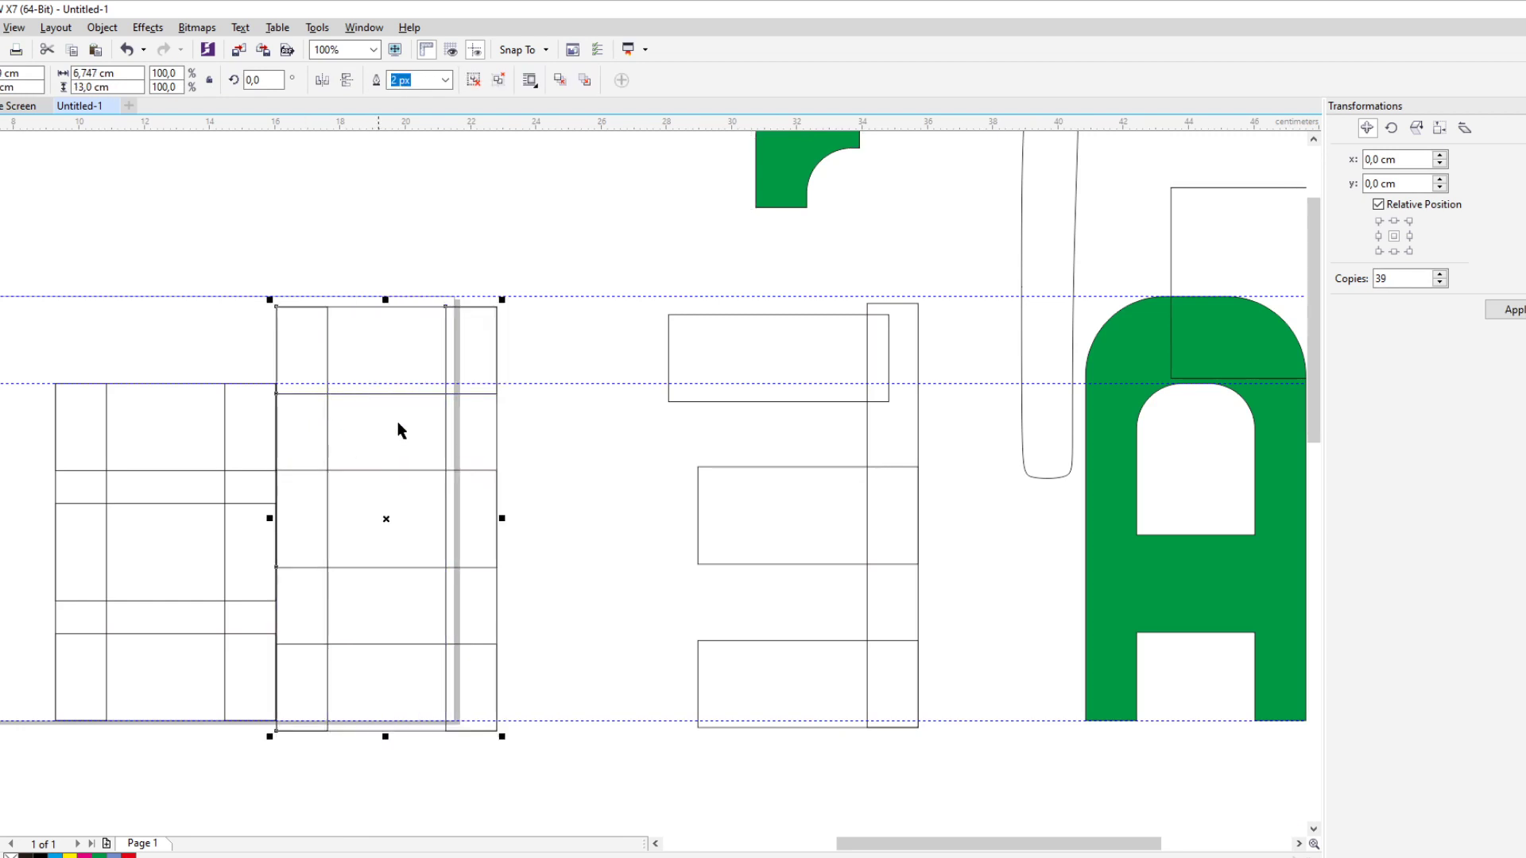
pyautogui.click(907, 430)
pyautogui.moveTo(908, 430); pyautogui.dragTo(392, 422)
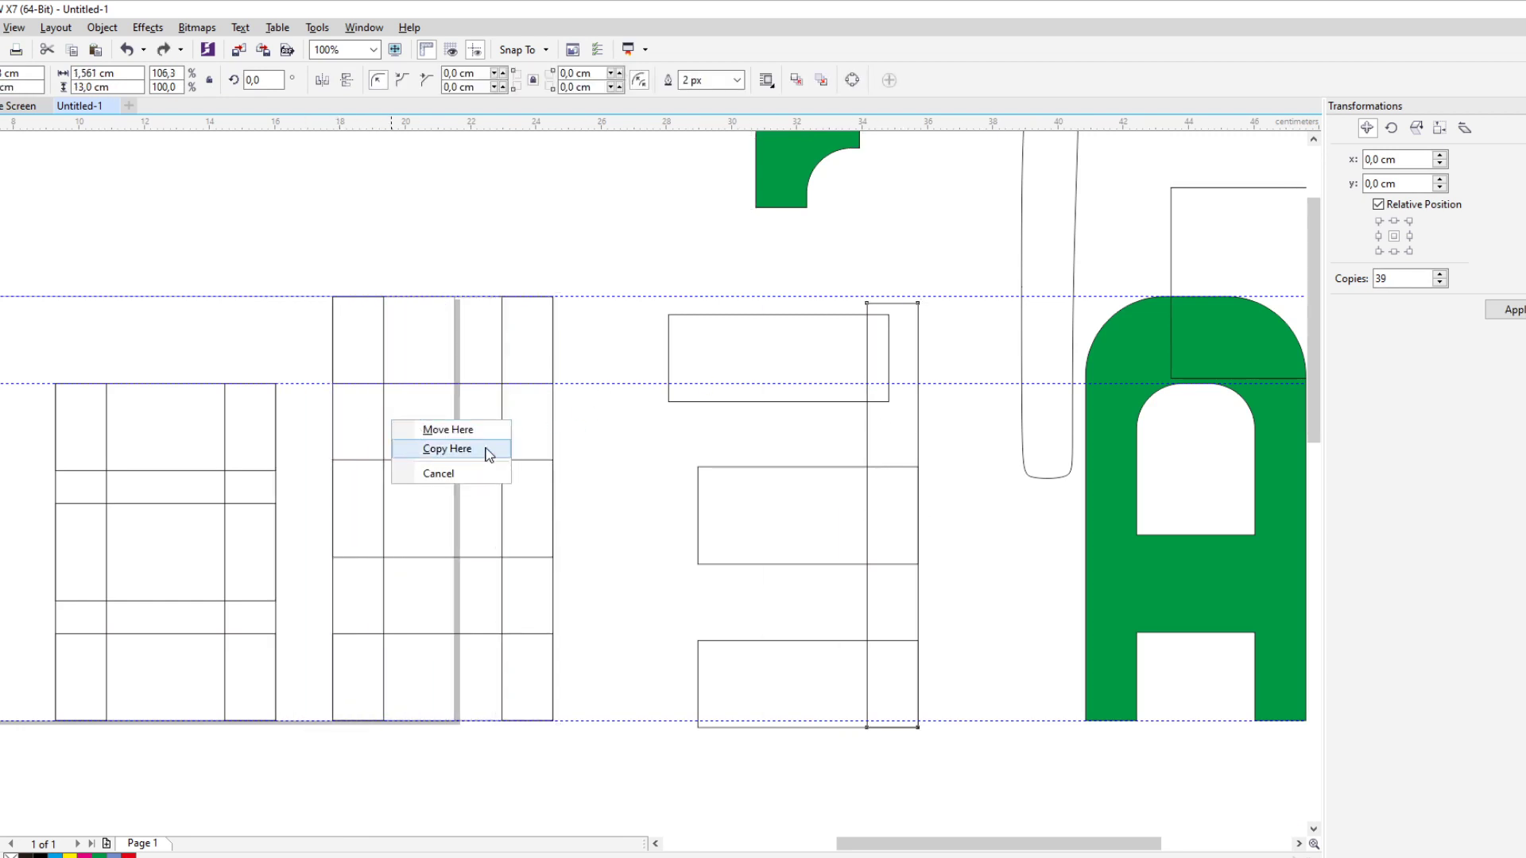
pyautogui.click(450, 449)
pyautogui.keyDown('shift'); pyautogui.click(445, 344); pyautogui.keyUp('shift')
pyautogui.press('t')
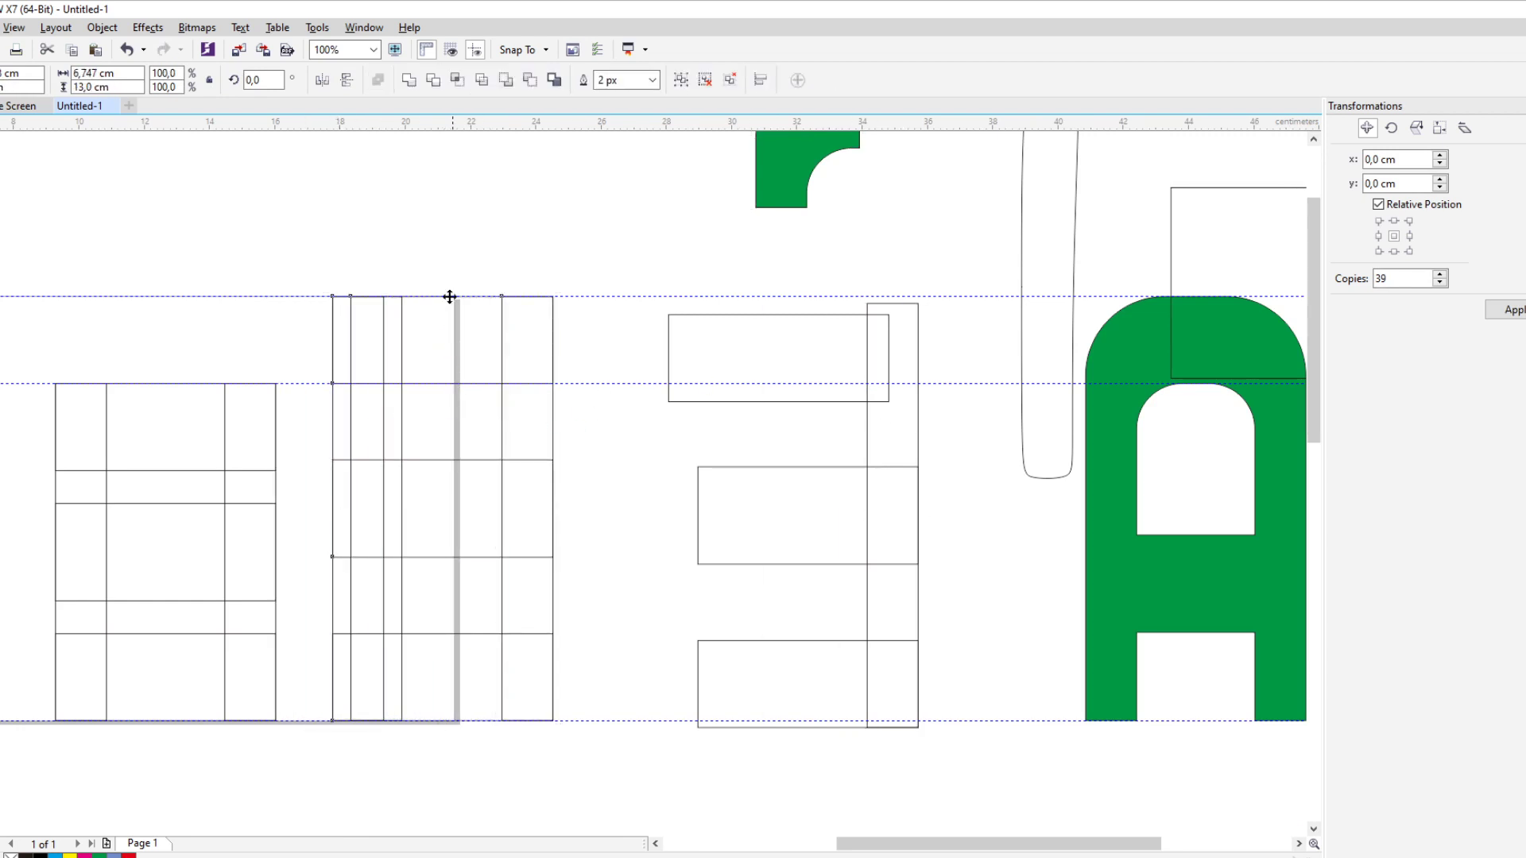
pyautogui.press('l')
# Fill the stem copy on the grid's left column with dark blue
pyautogui.click(421, 266)
pyautogui.click(369, 307)
pyautogui.click(1523, 334)
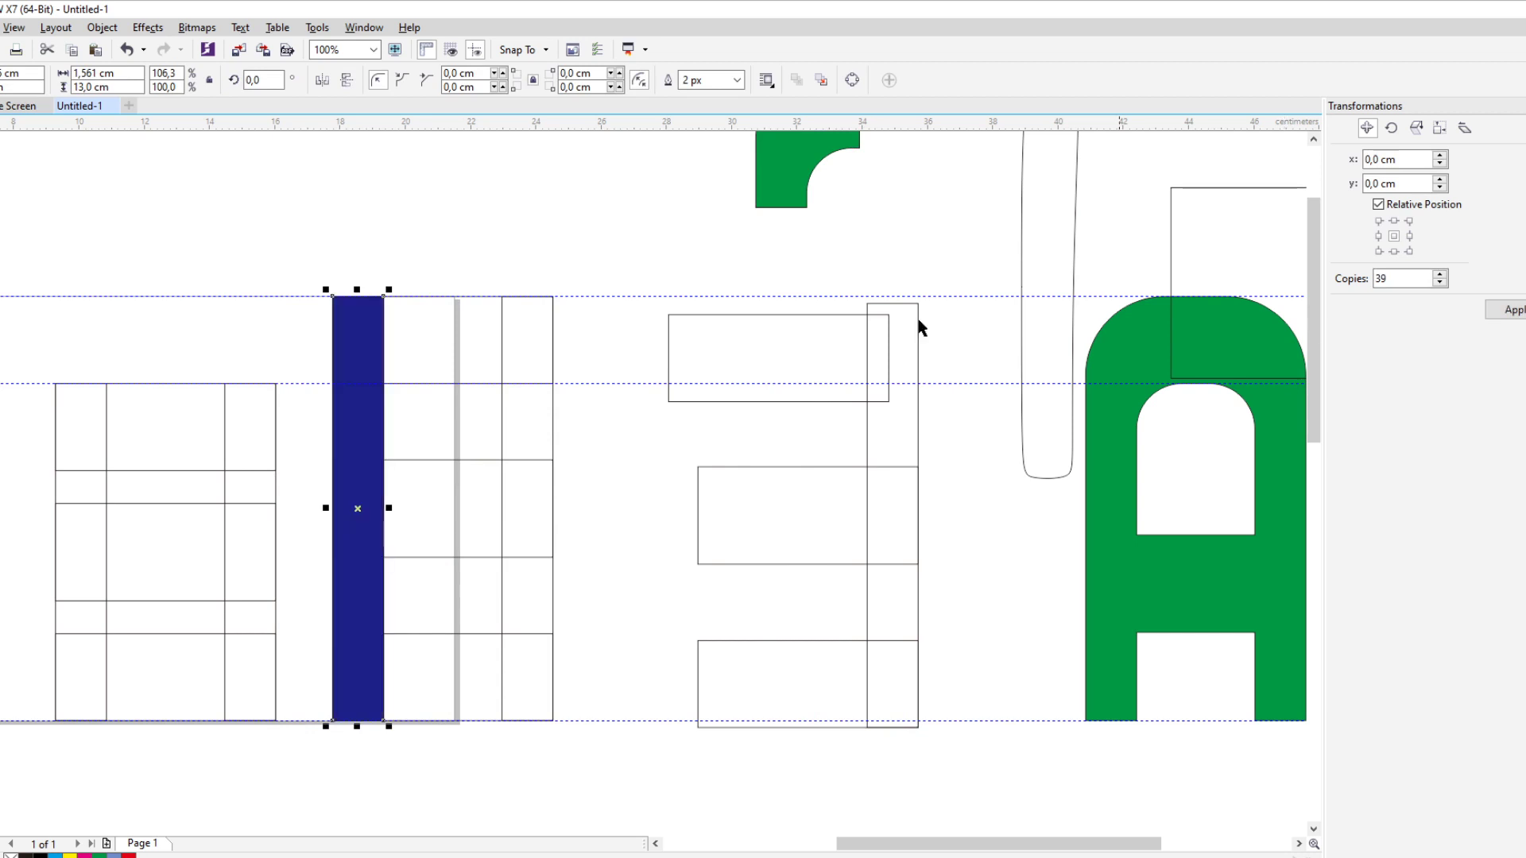
pyautogui.press('Escape')
# Mirror the green curved piece horizontally and place a copy over the grid's upper right, keeping a spare above
pyautogui.scroll(-1, 479, 330)
pyautogui.scroll(1, 467, 279)
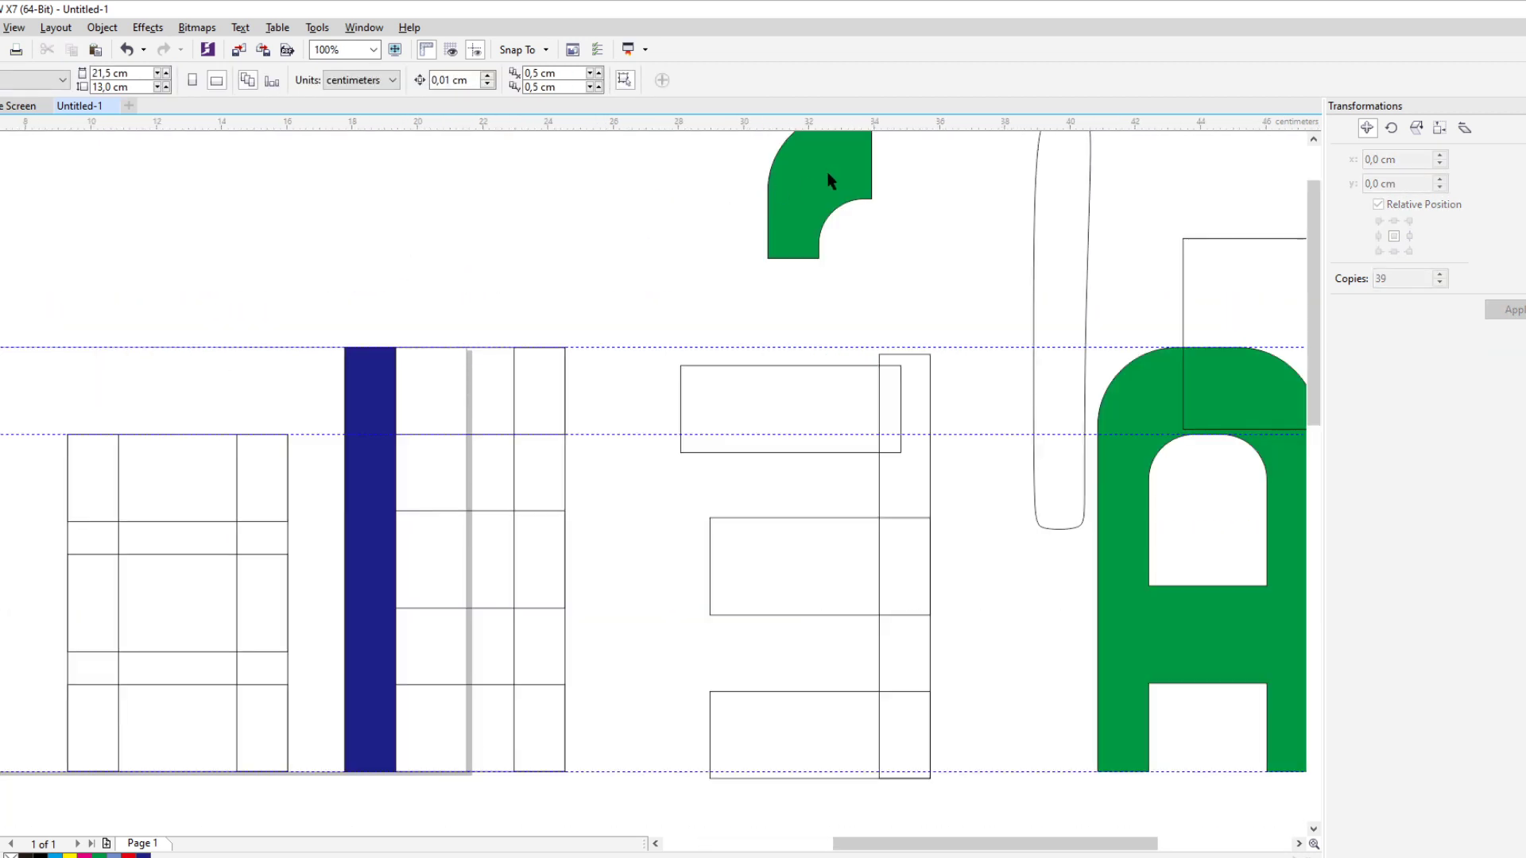
pyautogui.moveTo(832, 179); pyautogui.dragTo(524, 322)
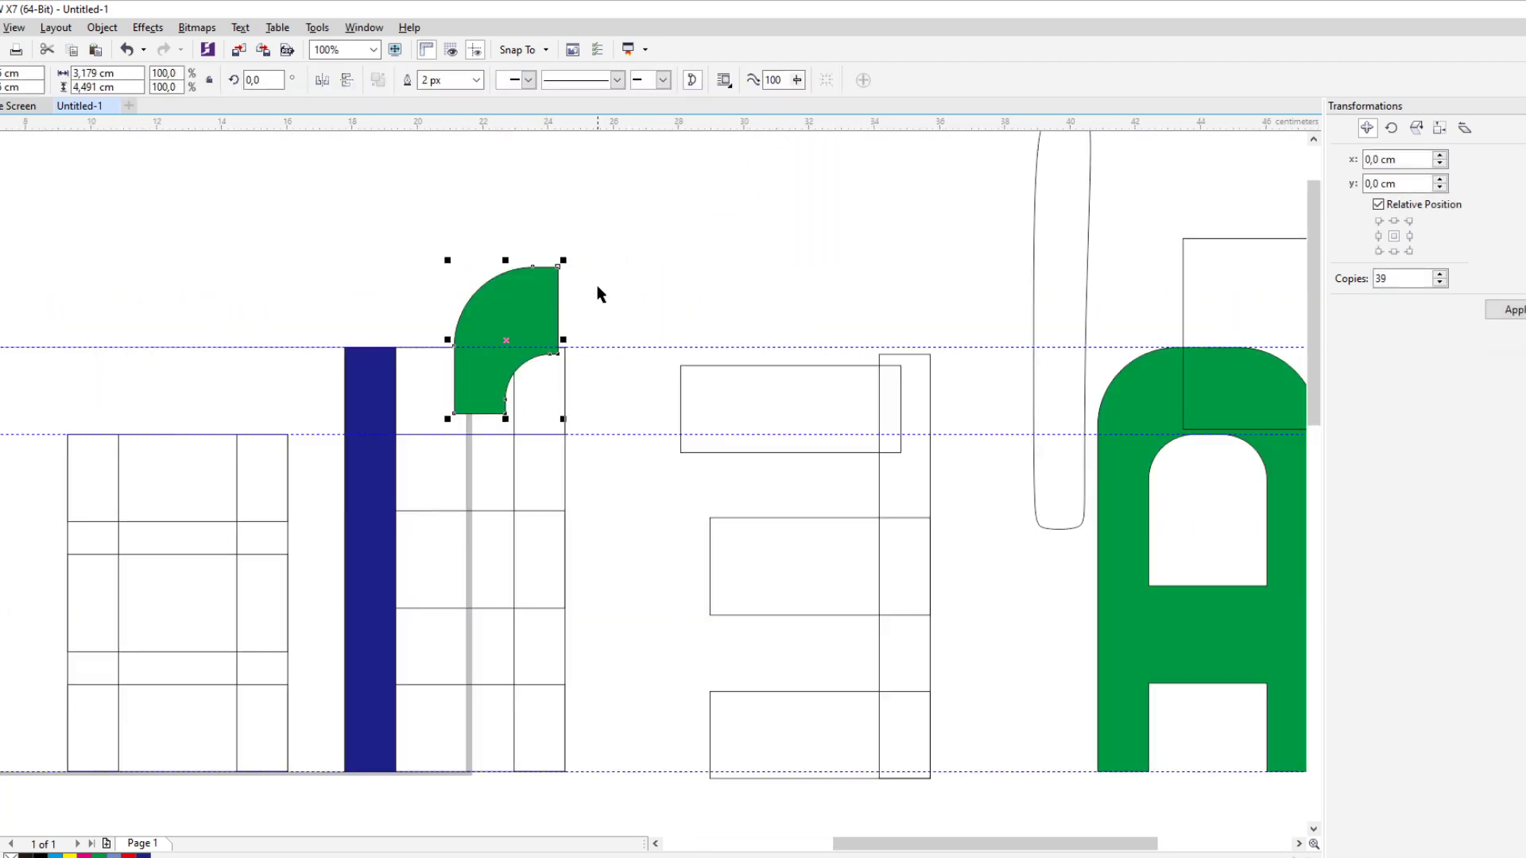
pyautogui.click(323, 81)
pyautogui.moveTo(493, 321); pyautogui.dragTo(497, 371)
# Align the mirrored curve's top edge with the dark blue stem and its right edge with the construction grid
pyautogui.click(552, 399)
pyautogui.keyDown('shift'); pyautogui.click(374, 408); pyautogui.keyUp('shift')
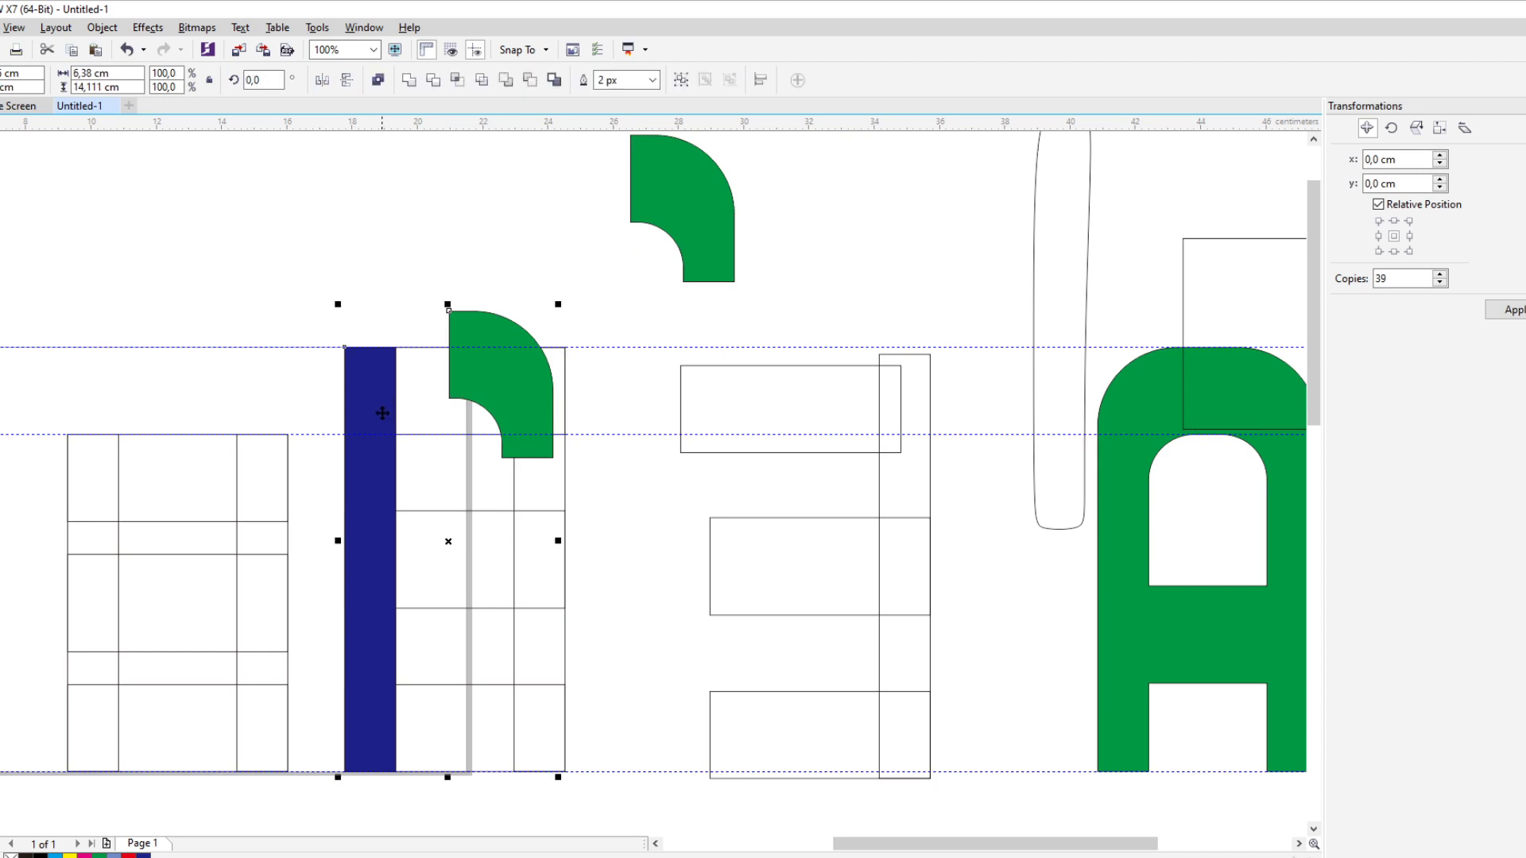
pyautogui.press('t')
pyautogui.click(675, 301)
pyautogui.click(518, 397)
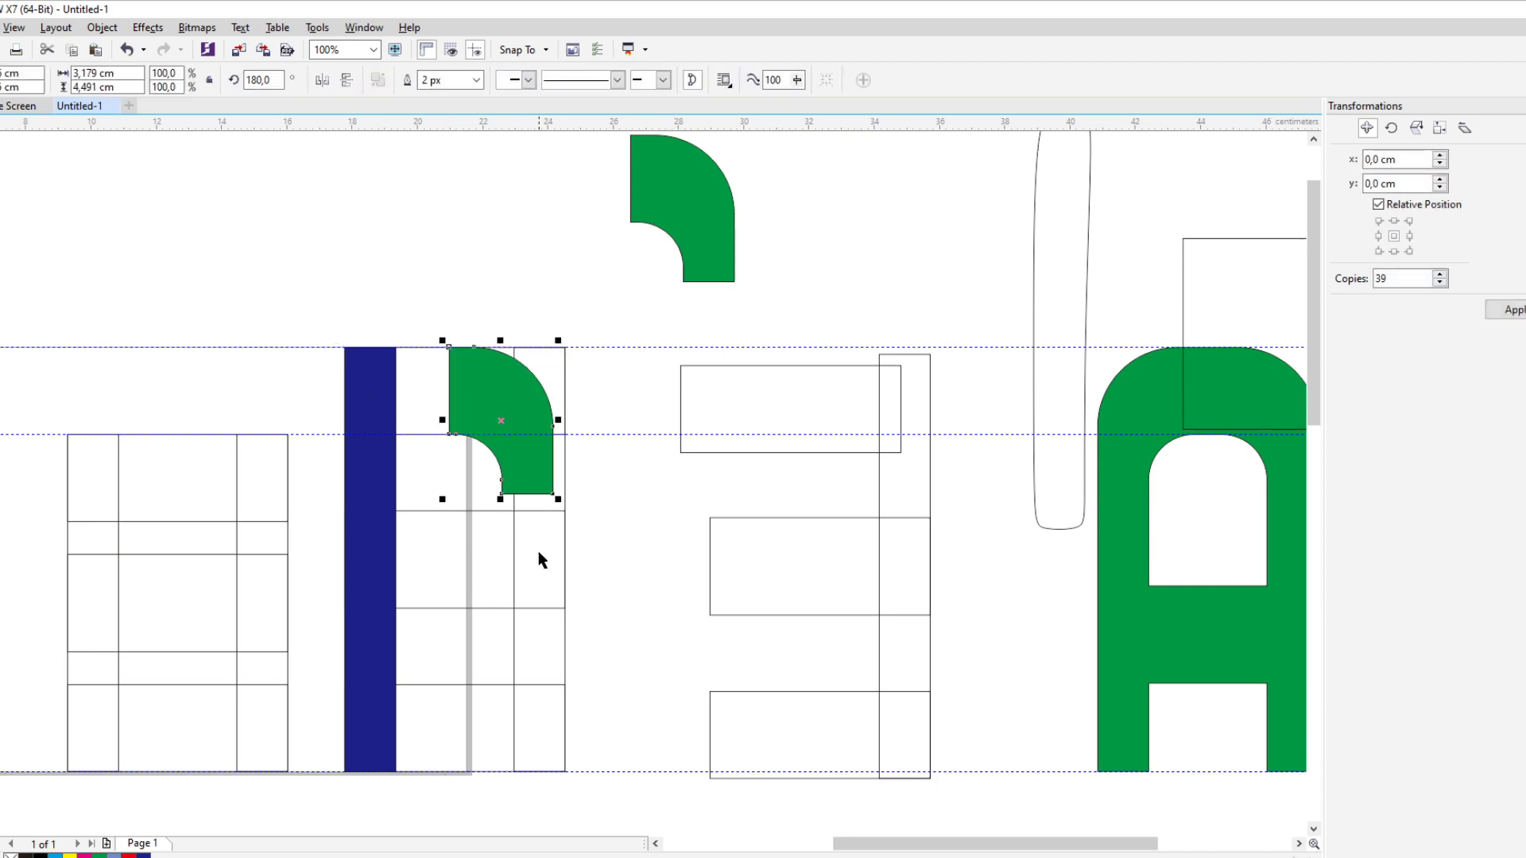
pyautogui.keyDown('shift'); pyautogui.click(540, 559); pyautogui.keyUp('shift')
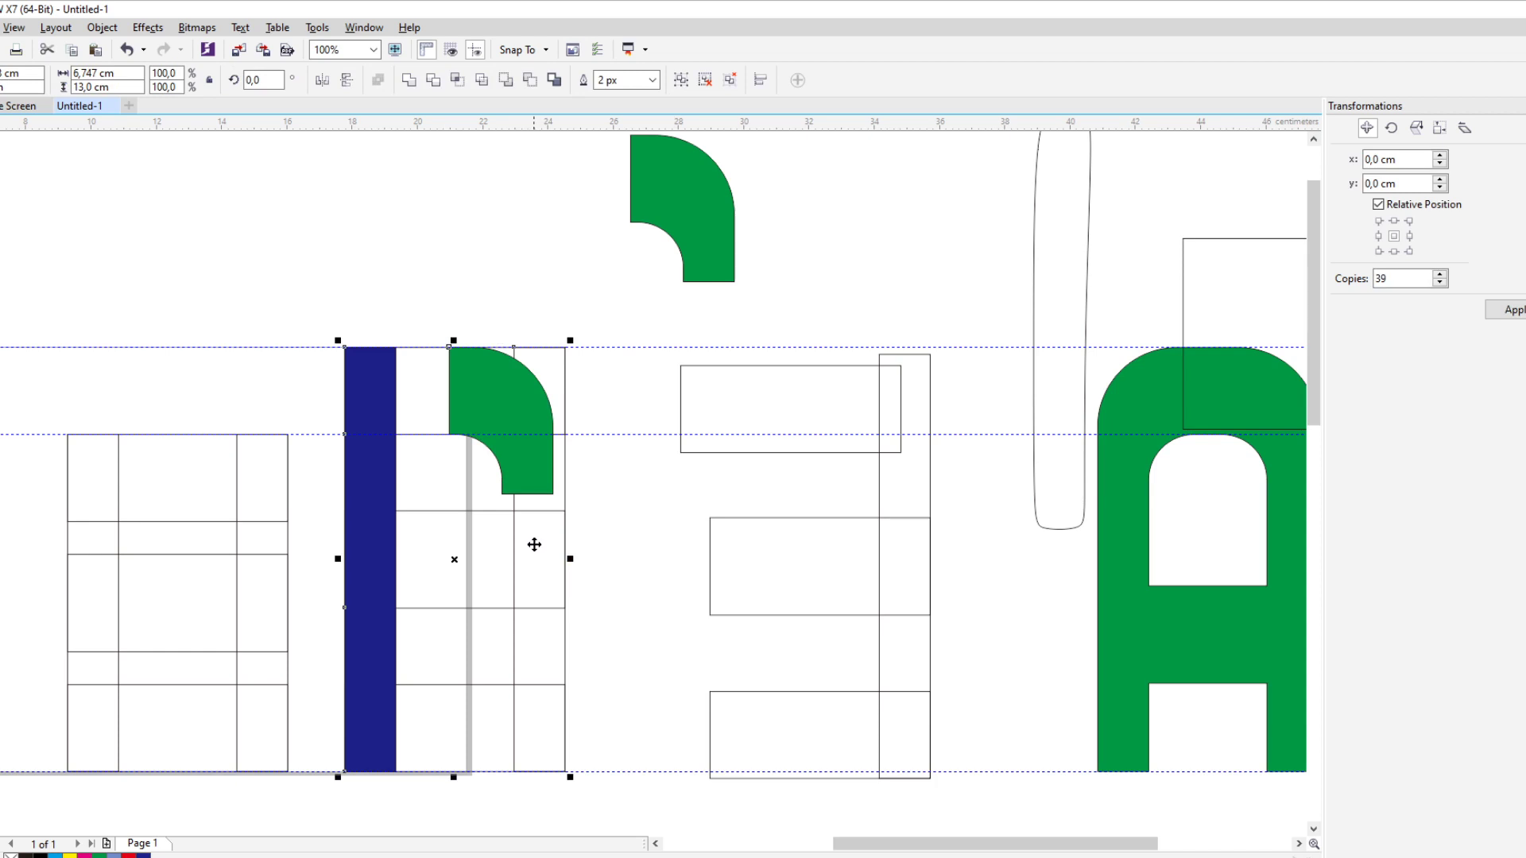
pyautogui.press('r')
pyautogui.click(545, 246)
pyautogui.click(530, 417)
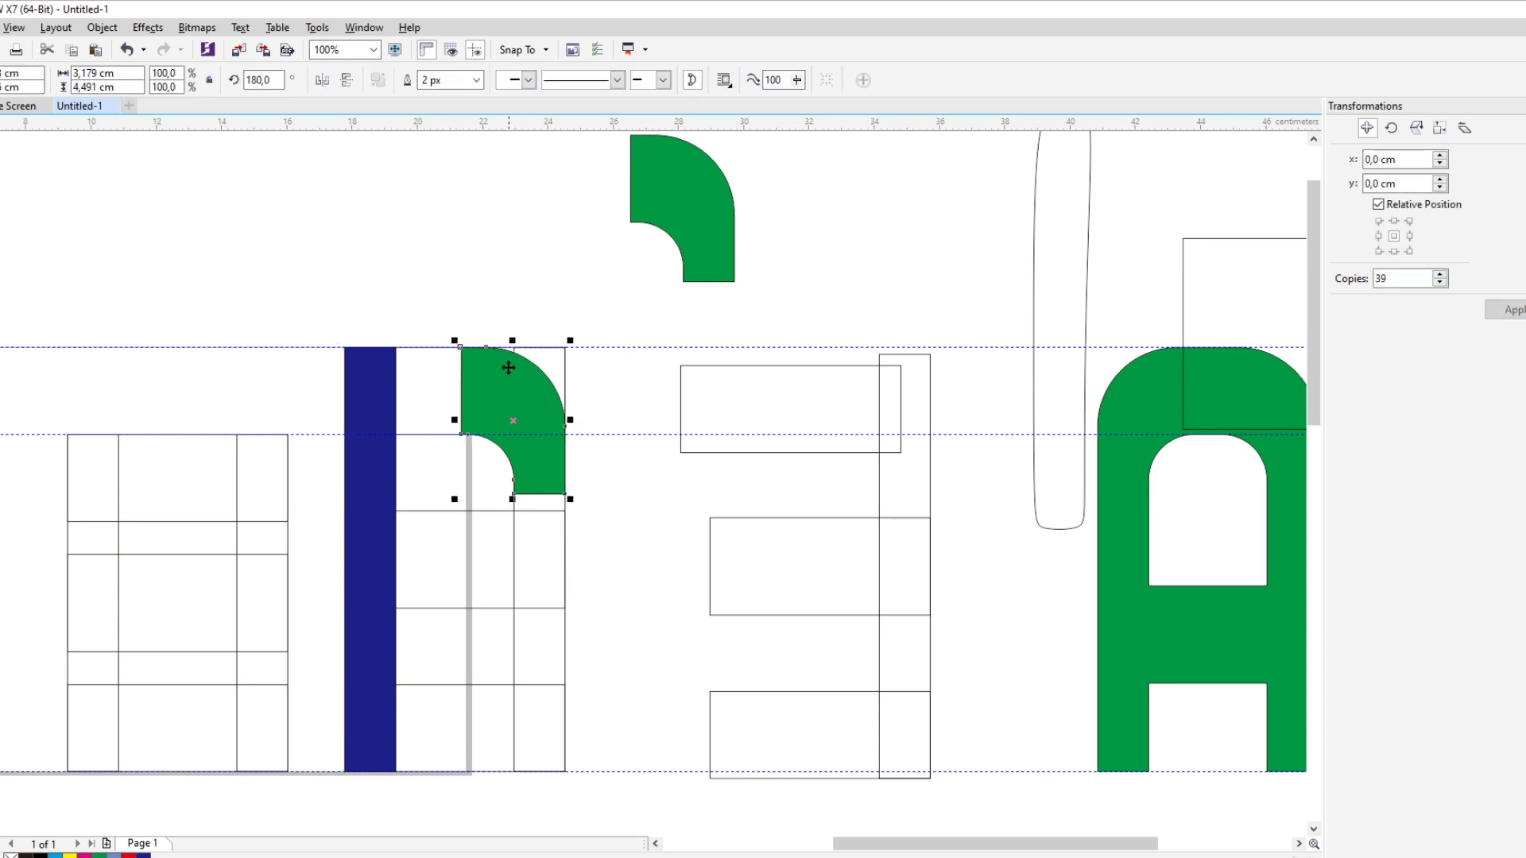
# Duplicate the green curve, mirror the copy vertically and align its bottom edge with the dark blue stem
pyautogui.scroll(-2, 523, 423)
pyautogui.scroll(2, 522, 428)
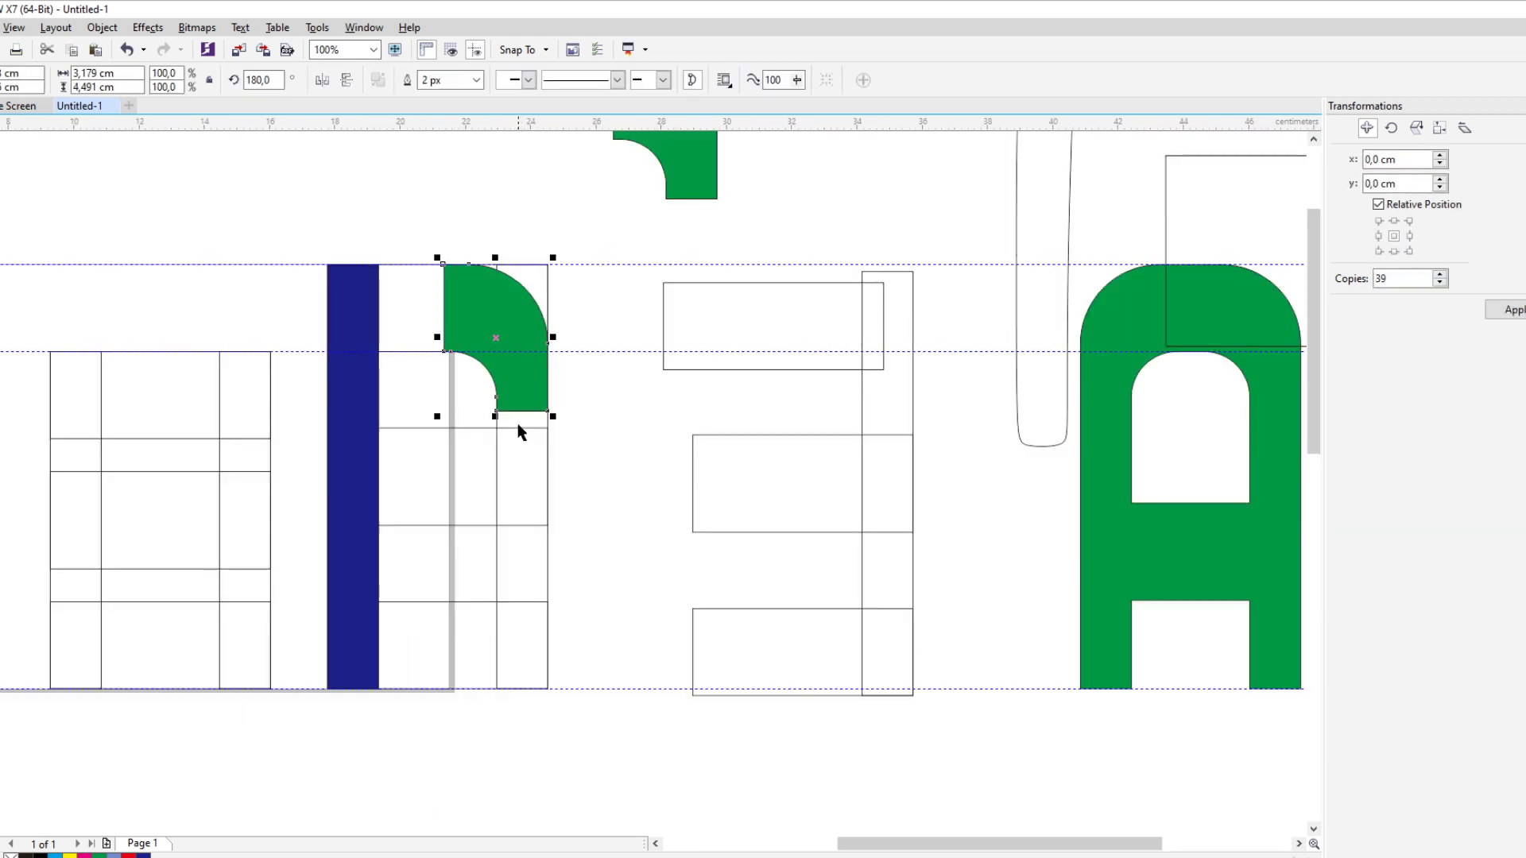
pyautogui.hotkey('ctrl', 'c')
pyautogui.hotkey('ctrl', 'v')
pyautogui.click(348, 80)
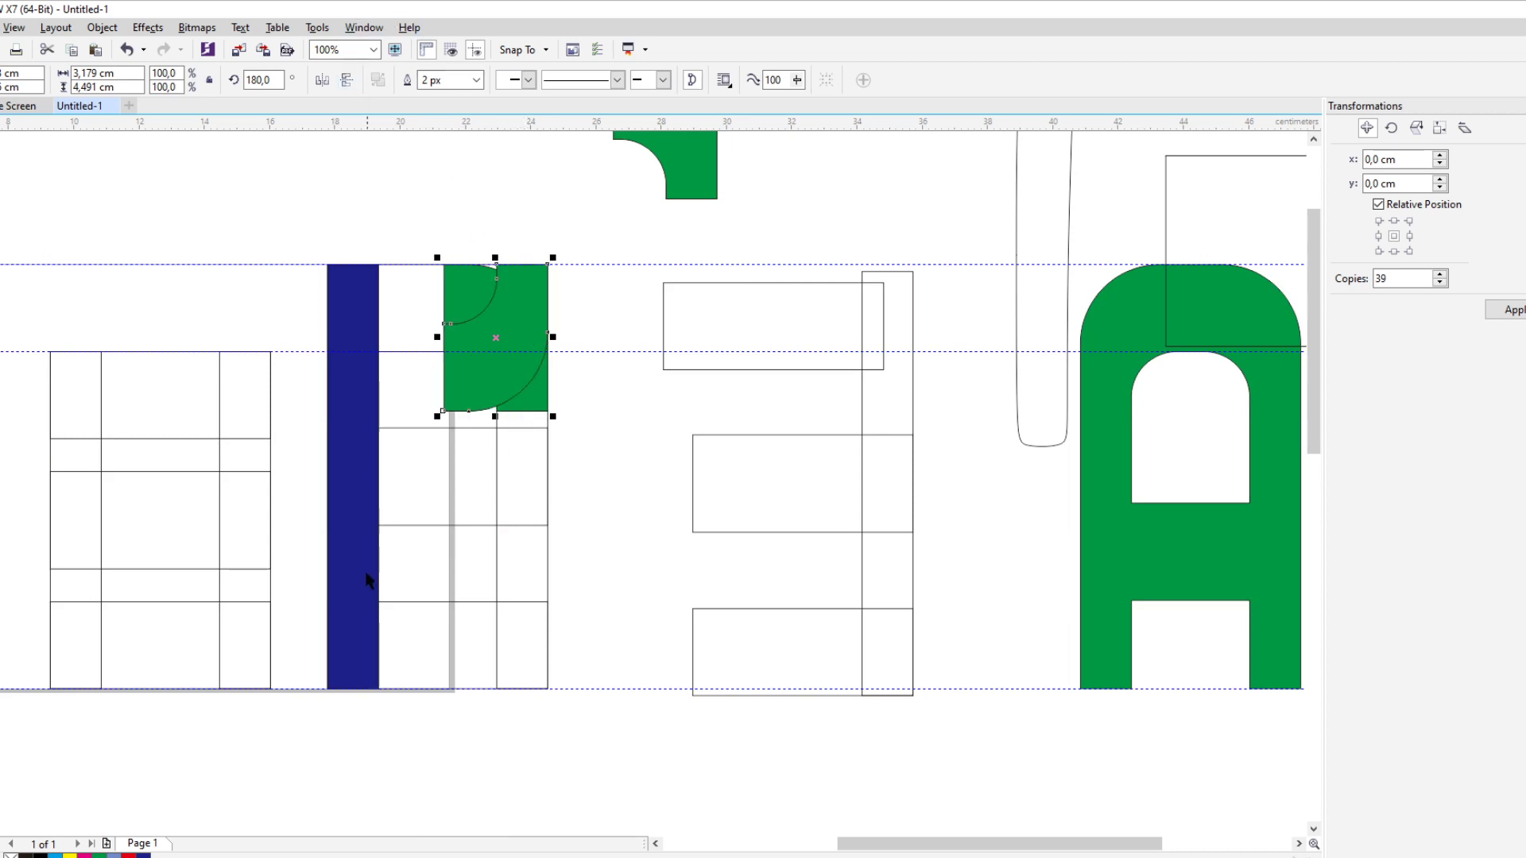
pyautogui.keyDown('shift'); pyautogui.click(351, 487); pyautogui.keyUp('shift')
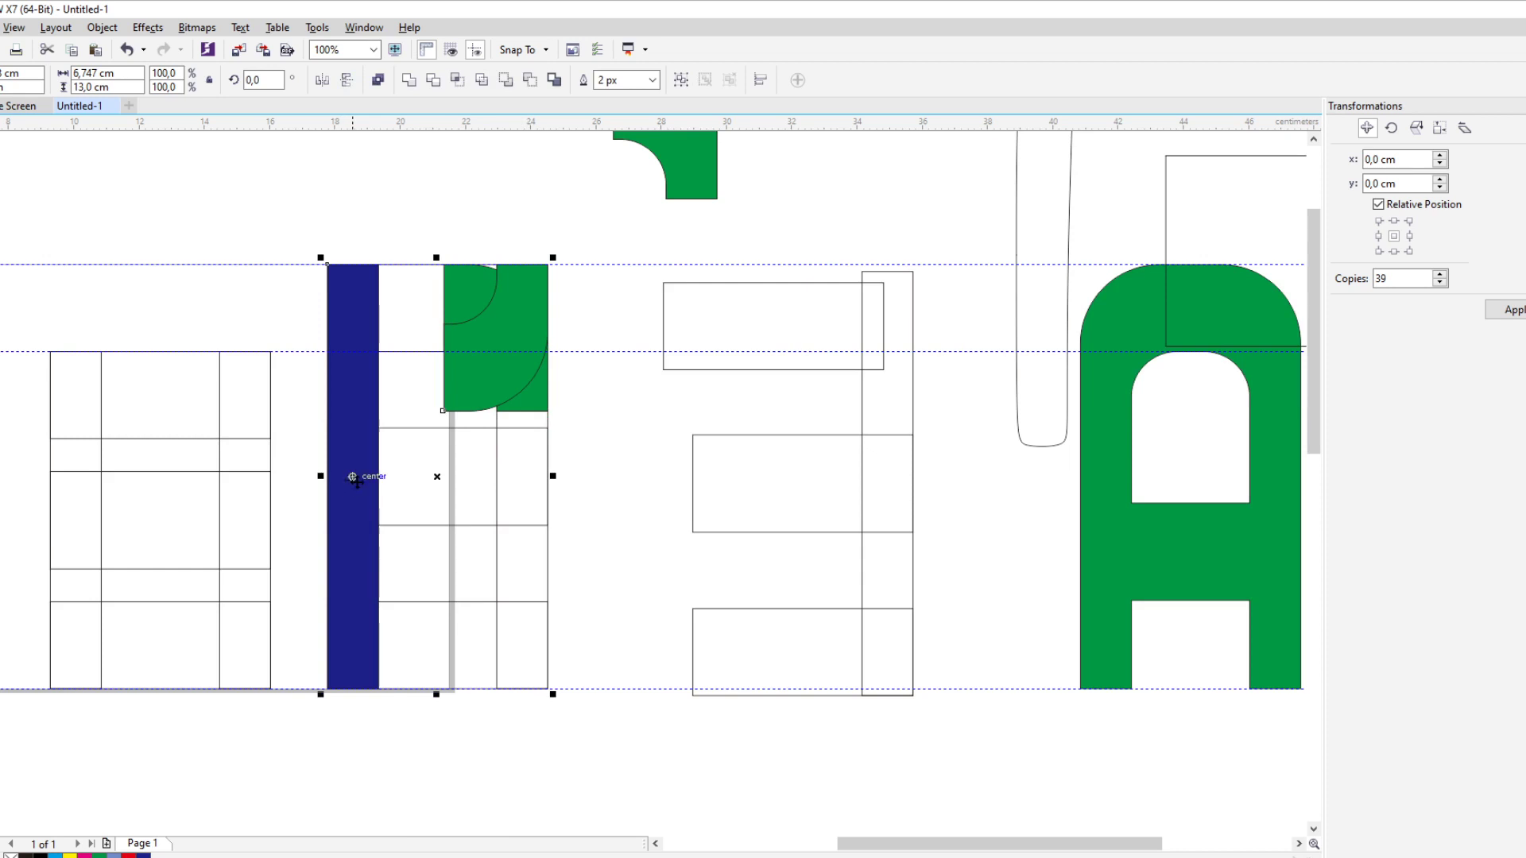
pyautogui.press('b')
pyautogui.click(606, 466)
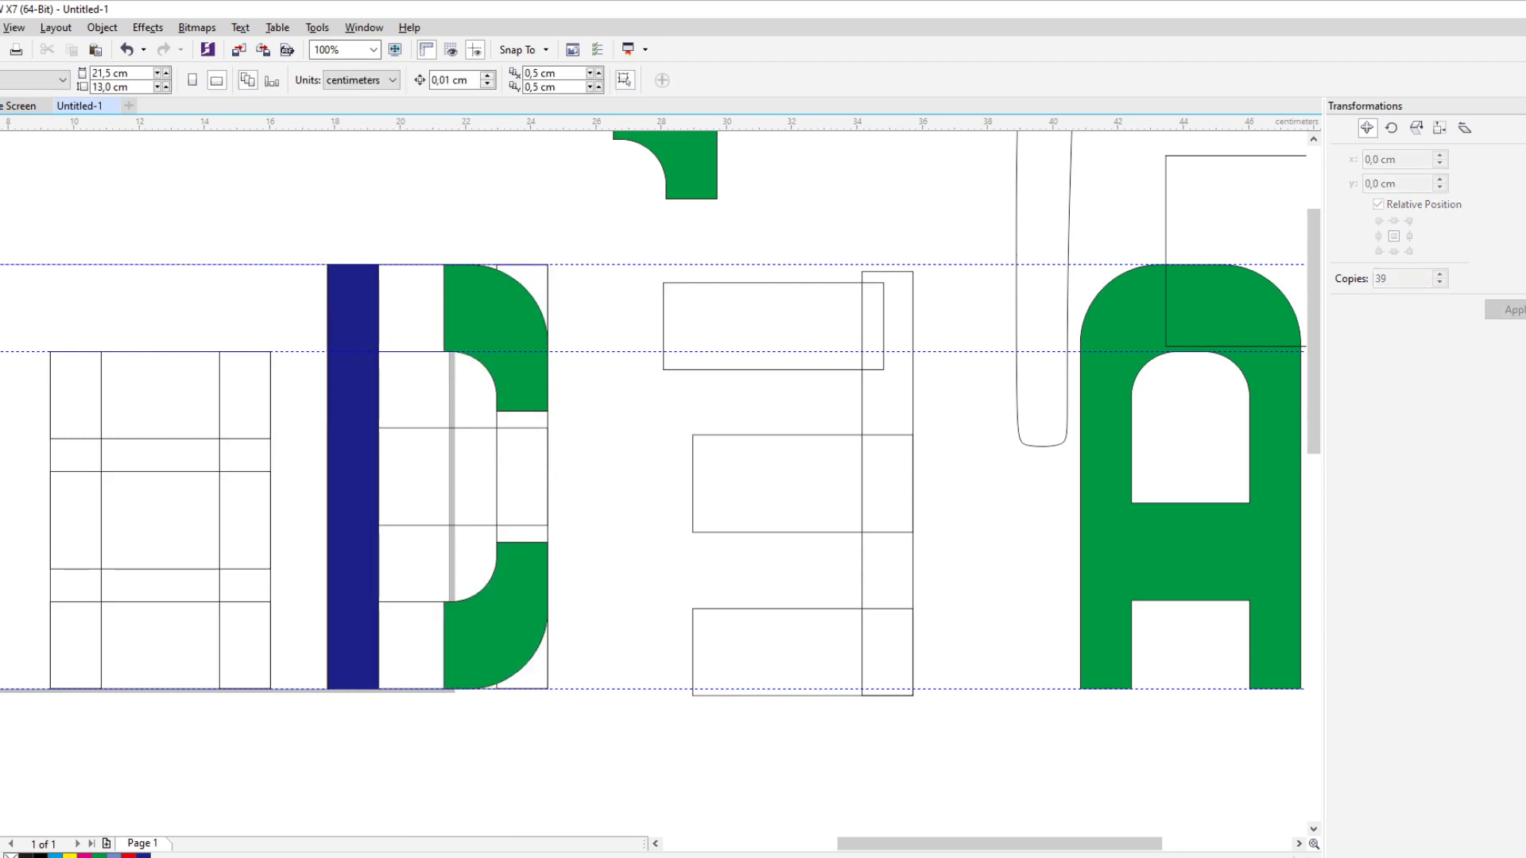
pyautogui.press('F6')
pyautogui.moveTo(355, 255)
pyautogui.mouseDown()
pyautogui.moveTo(519, 350)
pyautogui.moveTo(540, 610)
pyautogui.mouseUp()
pyautogui.hotkey('ctrl', 'z')
pyautogui.hotkey('ctrl', 'z')
pyautogui.moveTo(443, 602)
pyautogui.mouseDown()
pyautogui.moveTo(350, 661)
pyautogui.moveTo(353, 688)
pyautogui.mouseUp()
pyautogui.hotkey('ctrl', 'z')
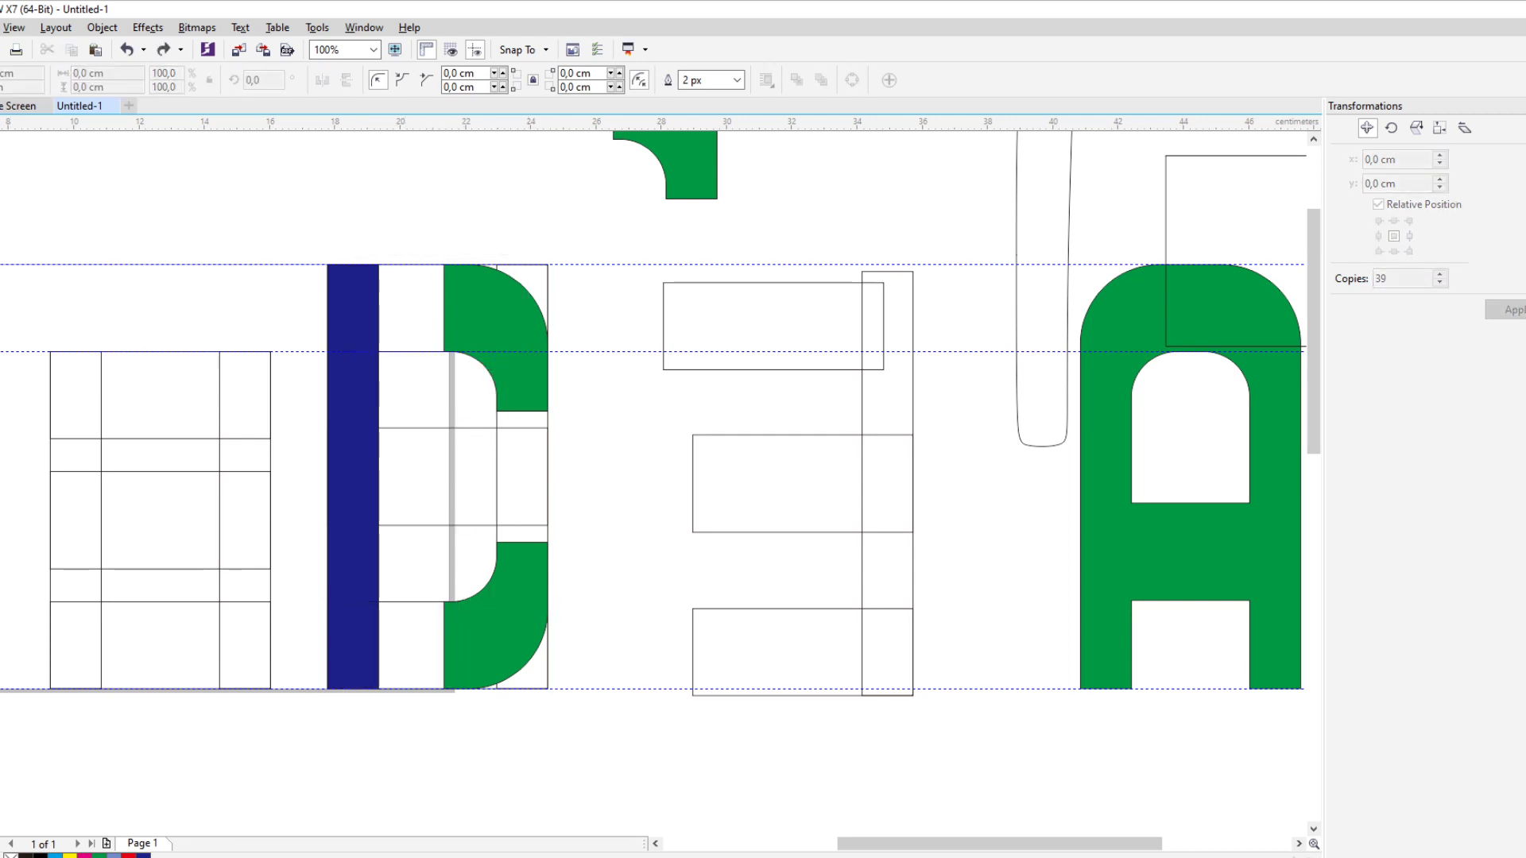
pyautogui.press('space')
# Place a copy of the upper curve about 1 cm lower and mirror it vertically to form the upper bowl's underside
pyautogui.scroll(1, 497, 463)
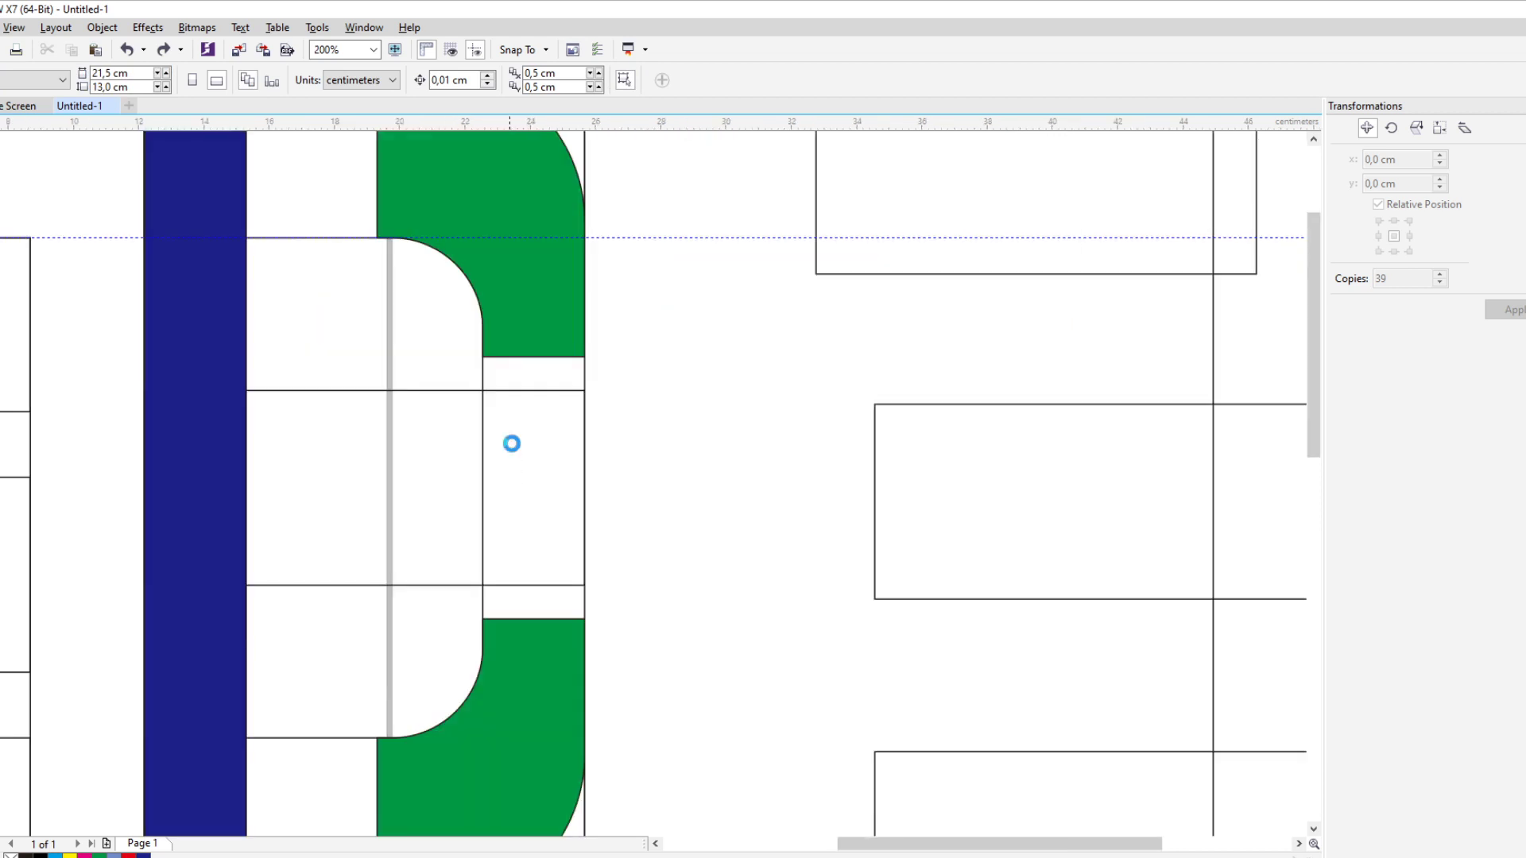
pyautogui.scroll(-1, 508, 463)
pyautogui.scroll(1, 511, 462)
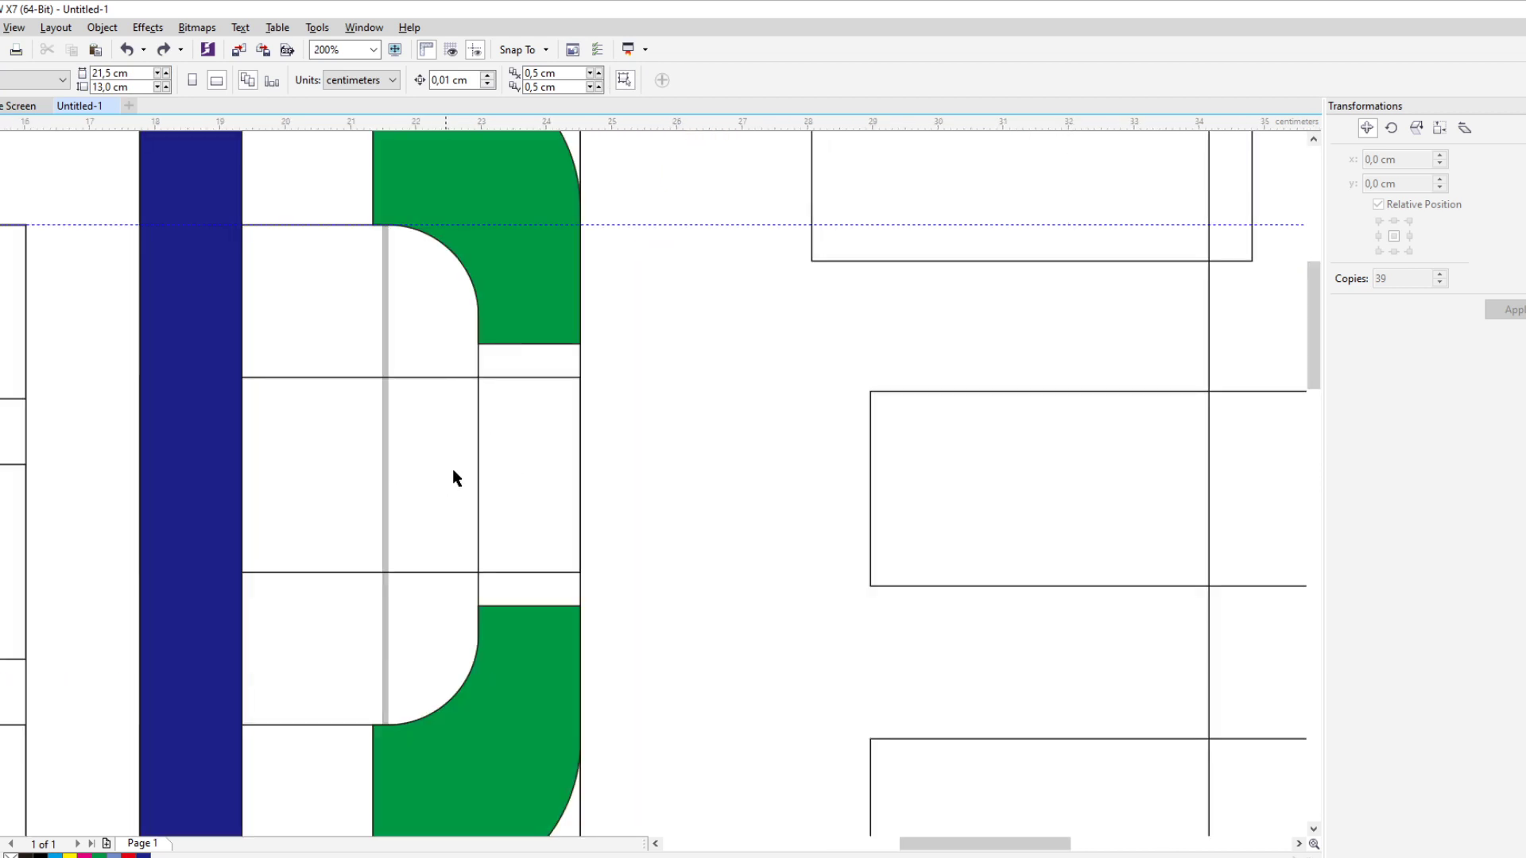
pyautogui.click(526, 313)
pyautogui.scroll(-1, 509, 306)
pyautogui.scroll(1, 495, 299)
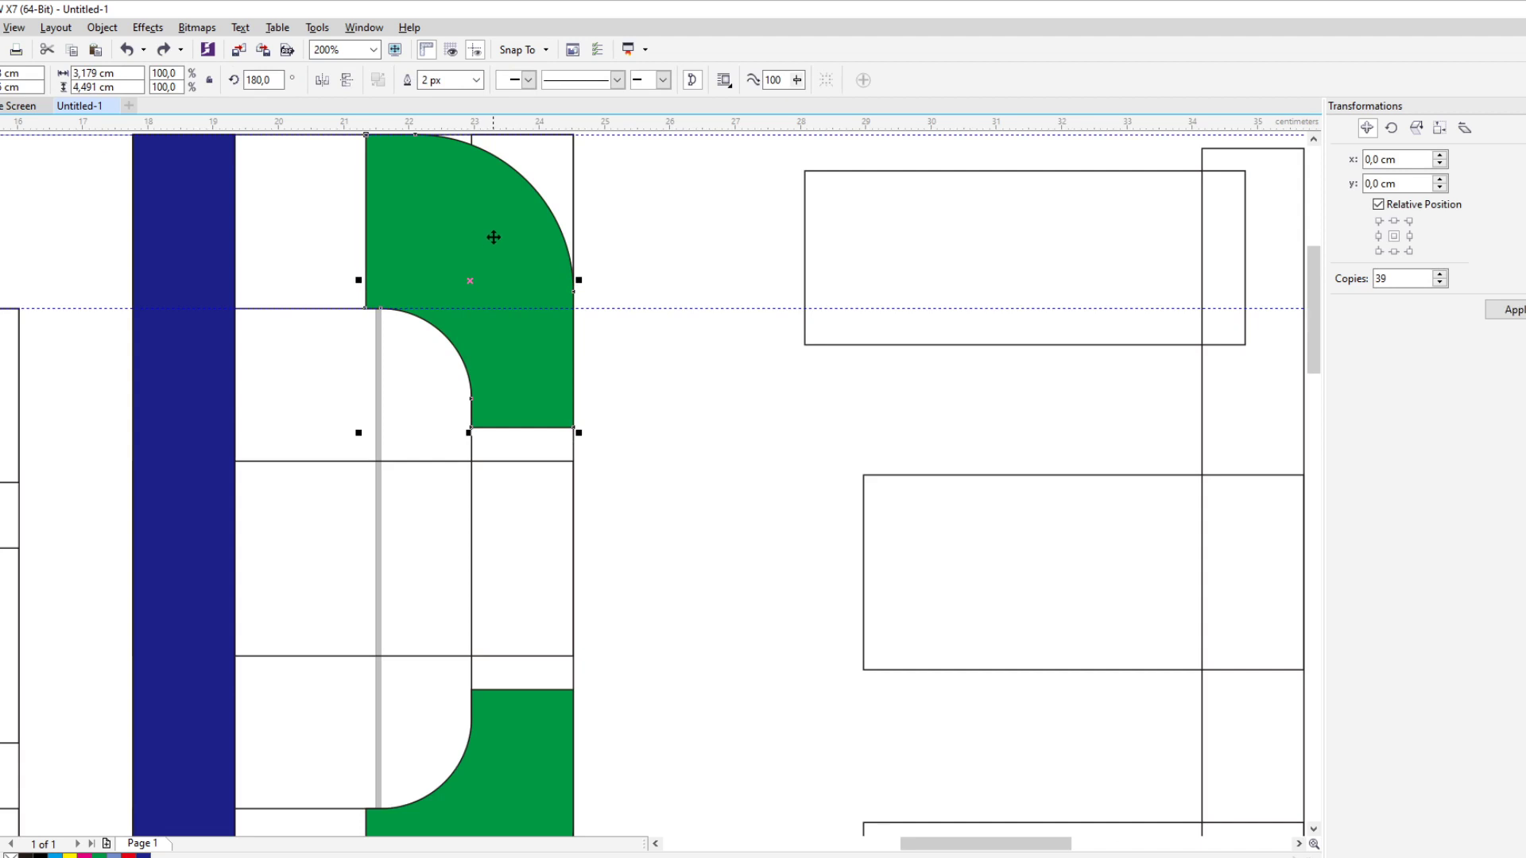
pyautogui.moveTo(492, 234); pyautogui.dragTo(492, 300)
pyautogui.click(548, 333)
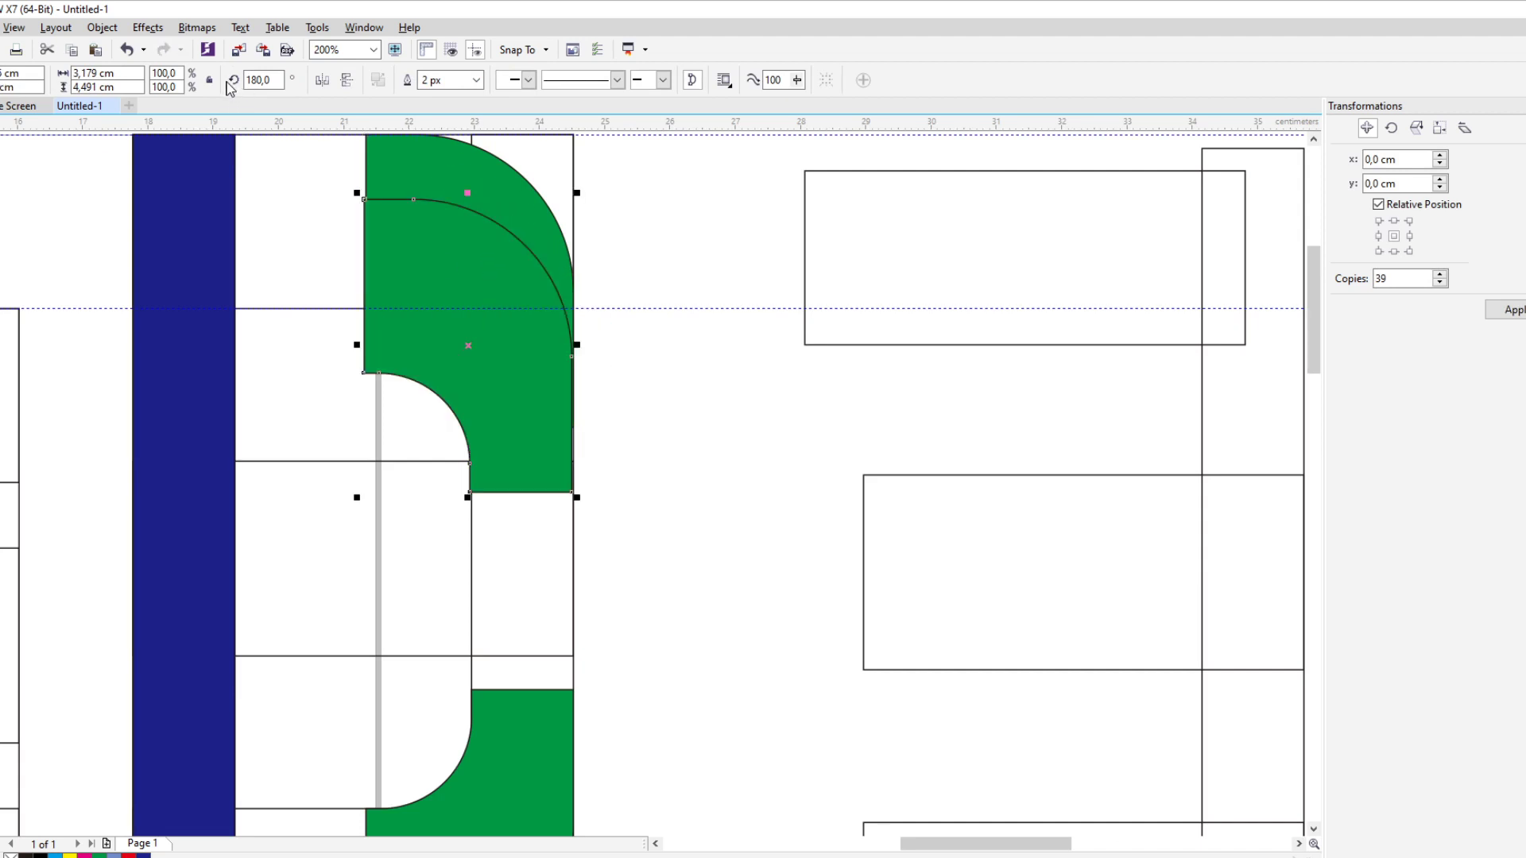
pyautogui.click(345, 82)
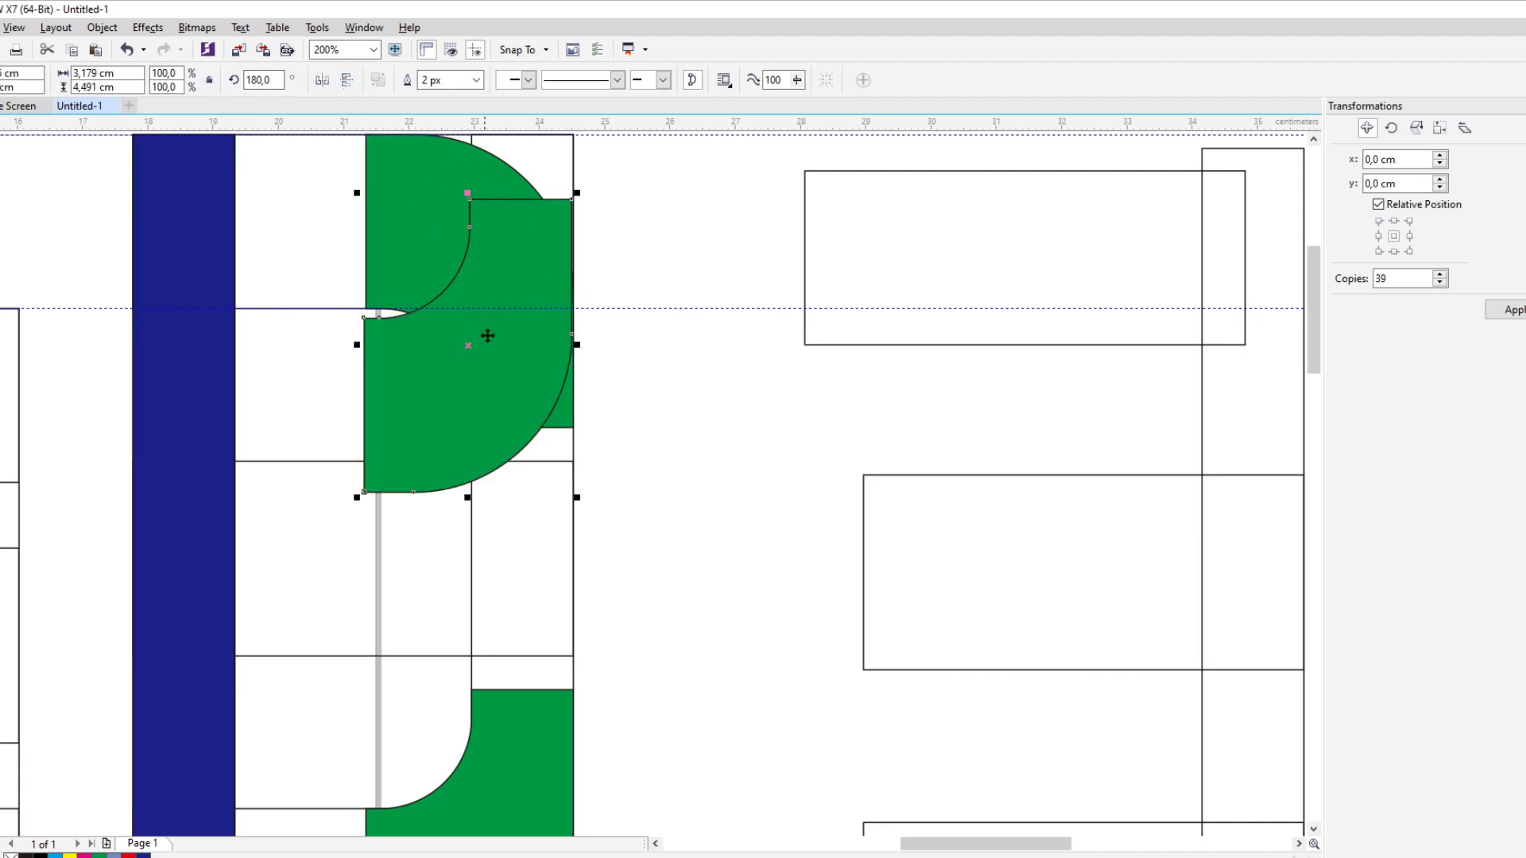
pyautogui.keyDown('shift'); pyautogui.click(393, 238); pyautogui.keyUp('shift')
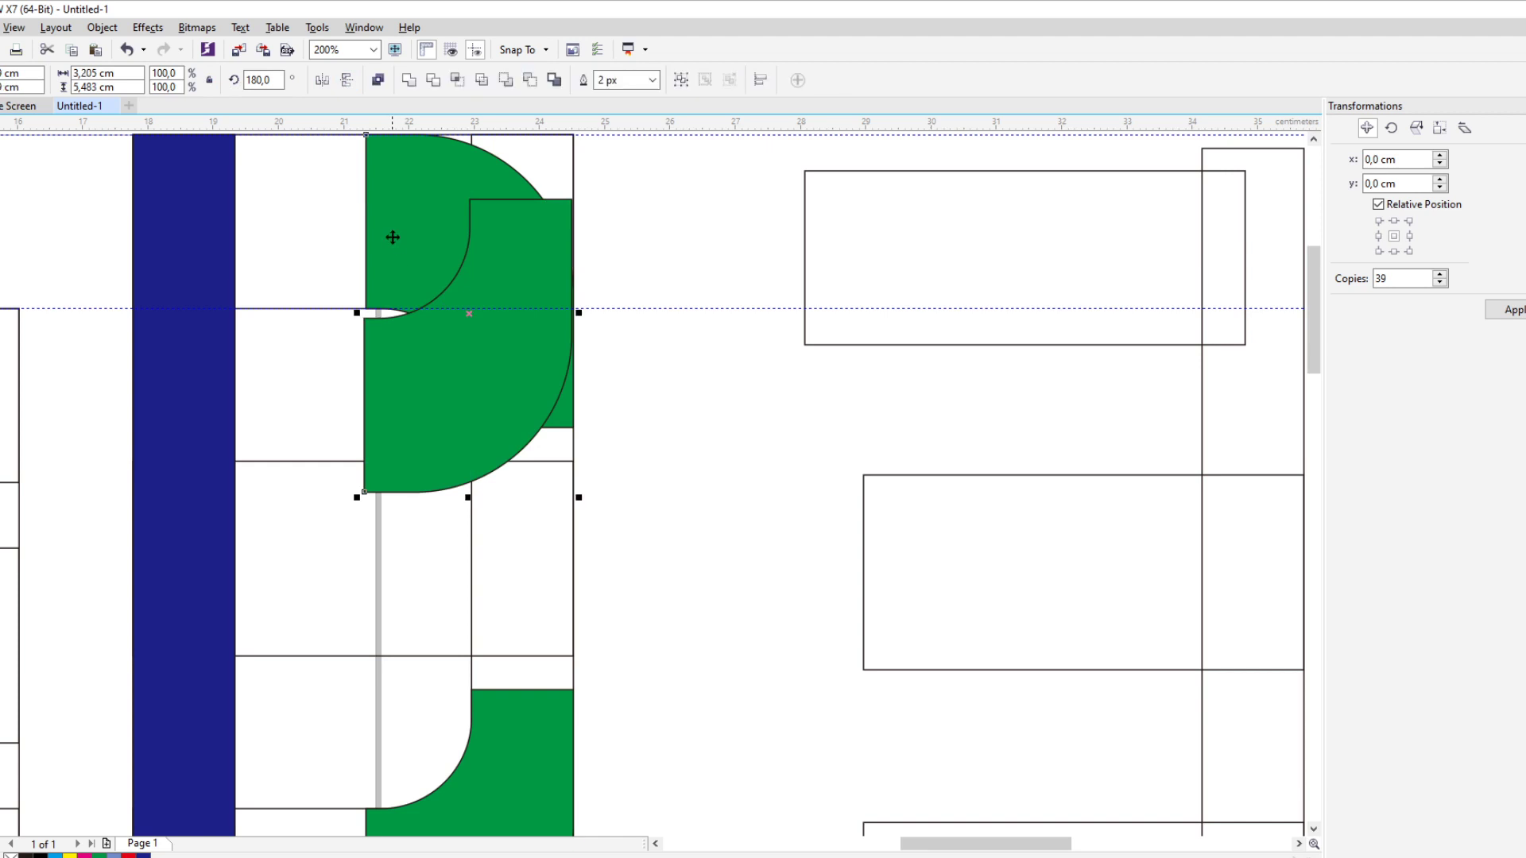
pyautogui.click(724, 301)
pyautogui.click(440, 460)
pyautogui.moveTo(499, 582); pyautogui.dragTo(442, 605)
pyautogui.hotkey('ctrl', 'z')
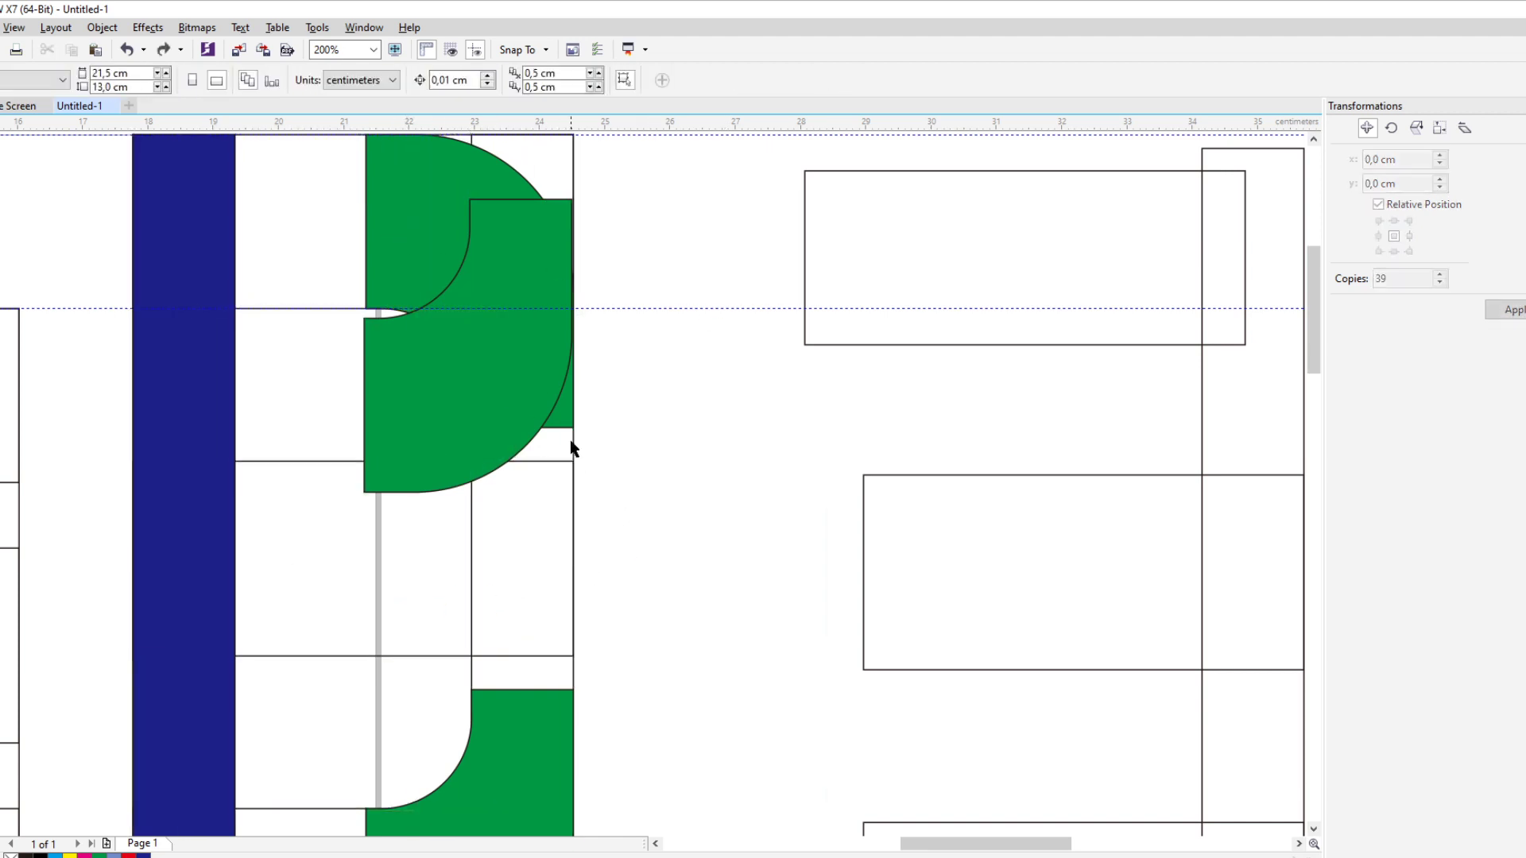
# Draw a spacer rectangle about 1.46 × 3.04 cm beside the grid's middle row and align the flipped curve's bottom edge with it
pyautogui.press('F6')
pyautogui.moveTo(618, 455); pyautogui.dragTo(714, 655)
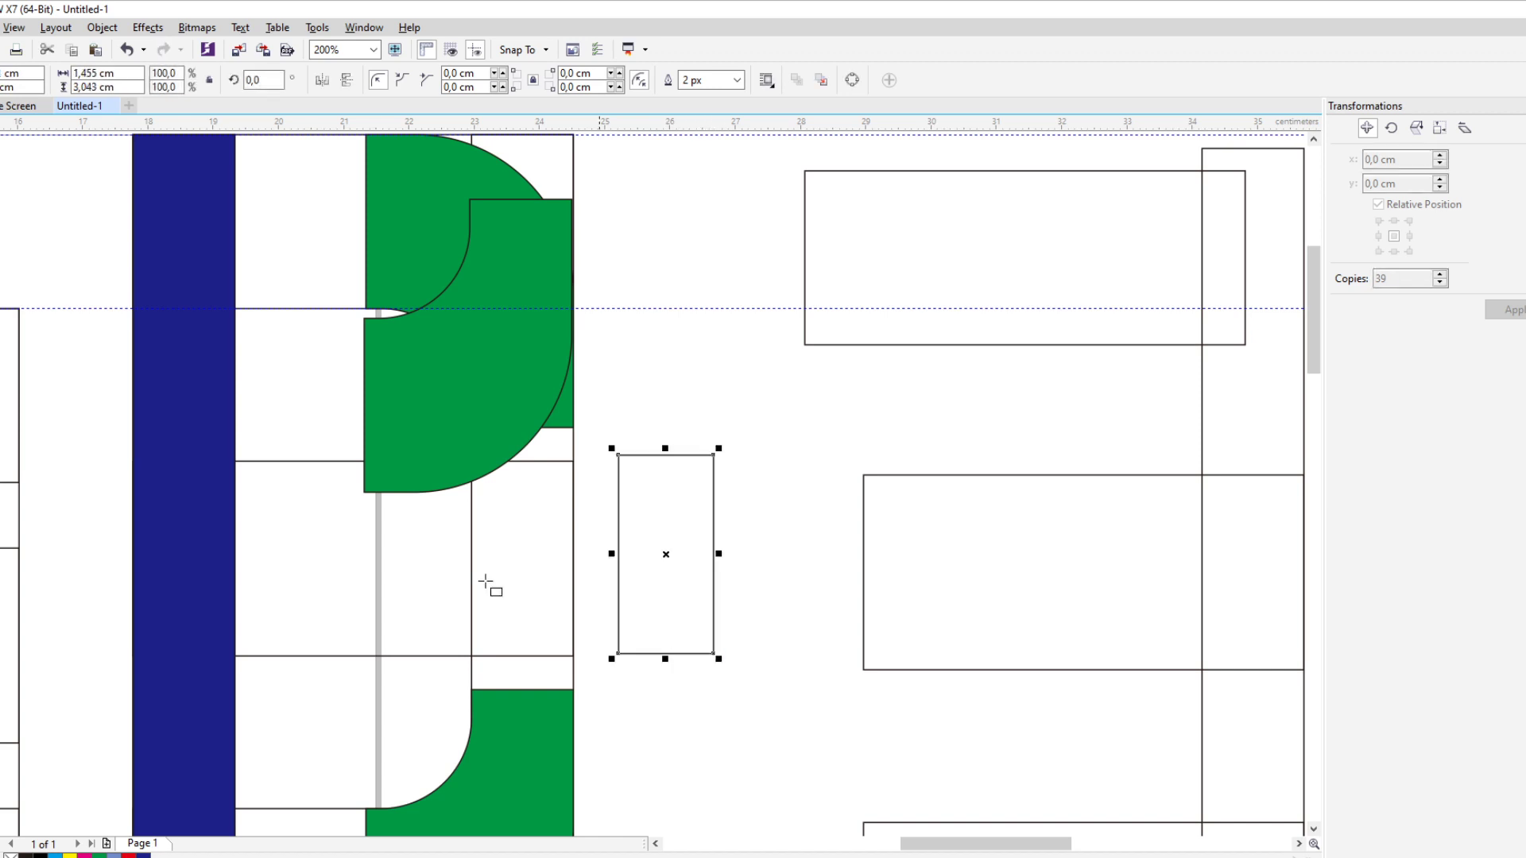
pyautogui.press('space')
pyautogui.keyDown('shift'); pyautogui.click(467, 330); pyautogui.keyUp('shift')
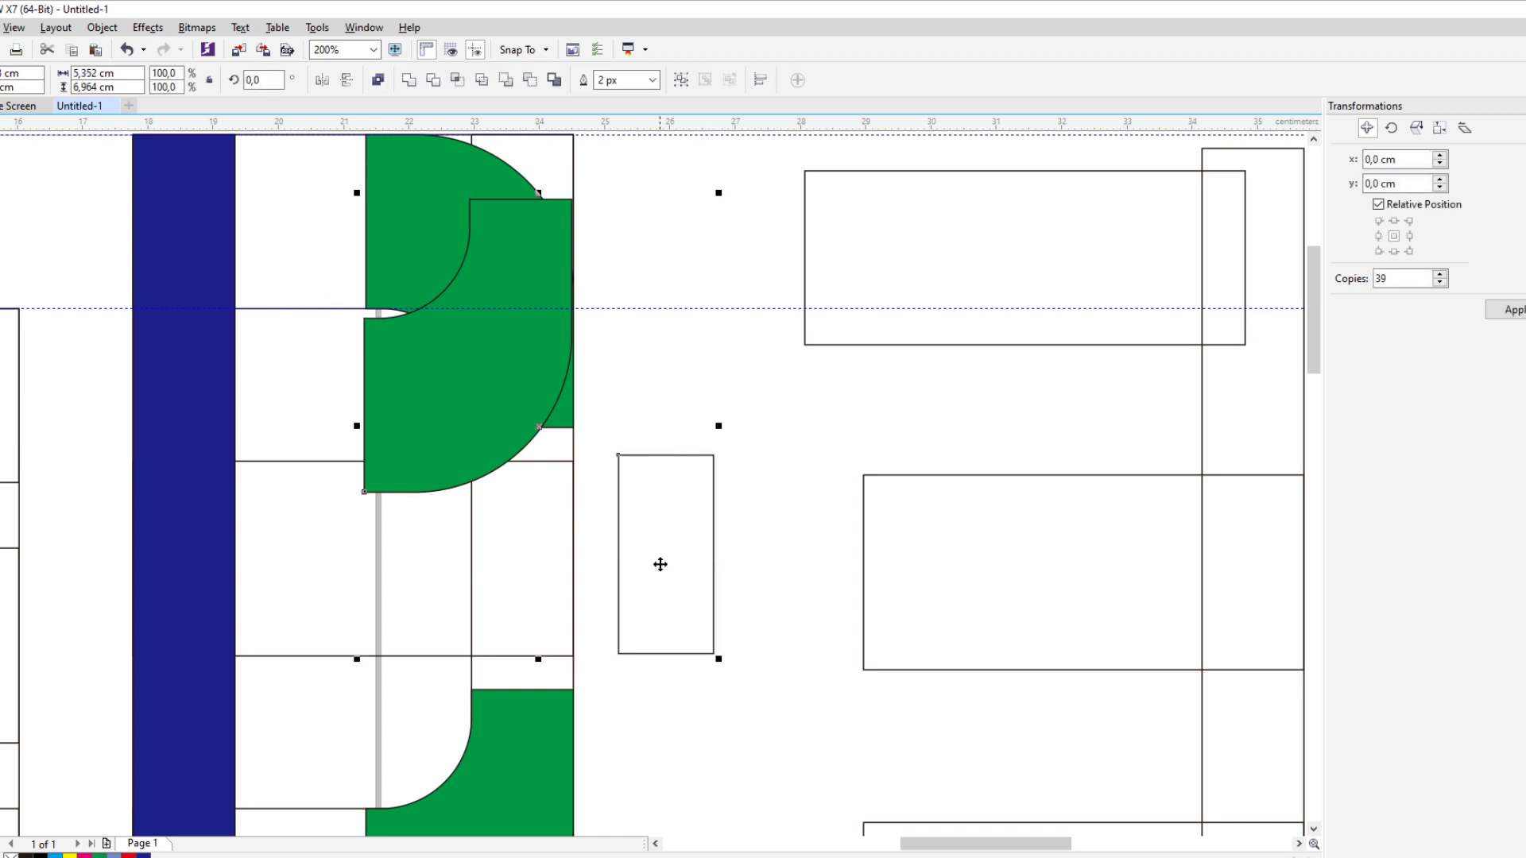
pyautogui.press('b')
# Duplicate the flipped middle curve in place and mirror the copy vertically for the top of the lower bowl
pyautogui.click(512, 509)
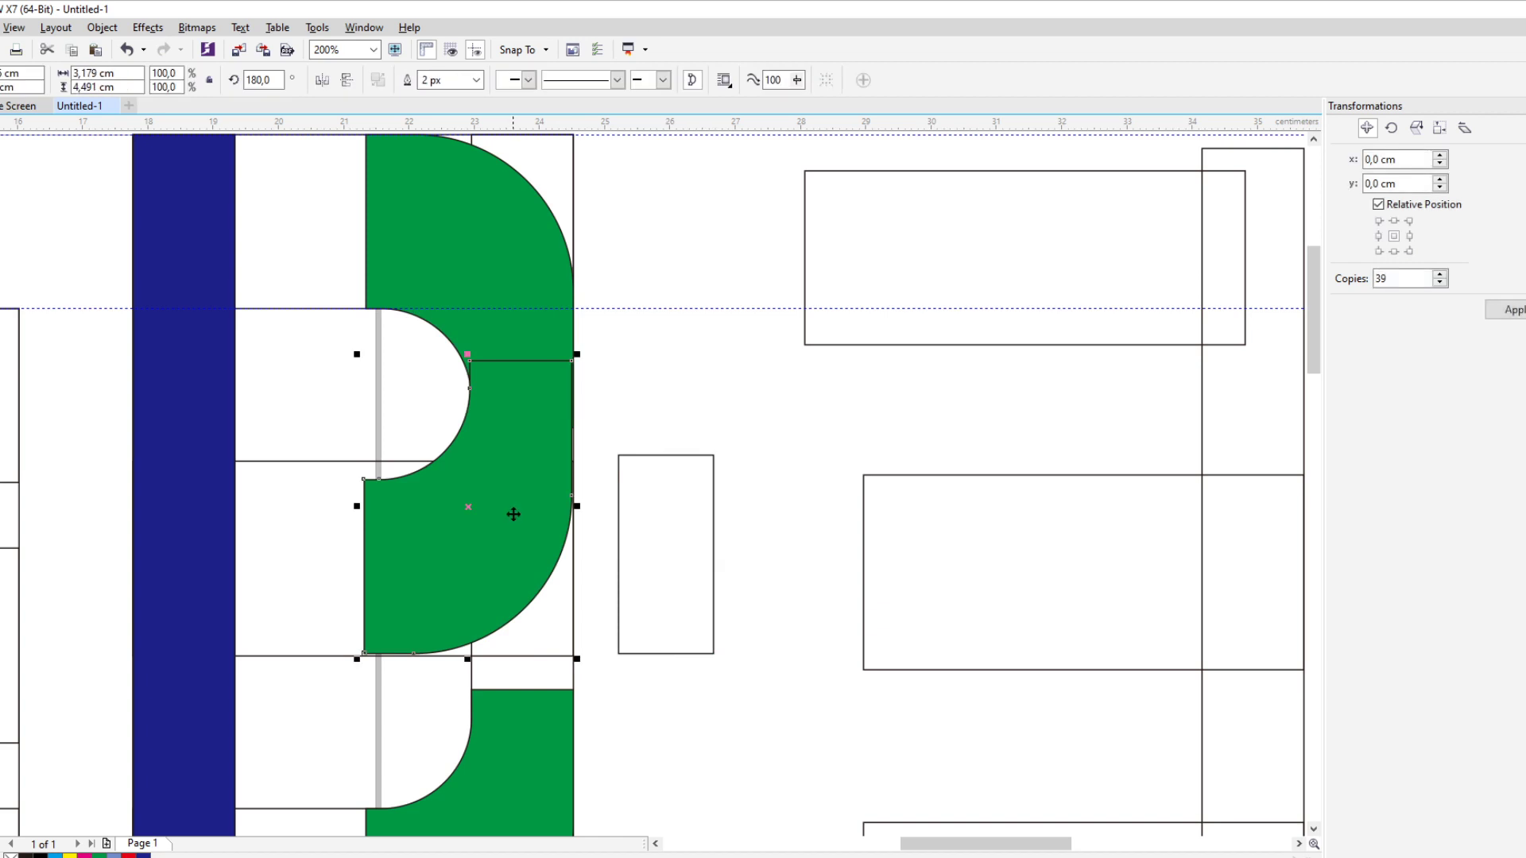
pyautogui.click(346, 80)
pyautogui.keyDown('shift'); pyautogui.click(669, 524); pyautogui.keyUp('shift')
pyautogui.click(671, 412)
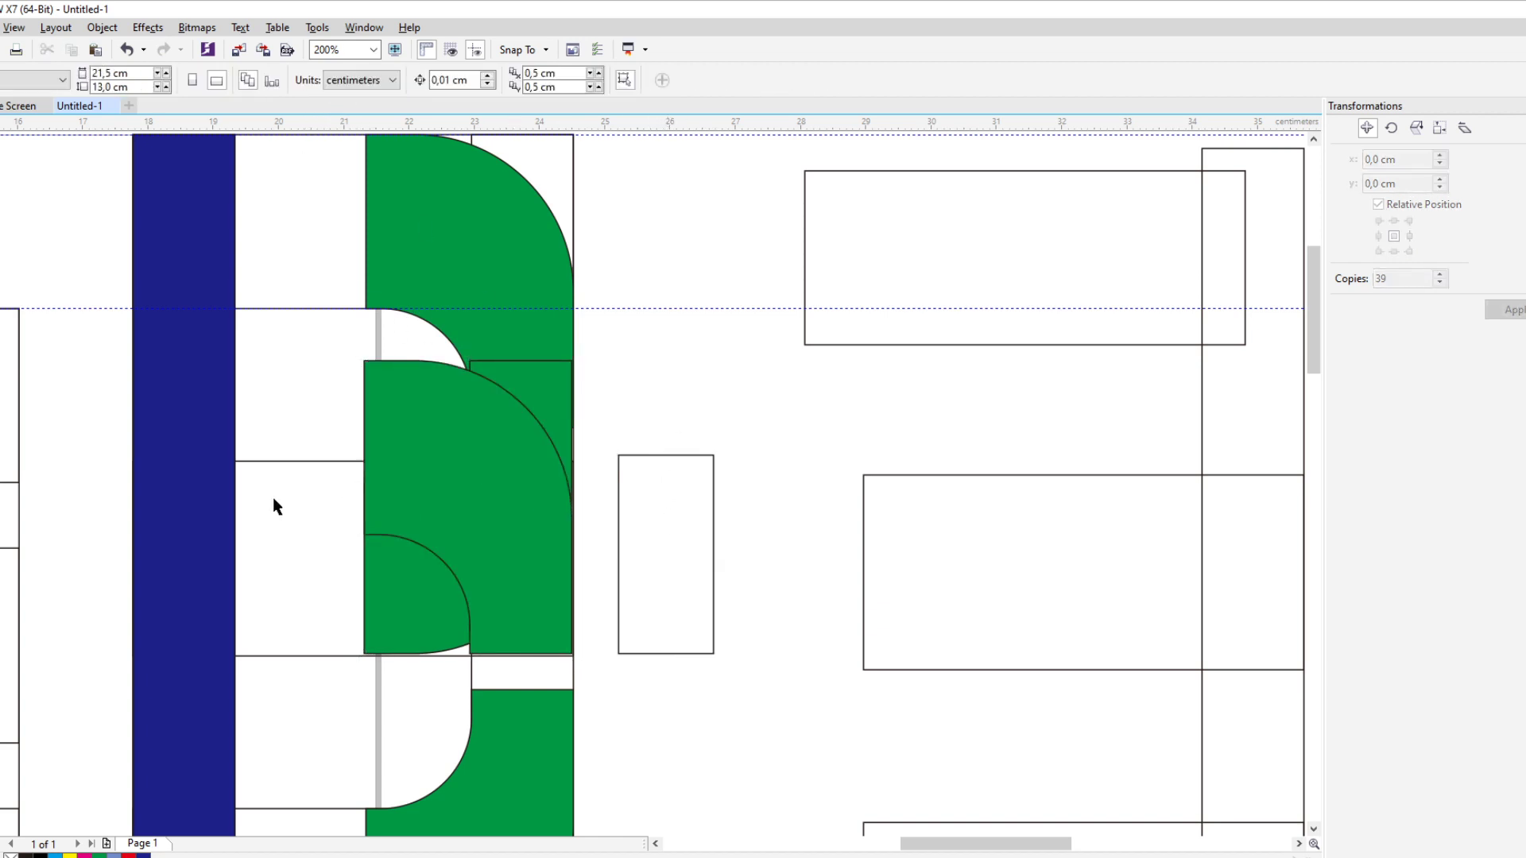
# Add a horizontal guideline on the upper edge of the grid's middle row and move the spacer rectangle's top edge to it
pyautogui.click(274, 499)
pyautogui.moveTo(606, 127); pyautogui.dragTo(591, 470)
pyautogui.click(703, 499)
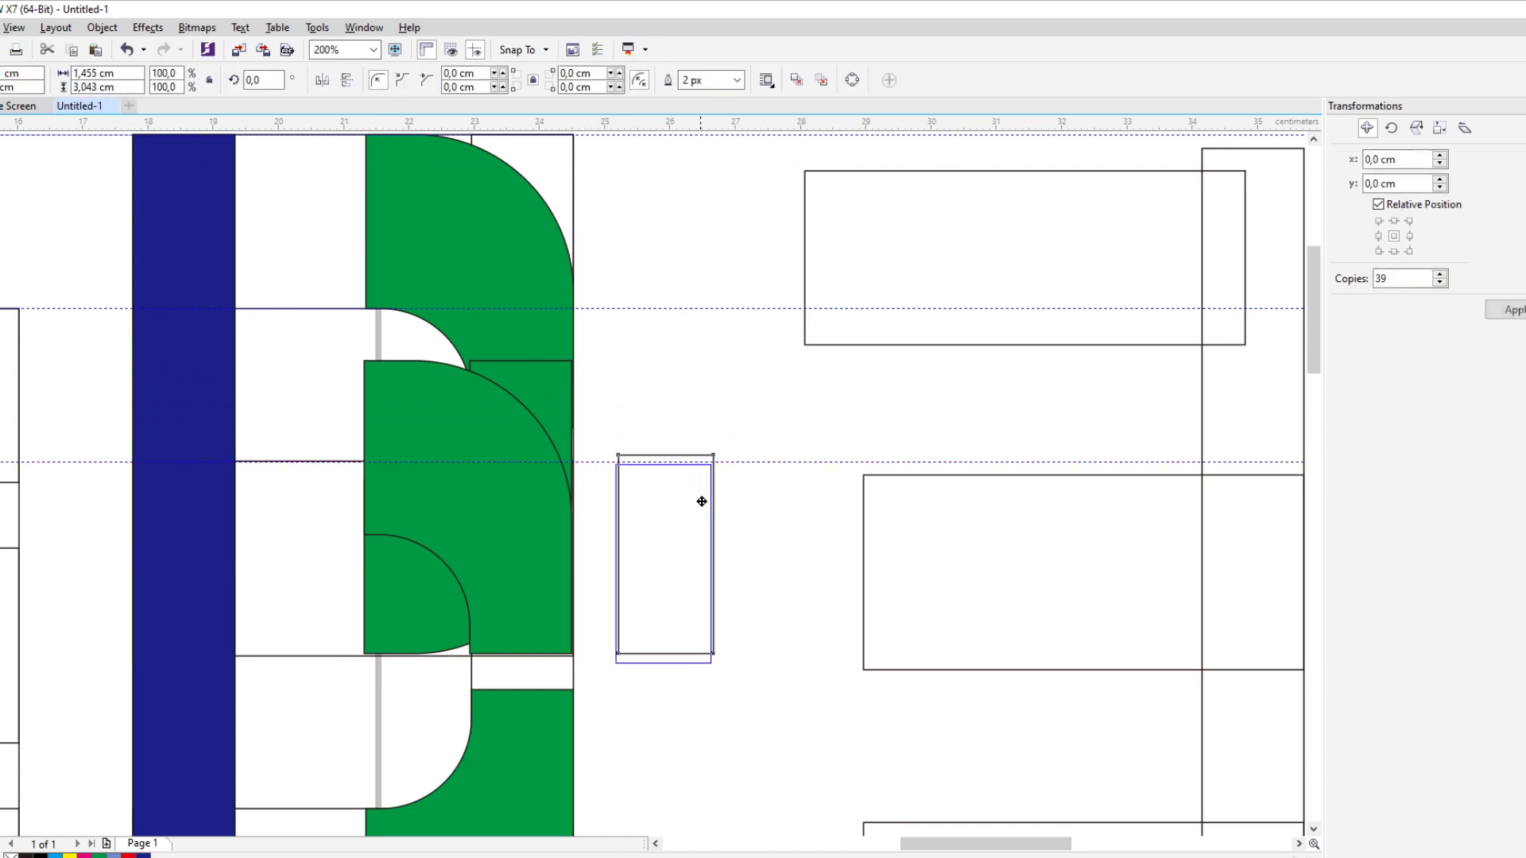
pyautogui.moveTo(703, 499); pyautogui.dragTo(703, 505)
pyautogui.click(527, 477)
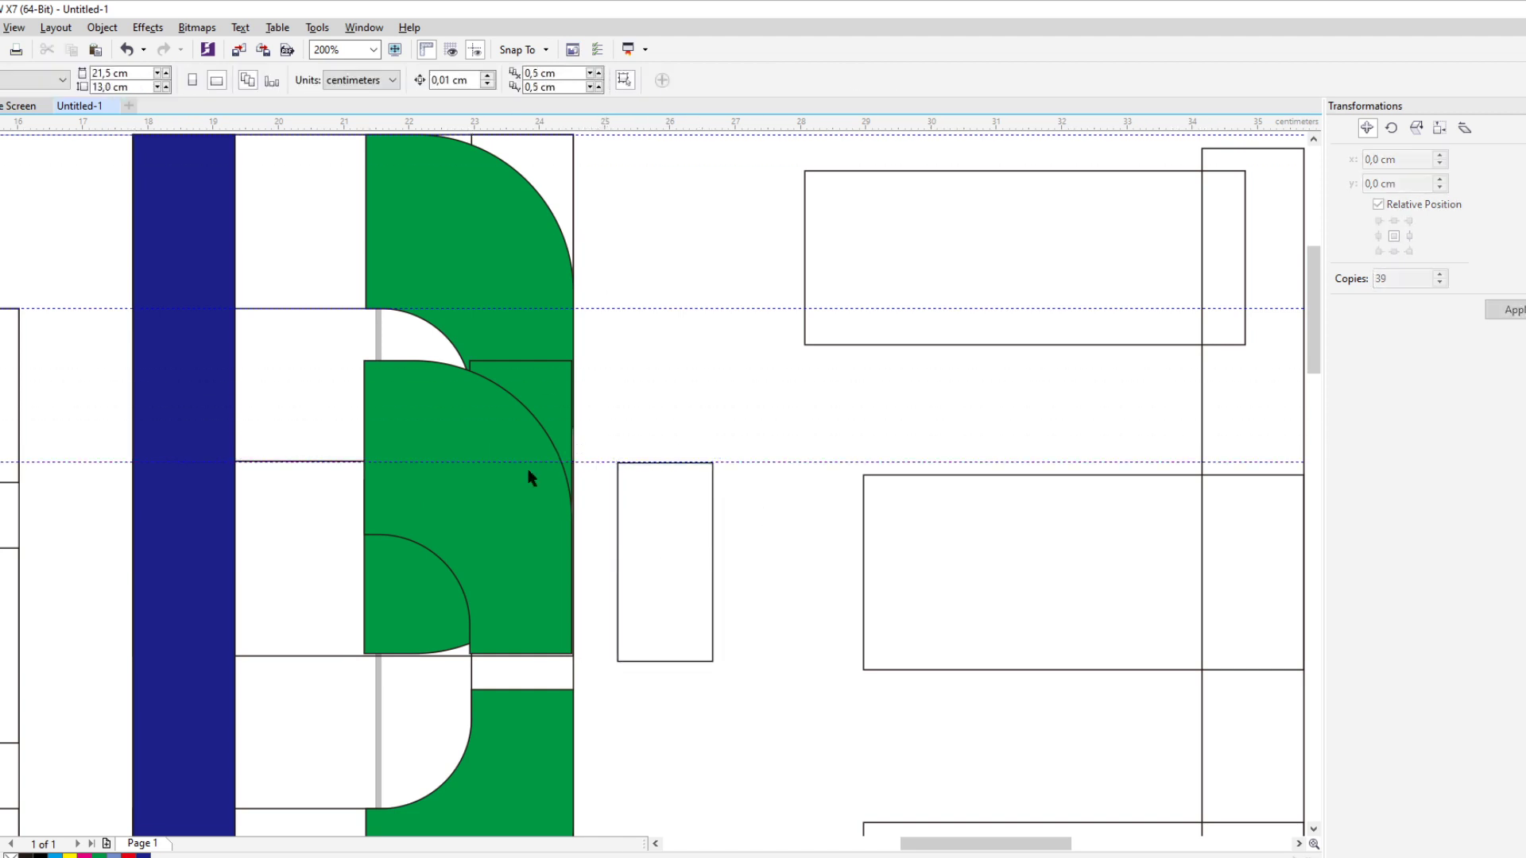
# Align the lower bowl's upper curve with the spacer rectangle's top edge
pyautogui.keyDown('shift'); pyautogui.click(667, 525); pyautogui.keyUp('shift')
pyautogui.press('t')
pyautogui.click(705, 365)
pyautogui.scroll(-1, 637, 385)
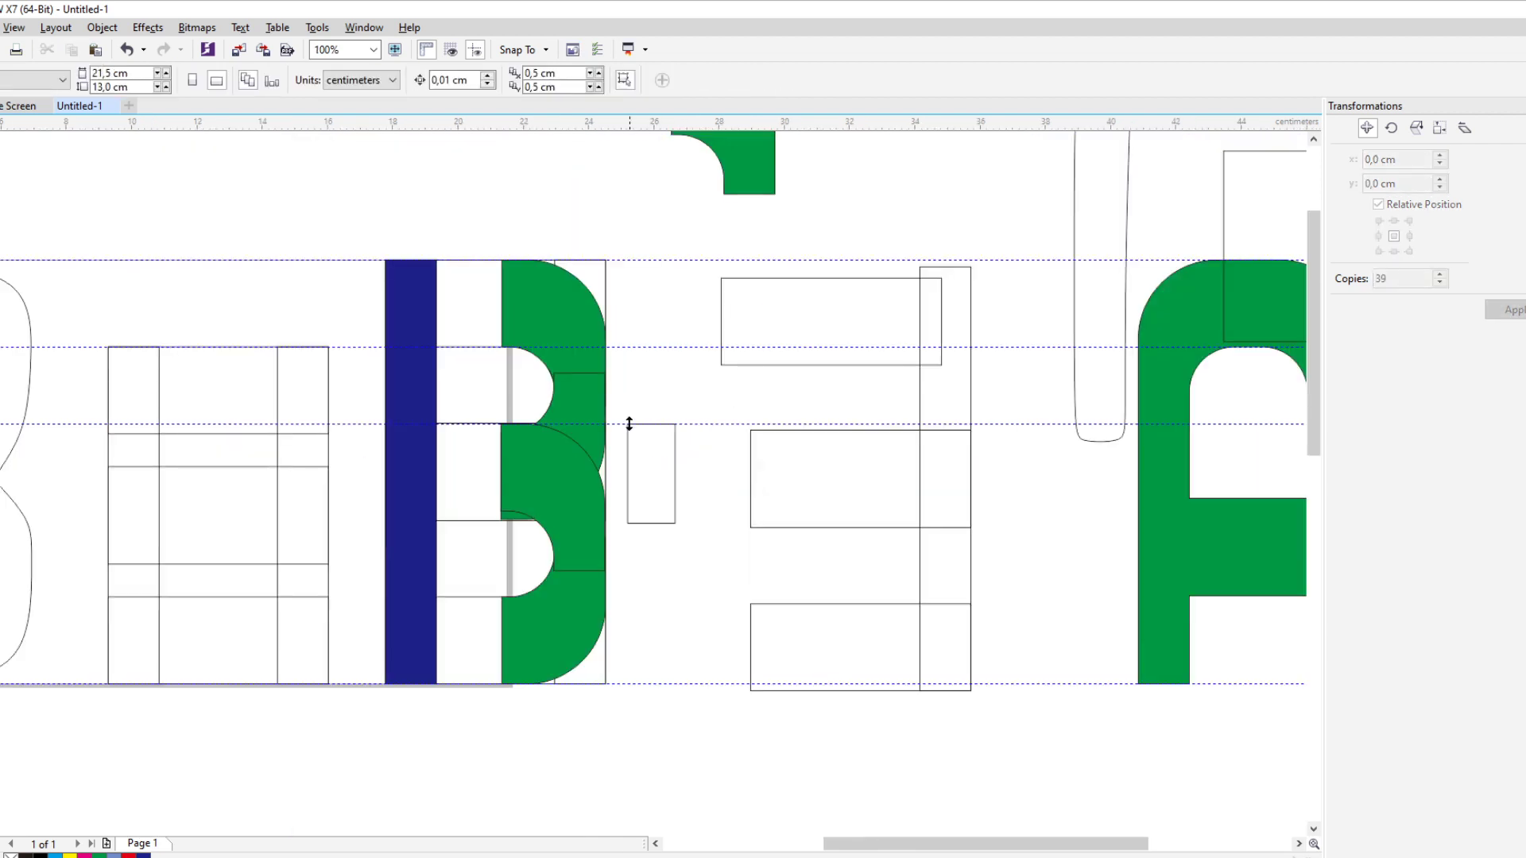
# Examine how the two middle curves overlap at the letter's waist and along the grid's right edge
pyautogui.scroll(2, 545, 485)
pyautogui.scroll(-2, 540, 506)
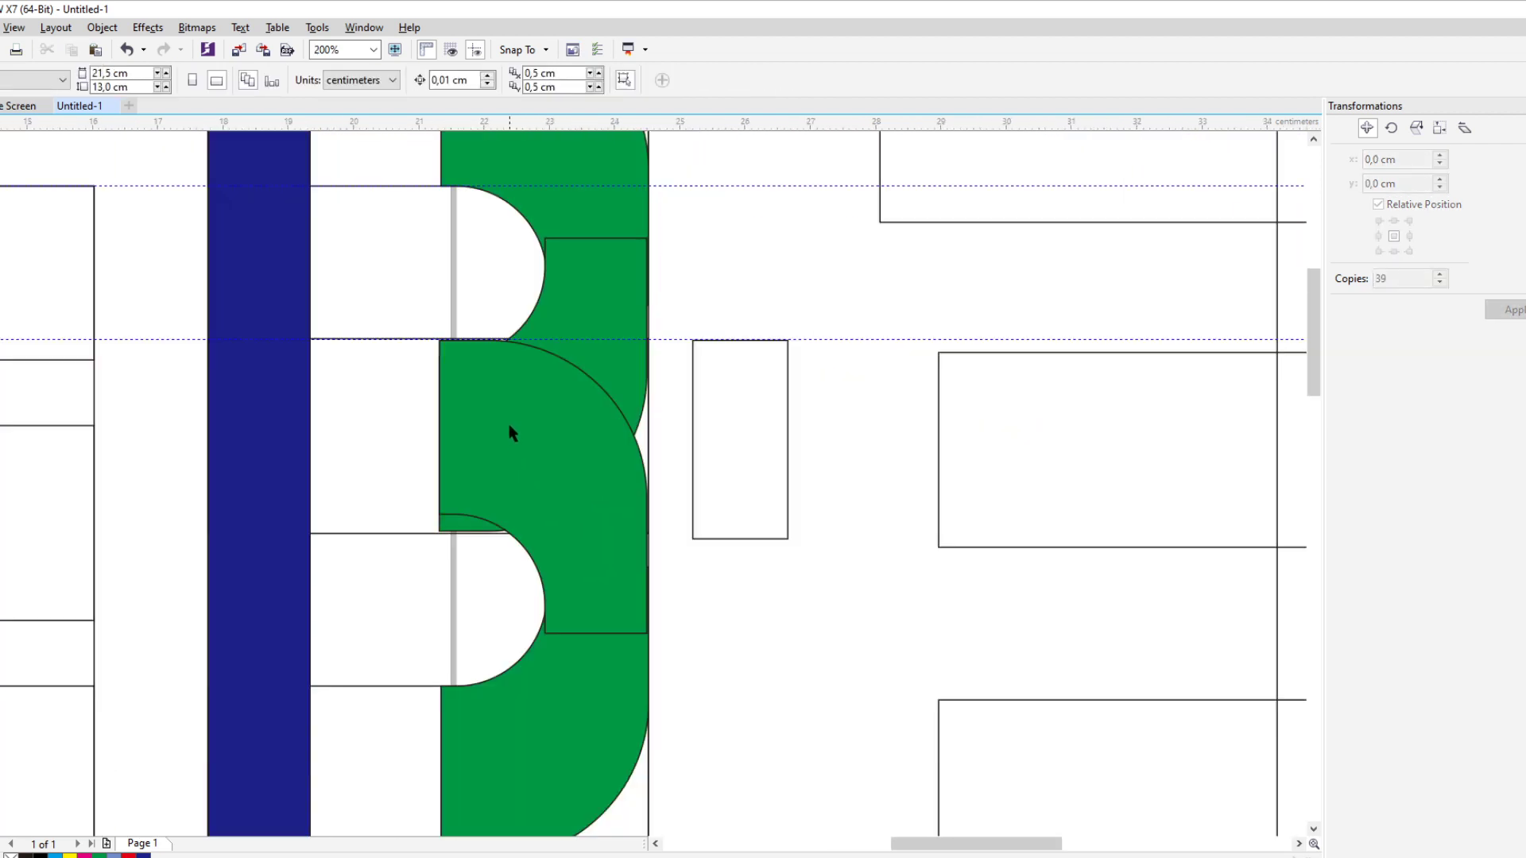
pyautogui.scroll(2, 588, 574)
pyautogui.scroll(-4, 565, 555)
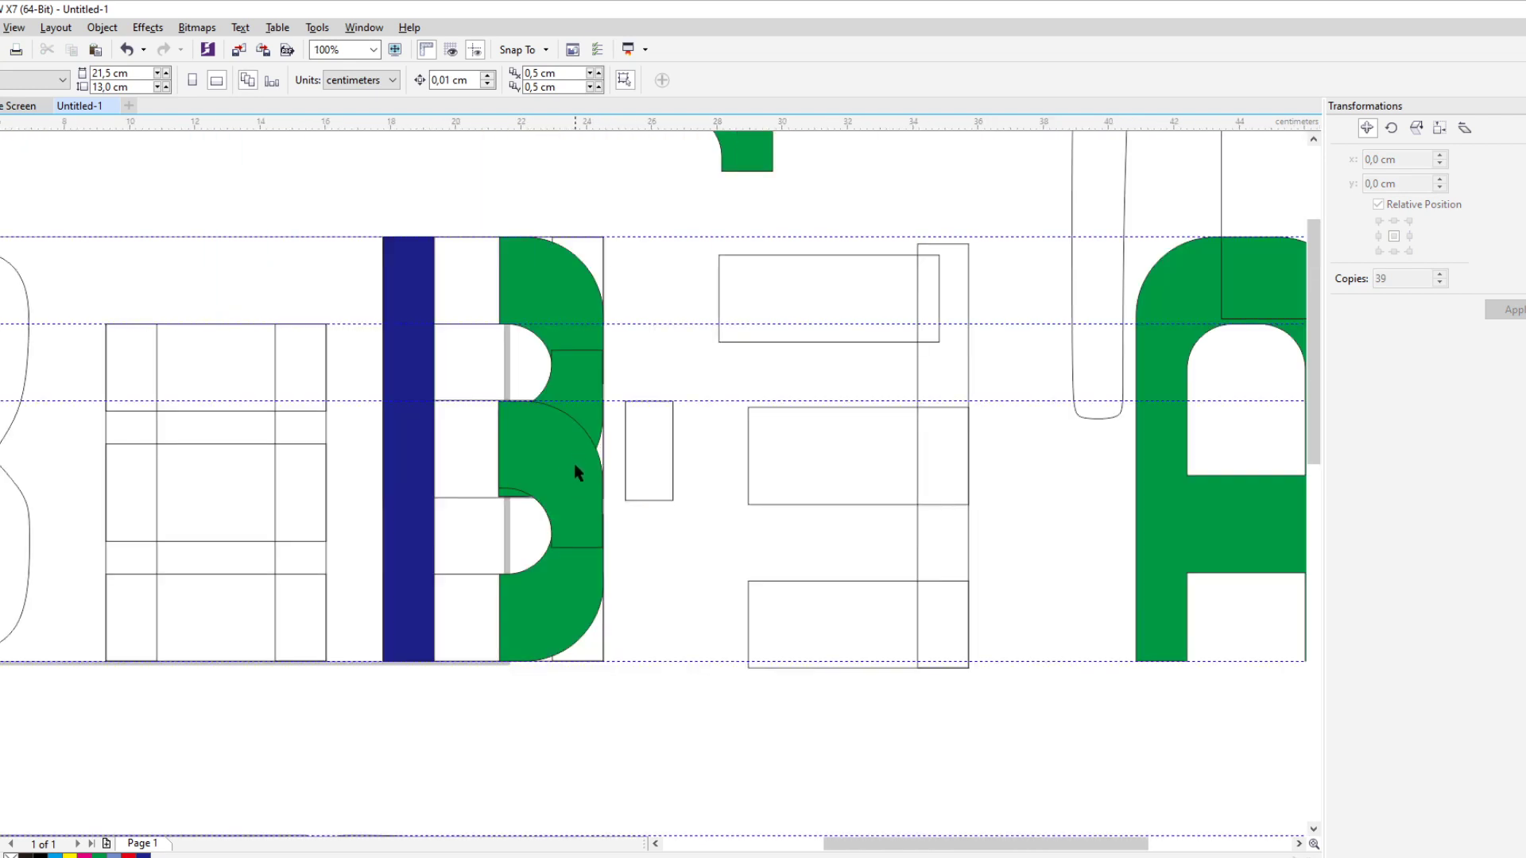
pyautogui.scroll(4, 602, 469)
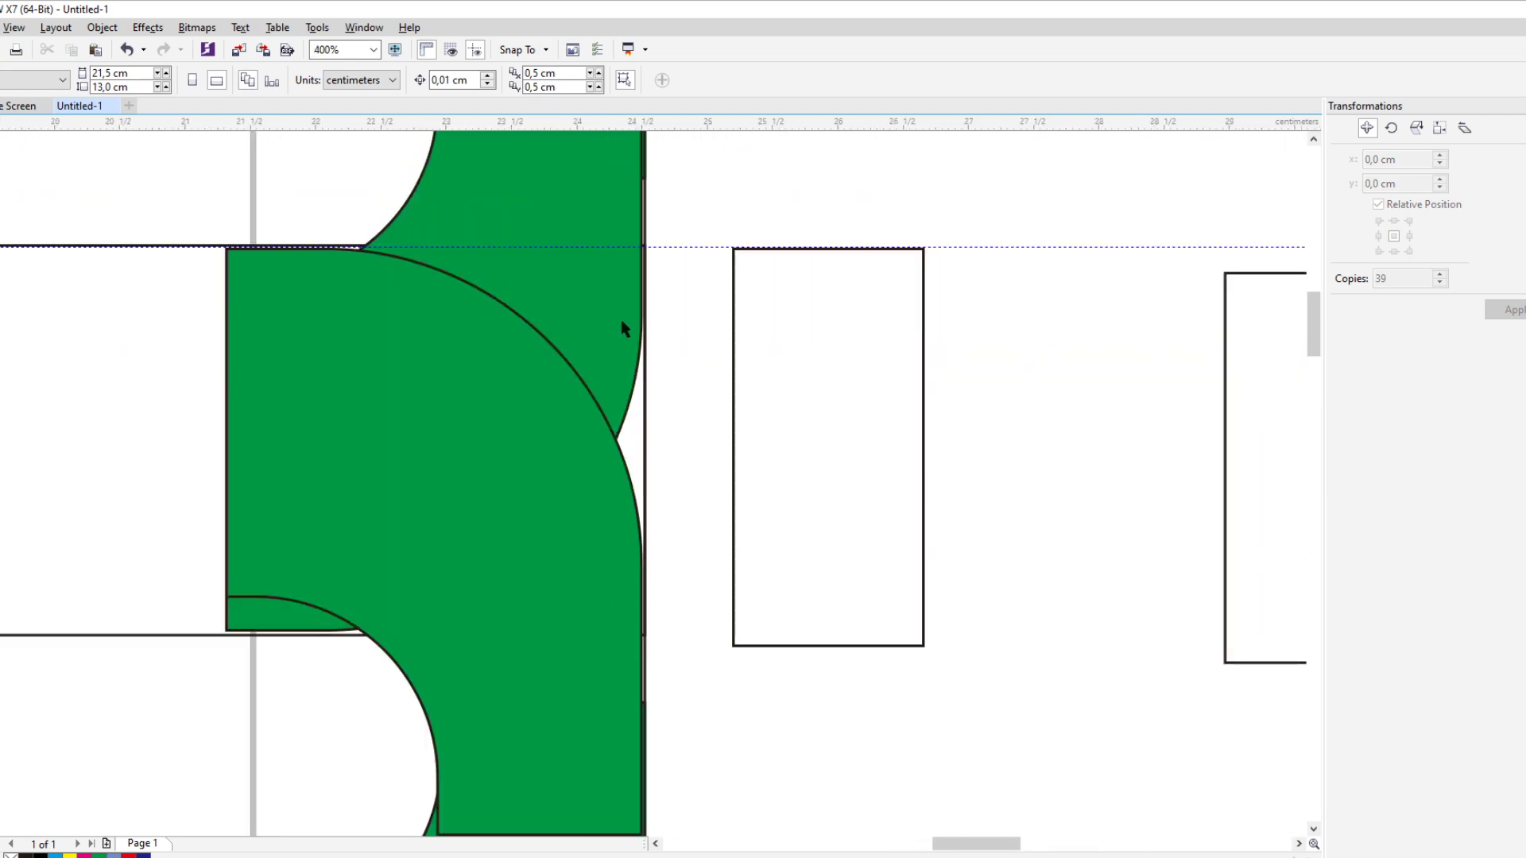
pyautogui.scroll(-2, 622, 372)
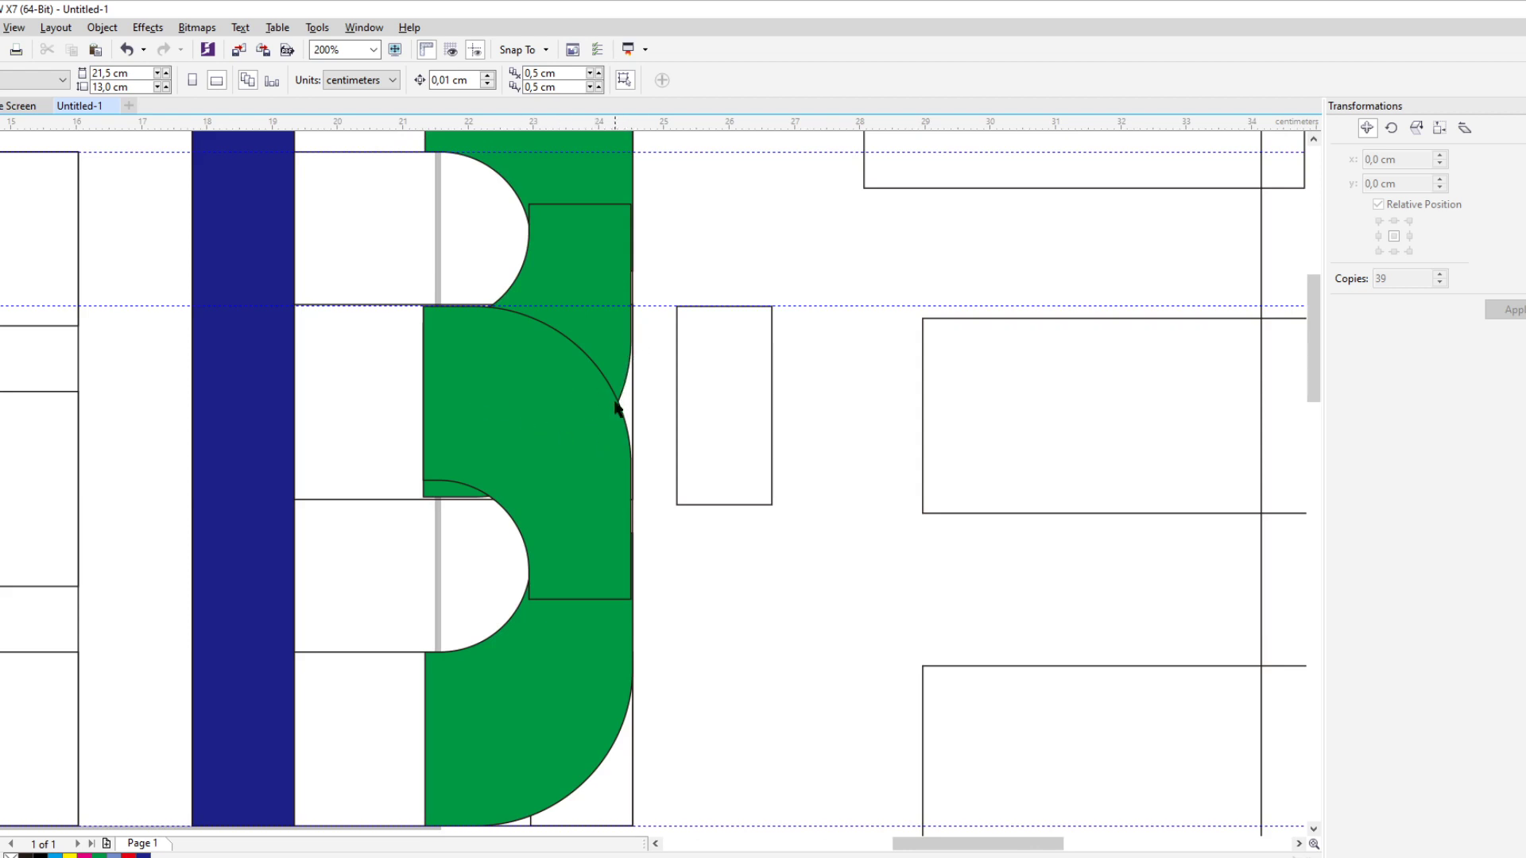
pyautogui.scroll(-2, 540, 390)
pyautogui.scroll(2, 481, 195)
pyautogui.scroll(-2, 482, 369)
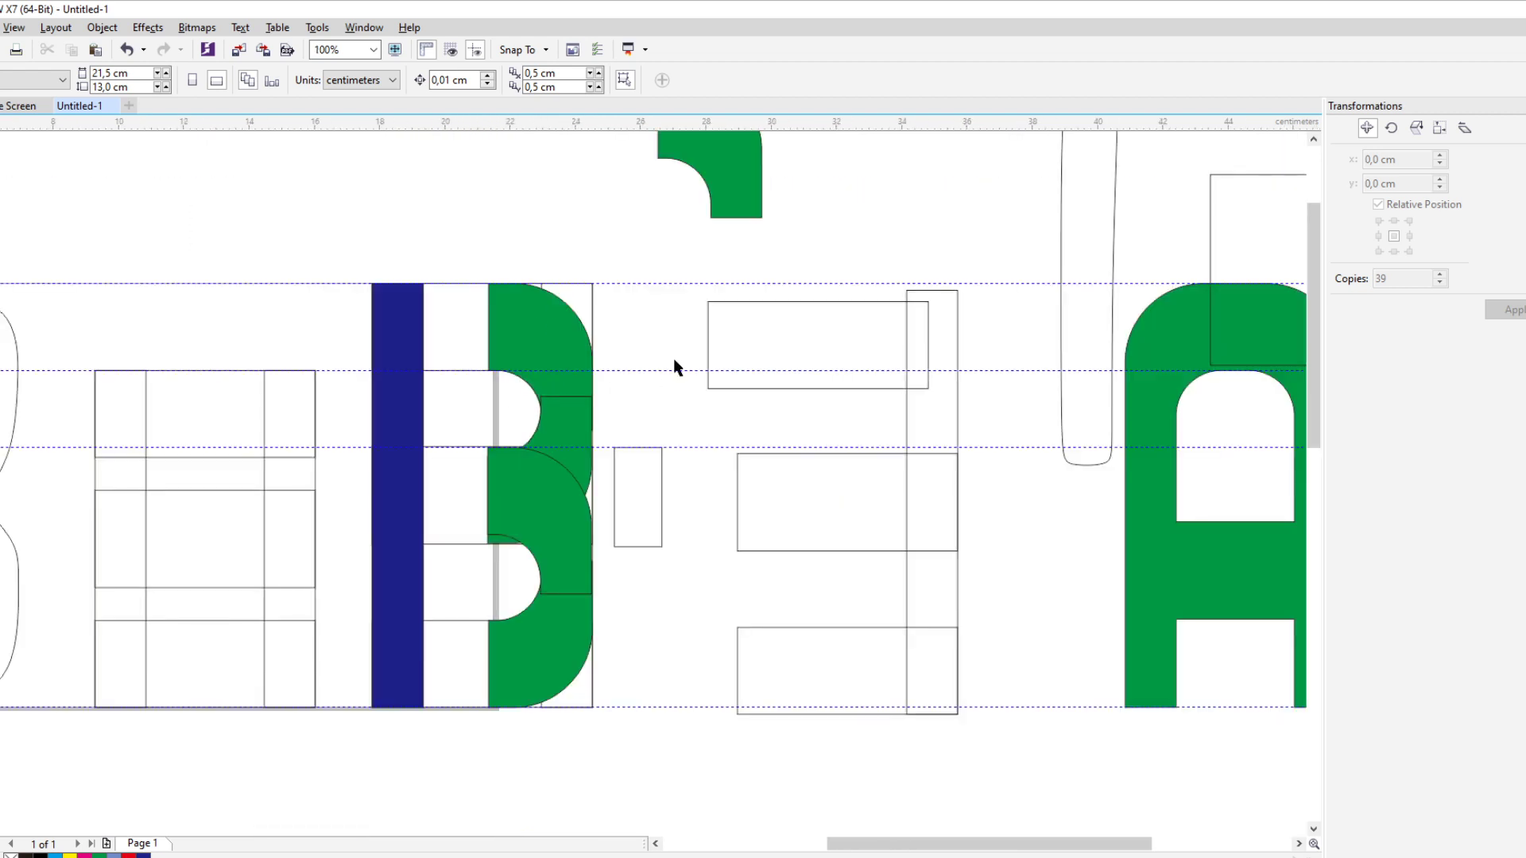
# Extend the top curve's left end nodes horizontally until they overlap the dark blue stem
pyautogui.click(723, 334)
pyautogui.scroll(1, 486, 324)
pyautogui.click(497, 317)
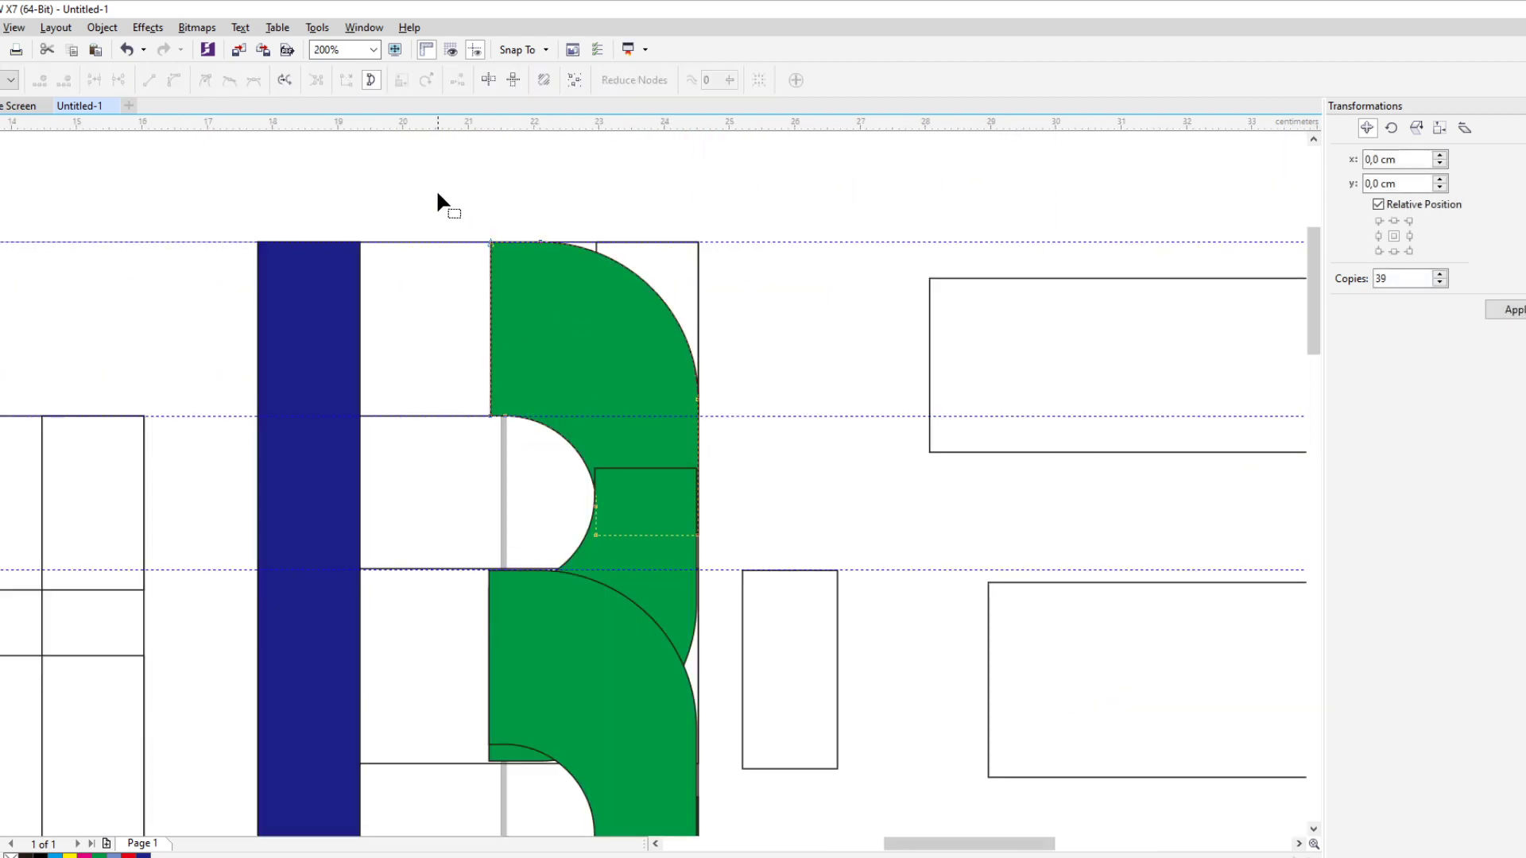
pyautogui.moveTo(437, 194); pyautogui.dragTo(360, 415)
pyautogui.scroll(-2, 484, 420)
pyautogui.scroll(-2, 482, 420)
pyautogui.scroll(2, 474, 445)
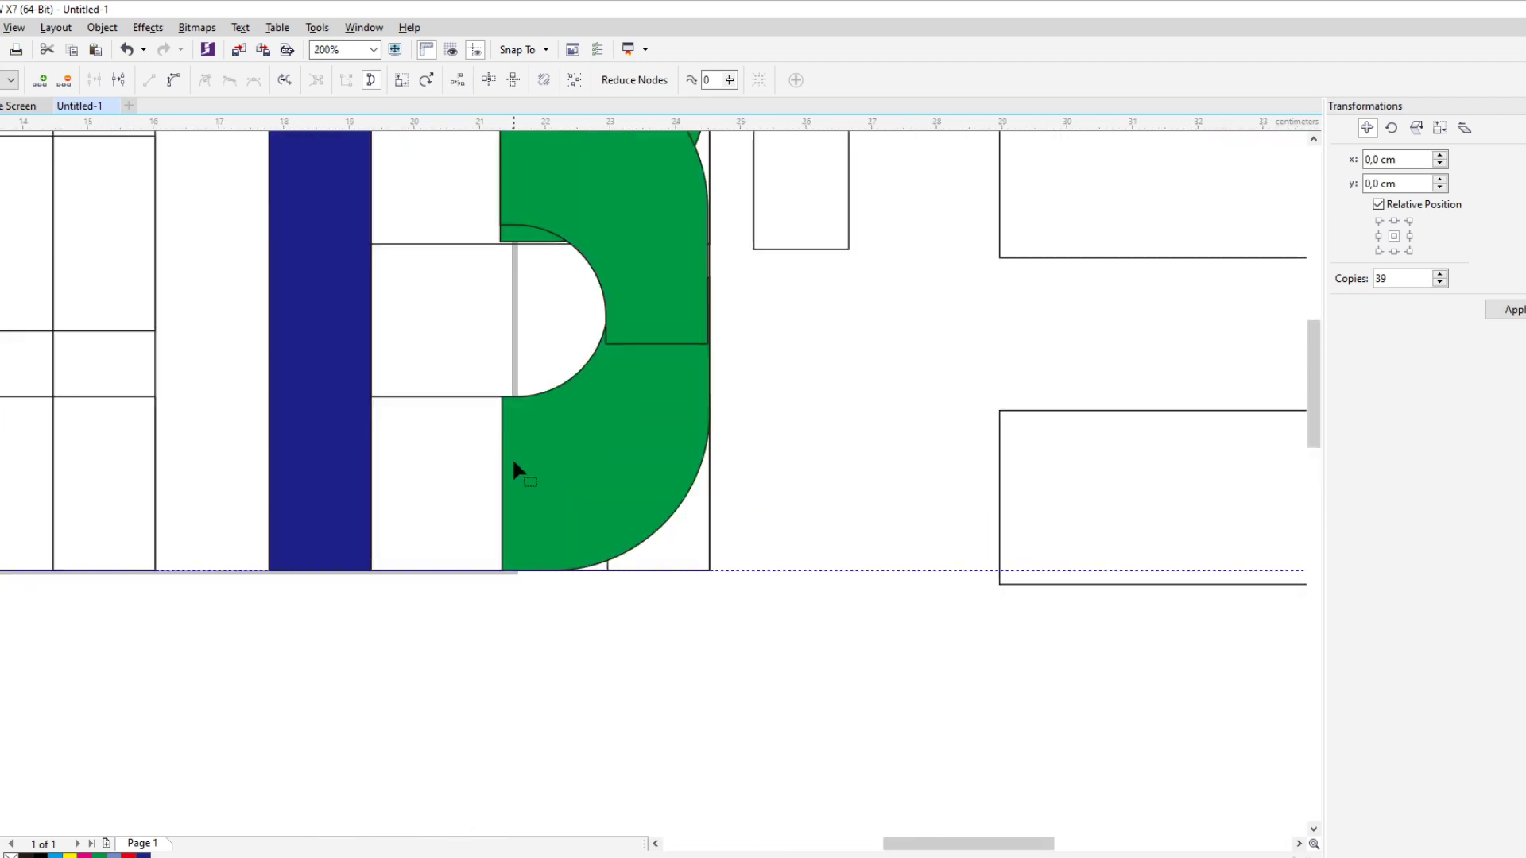
pyautogui.moveTo(478, 367); pyautogui.dragTo(503, 572)
pyautogui.moveTo(502, 398); pyautogui.dragTo(427, 397)
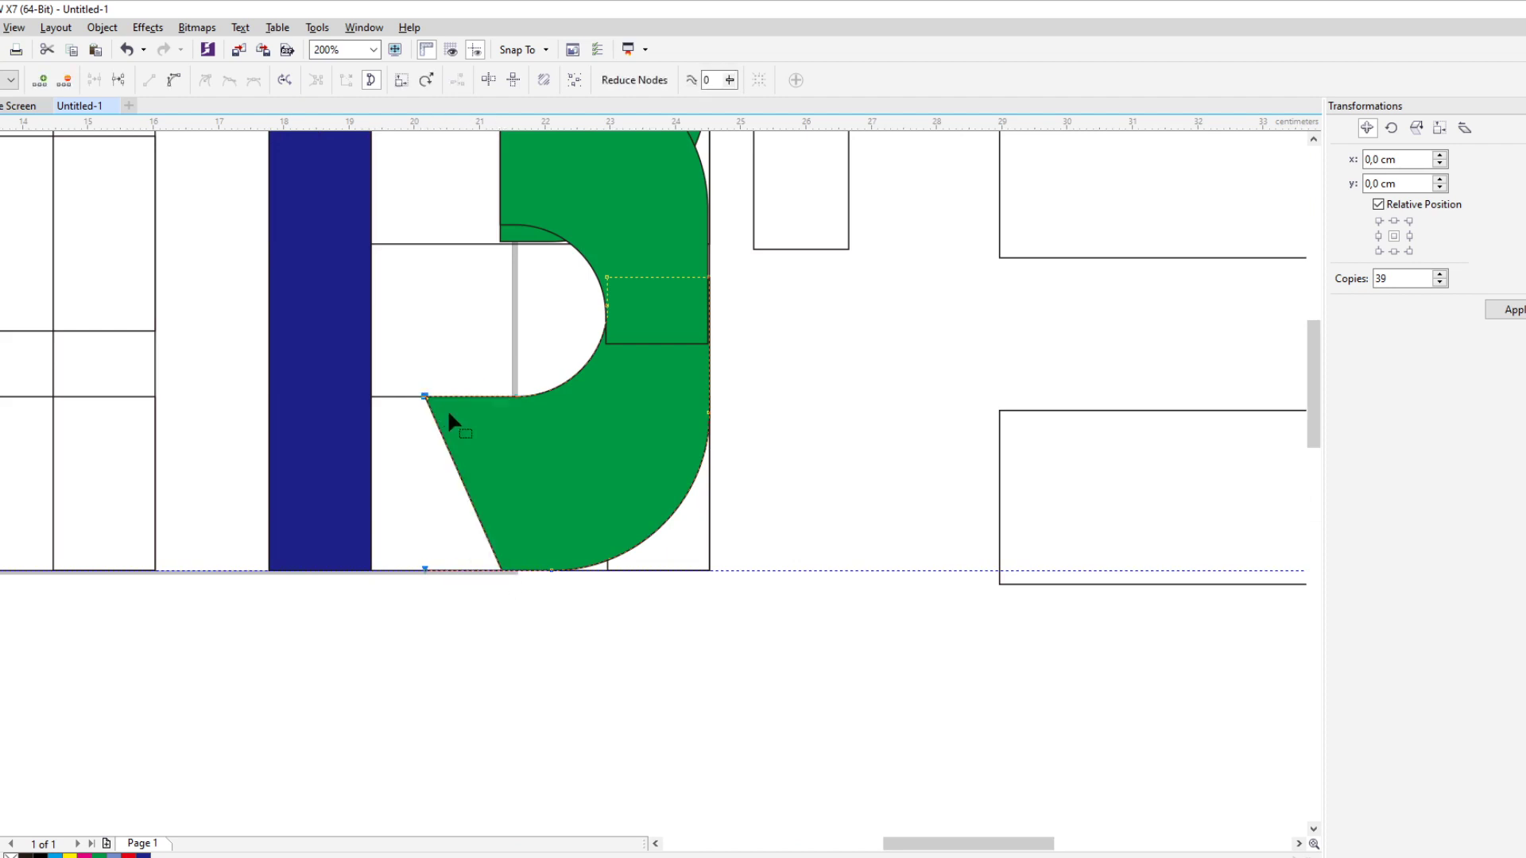
pyautogui.hotkey('ctrl', 'z')
# Extend the bottom curve's two left end nodes horizontally until they overlap the dark blue stem
pyautogui.moveTo(422, 344); pyautogui.dragTo(502, 590)
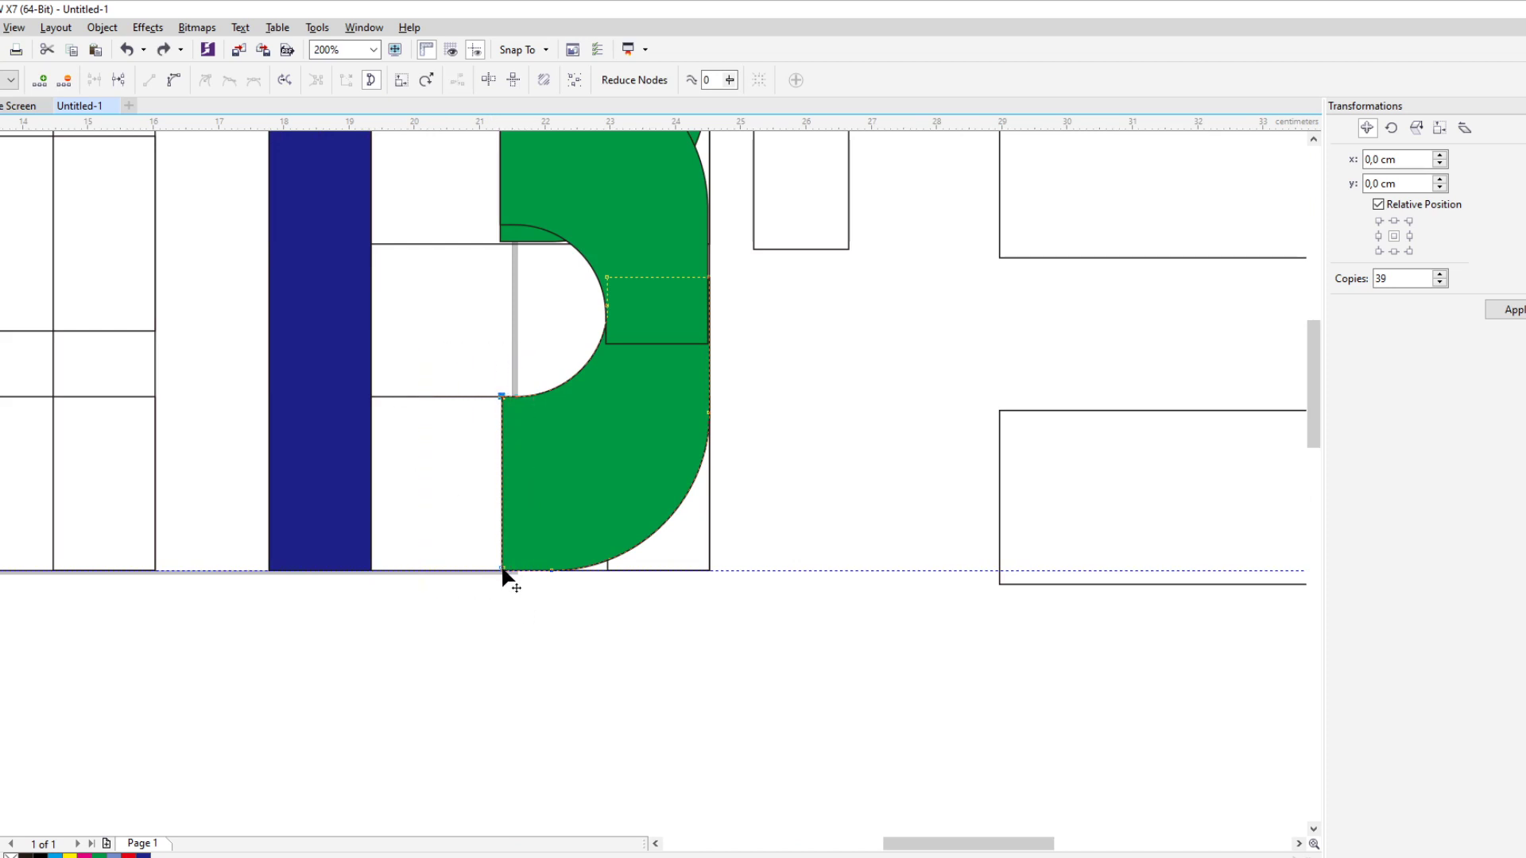
pyautogui.moveTo(479, 352); pyautogui.dragTo(506, 588)
pyautogui.press('Left')
pyautogui.press('Left')
pyautogui.press('Left')
pyautogui.press('Left')
pyautogui.press('Left')
pyautogui.press('Left')
pyautogui.press('Left')
pyautogui.press('Left')
pyautogui.press('Left')
pyautogui.press('Left')
pyautogui.press('Left')
pyautogui.press('Left')
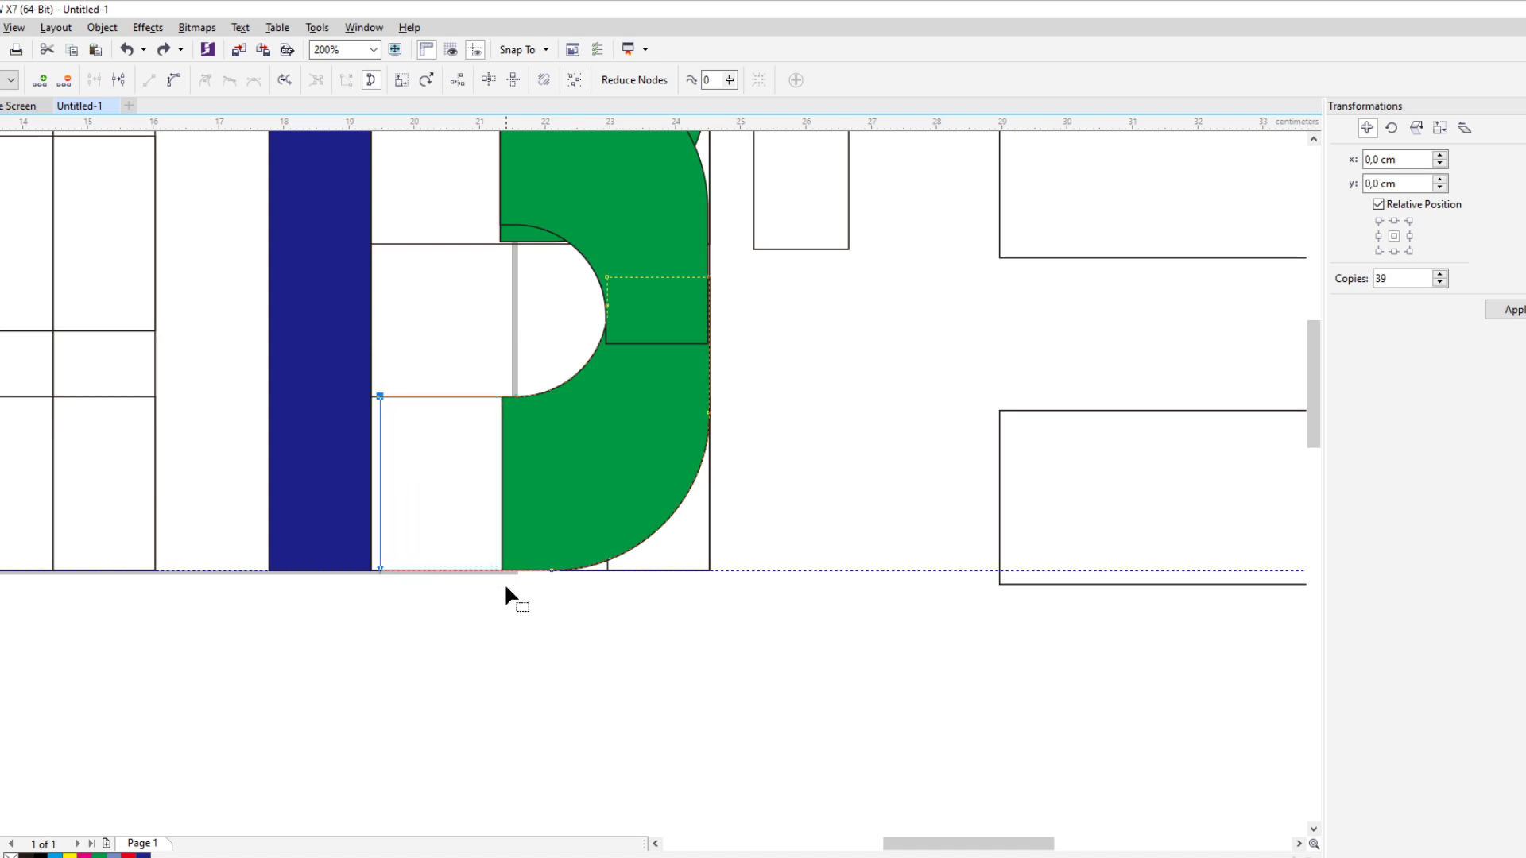
pyautogui.press('Left')
pyautogui.press('Left')
pyautogui.press('Left')
# Extend the left end of the lower bowl's upper curve horizontally until it overlaps the dark blue stem
pyautogui.scroll(-2, 525, 612)
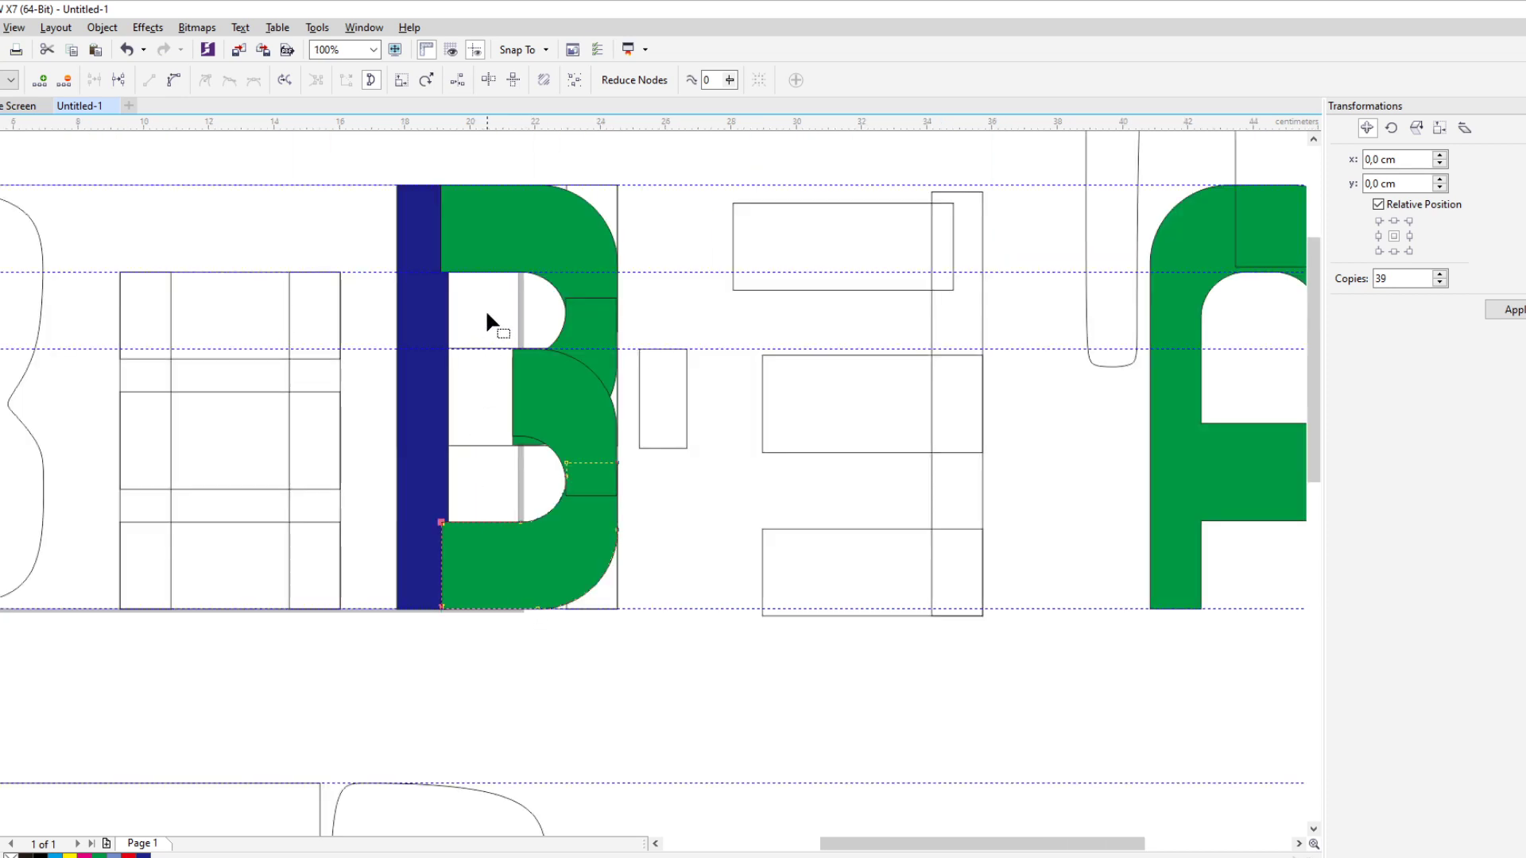
pyautogui.scroll(2, 487, 314)
pyautogui.moveTo(508, 373); pyautogui.dragTo(400, 560)
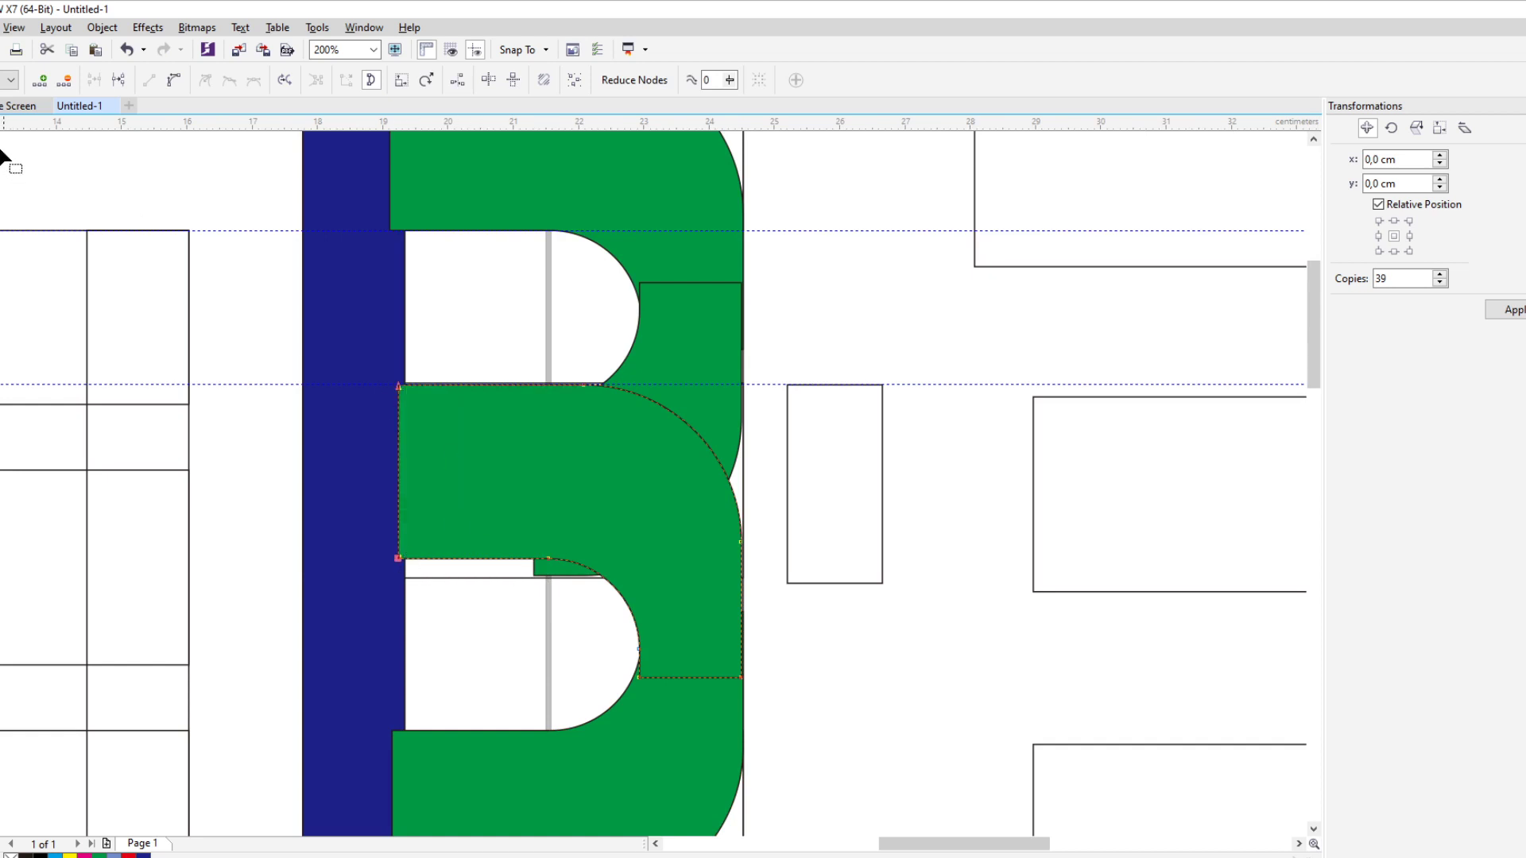
# Nudge the extended middle curve down until its arm's lower edge meets the bottom line of the grid's middle row
pyautogui.press('space')
pyautogui.scroll(2, 597, 574)
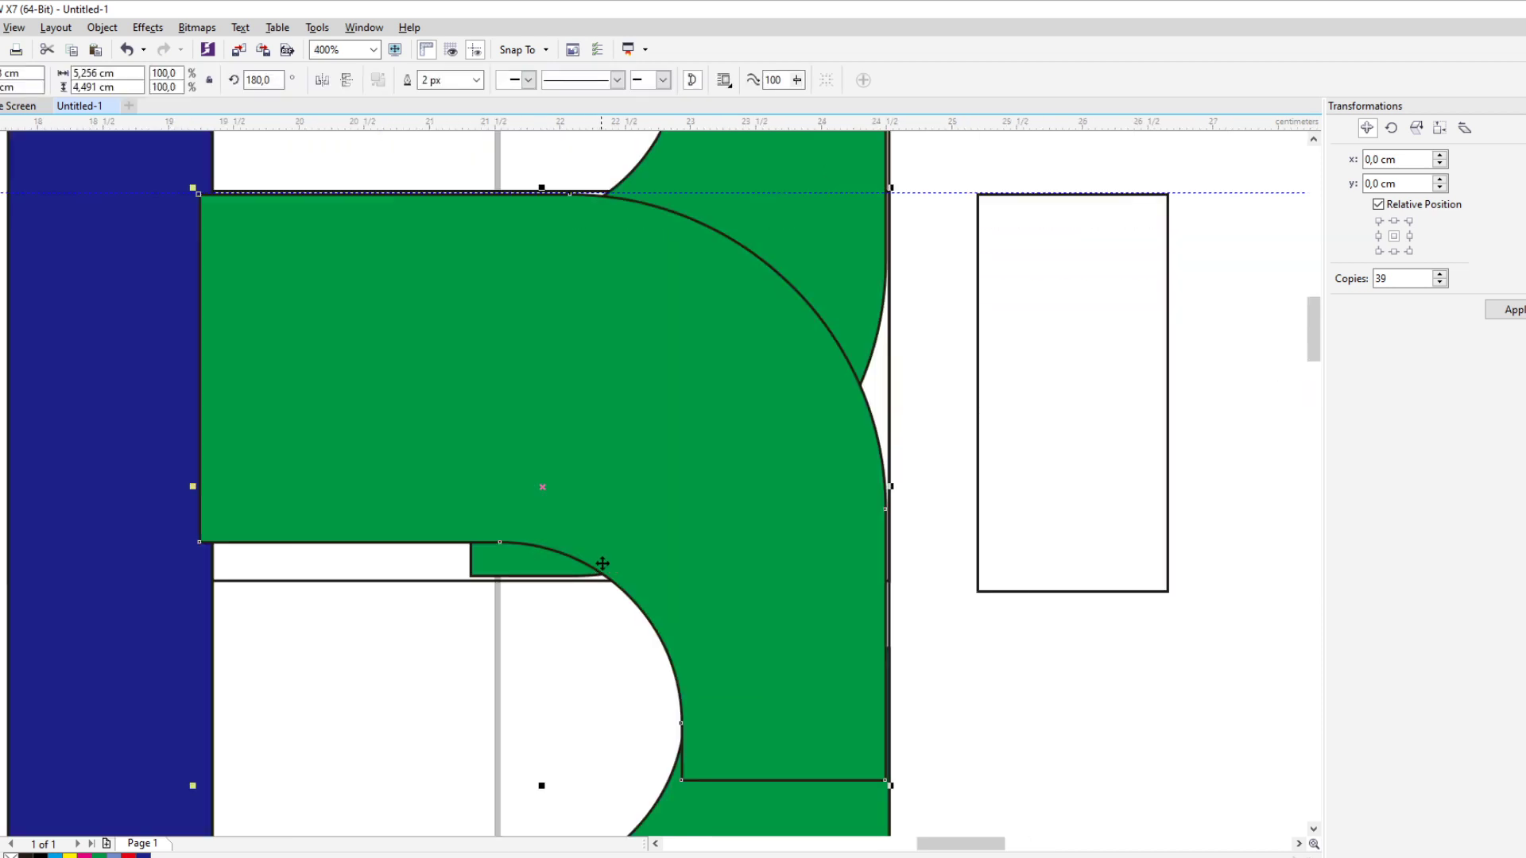
pyautogui.press('Down')
pyautogui.press('Down')
pyautogui.press('Down')
pyautogui.press('Down')
pyautogui.press('Down')
pyautogui.press('Down')
pyautogui.press('Down')
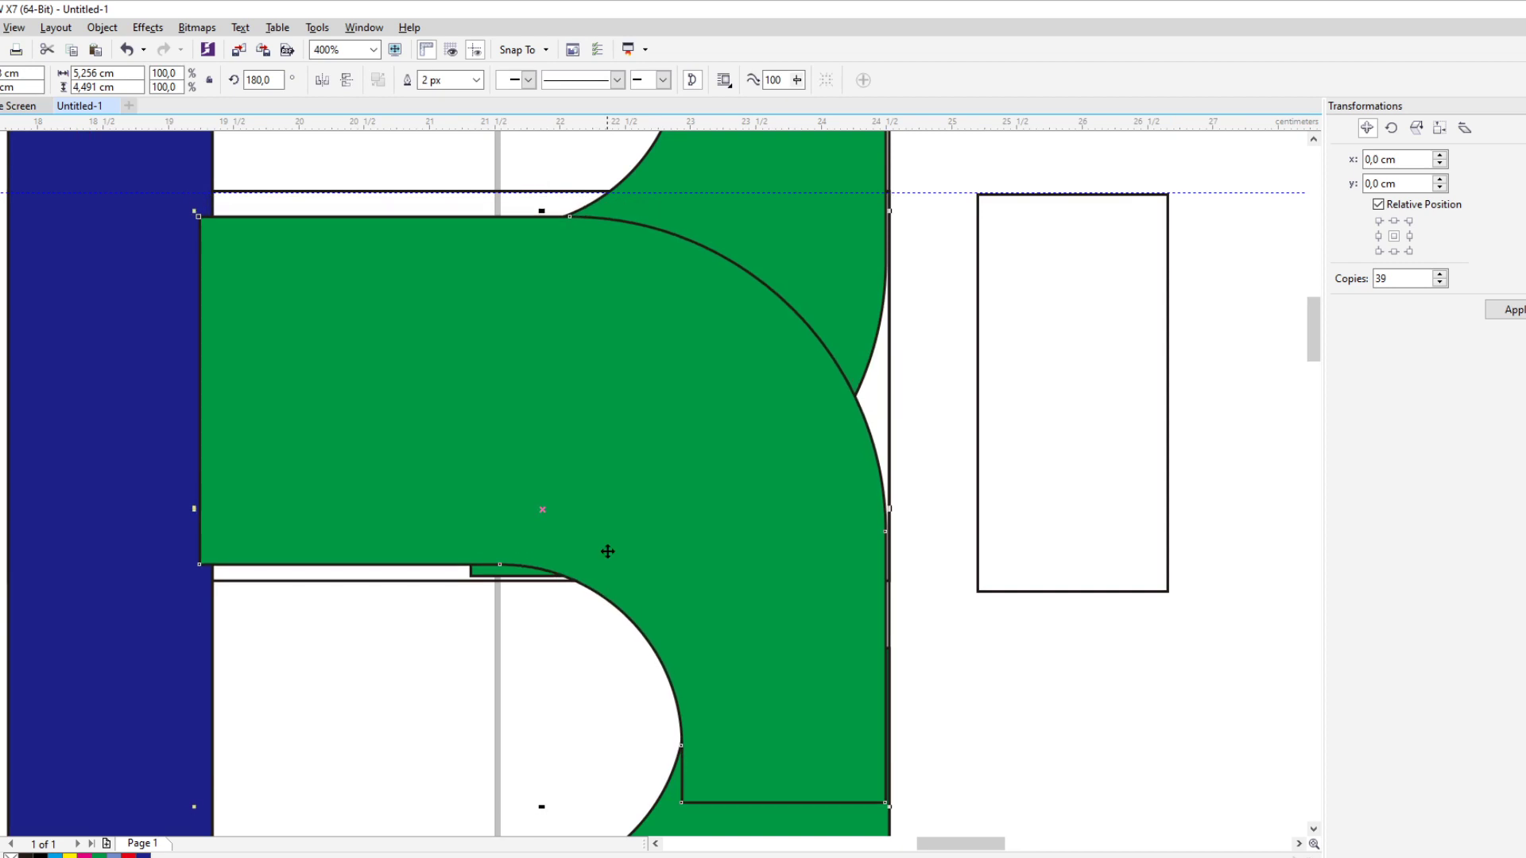
pyautogui.press('Down')
pyautogui.press('Down')
pyautogui.press('Down')
pyautogui.press('Down')
pyautogui.press('Down')
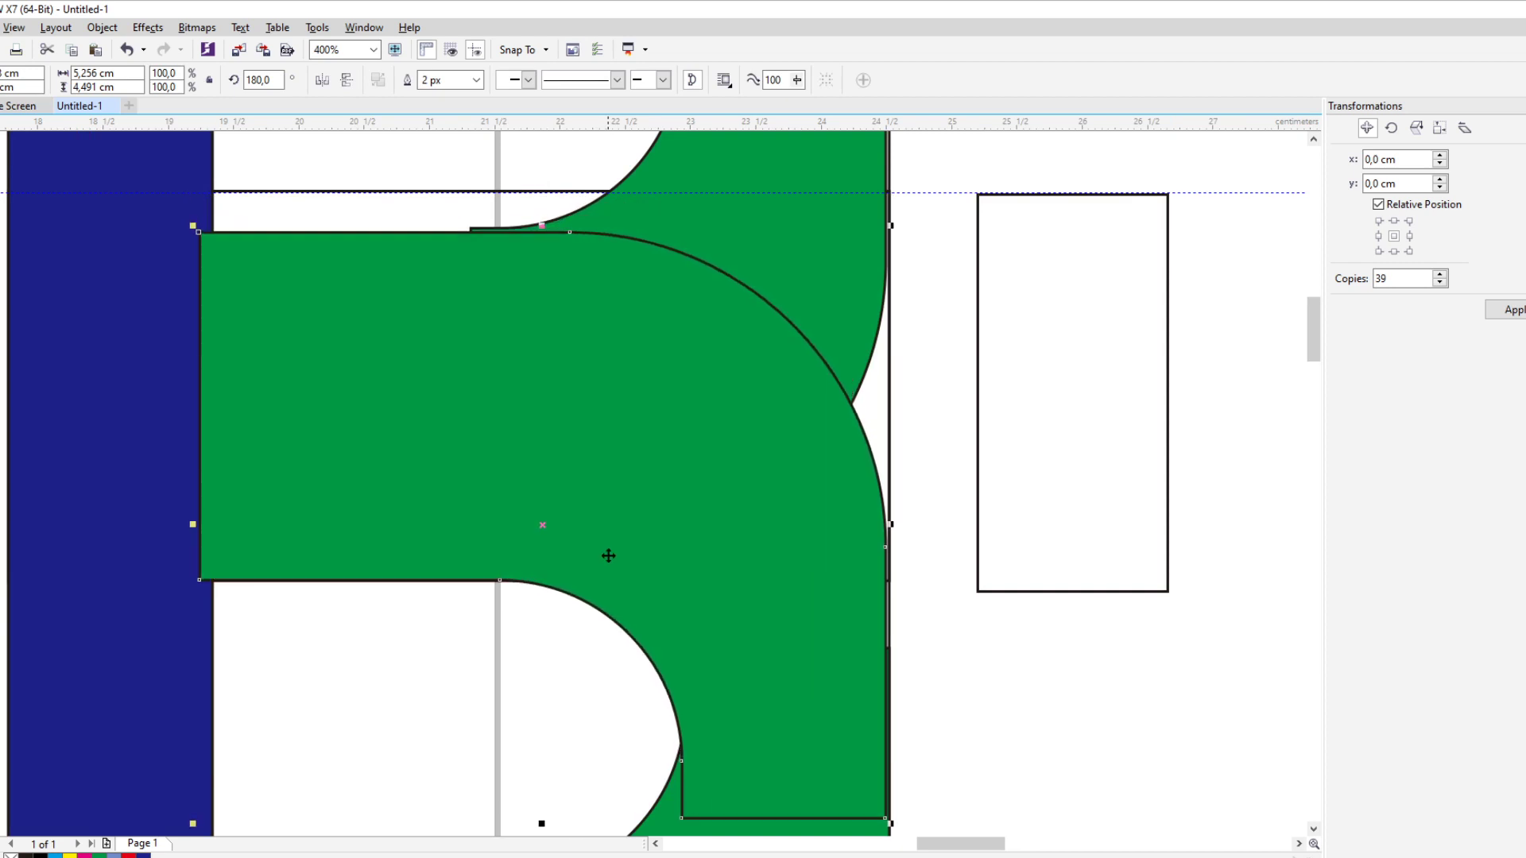
# Nudge the upper bowl's lower curve up until its arm's upper edge meets the top line of the grid's middle row
pyautogui.scroll(-2, 610, 557)
pyautogui.click(683, 367)
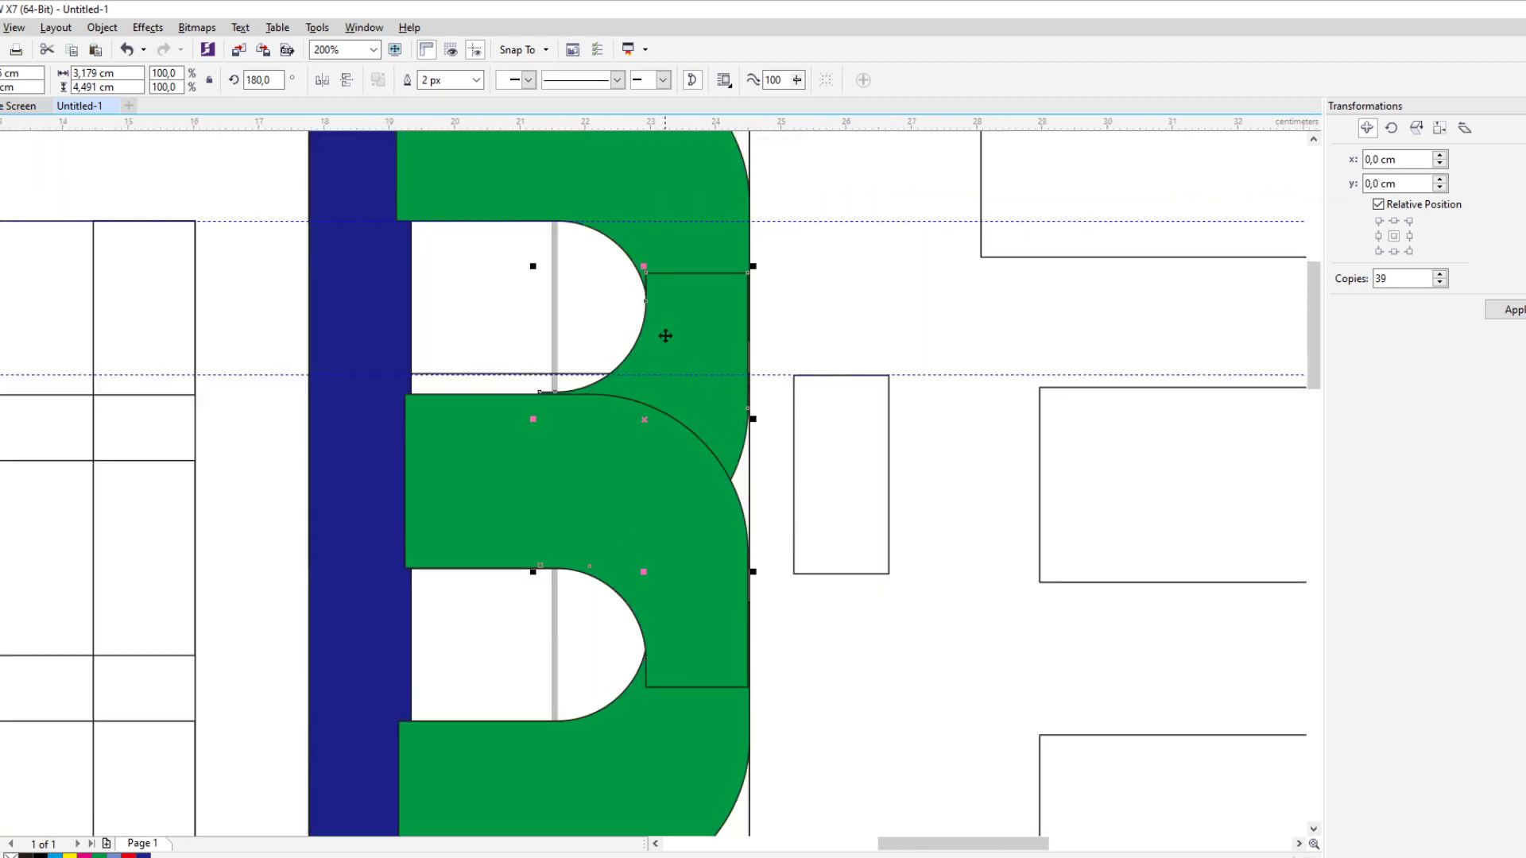
pyautogui.press('Up')
pyautogui.press('Up')
pyautogui.press('Up')
pyautogui.press('Up')
pyautogui.press('Up')
pyautogui.press('Up')
pyautogui.press('Up')
pyautogui.press('Up')
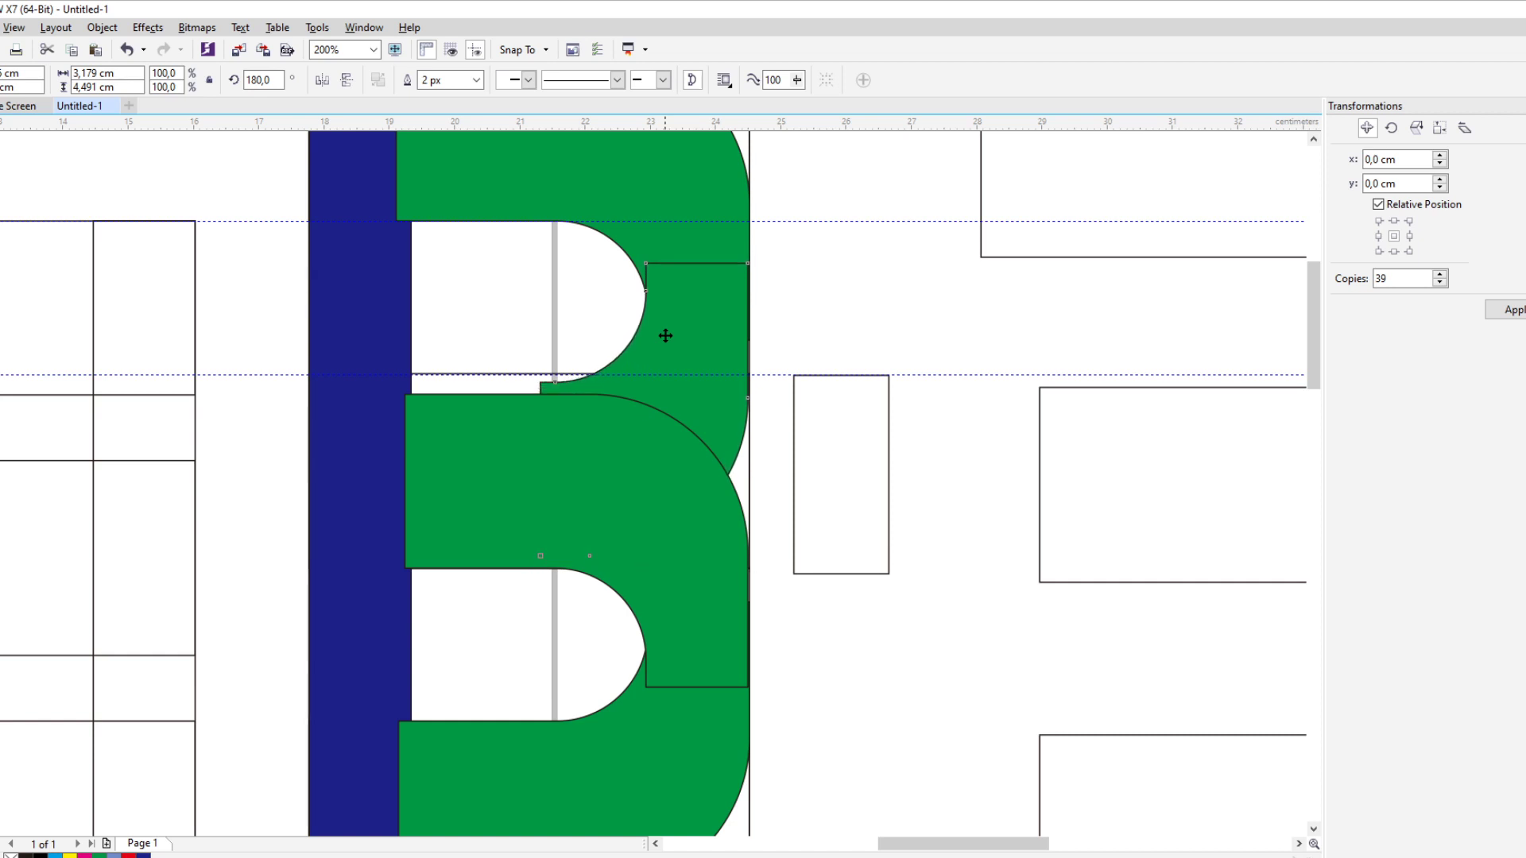
pyautogui.press('Up')
pyautogui.press('Up')
pyautogui.press('Up')
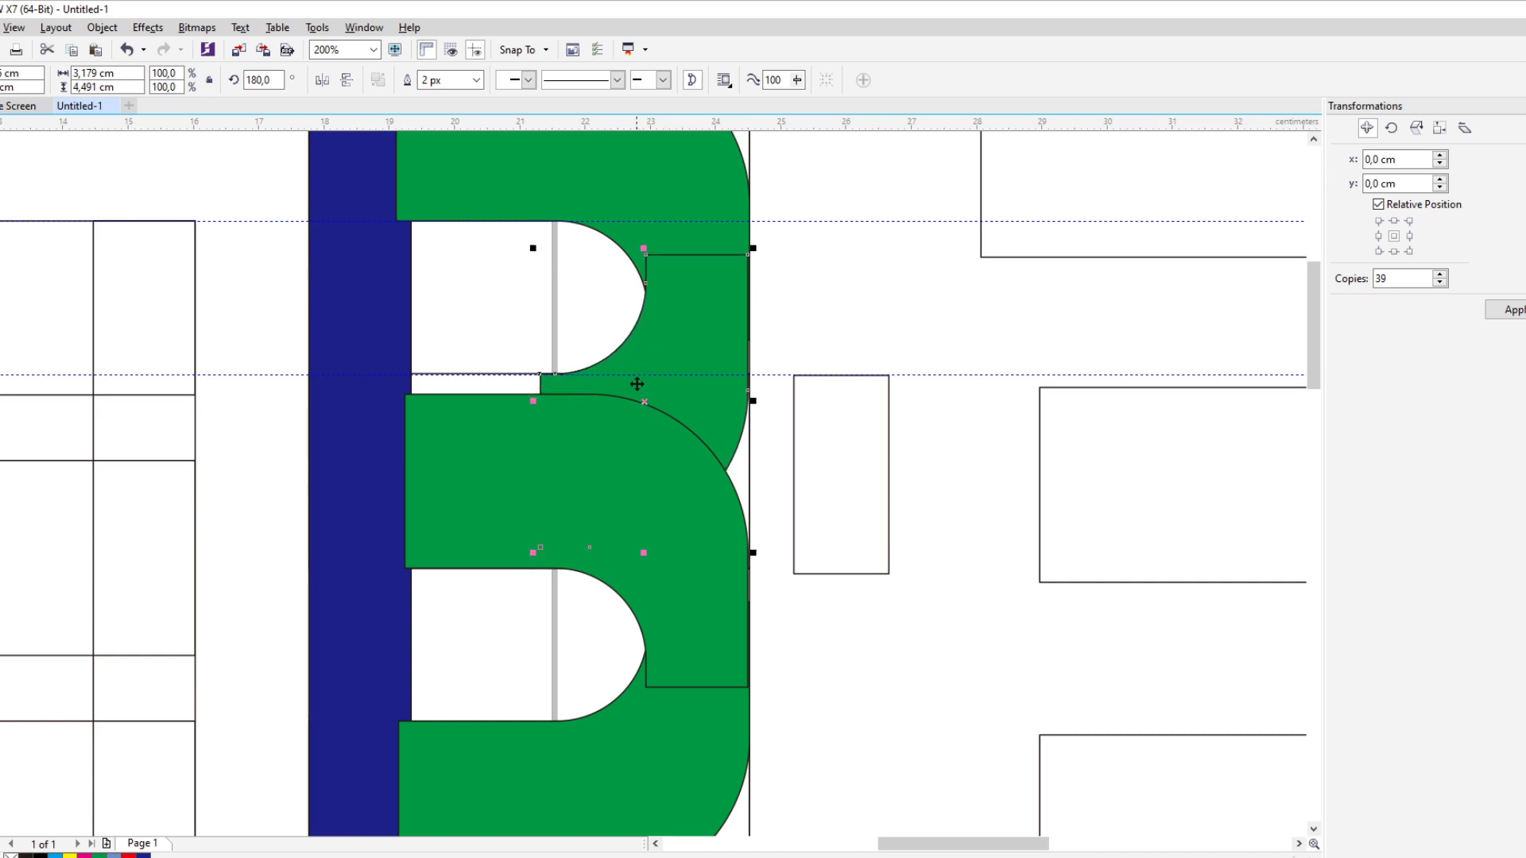
pyautogui.scroll(-1, 637, 384)
pyautogui.scroll(3, 628, 401)
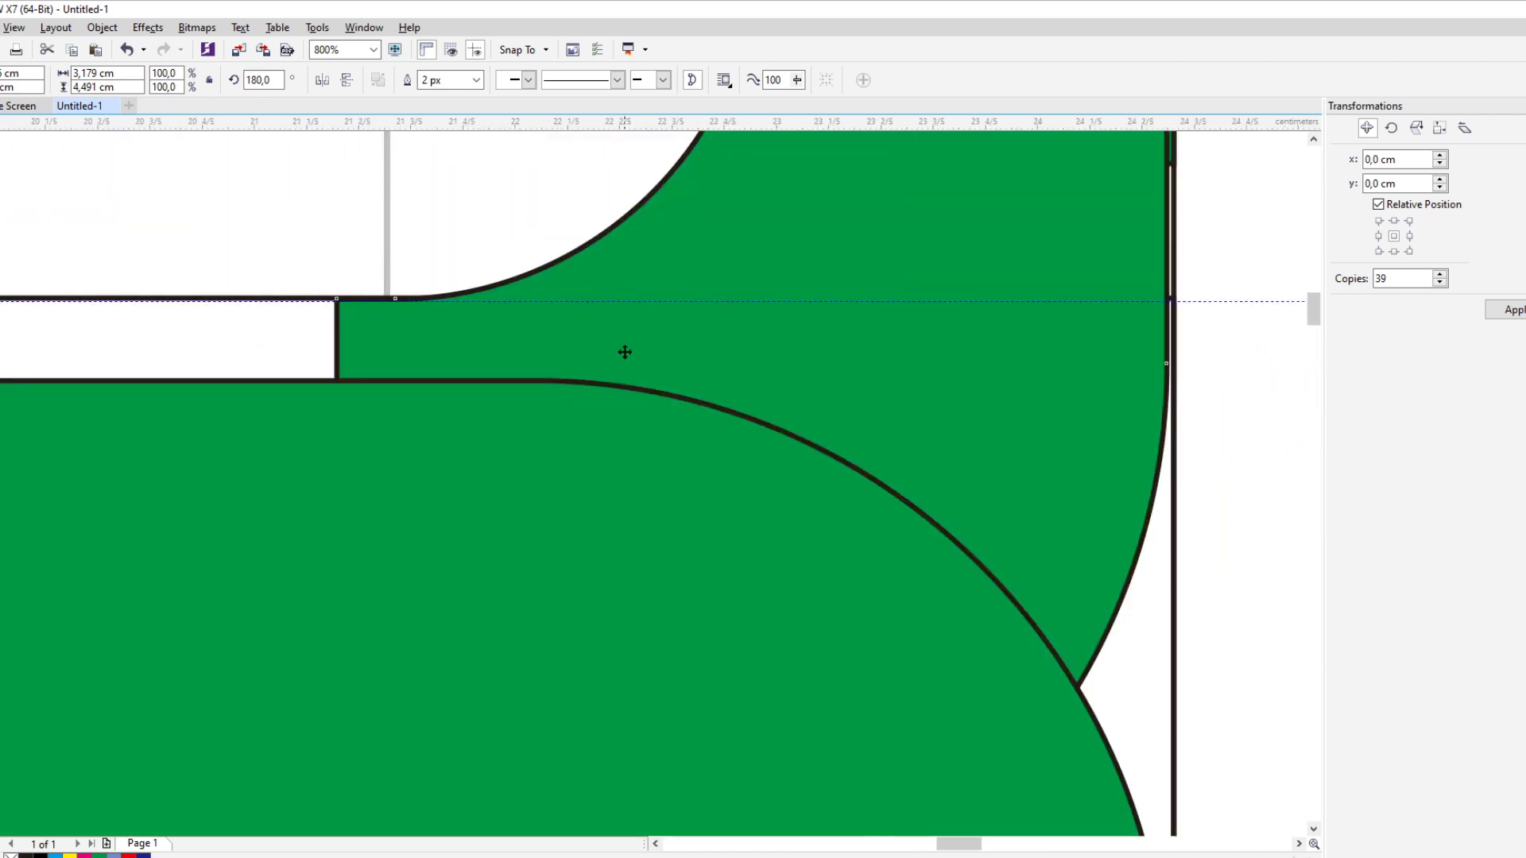
# Extend the left end nodes of the upper bowl's lower curve horizontally until they overlap the dark blue stem
pyautogui.press('F10')
pyautogui.scroll(-1, 616, 353)
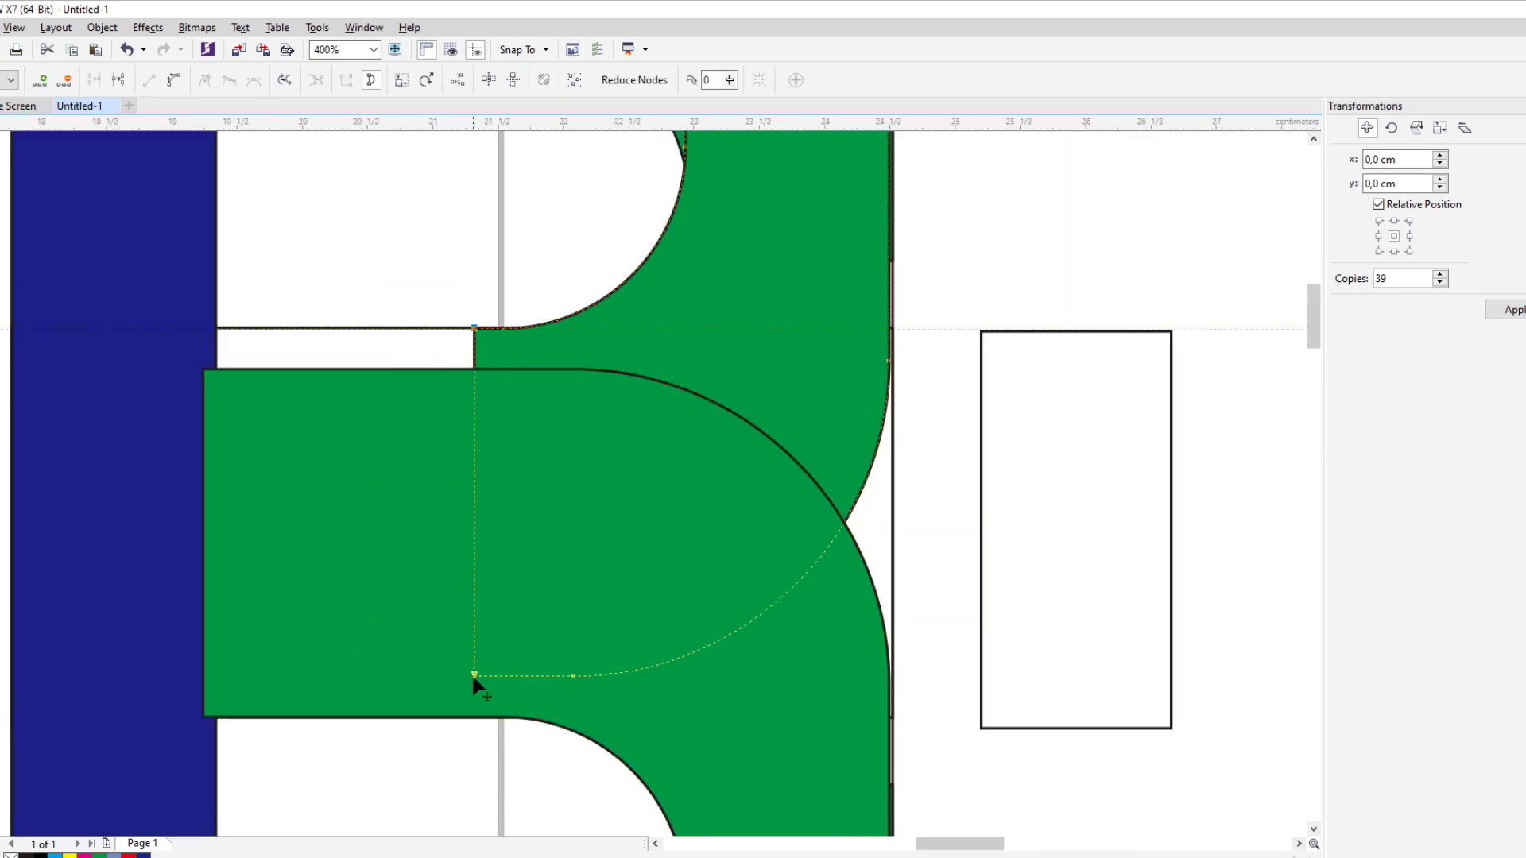
pyautogui.moveTo(474, 675); pyautogui.dragTo(173, 675)
pyautogui.scroll(-2, 194, 450)
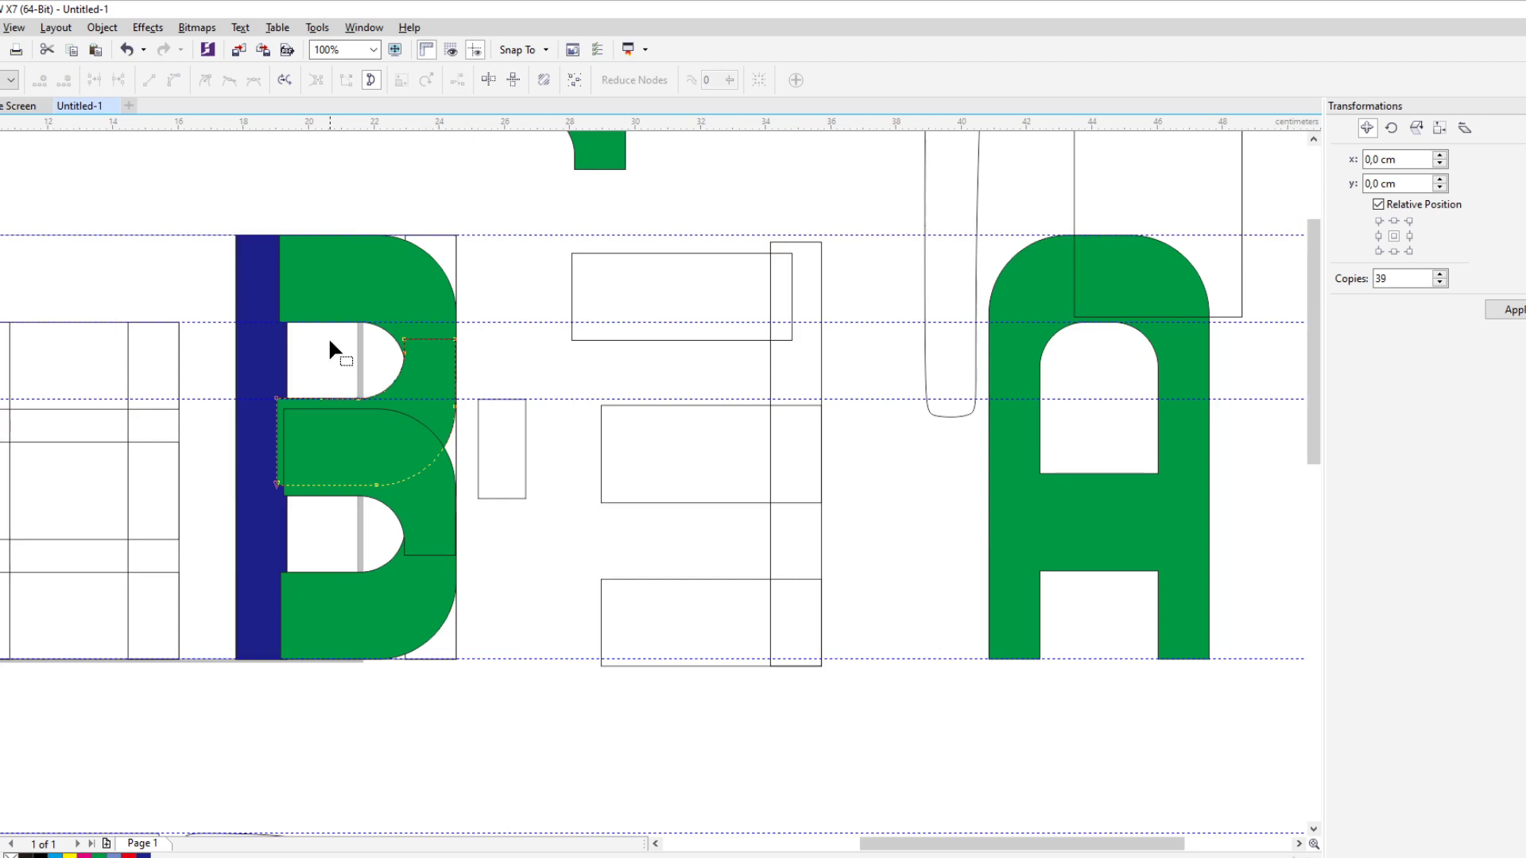
# Weld the dark blue stem and the green curve pieces into a single B shape
pyautogui.press('space')
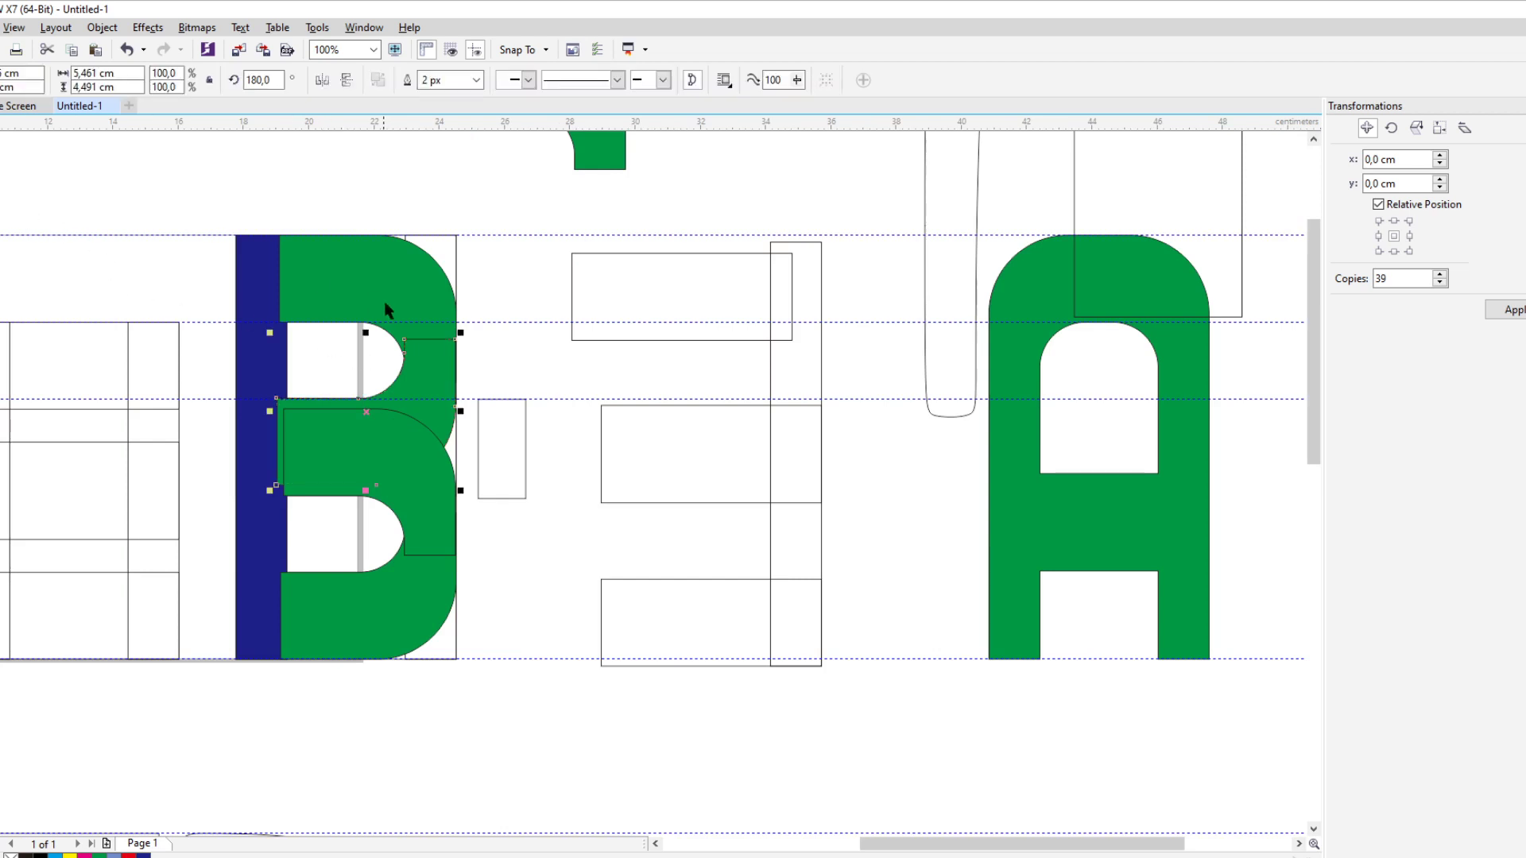
pyautogui.click(253, 494)
pyautogui.click(409, 80)
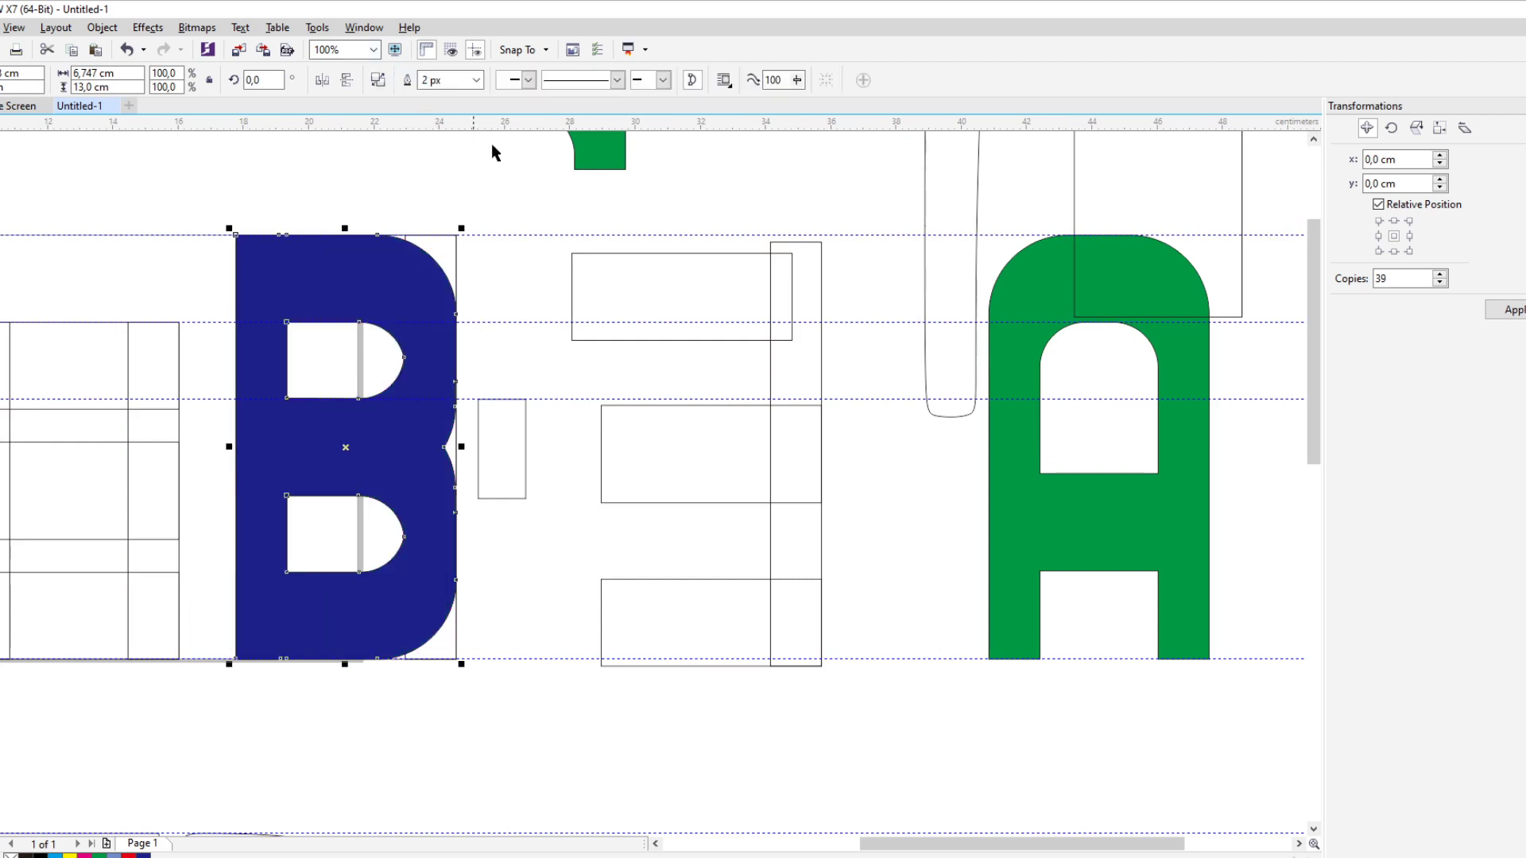
# Delete the kinked nodes at the right ends of the B's upper and lower counters to smooth both curves
pyautogui.press('F10')
pyautogui.scroll(1, 406, 278)
pyautogui.scroll(1, 453, 390)
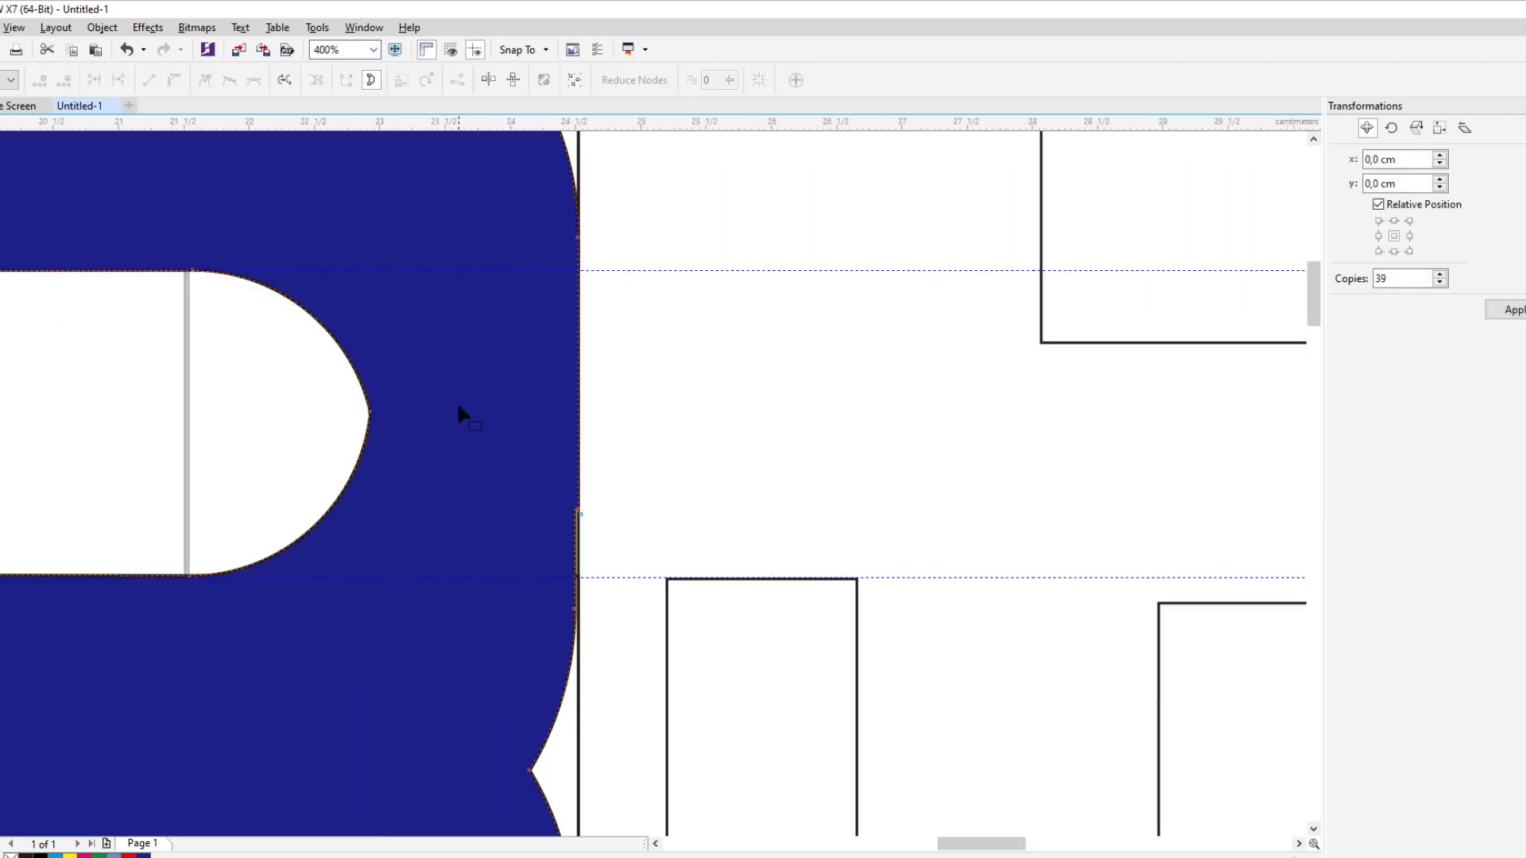
pyautogui.scroll(-1, 378, 374)
pyautogui.scroll(-1, 393, 522)
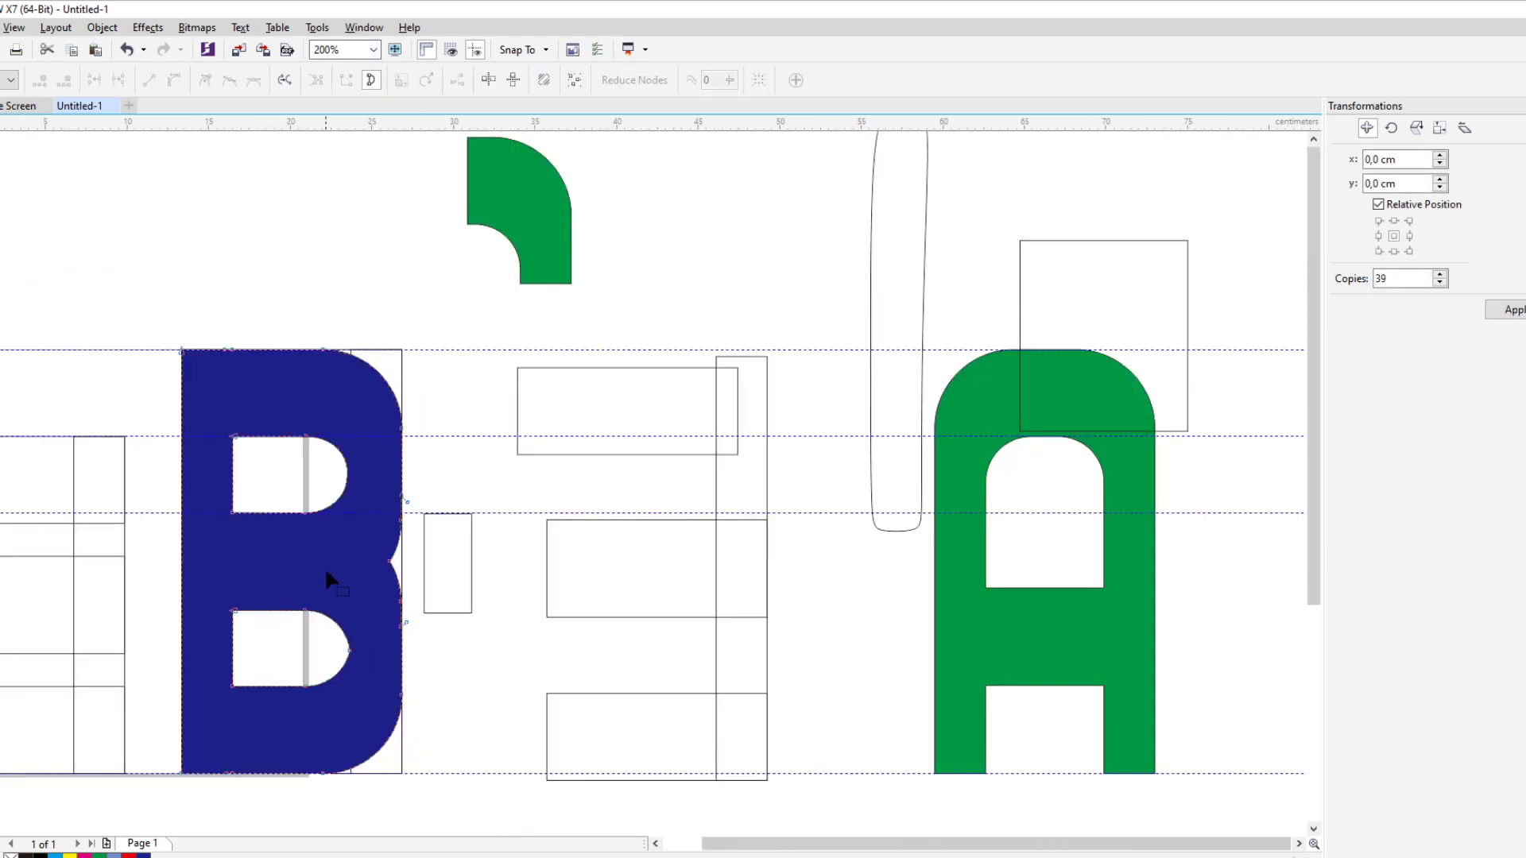
pyautogui.scroll(1, 213, 275)
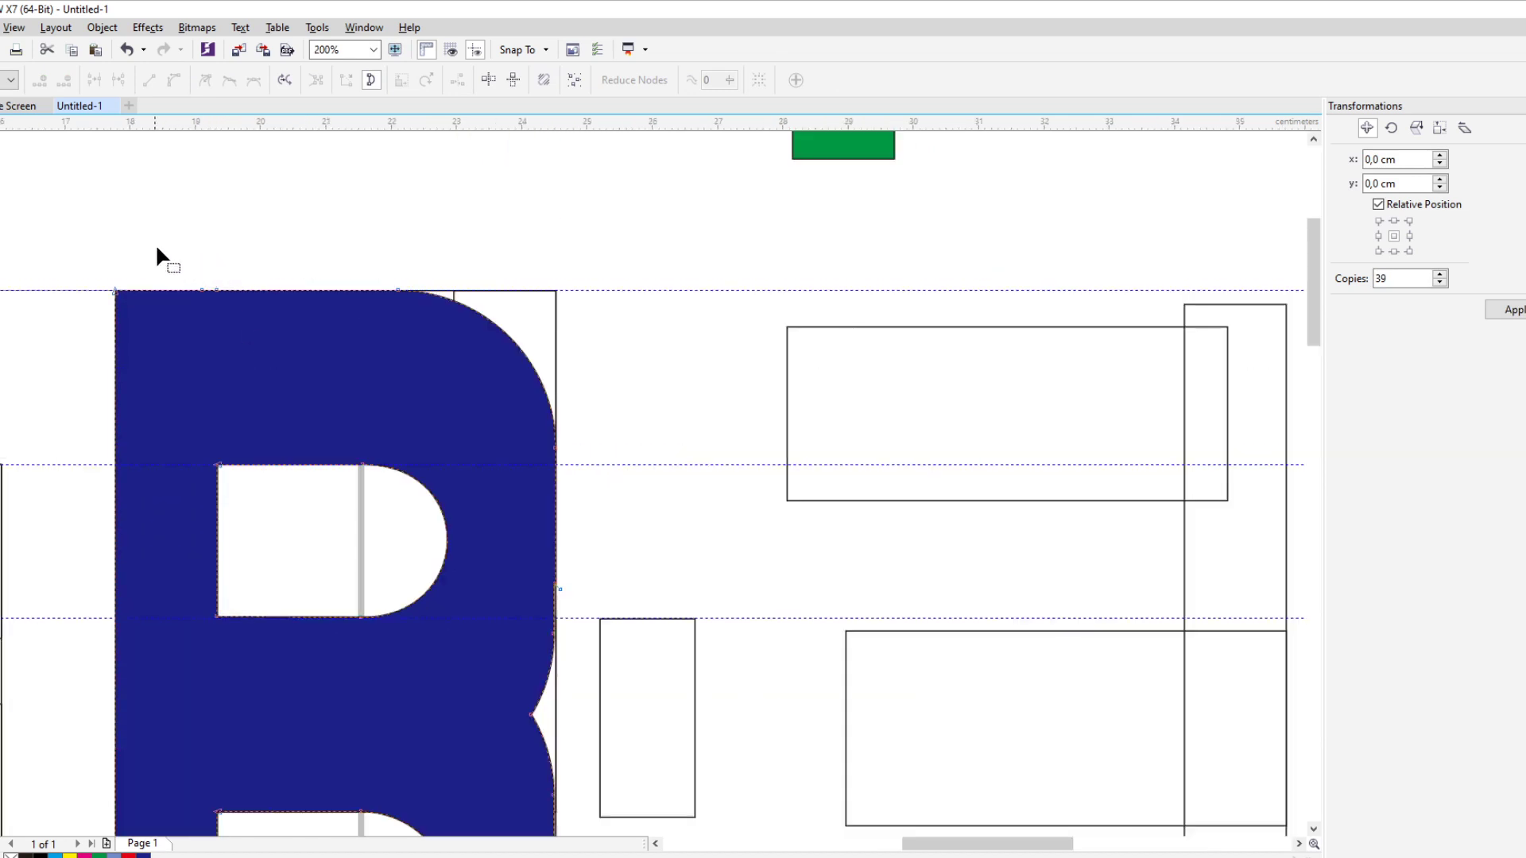
pyautogui.scroll(-1, 368, 547)
pyautogui.scroll(1, 402, 699)
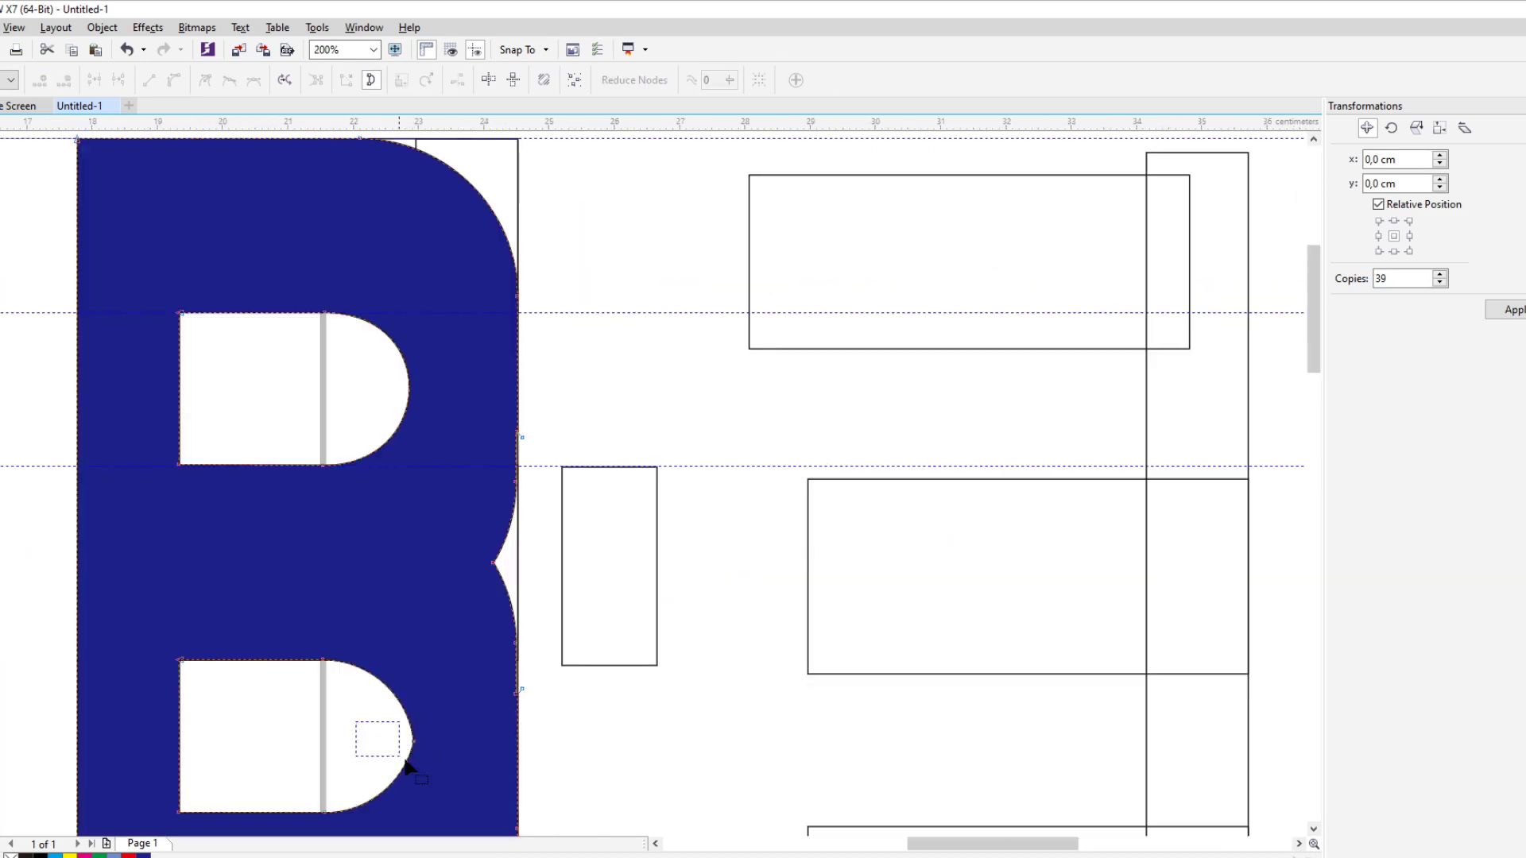
pyautogui.scroll(-1, 543, 617)
pyautogui.scroll(-1, 457, 518)
pyautogui.scroll(1, 501, 682)
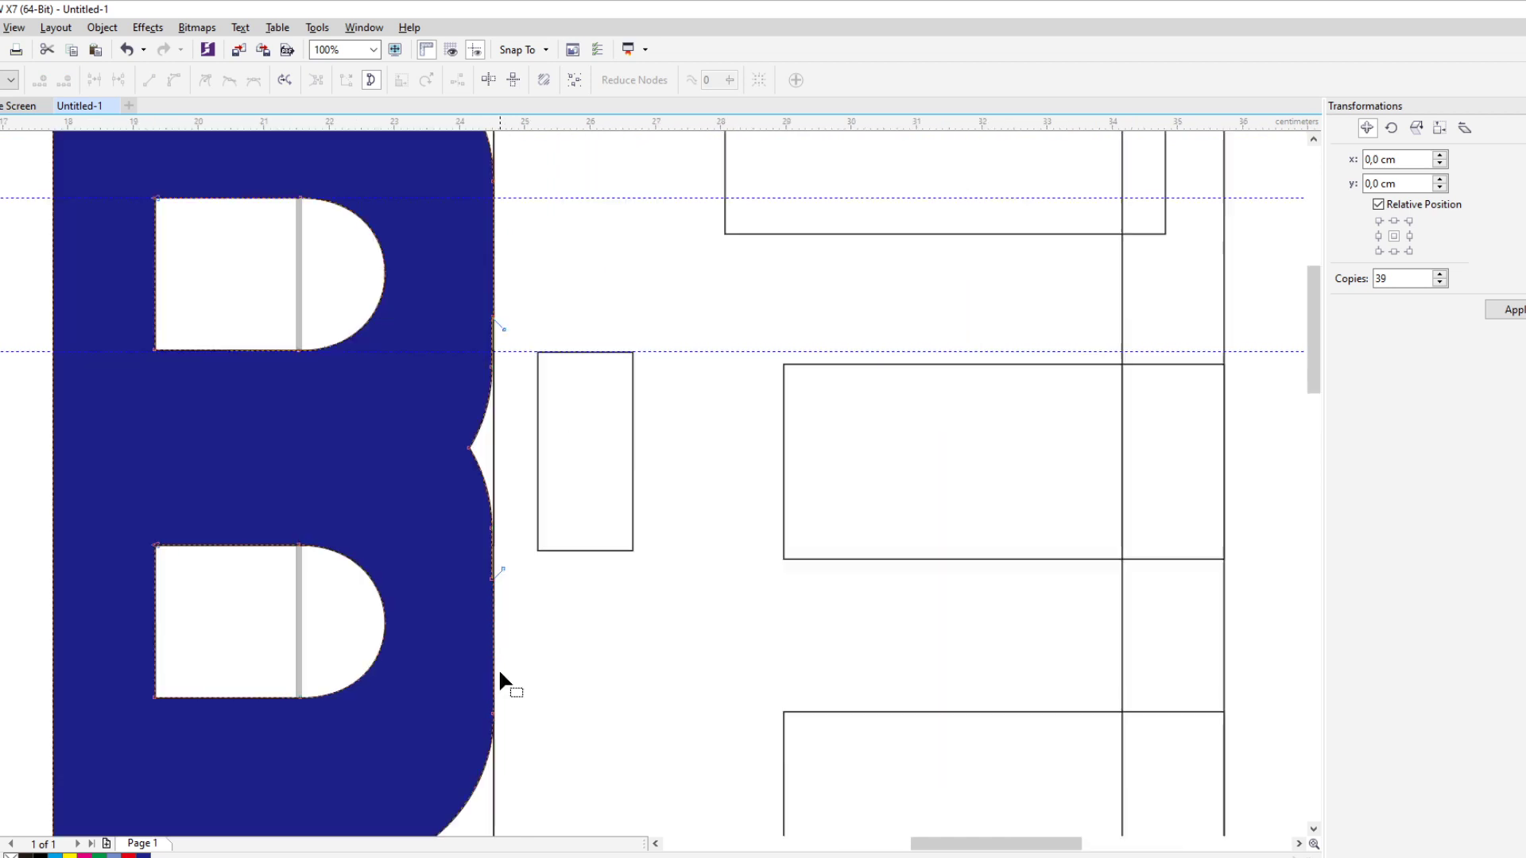
# Delete the redundant nodes along the B's right outer edge above and below the waist notch
pyautogui.scroll(1, 473, 593)
pyautogui.moveTo(422, 446); pyautogui.dragTo(574, 626)
pyautogui.scroll(-2, 485, 395)
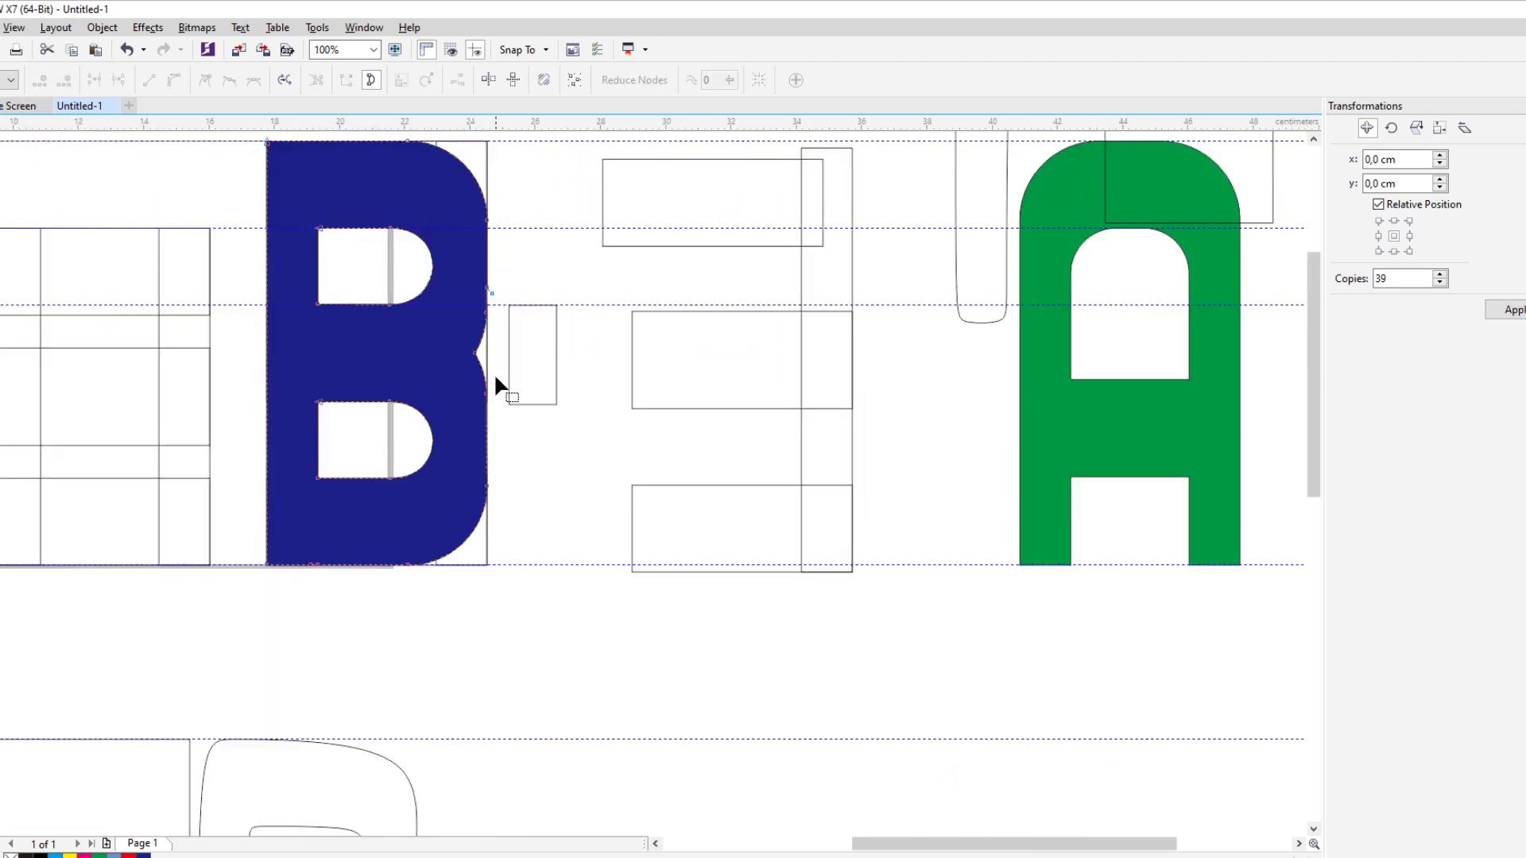
pyautogui.scroll(2, 483, 252)
pyautogui.moveTo(461, 293); pyautogui.dragTo(556, 409)
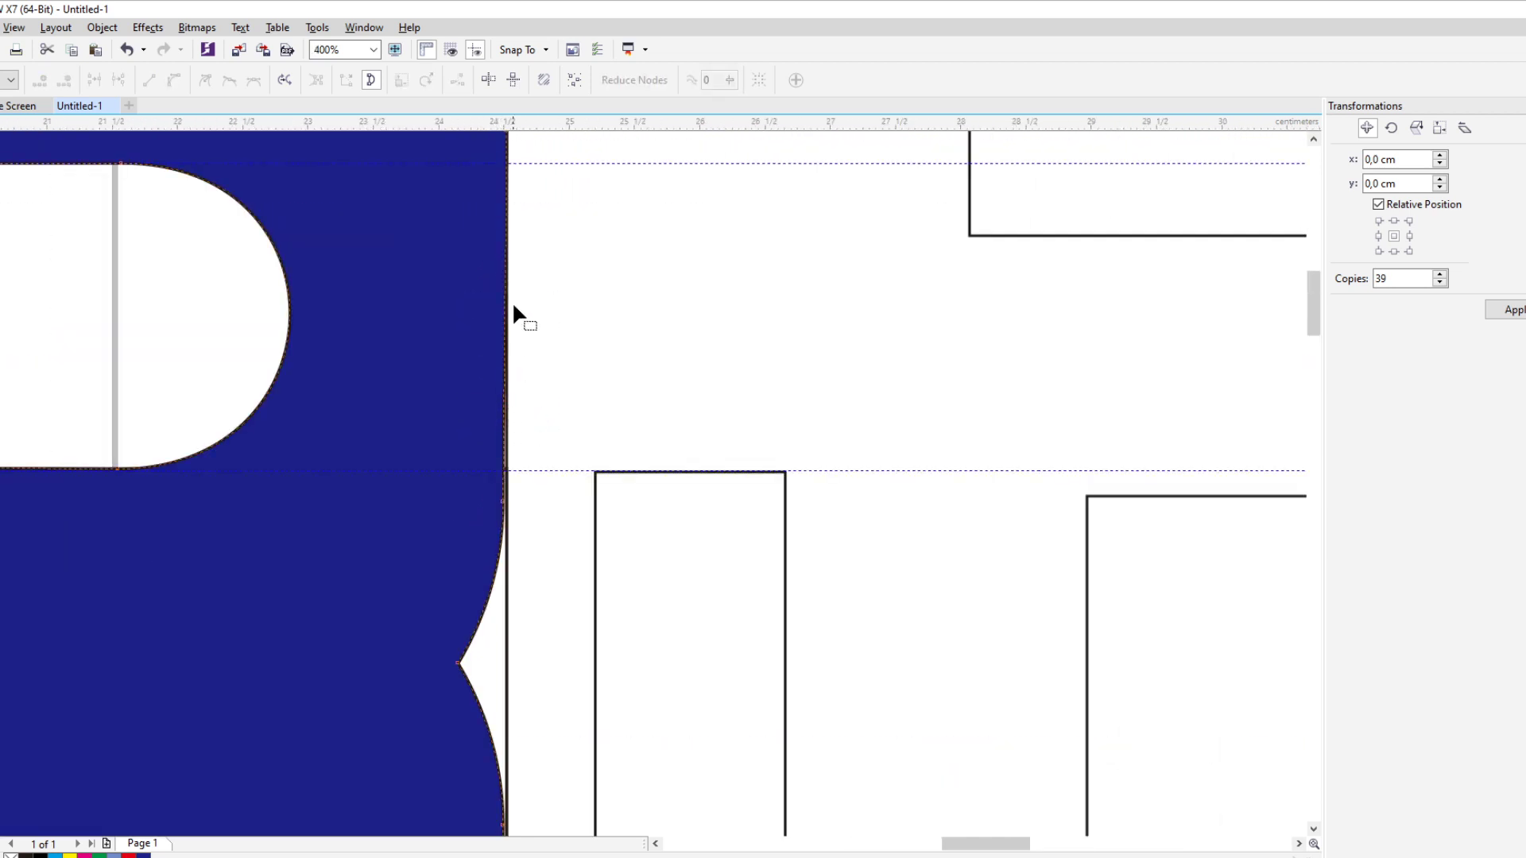
pyautogui.scroll(-1, 531, 213)
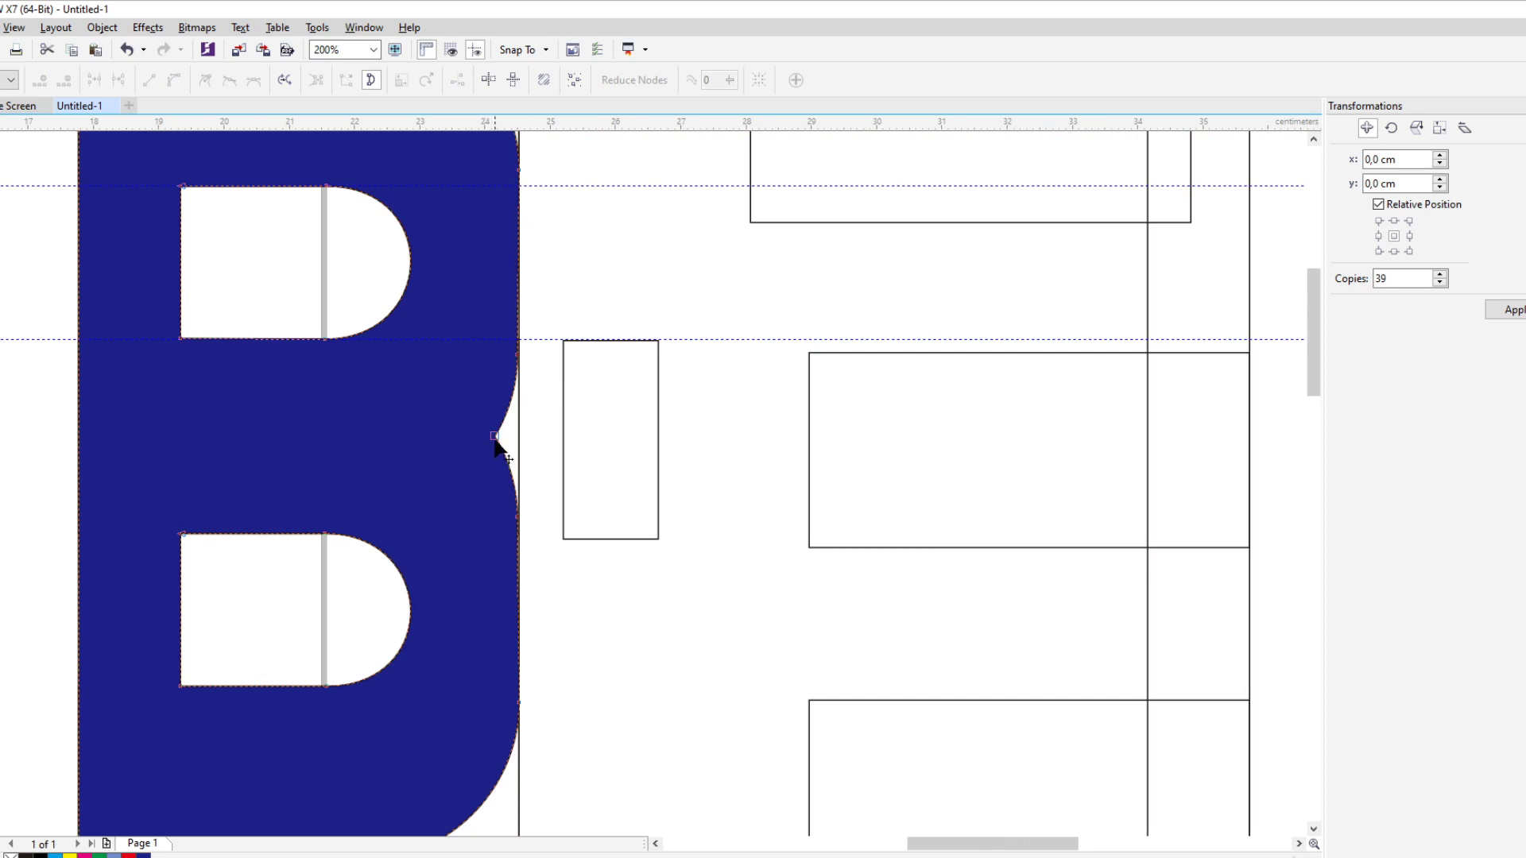
# Pull the waist notch node inward toward the stem and add nodes on the right edge above and below the notch
pyautogui.moveTo(496, 437); pyautogui.dragTo(442, 433)
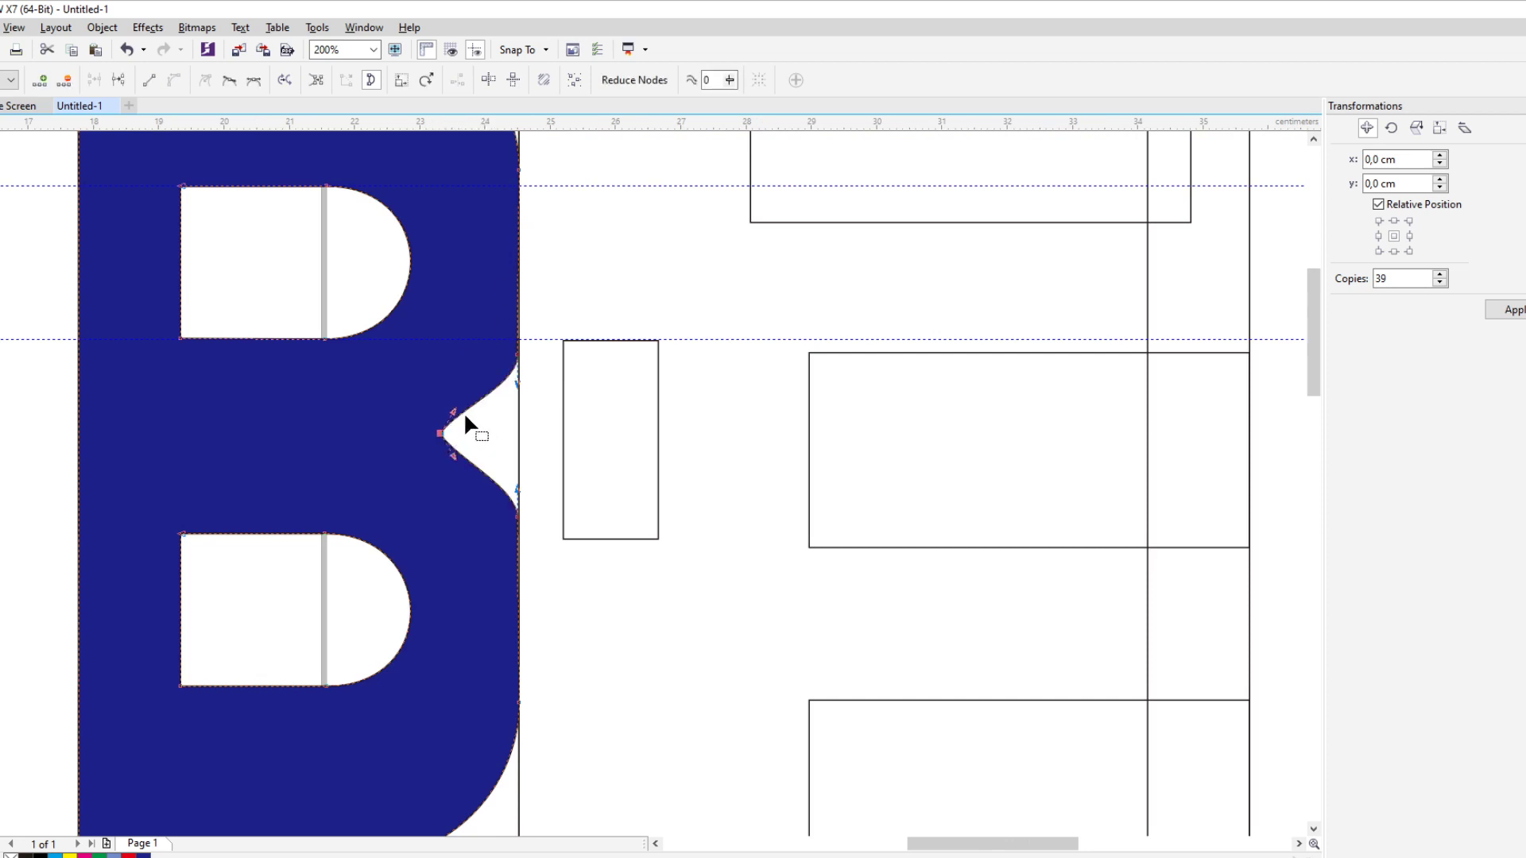
pyautogui.doubleClick(517, 304)
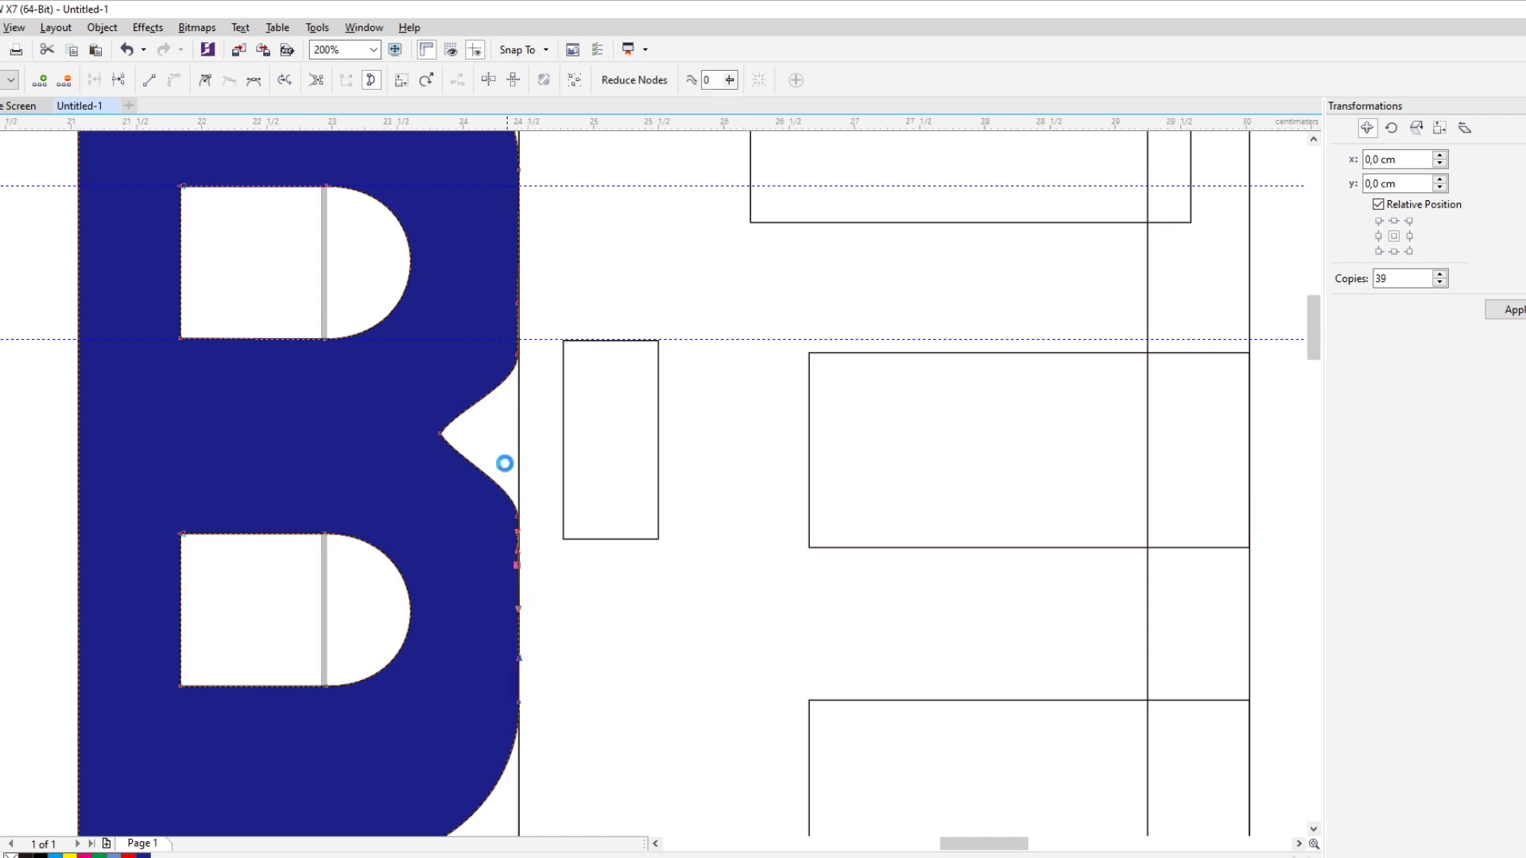
pyautogui.scroll(1, 504, 459)
pyautogui.scroll(-1, 455, 560)
pyautogui.scroll(1, 429, 501)
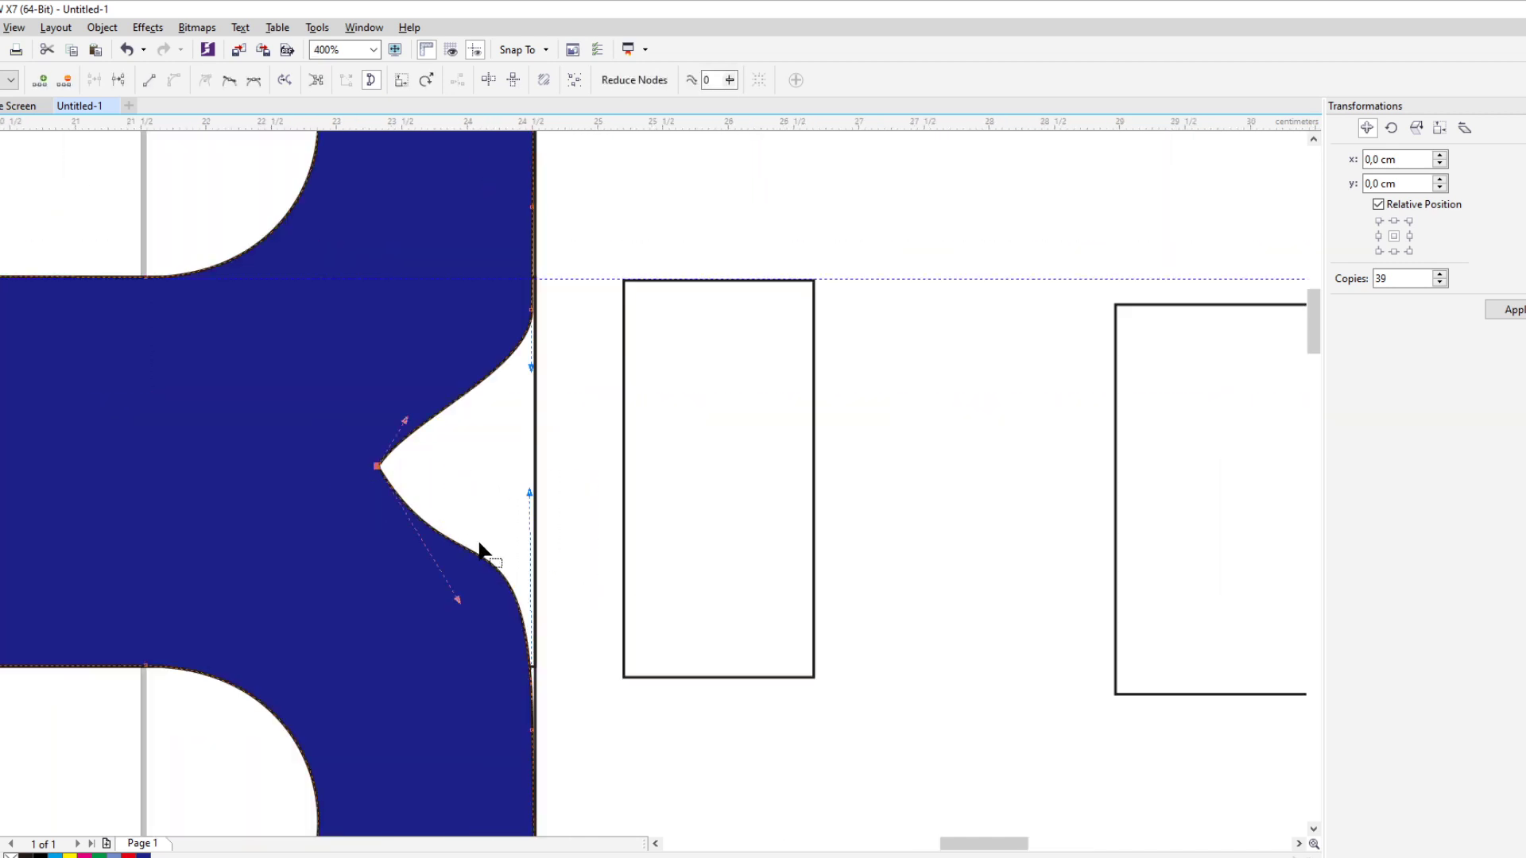
# Round the curve below the notch by its handle and delete the surplus node on the right edge above the notch
pyautogui.moveTo(405, 512); pyautogui.dragTo(432, 488)
pyautogui.moveTo(410, 539); pyautogui.dragTo(590, 678)
pyautogui.press('Delete')
pyautogui.scroll(-1, 543, 579)
pyautogui.scroll(1, 529, 433)
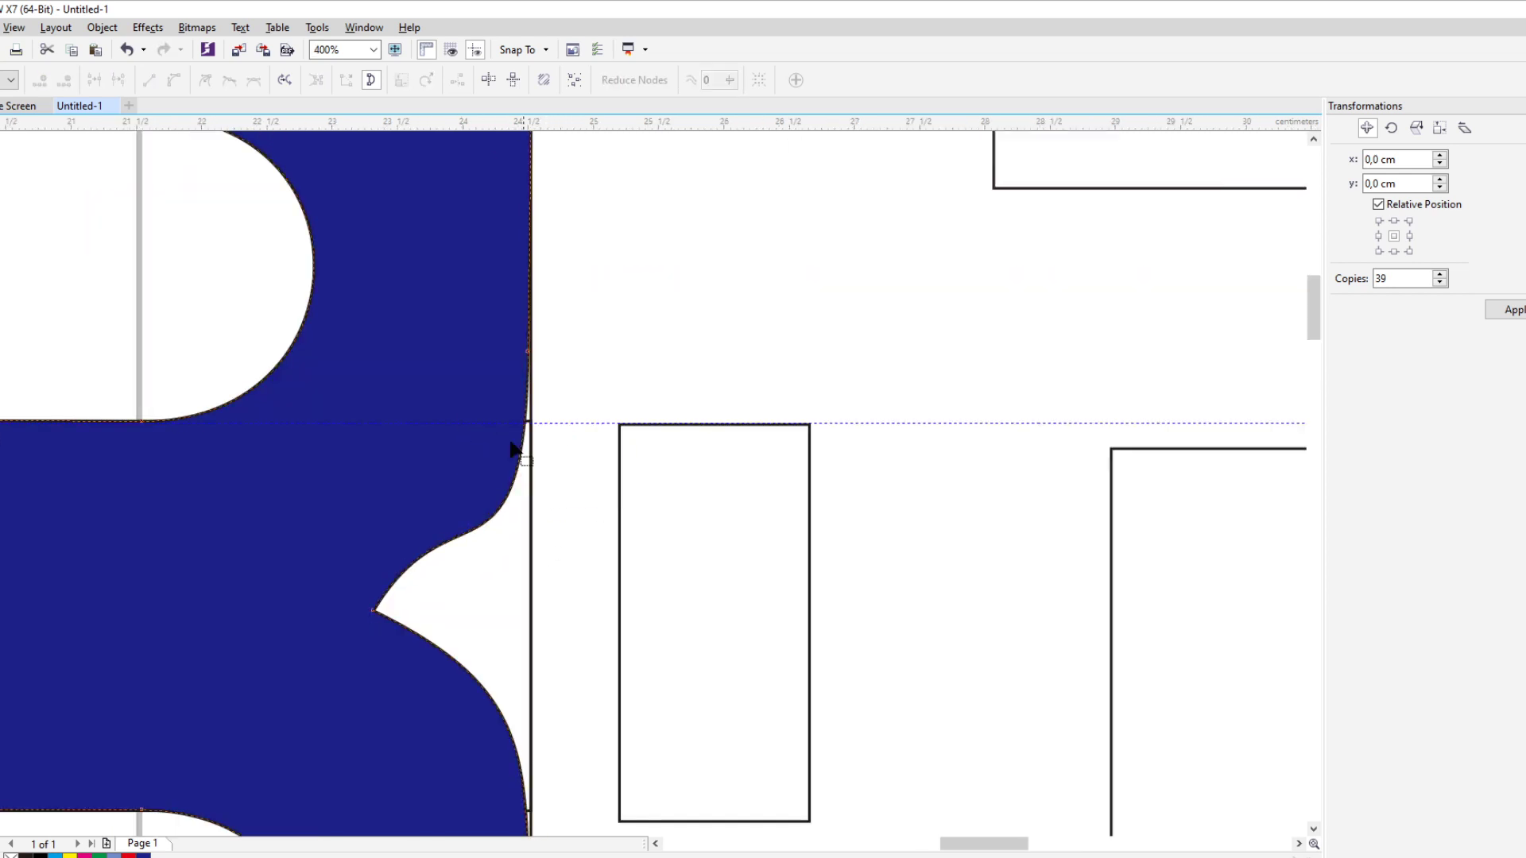
# Round the curve above the waist notch by swinging the notch node's upper handle down toward horizontal
pyautogui.scroll(-1, 500, 422)
pyautogui.scroll(1, 500, 418)
pyautogui.moveTo(583, 389); pyautogui.dragTo(585, 391)
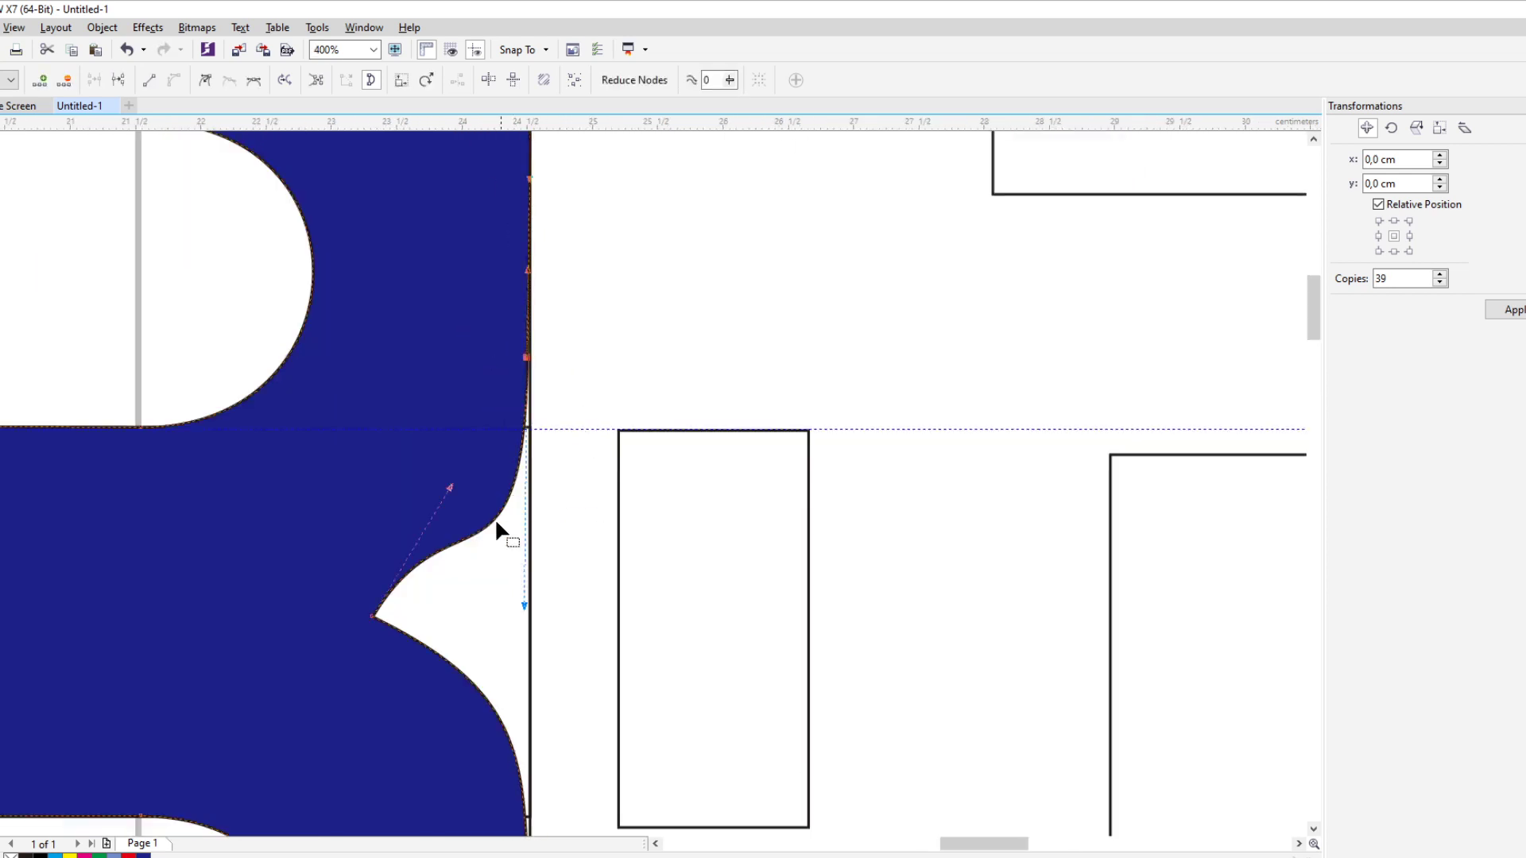
pyautogui.click(451, 488)
pyautogui.moveTo(446, 489); pyautogui.dragTo(415, 606)
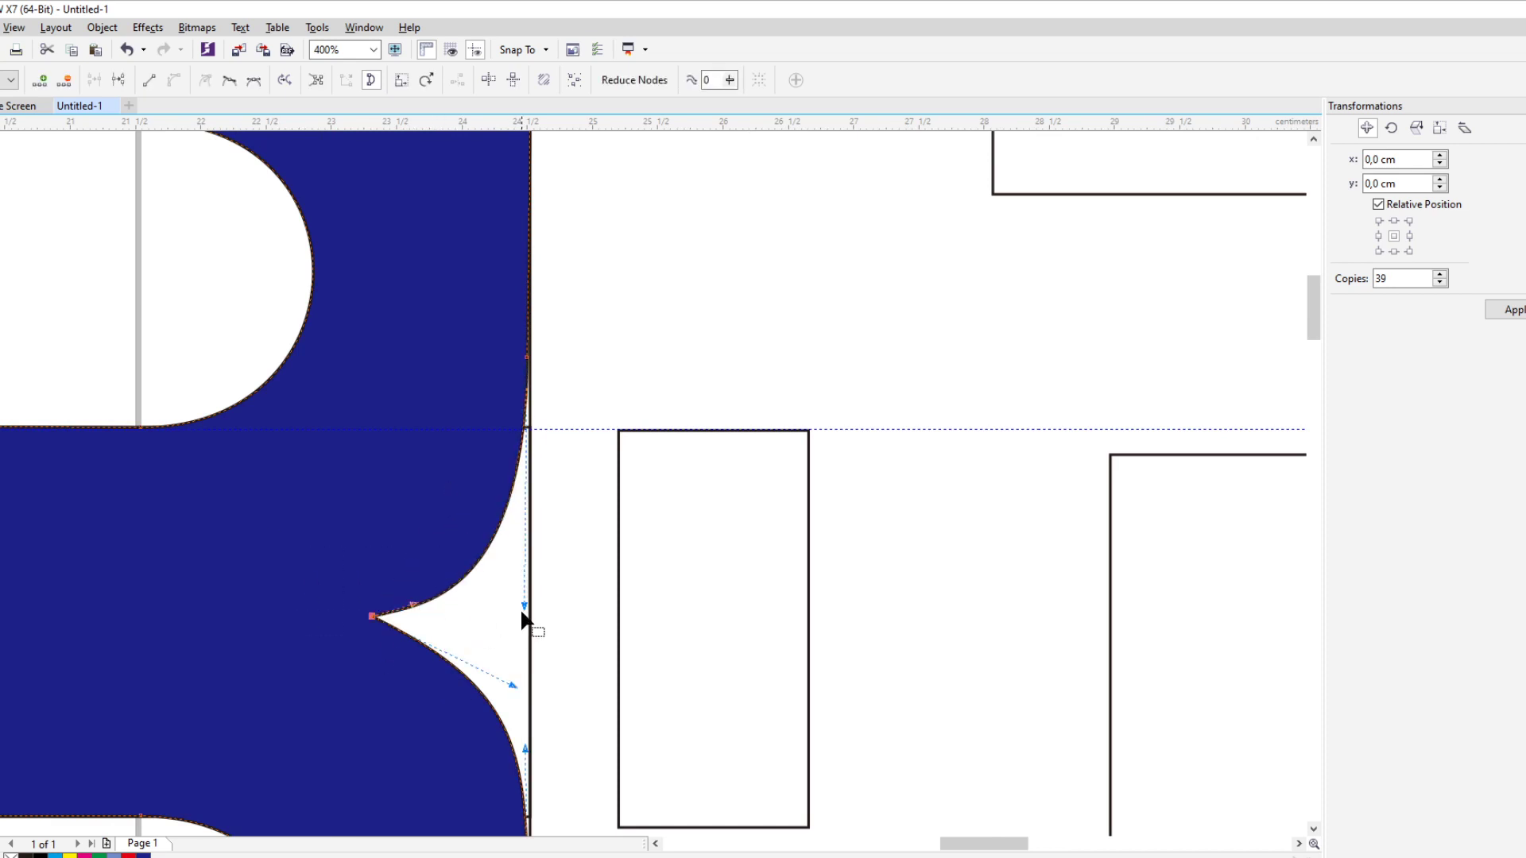
# Examine the reshaped B's waist, lower bowl and overall outline beside the other letters
pyautogui.scroll(-1, 558, 520)
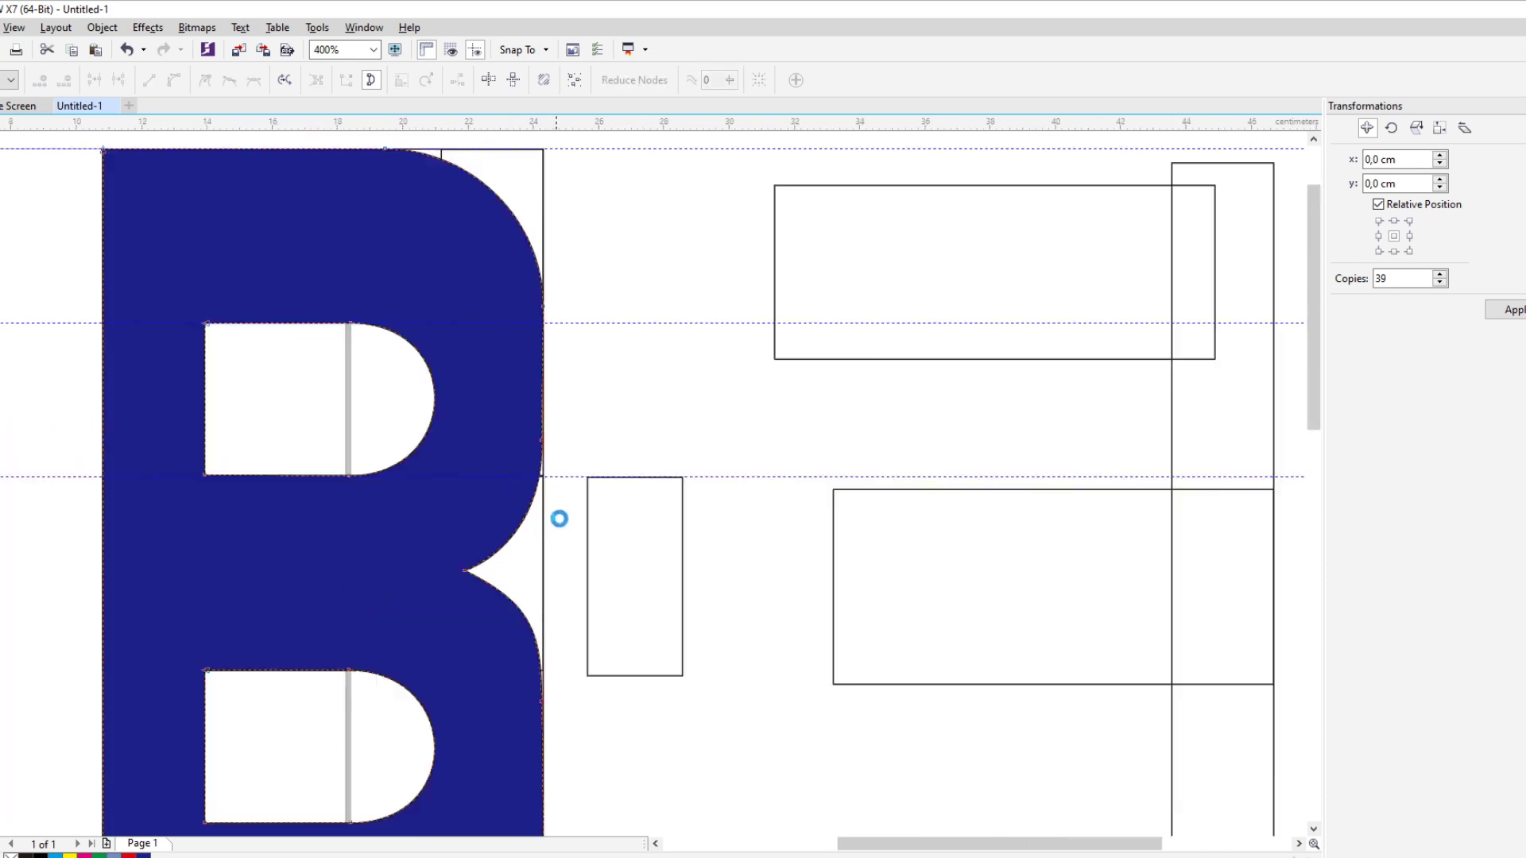
pyautogui.scroll(1, 554, 648)
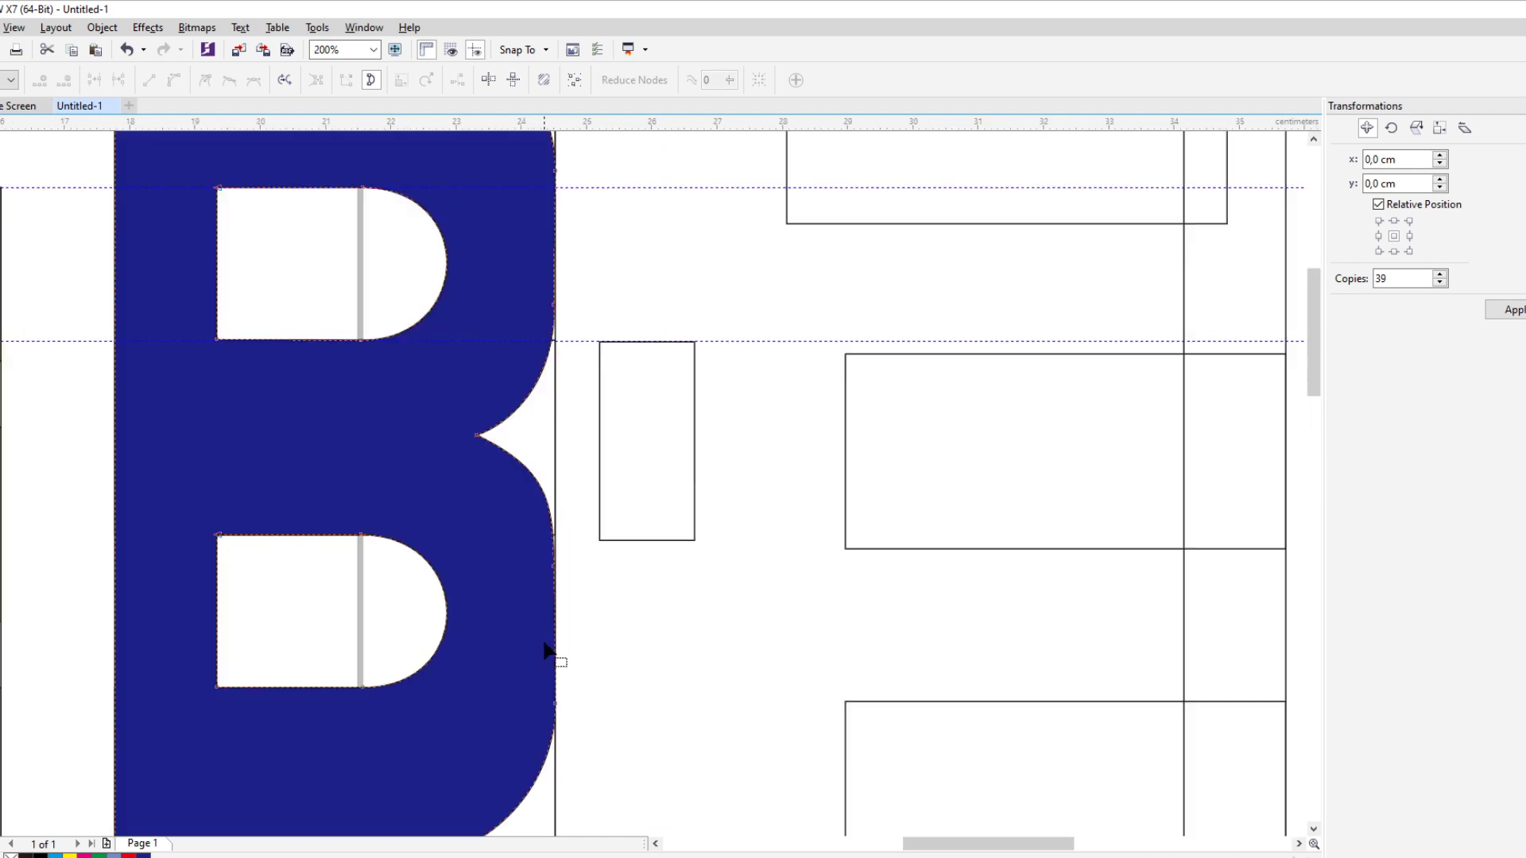
pyautogui.click(554, 566)
pyautogui.scroll(-2, 585, 585)
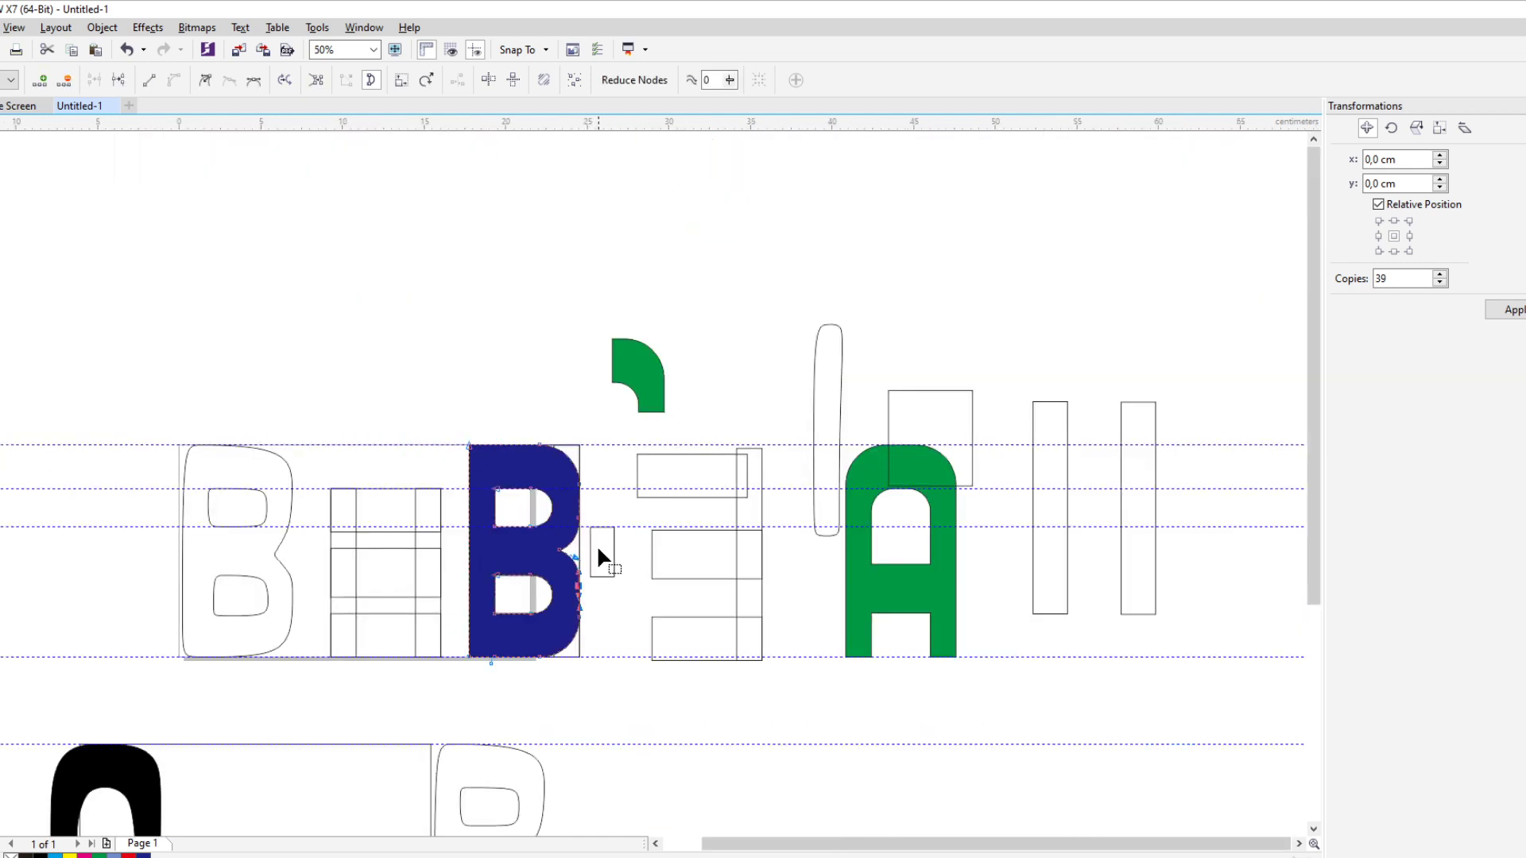
pyautogui.scroll(2, 483, 684)
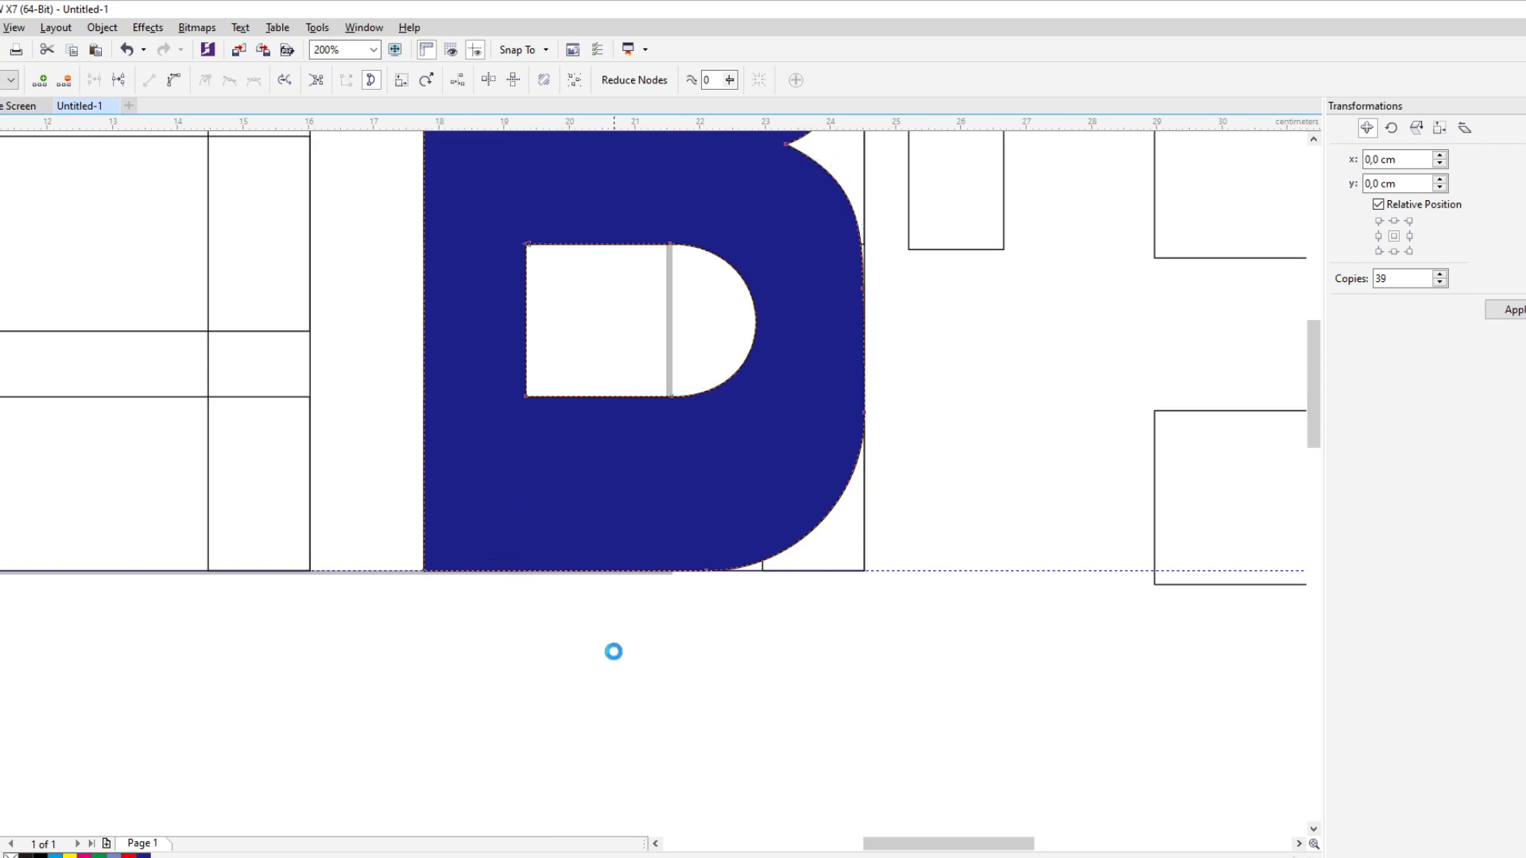
pyautogui.click(614, 652)
pyautogui.scroll(-1, 569, 628)
pyautogui.scroll(1, 597, 477)
pyautogui.scroll(-2, 499, 612)
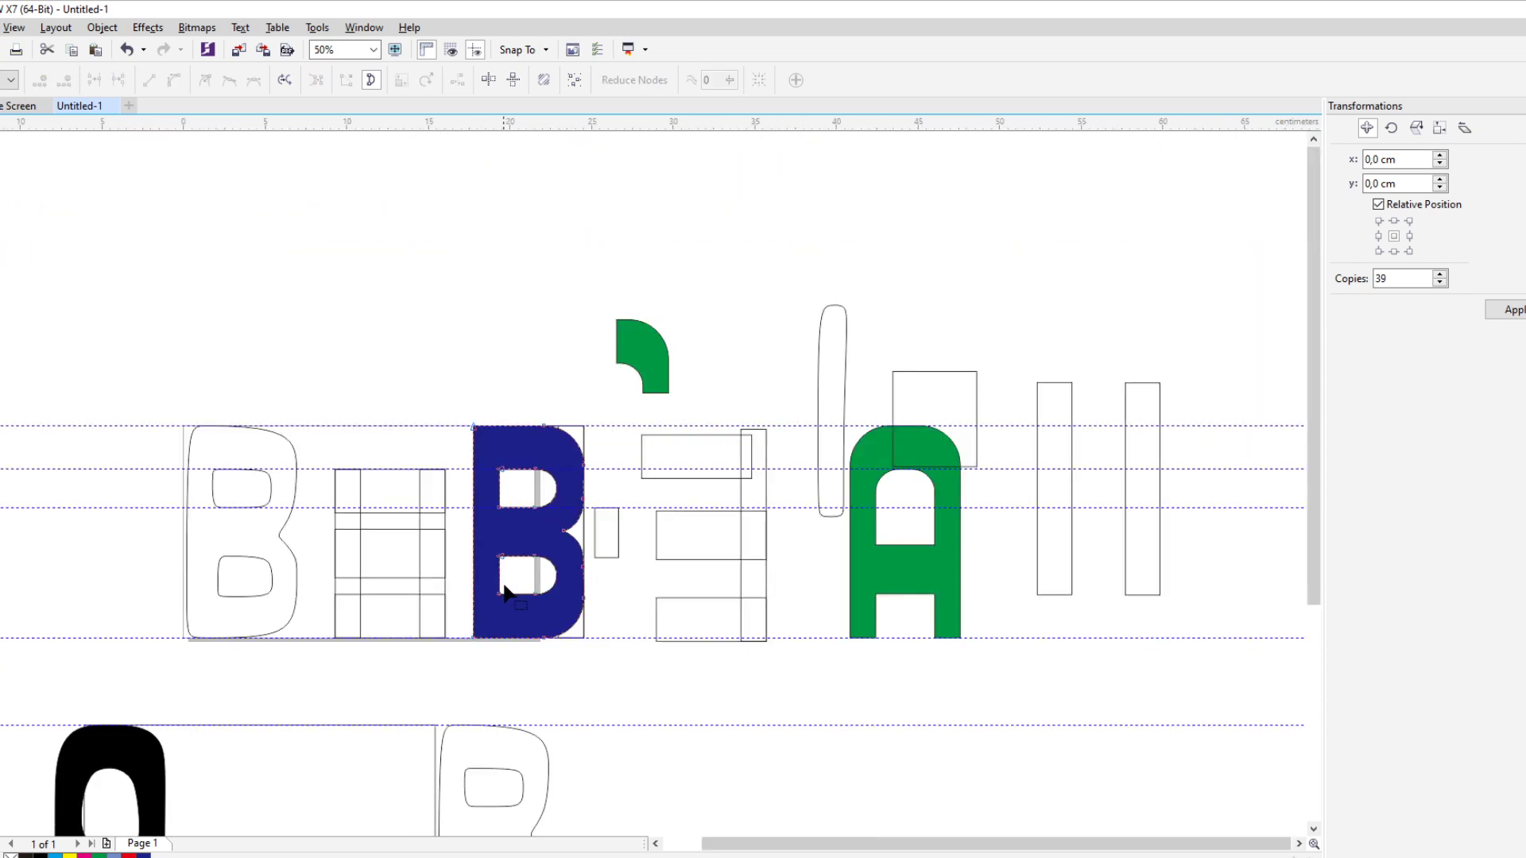
pyautogui.scroll(2, 504, 445)
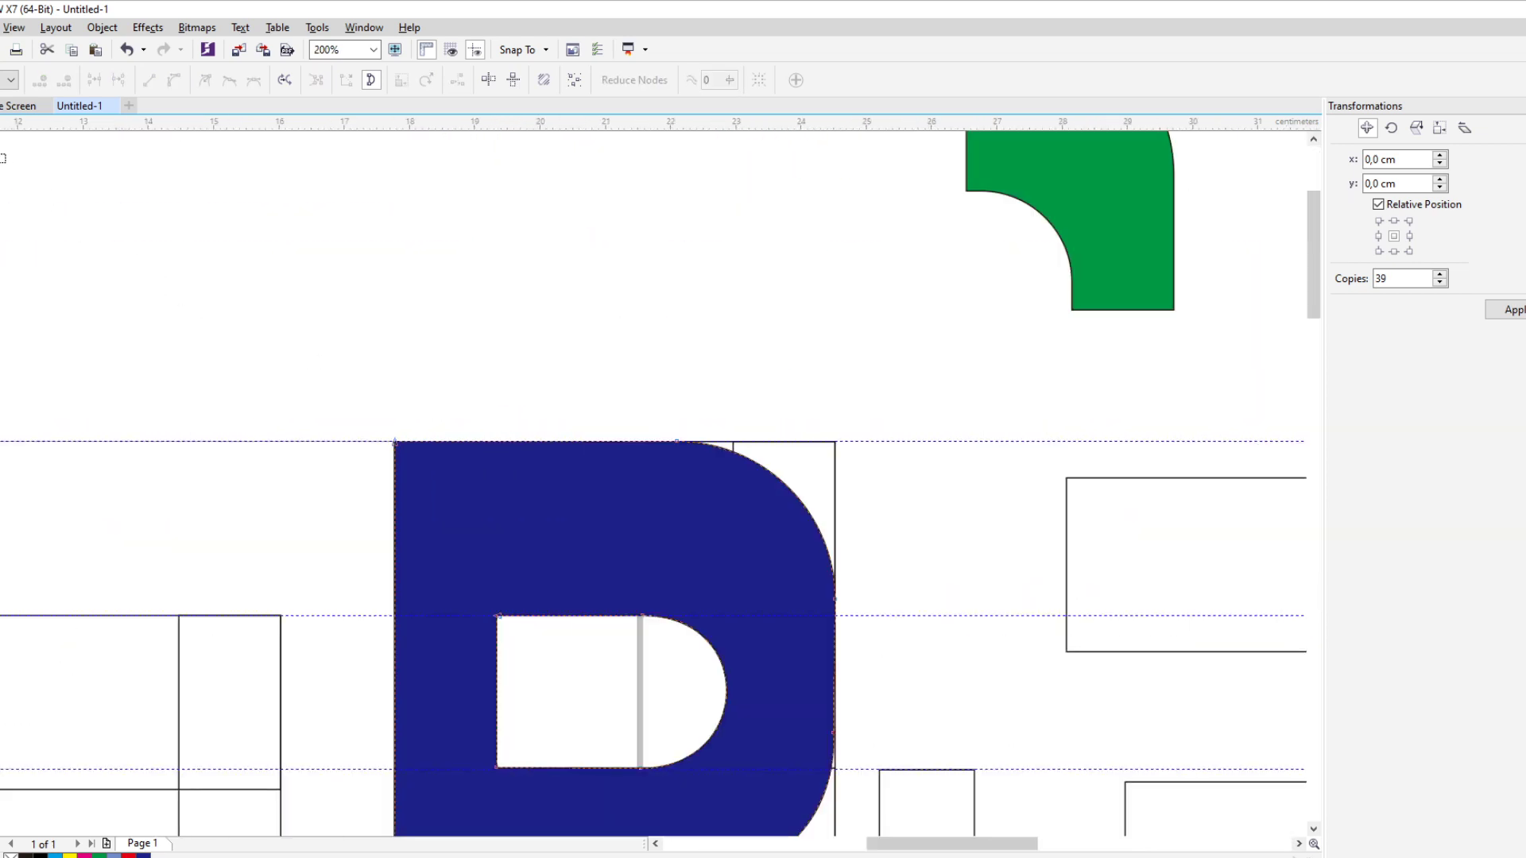
# Move the finished B out of the construction grid and place it just to the right of the green A
pyautogui.press('space')
pyautogui.scroll(-3, 489, 393)
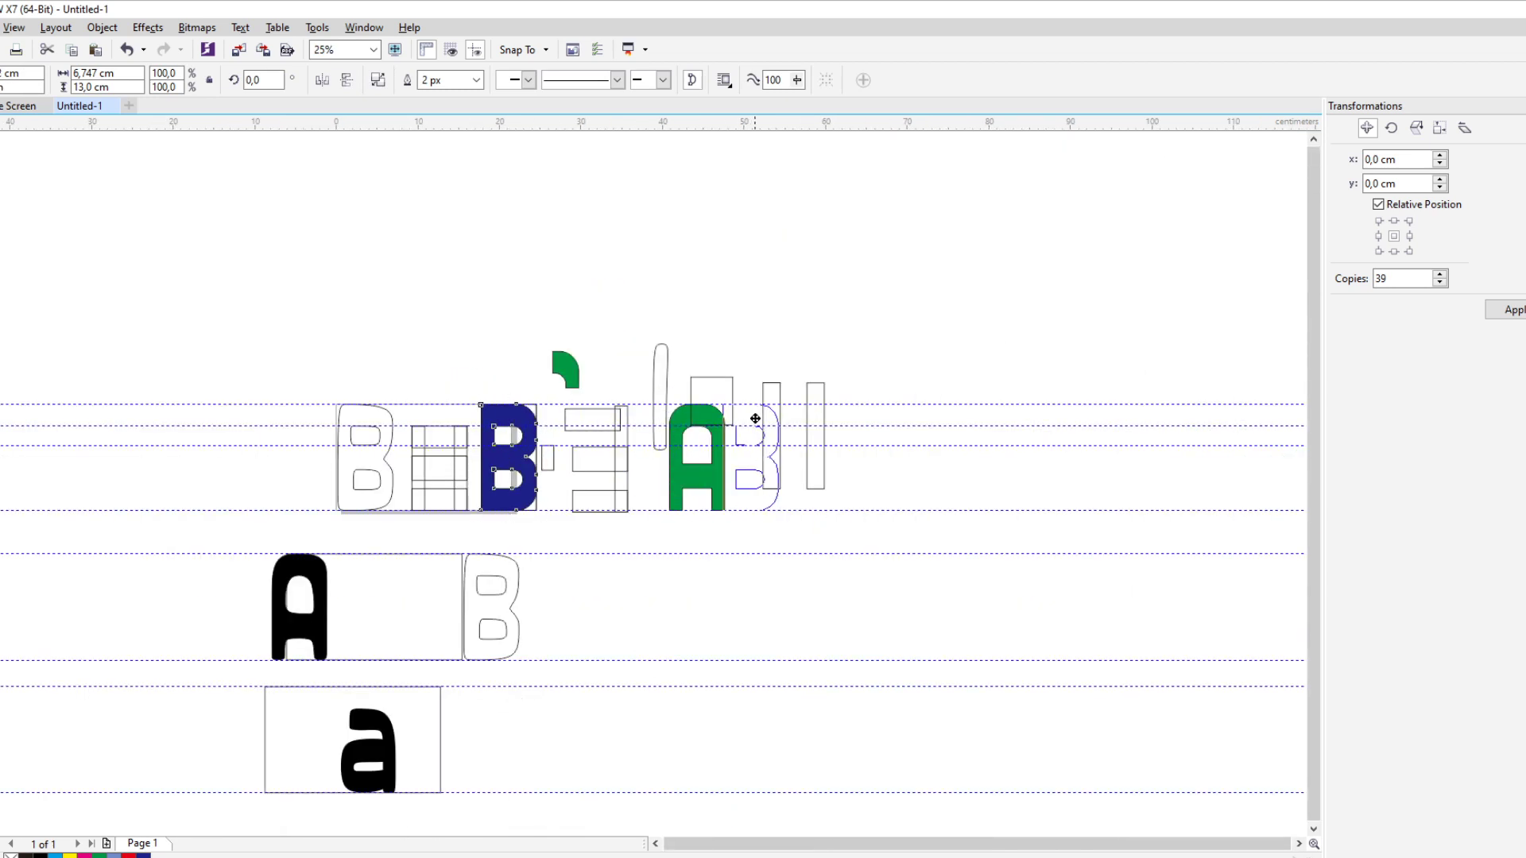
pyautogui.moveTo(755, 418); pyautogui.dragTo(757, 420)
pyautogui.scroll(1, 791, 481)
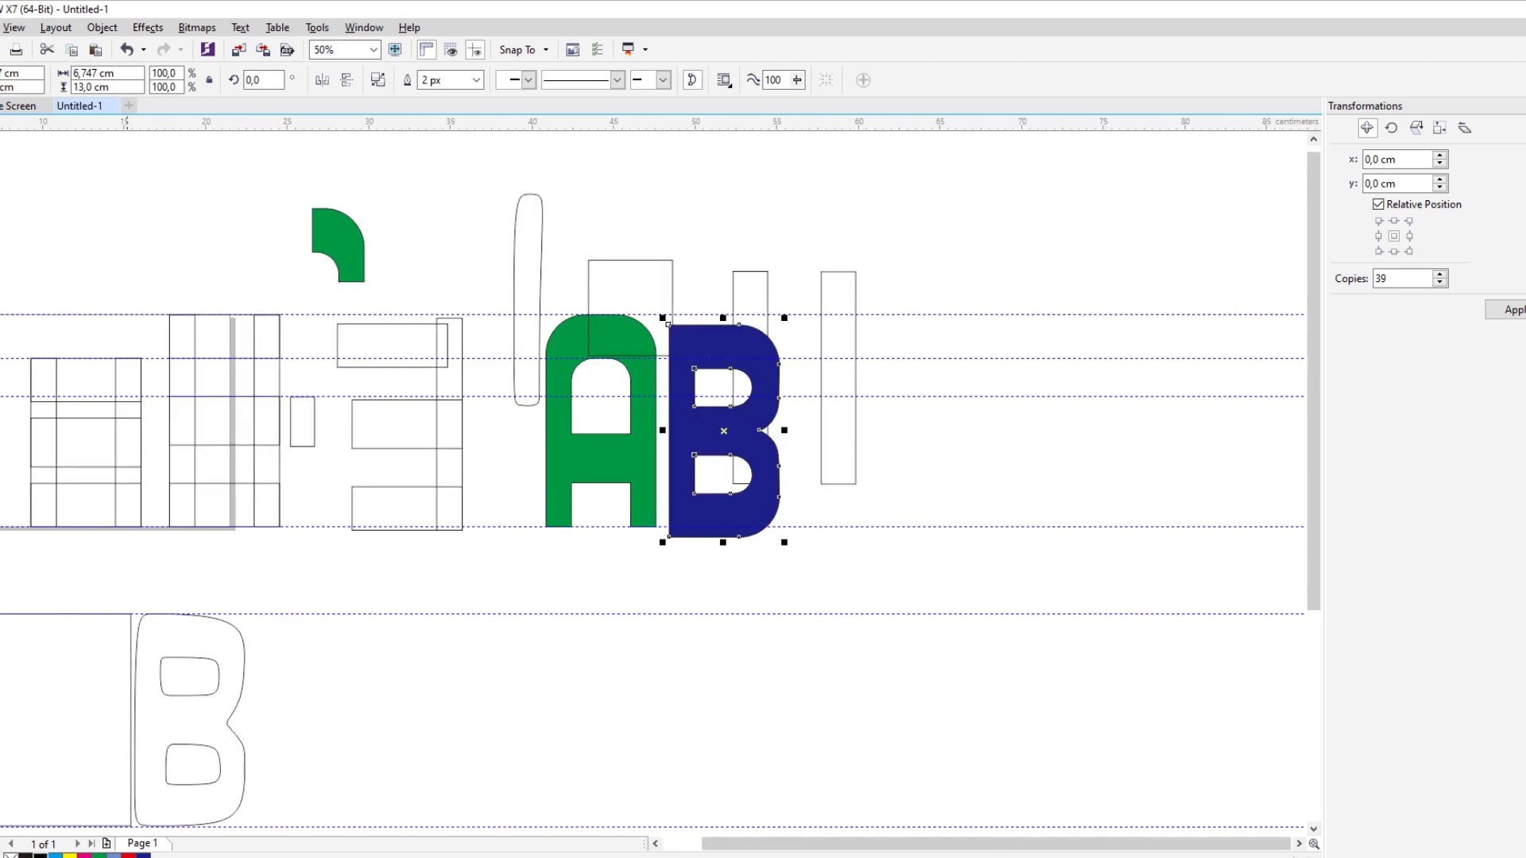
# Fill the B with black and remove its outline
pyautogui.click(40, 856)
pyautogui.rightClick(10, 855)
pyautogui.click(668, 708)
pyautogui.scroll(1, 717, 397)
pyautogui.click(708, 437)
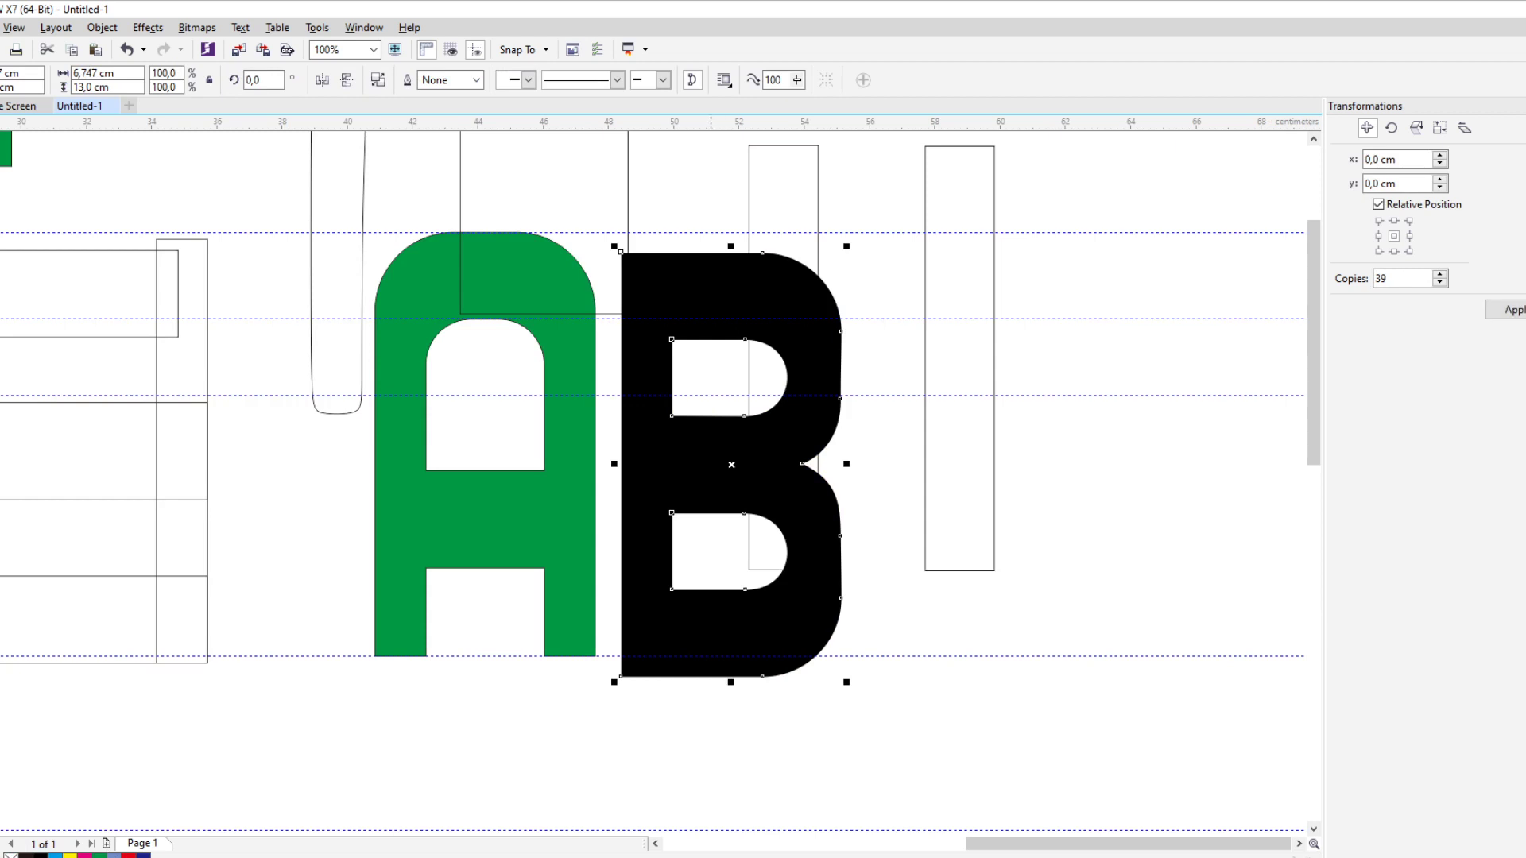
# Adjust the notch node's lower handle so the lower bowl's shoulder curves more smoothly
pyautogui.scroll(1, 838, 463)
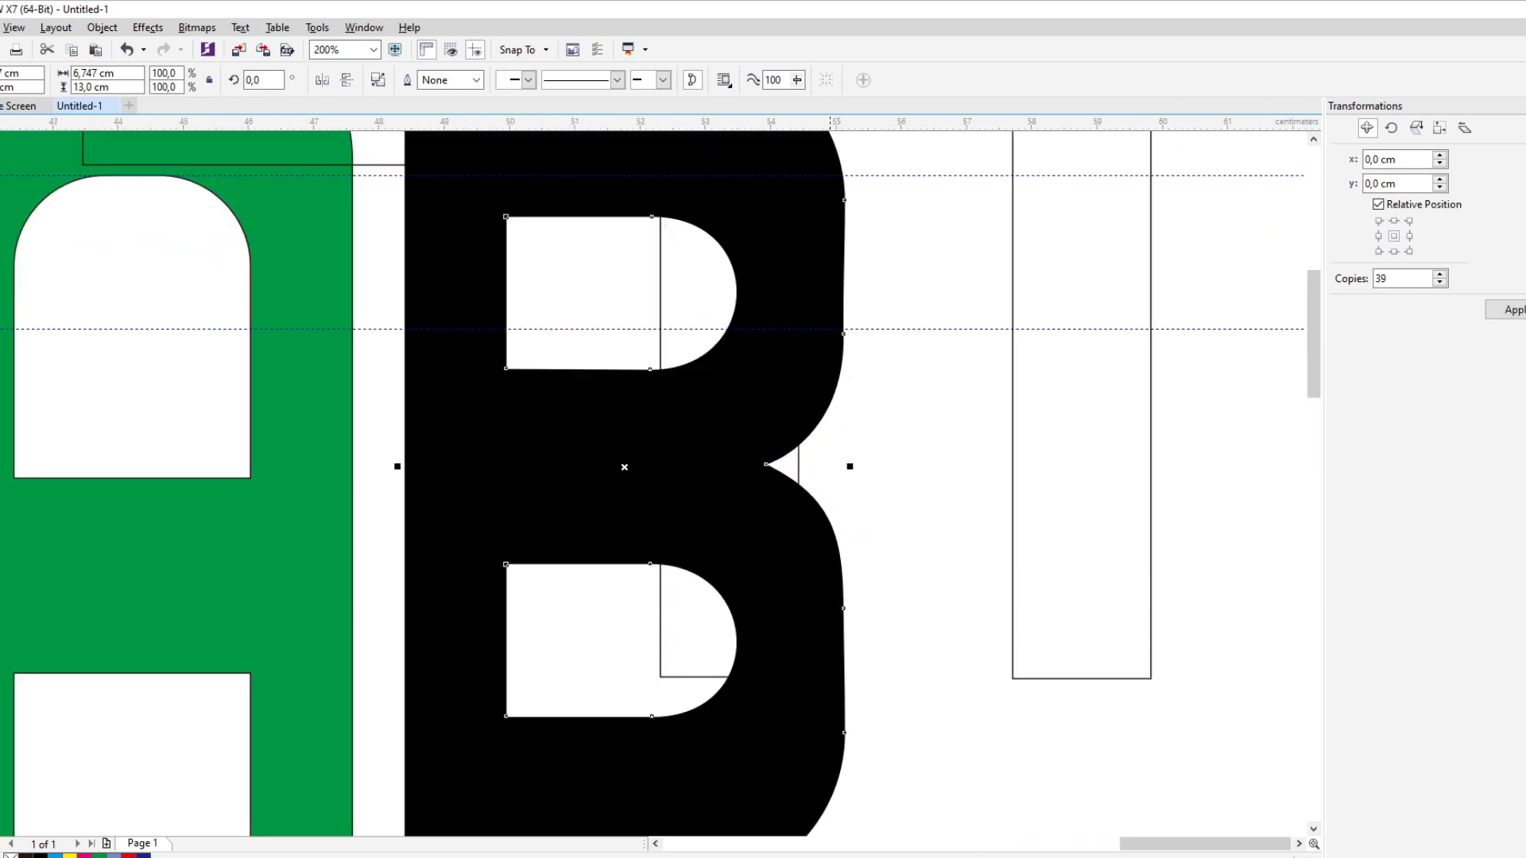
pyautogui.press('F10')
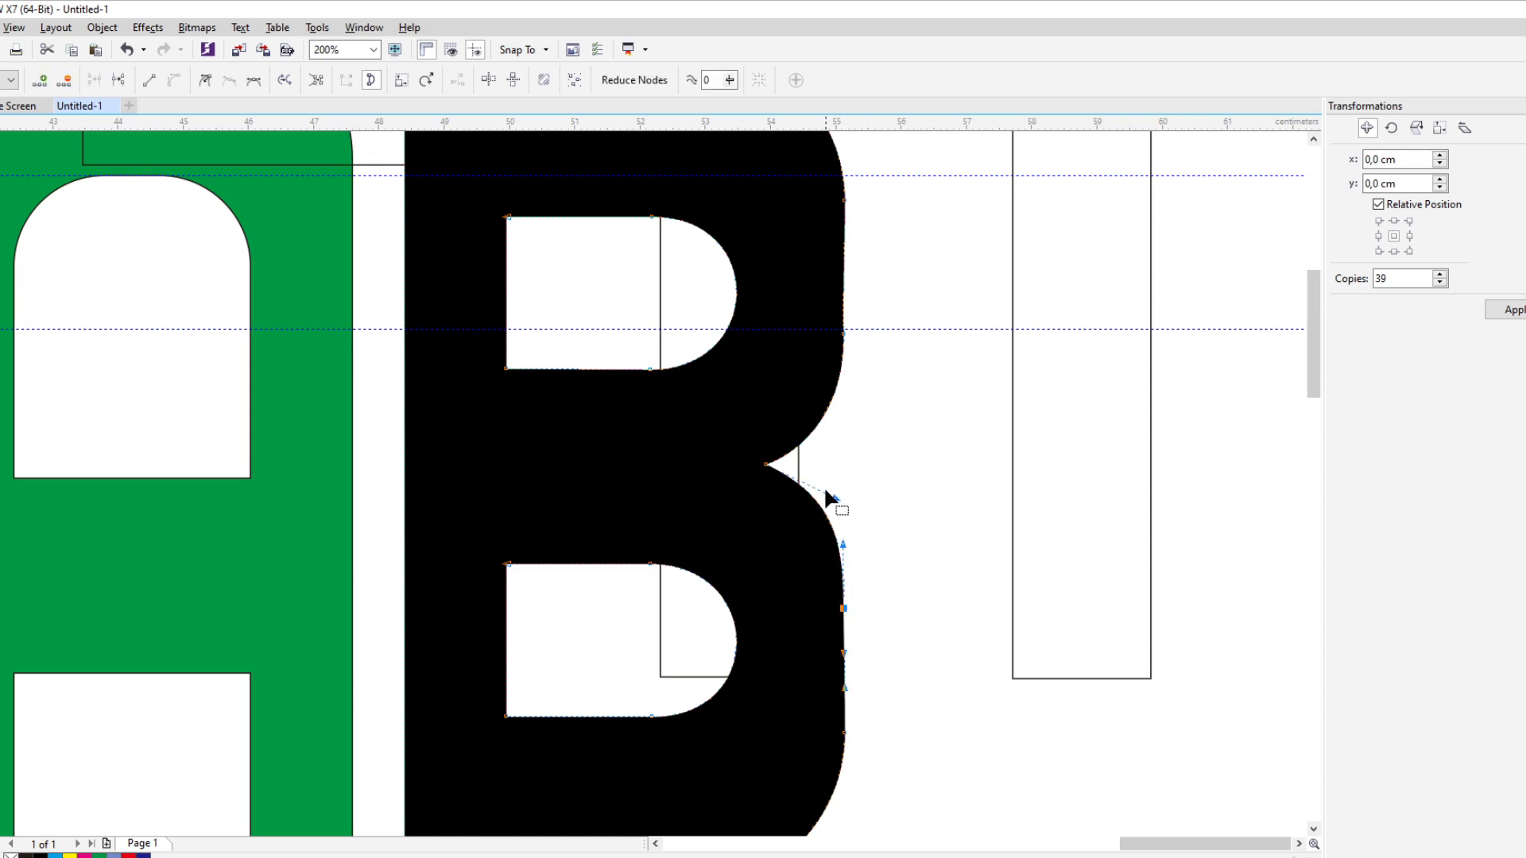
pyautogui.moveTo(833, 503); pyautogui.dragTo(819, 491)
pyautogui.scroll(-4, 894, 484)
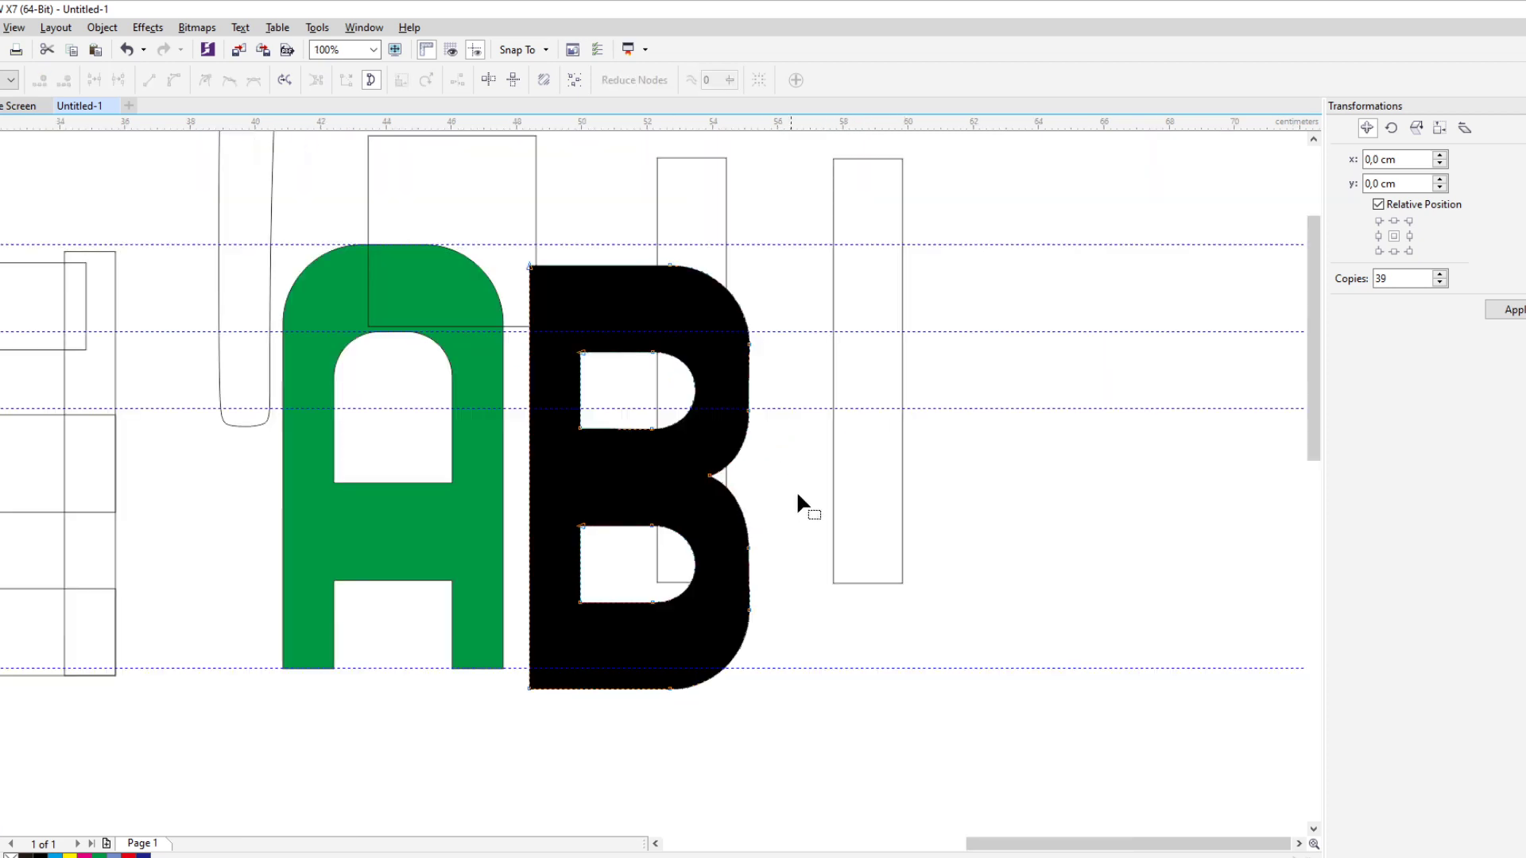
pyautogui.scroll(-1, 601, 461)
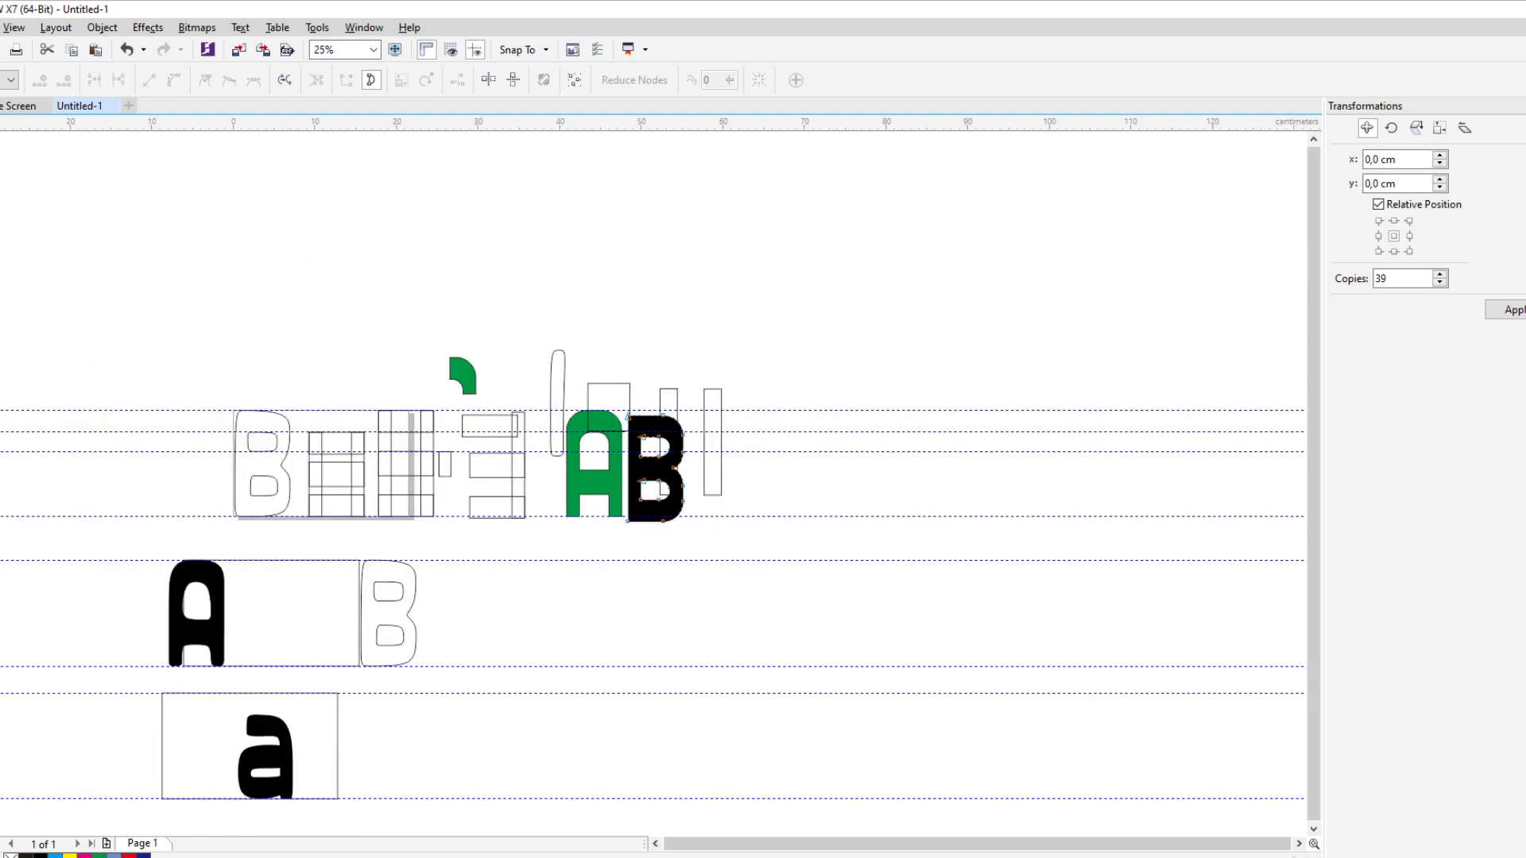
pyautogui.click(287, 228)
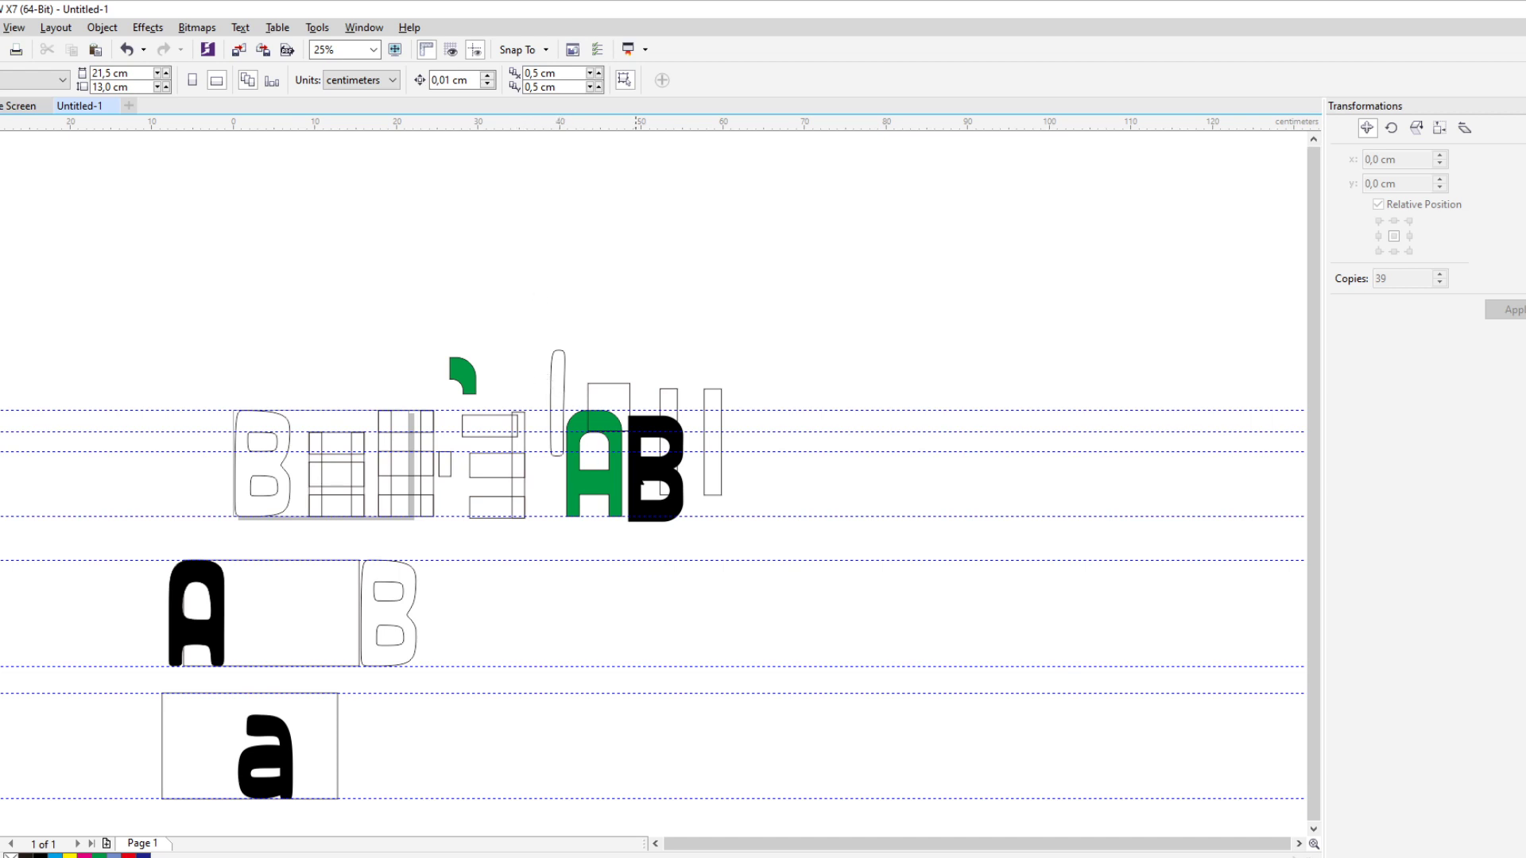
pyautogui.scroll(4, 656, 485)
pyautogui.scroll(-4, 541, 409)
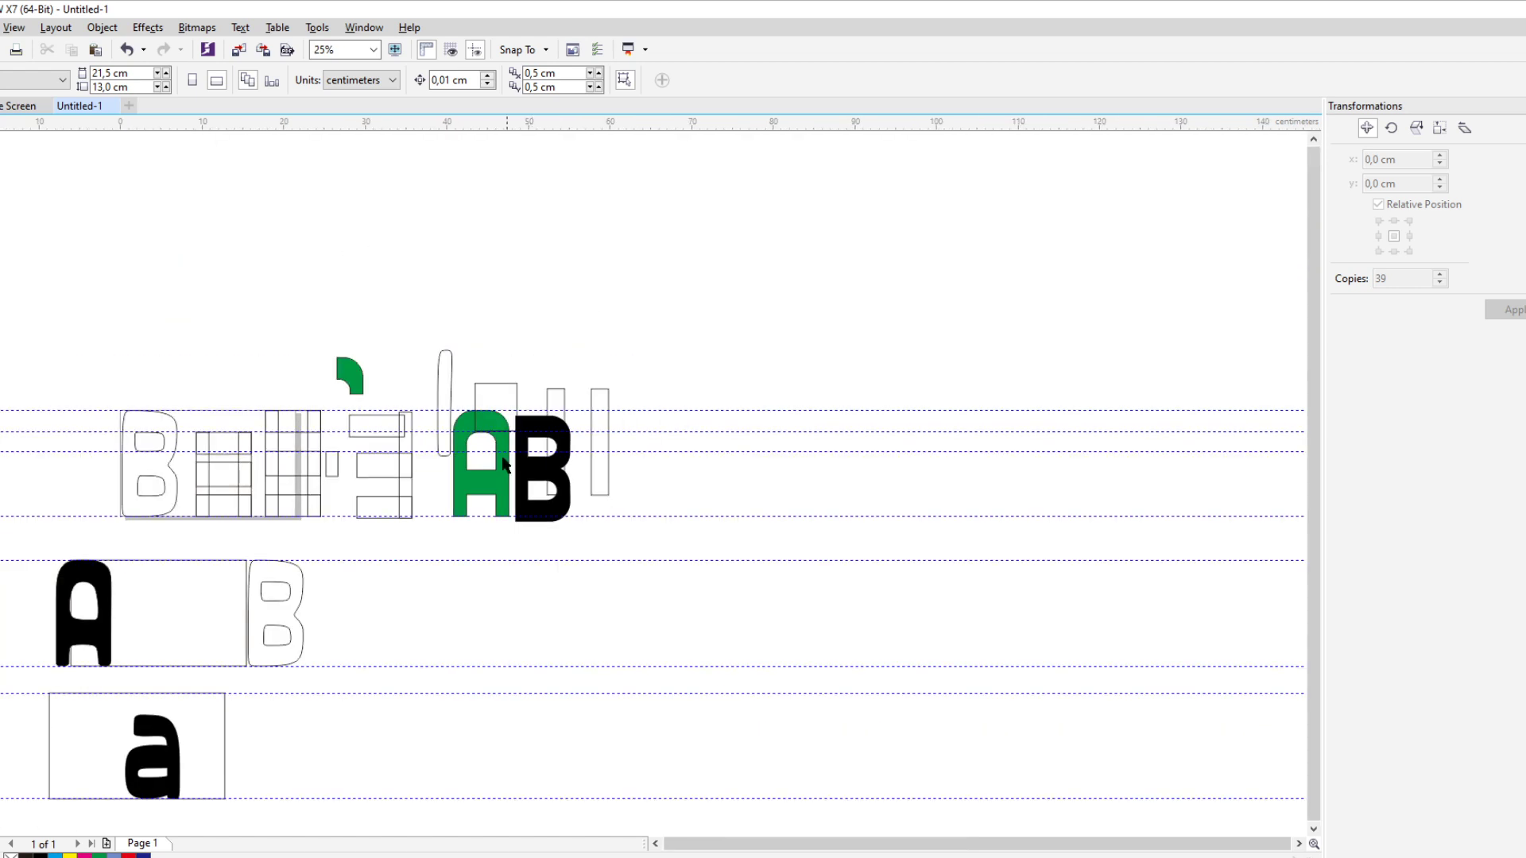
pyautogui.scroll(-2, 453, 434)
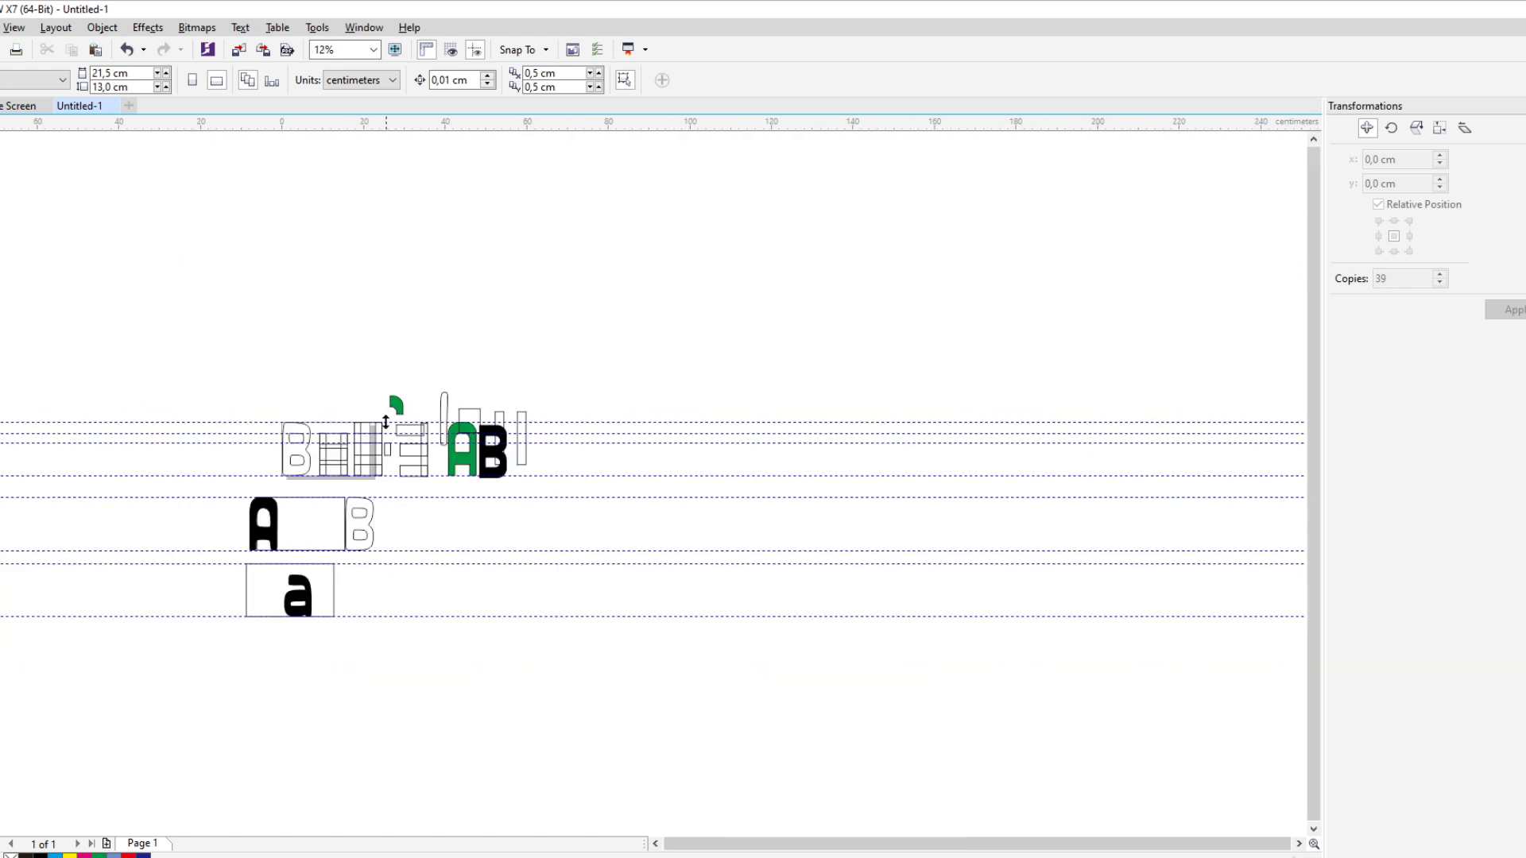